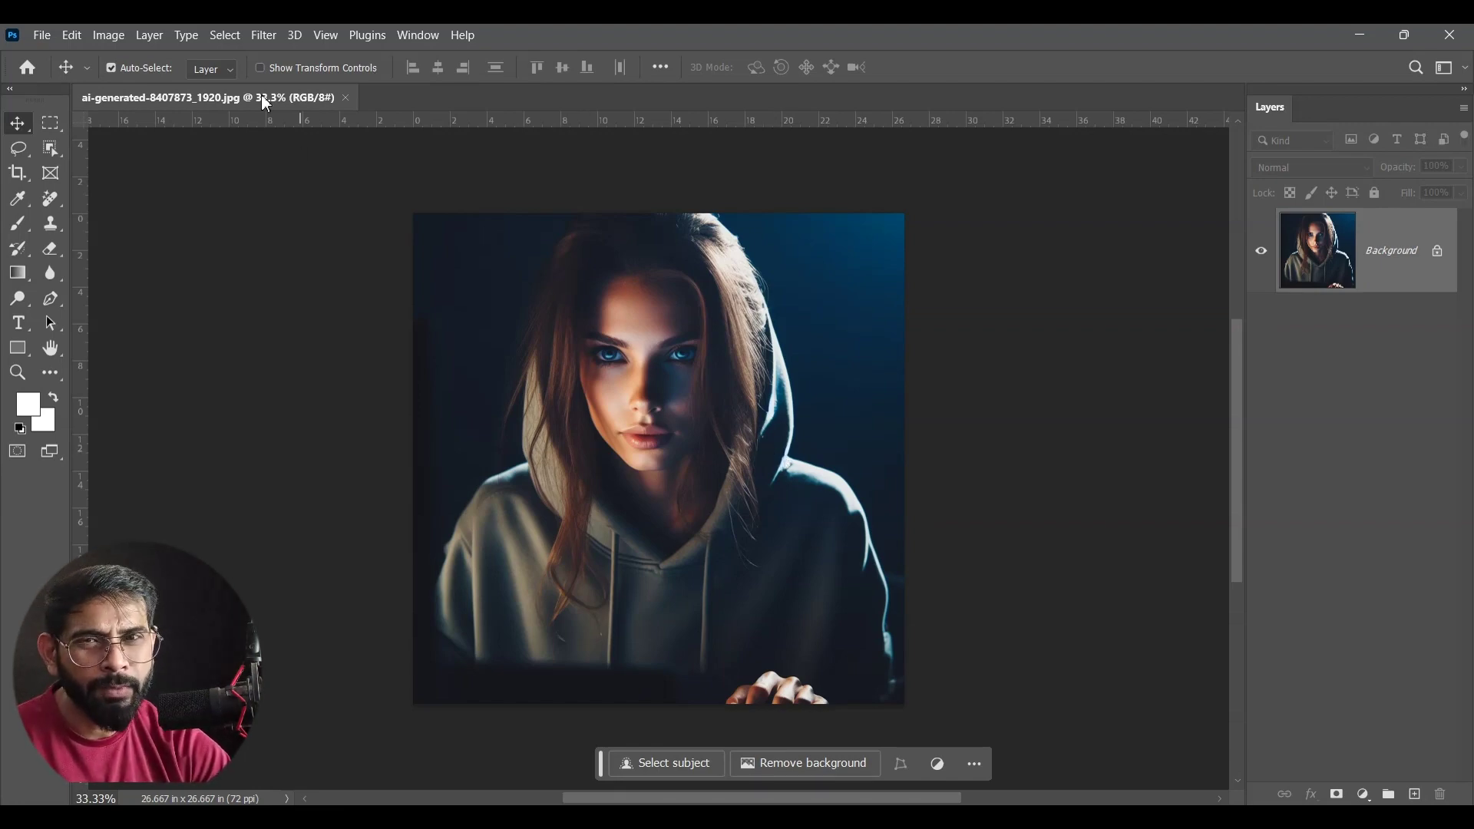
Step: Open the Image menu to begin adjusting the hooded portrait
left_click(110, 35)
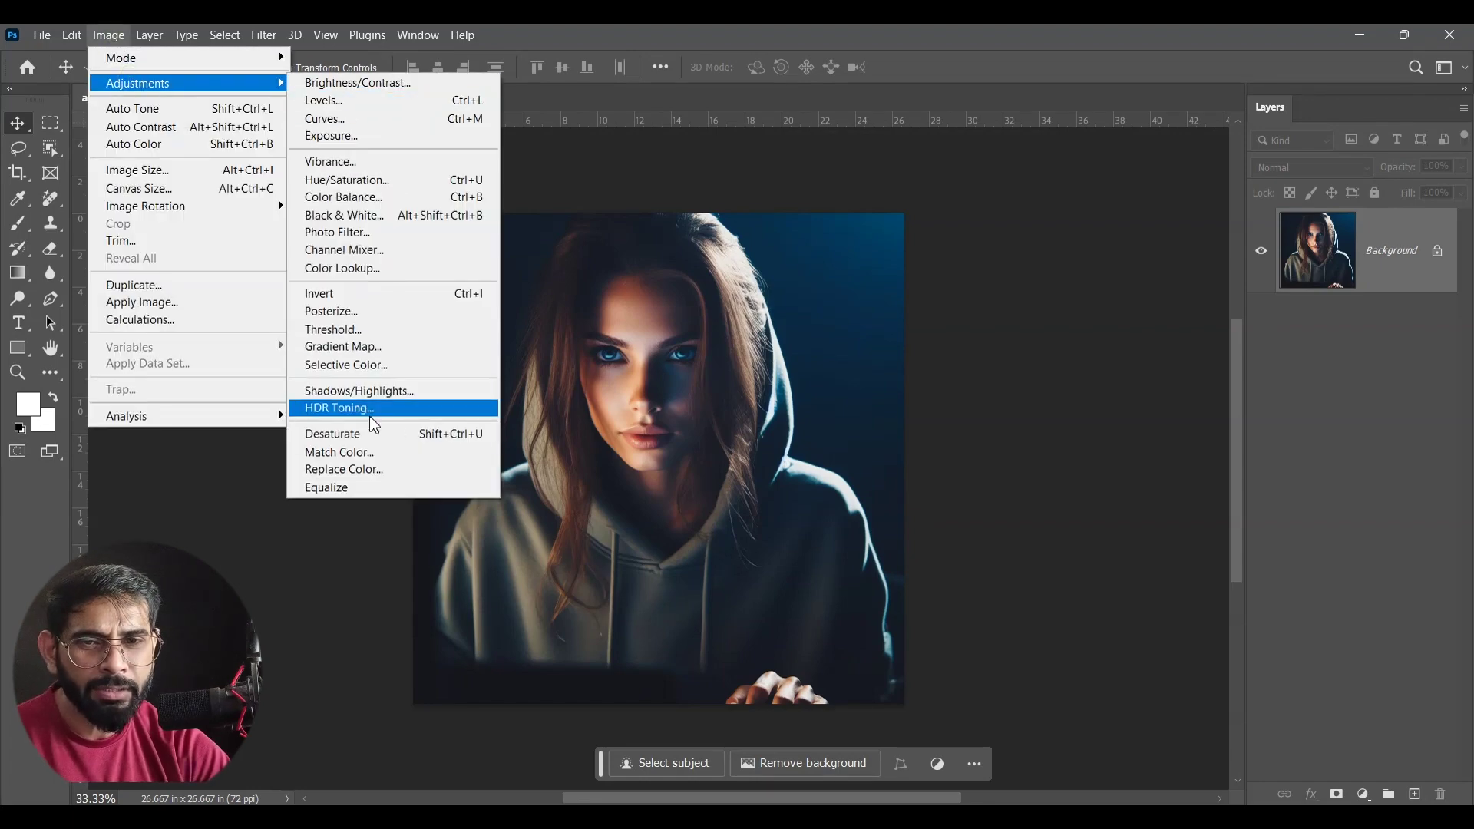
Step: Desaturate the portrait to black and white and duplicate it onto Layer 1
mouse_move(136, 82)
left_click(442, 433)
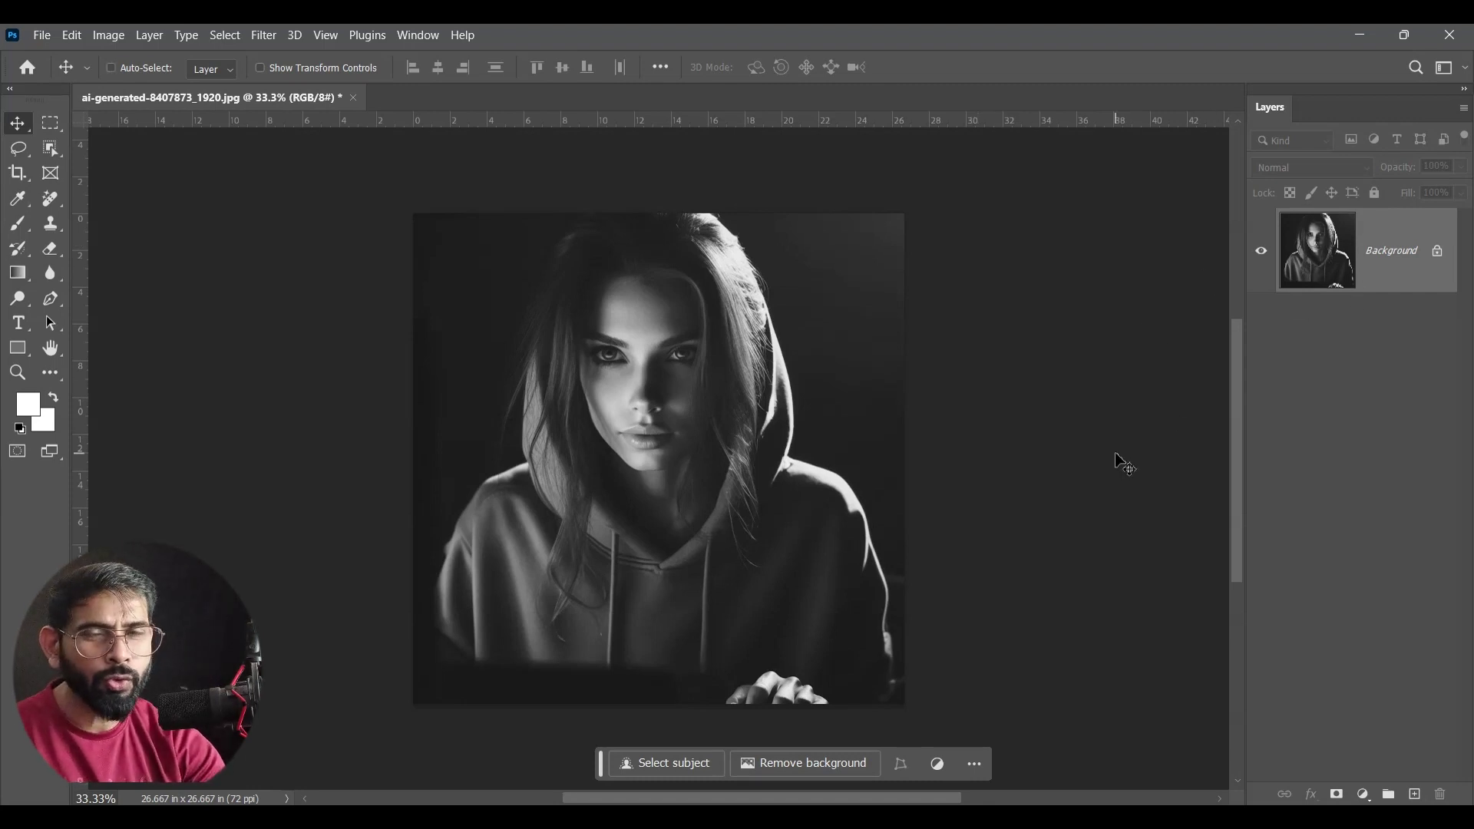
key("ctrl+j")
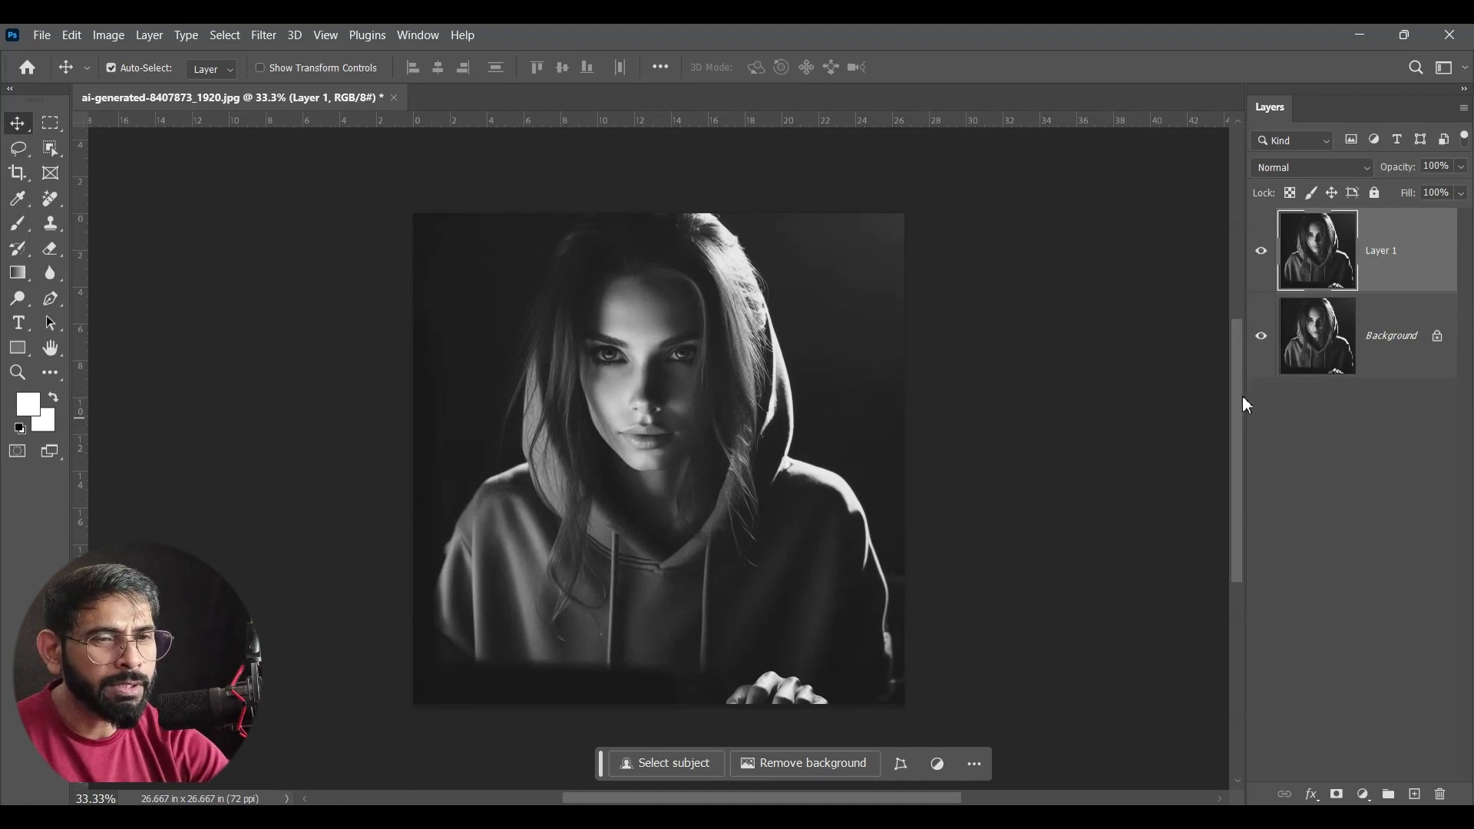
Step: Uncheck the R channel in Layer 1's Advanced Blending so only G and B blend
left_click(1158, 418)
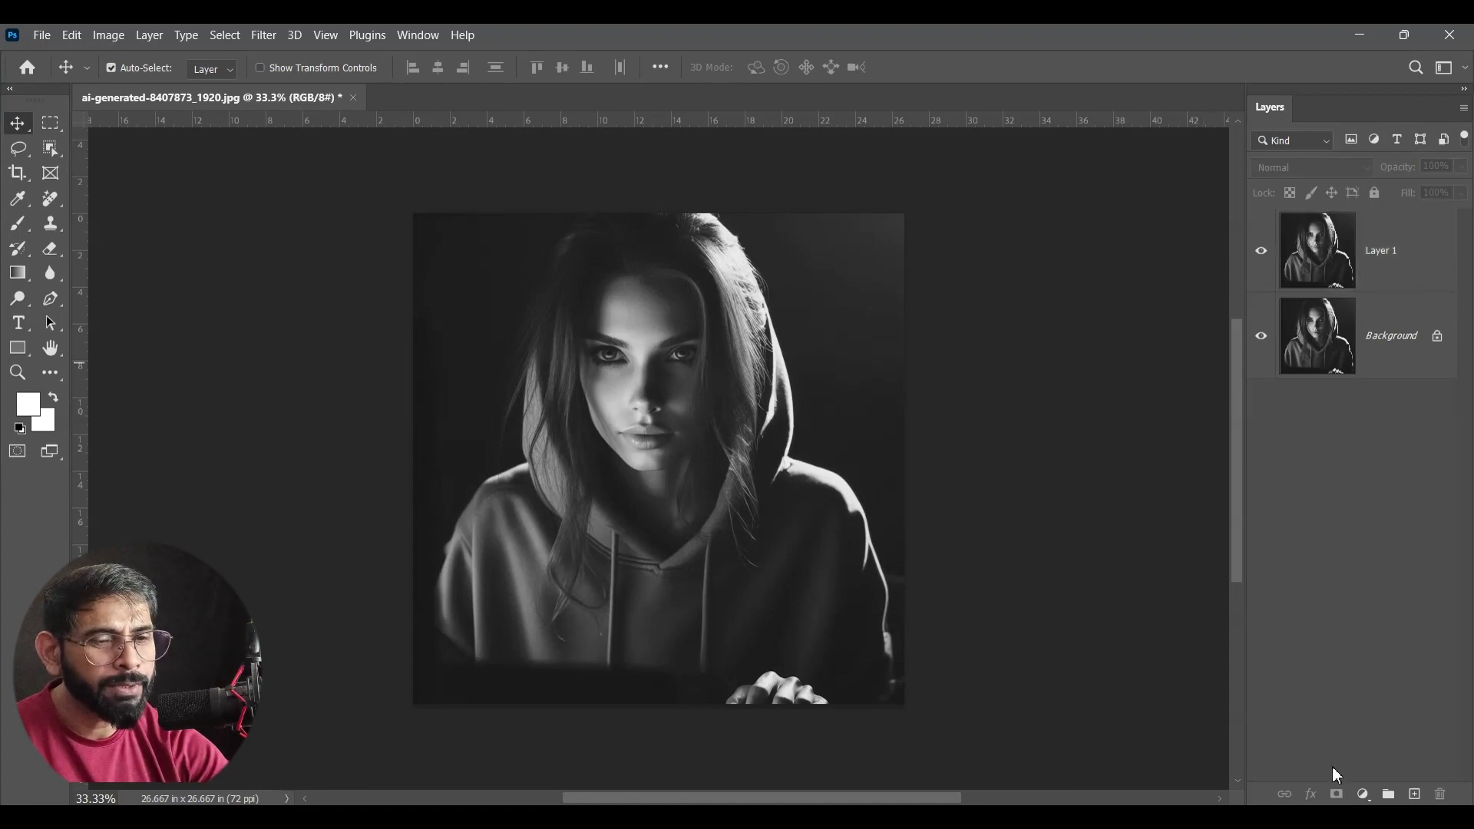
right_click(1320, 538)
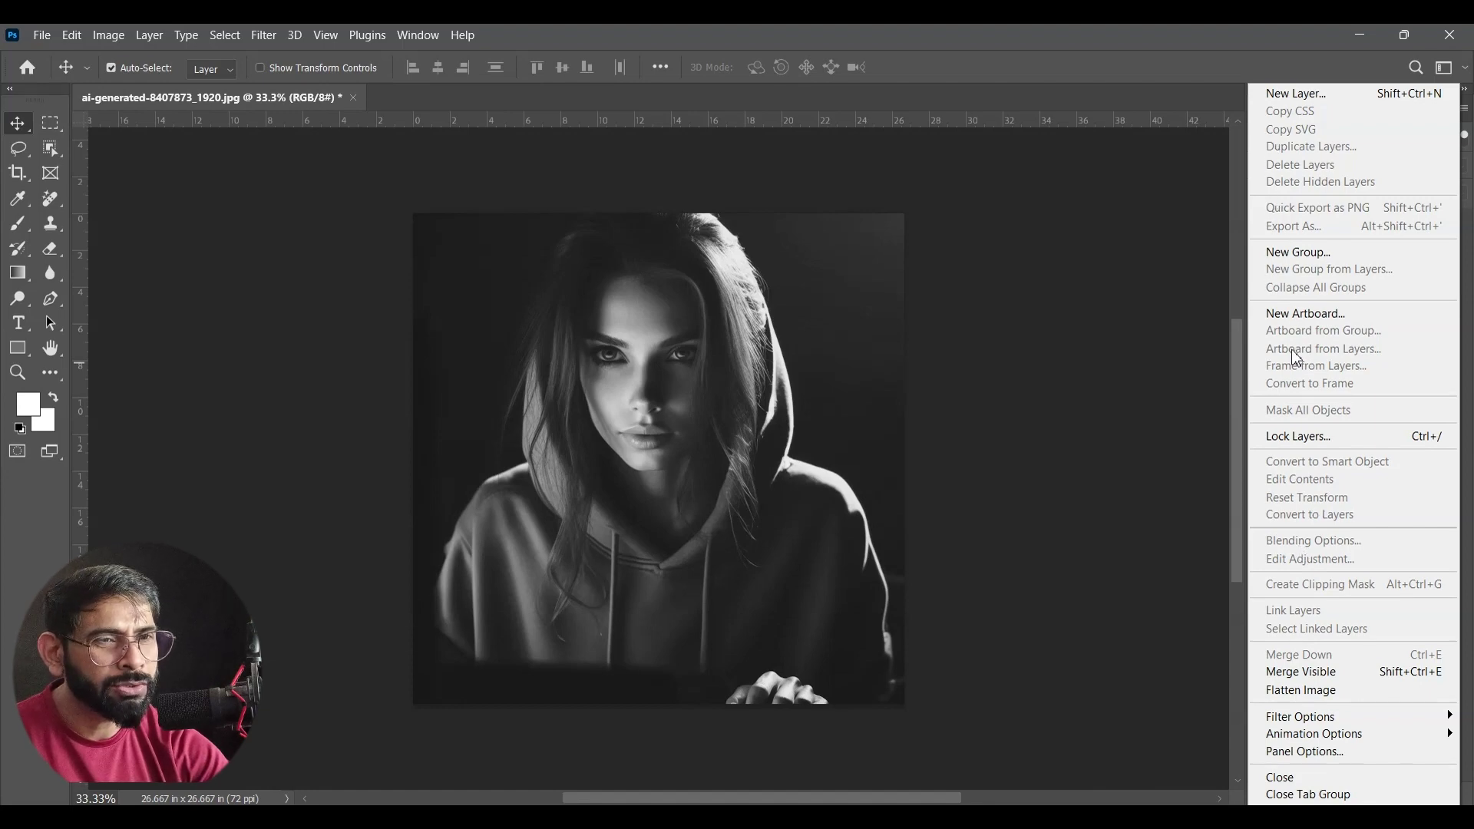
left_click(1142, 376)
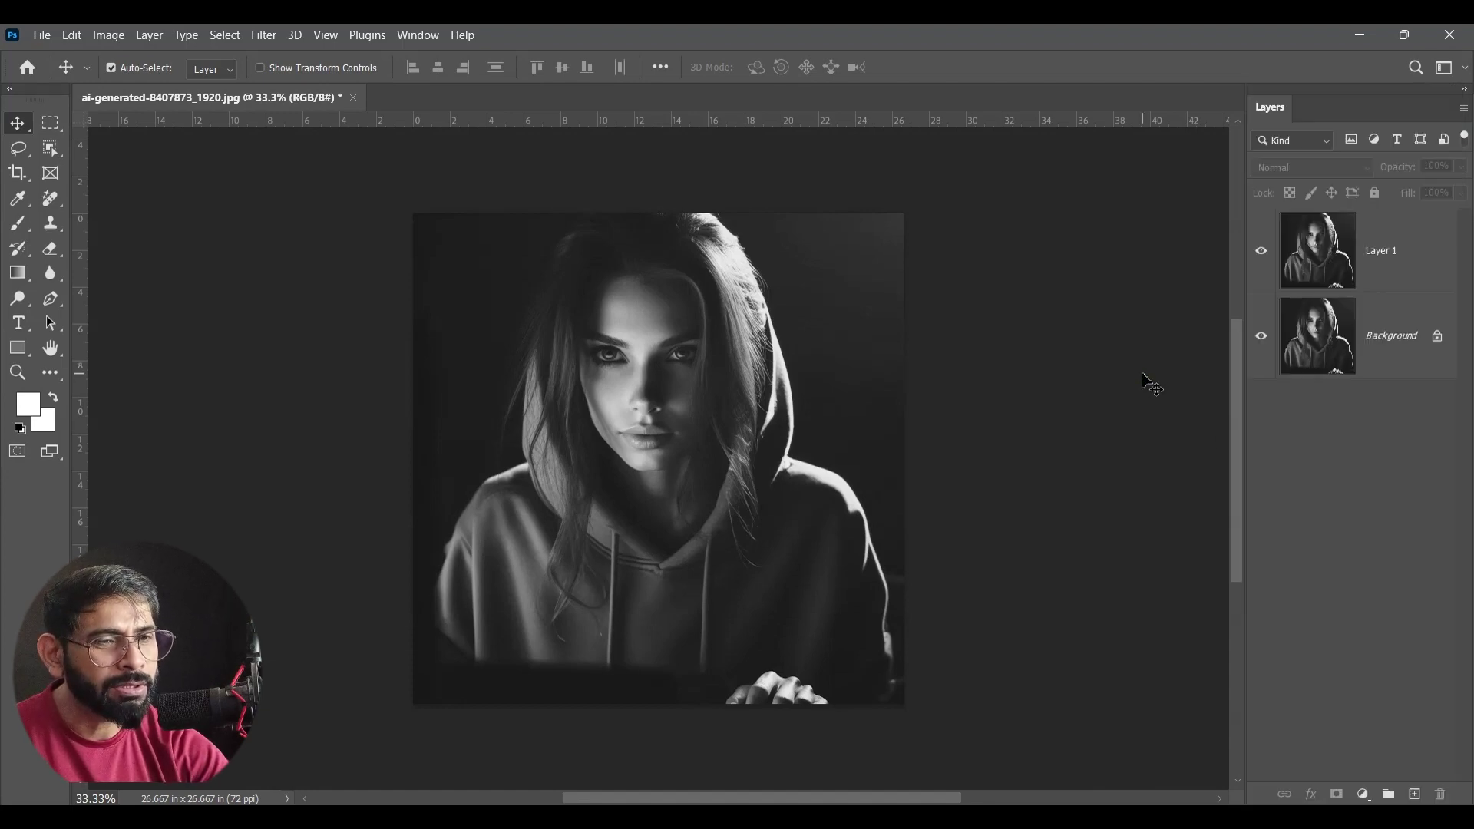
double_click(1445, 238)
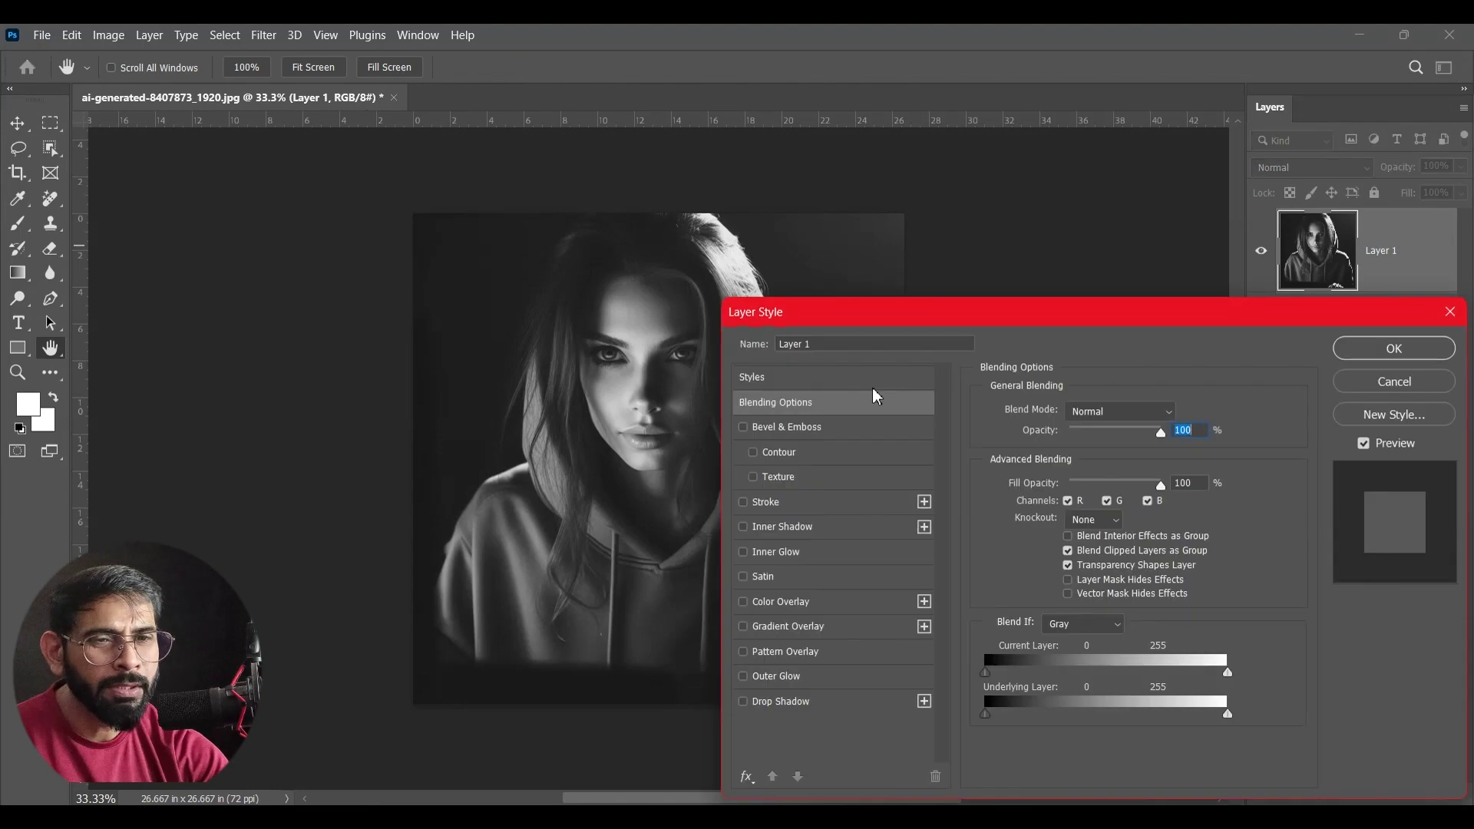
left_click_drag(943, 320, 927, 102)
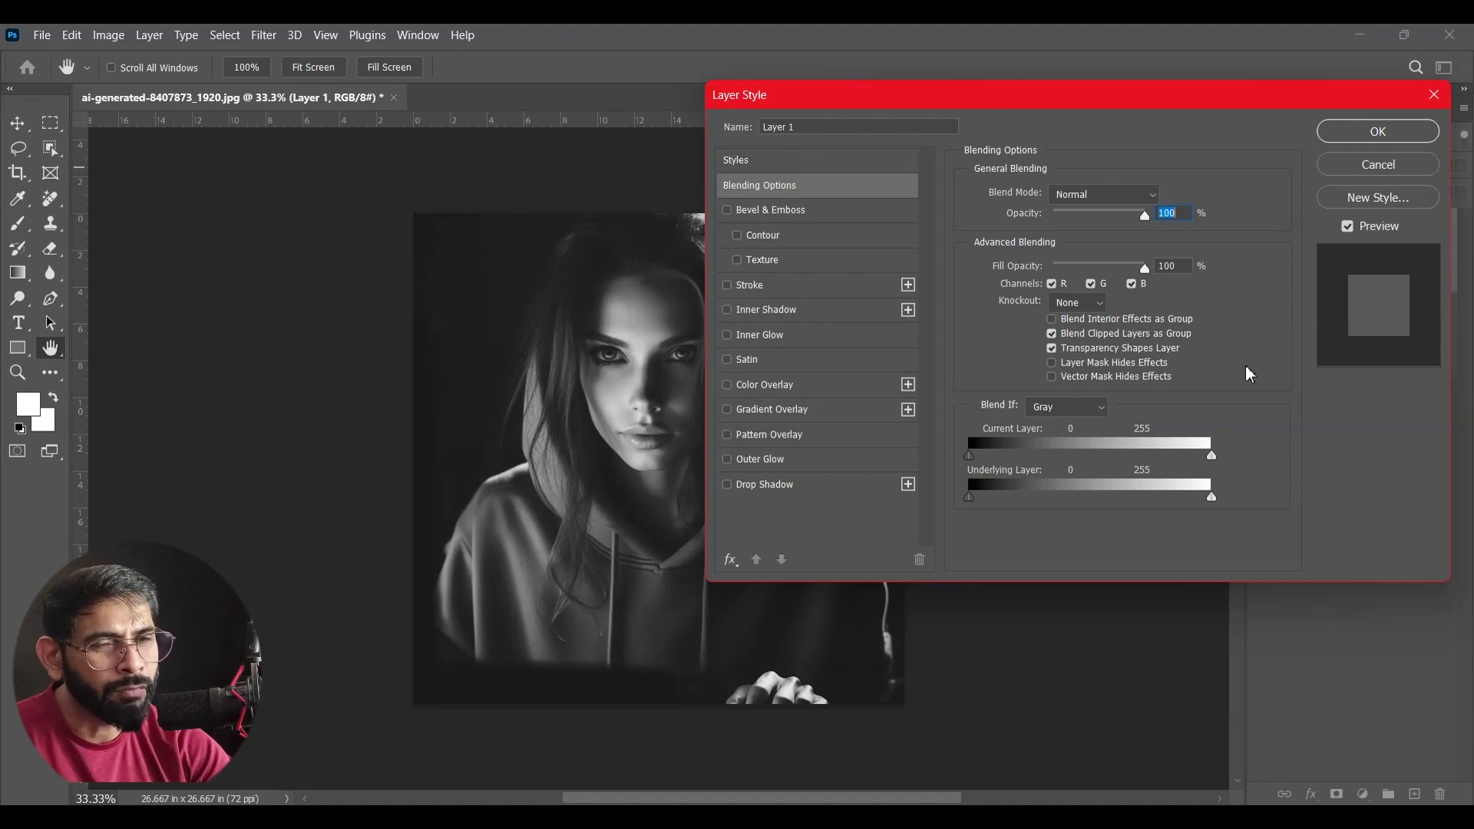
left_click(1052, 286)
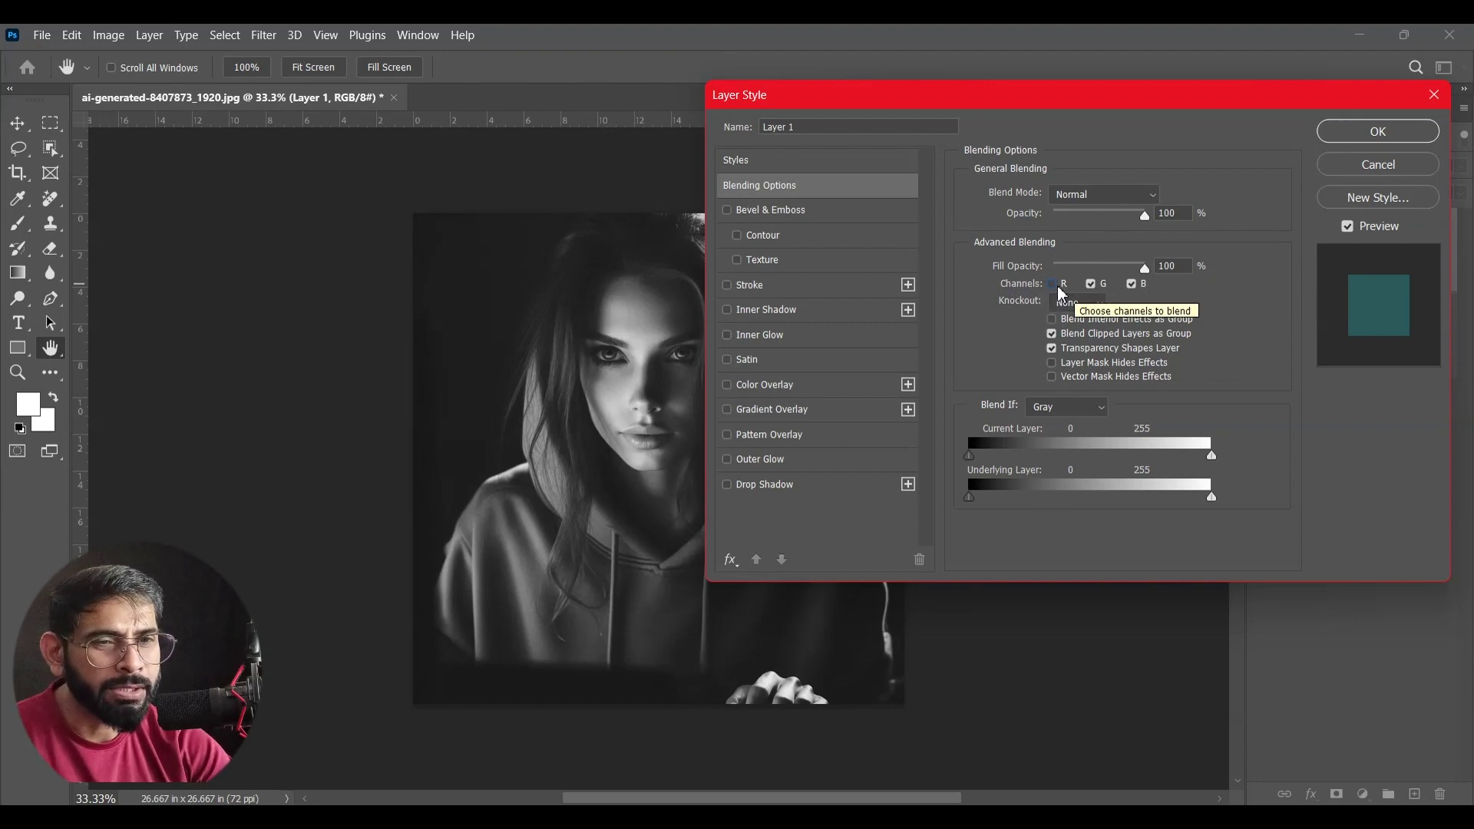
left_click(1376, 133)
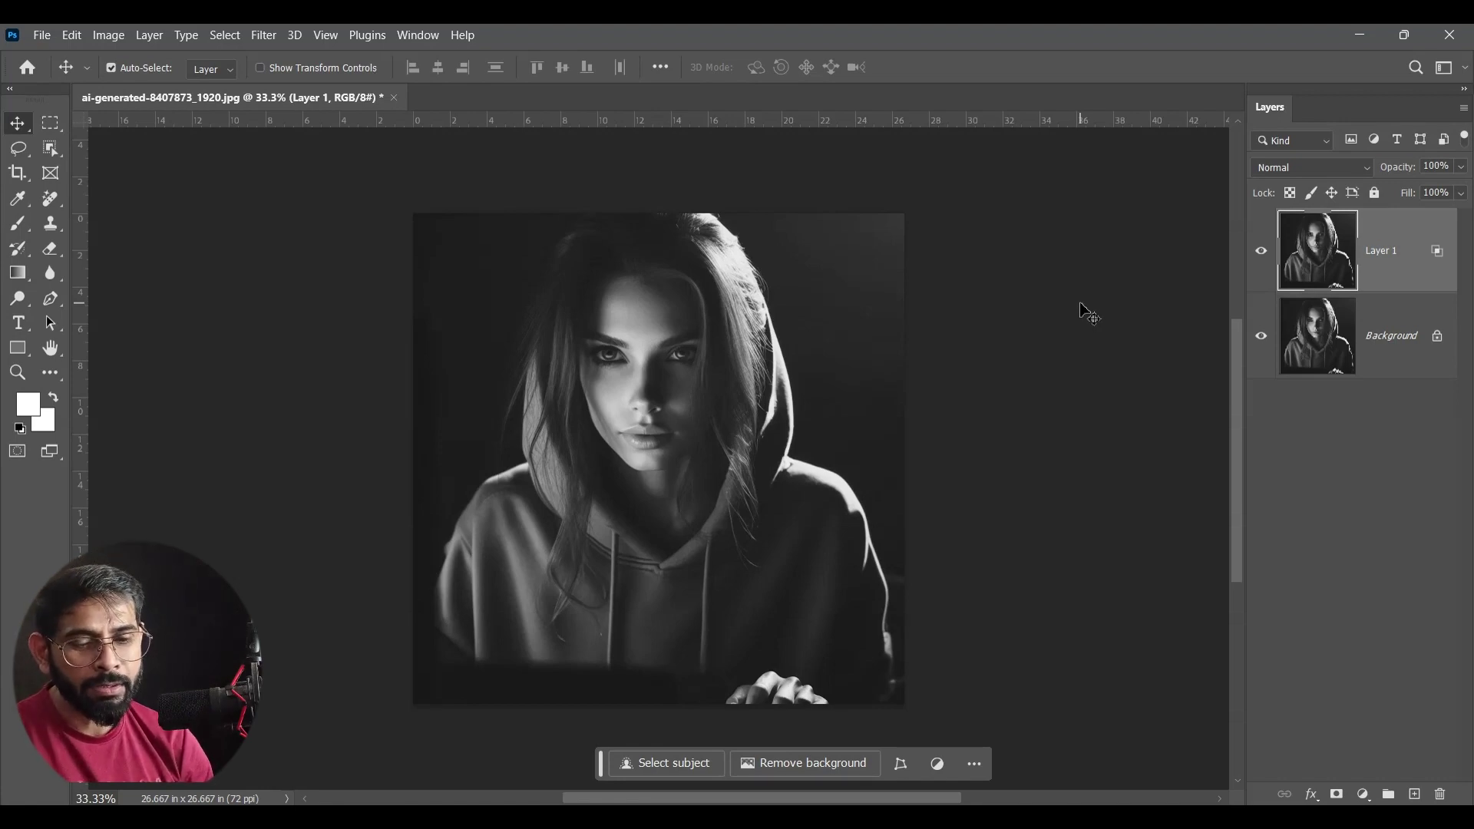
Step: Nudge Layer 1 left twice with Shift+Left for a red/cyan split, then duplicate it
key("shift+Left")
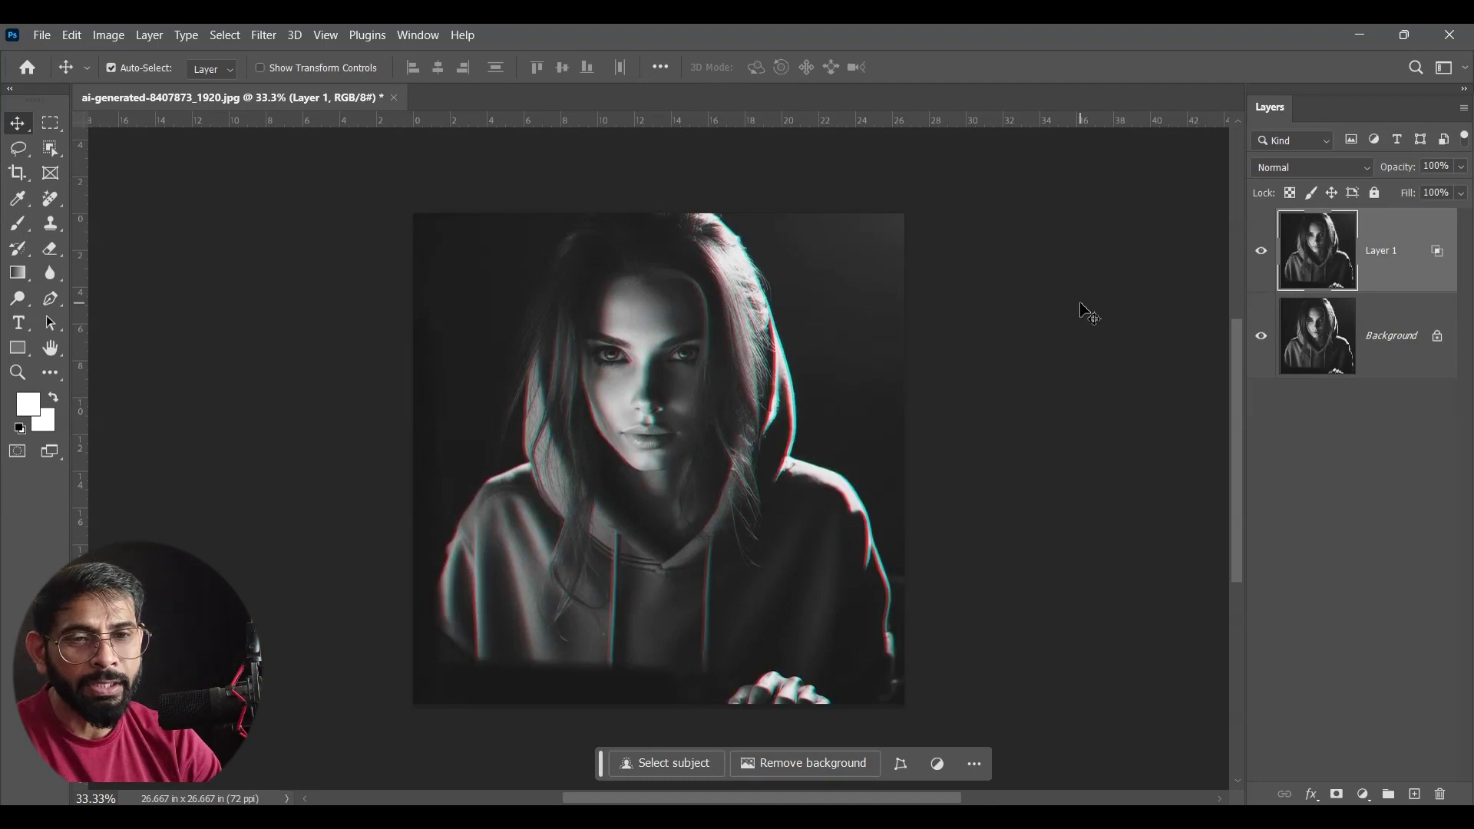
key("shift+Left")
key("shift+Left")
key("shift+Left")
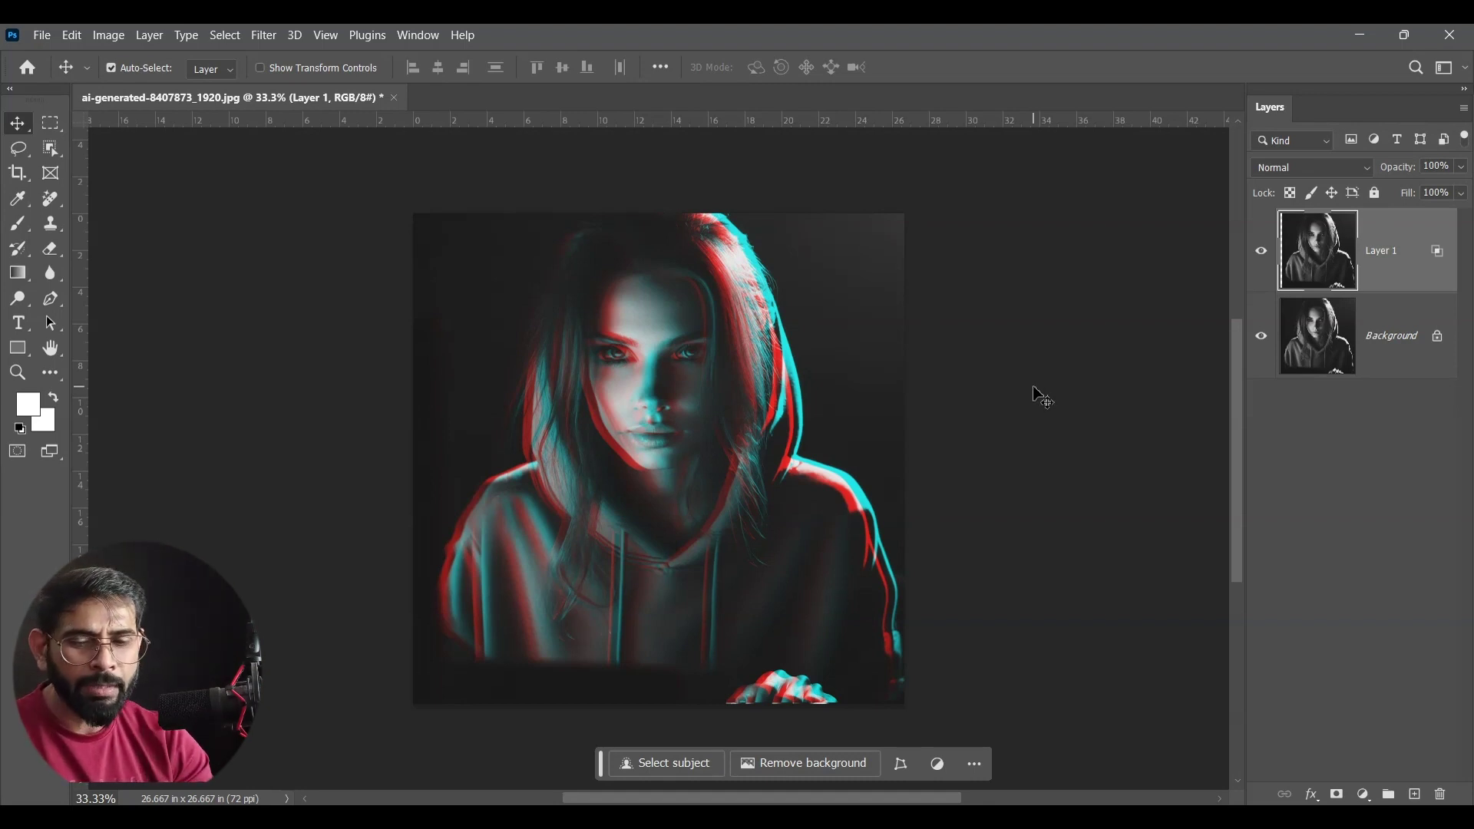
key("ctrl+j")
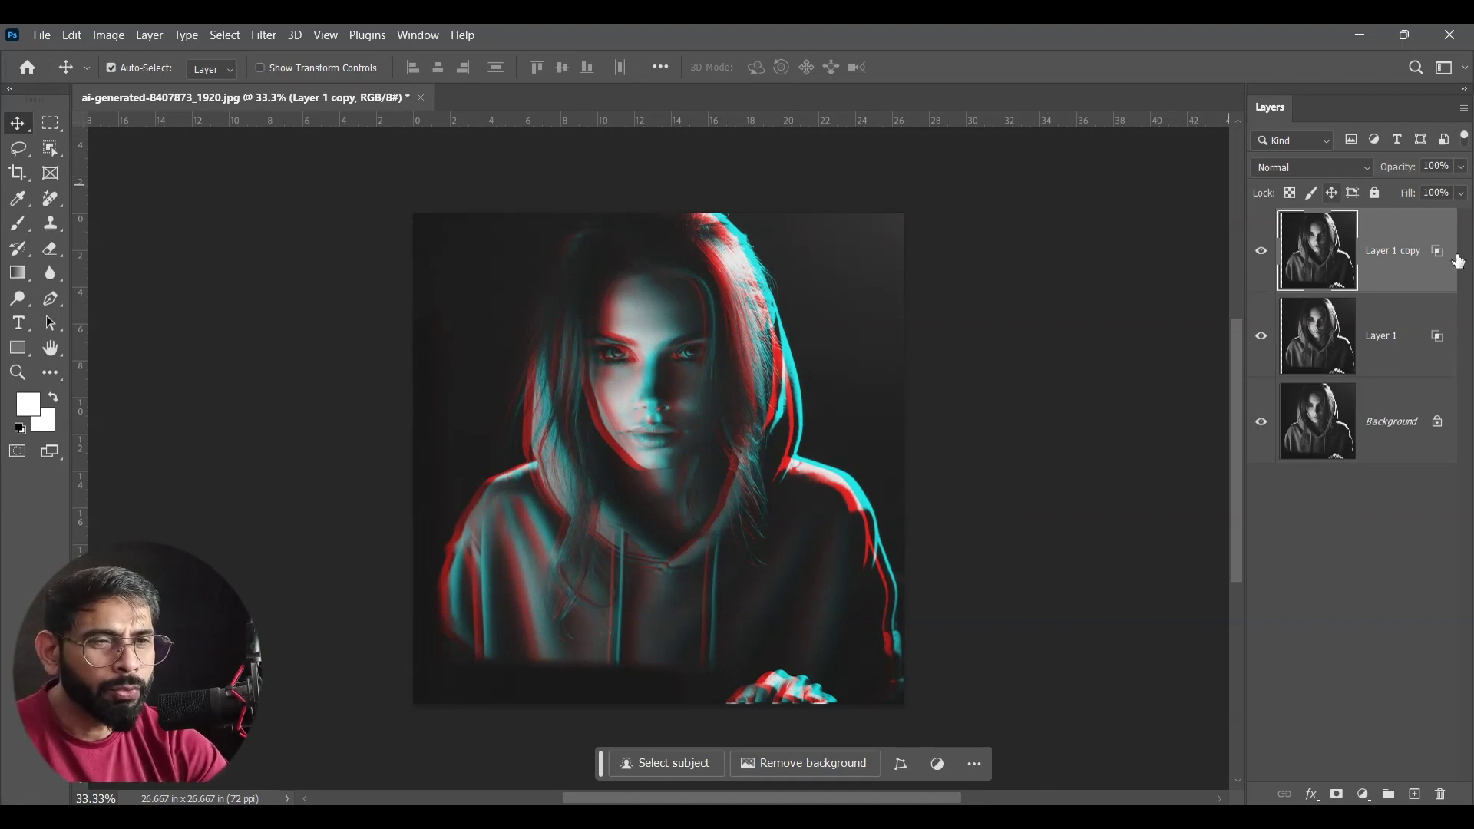
Step: Exclude the green channel from Layer 1 copy's blending options
double_click(1405, 250)
left_click(1453, 255)
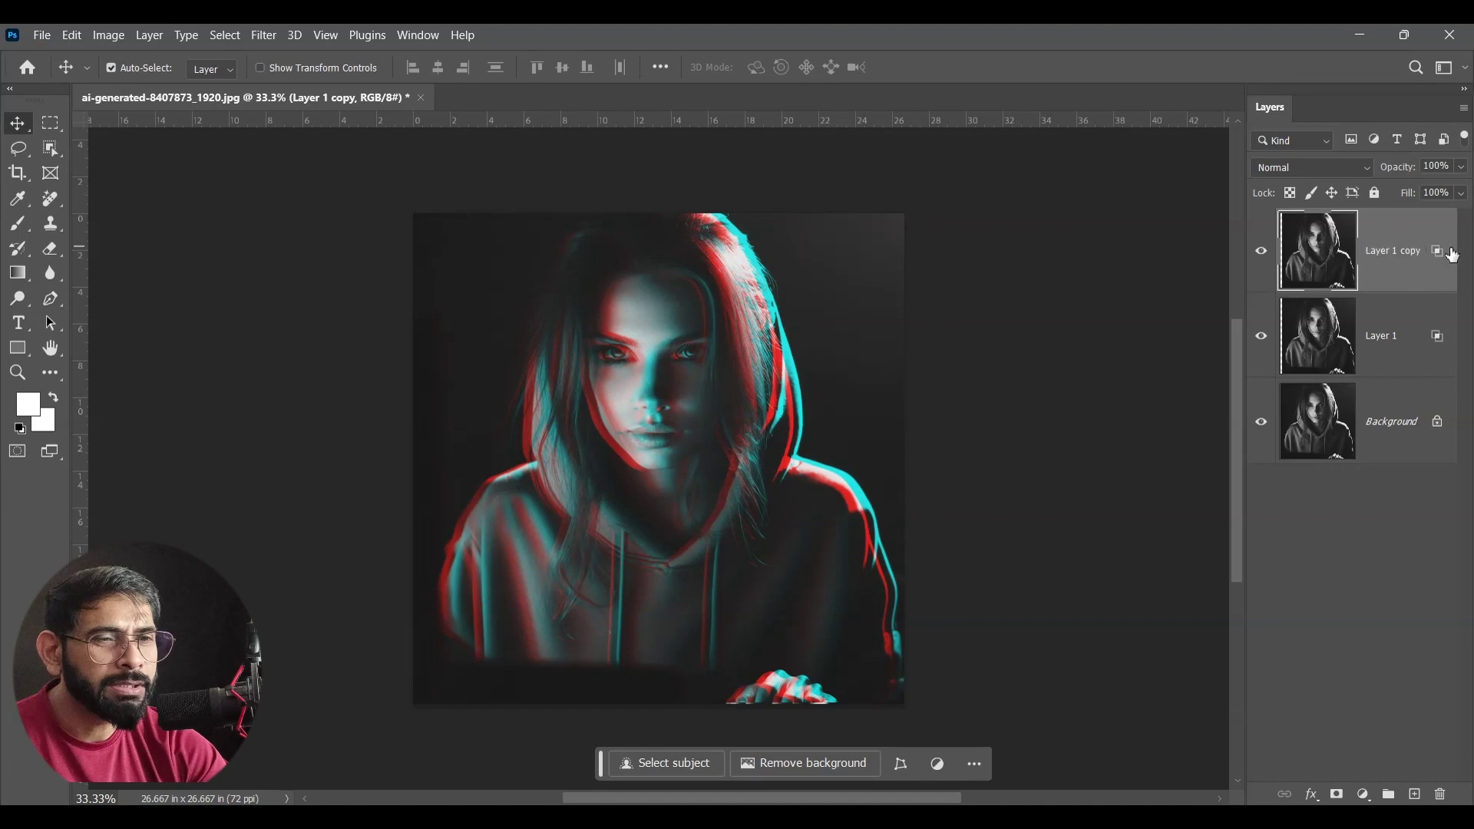
double_click(1452, 255)
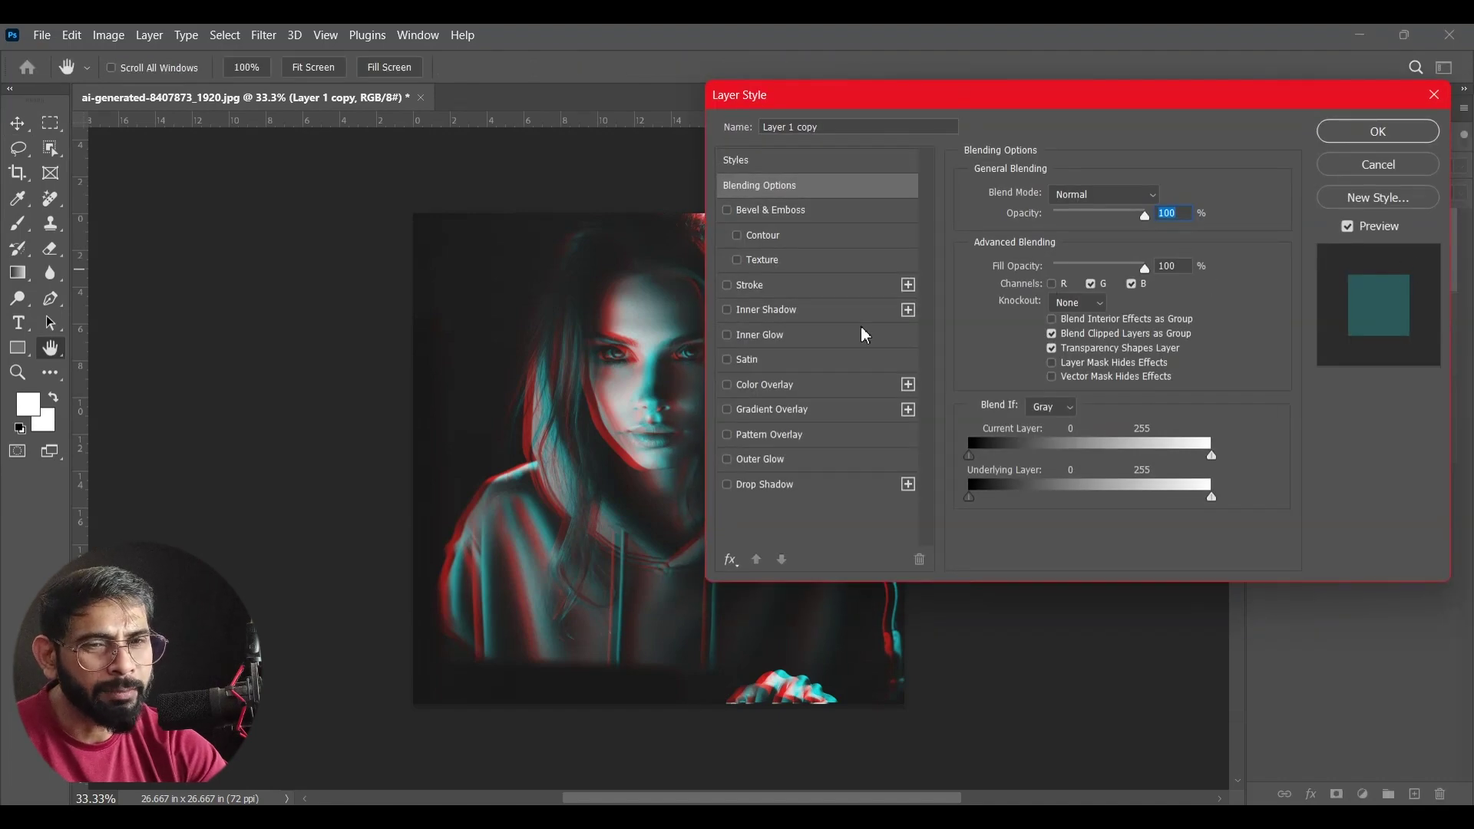
left_click(1091, 284)
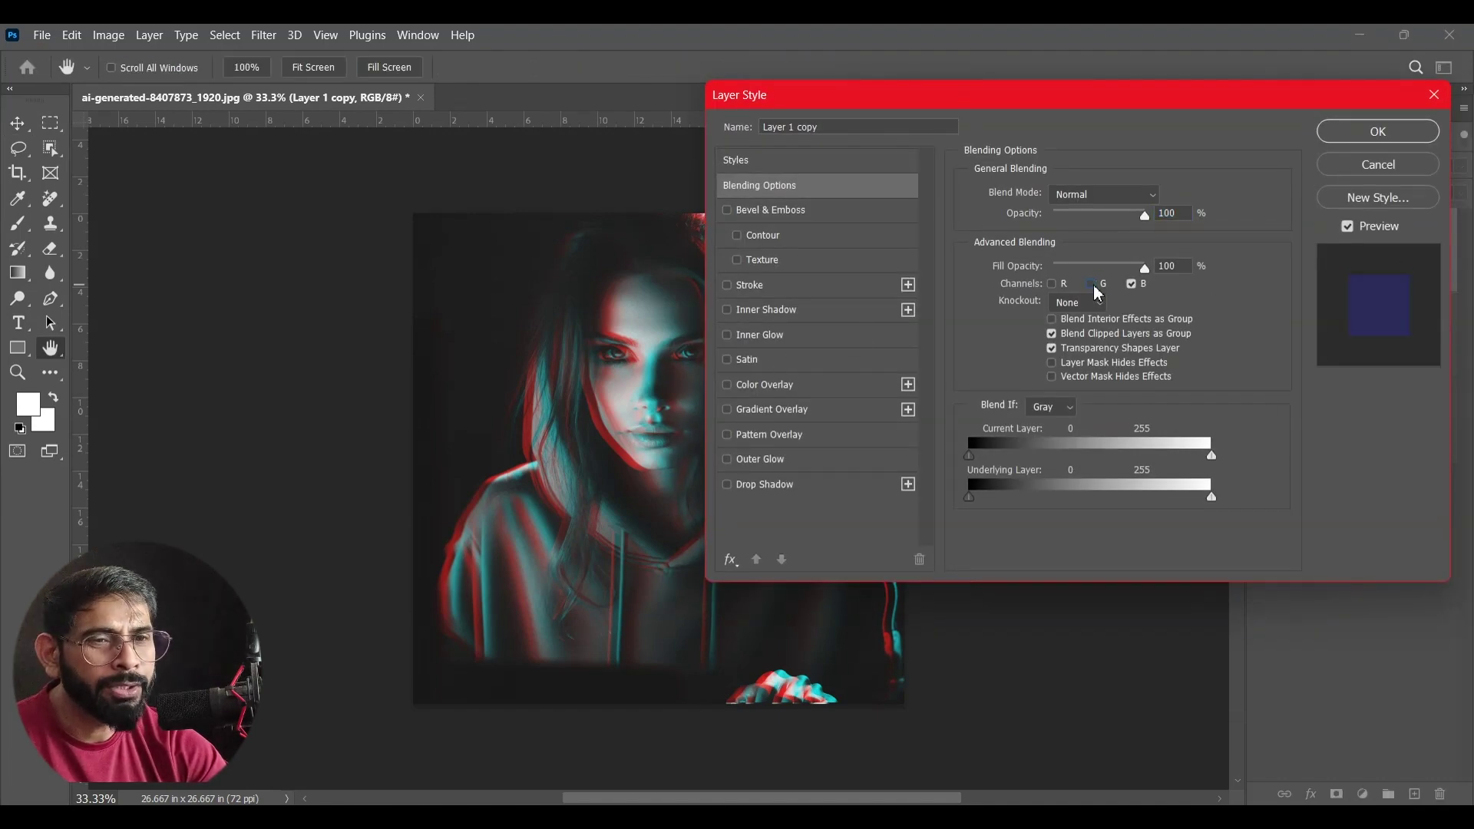
left_click(1336, 131)
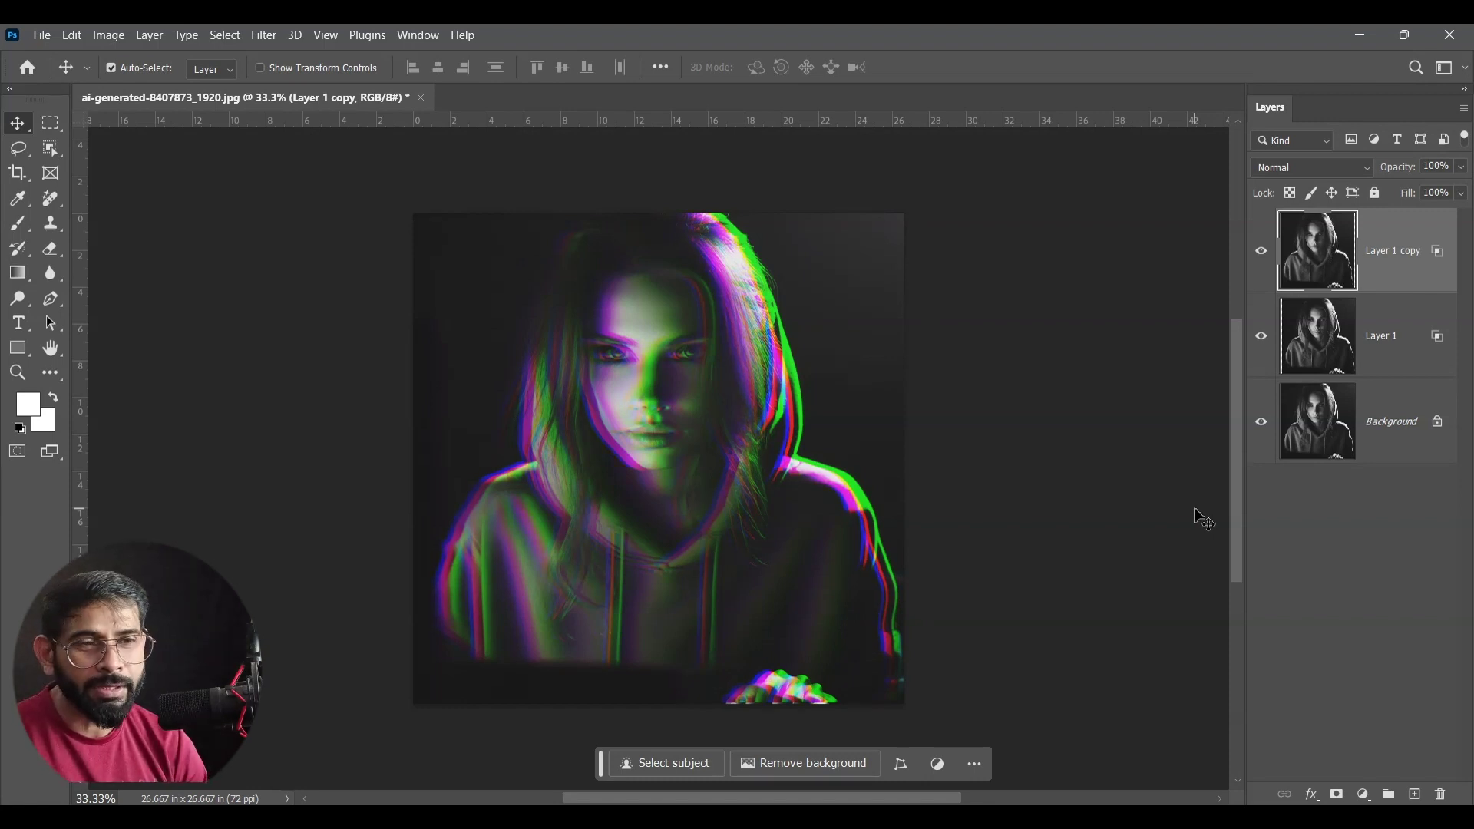
Step: Rework Layer 1 copy's channels to keep only R and B for a magenta/green split
double_click(1423, 263)
left_click(1439, 259)
double_click(1439, 260)
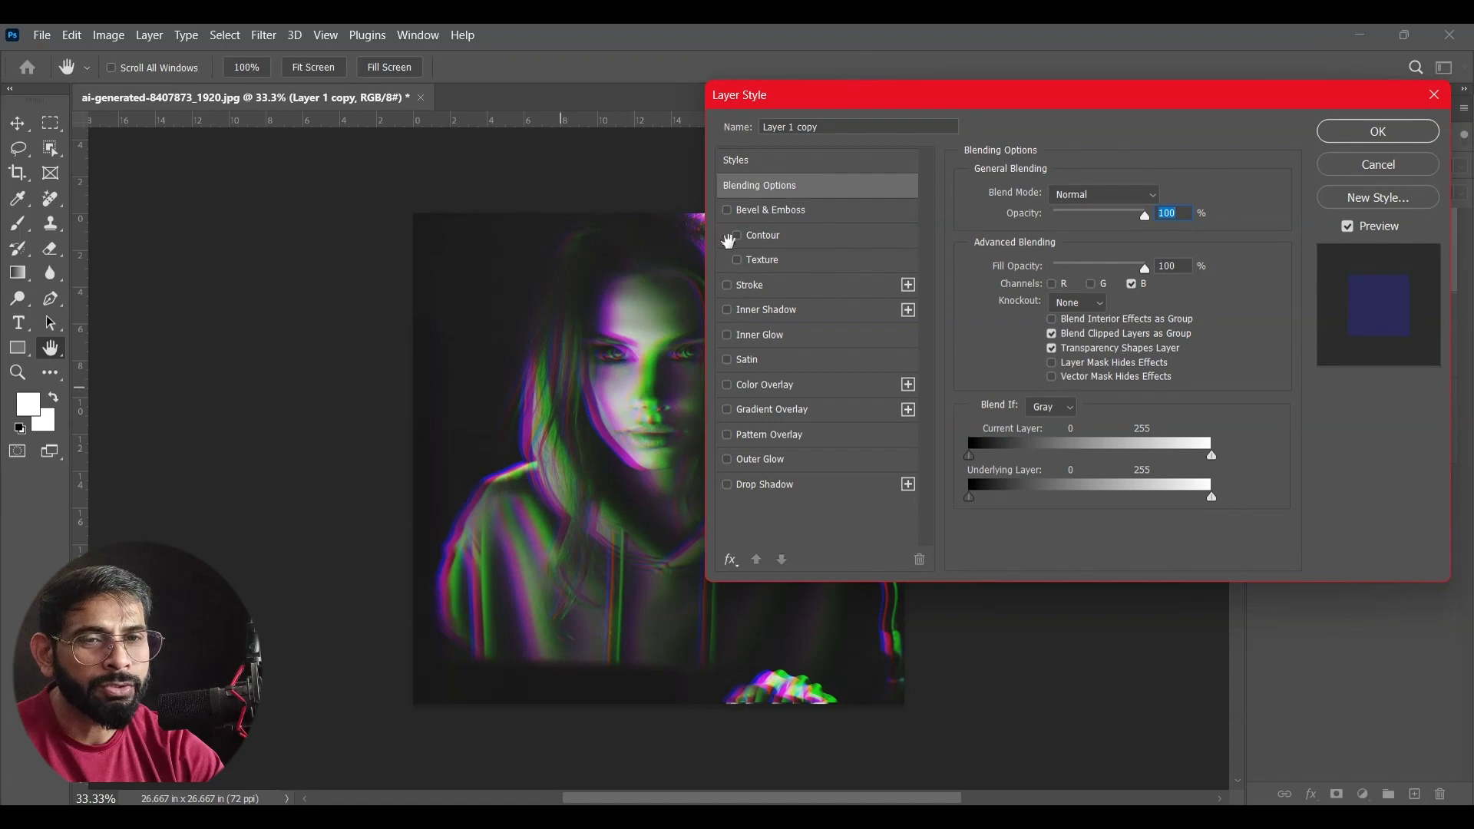
left_click(1058, 289)
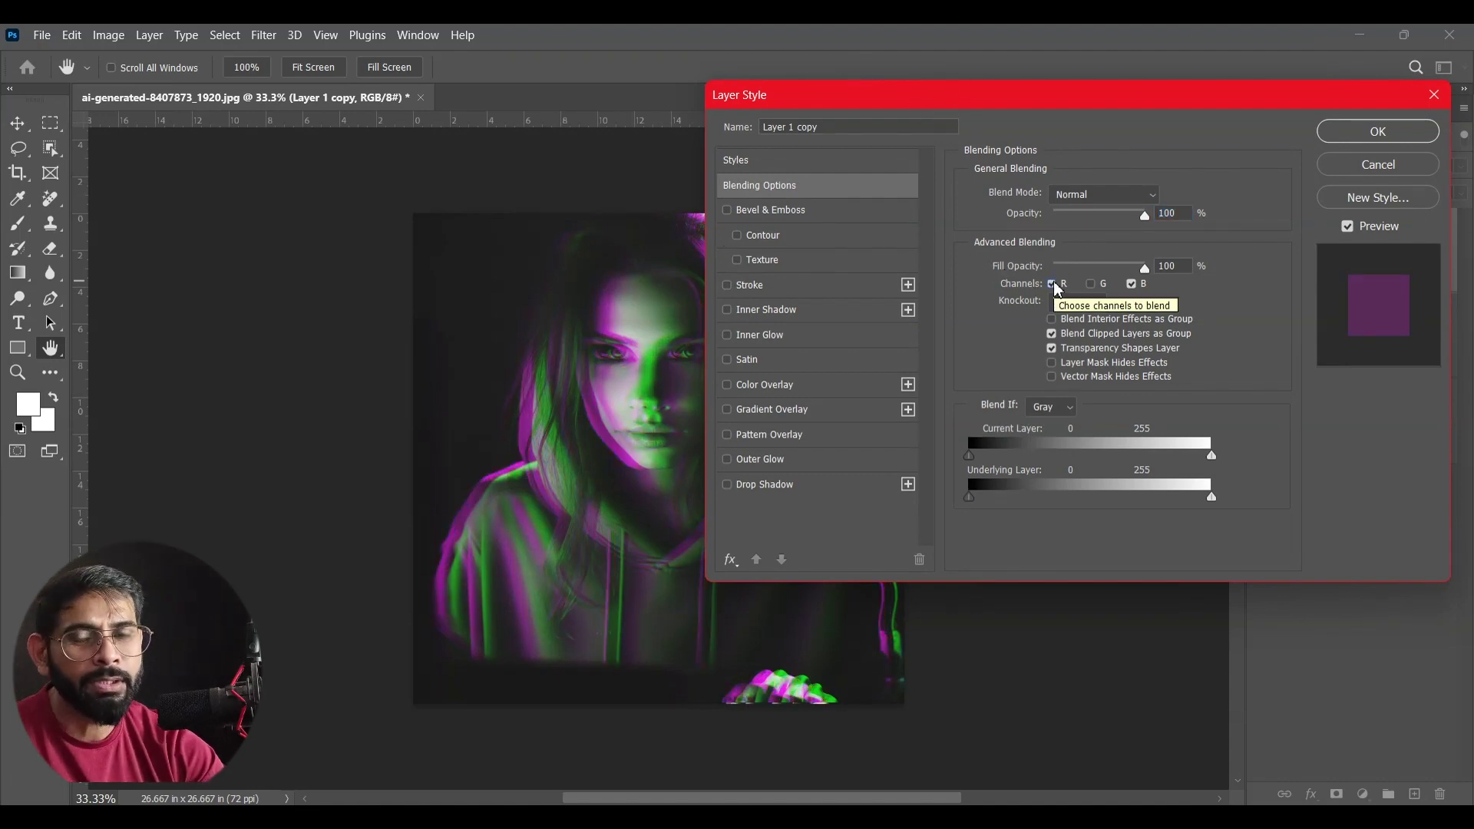
left_click(1131, 288)
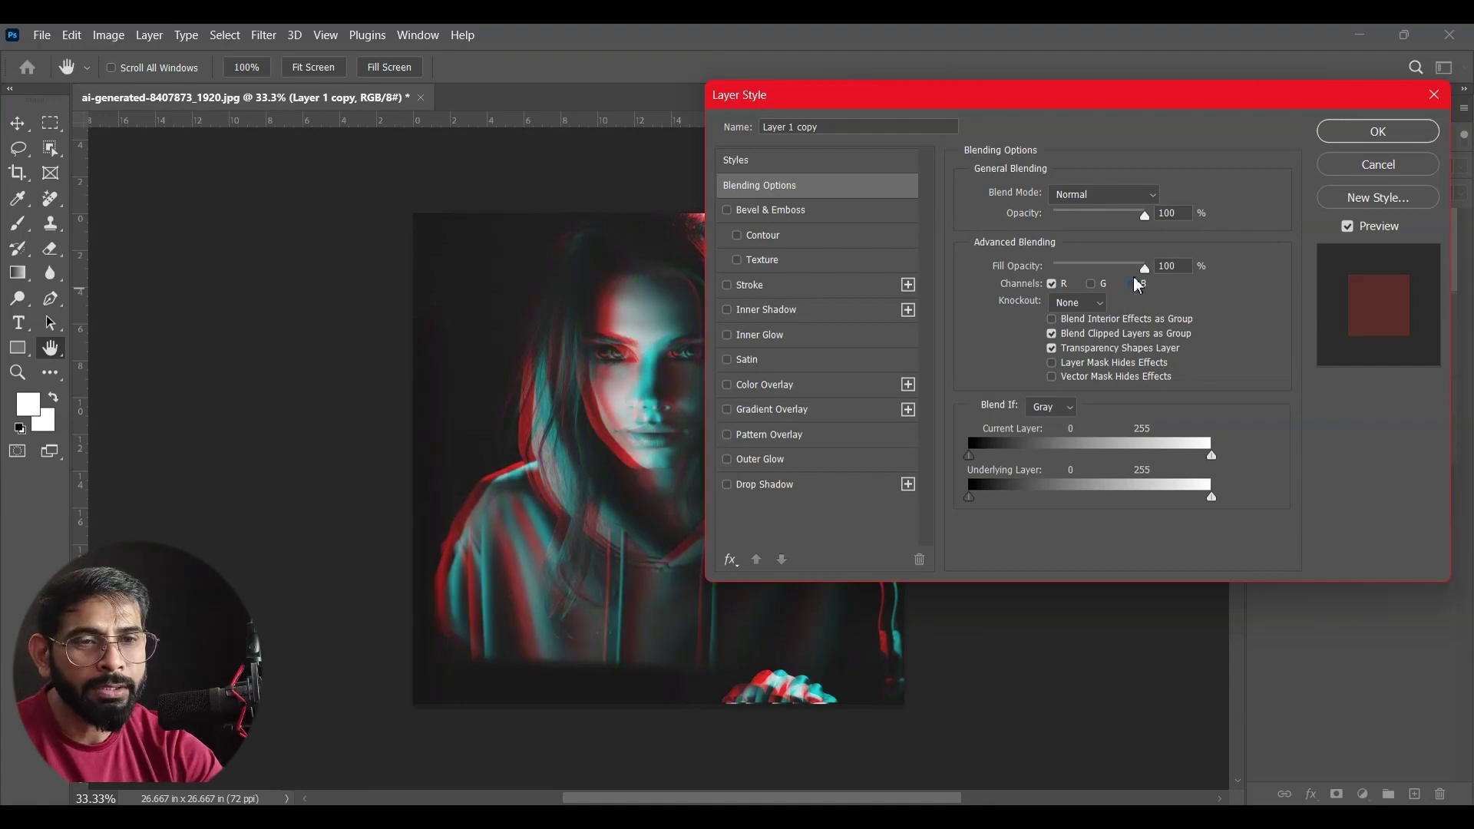
left_click(1132, 284)
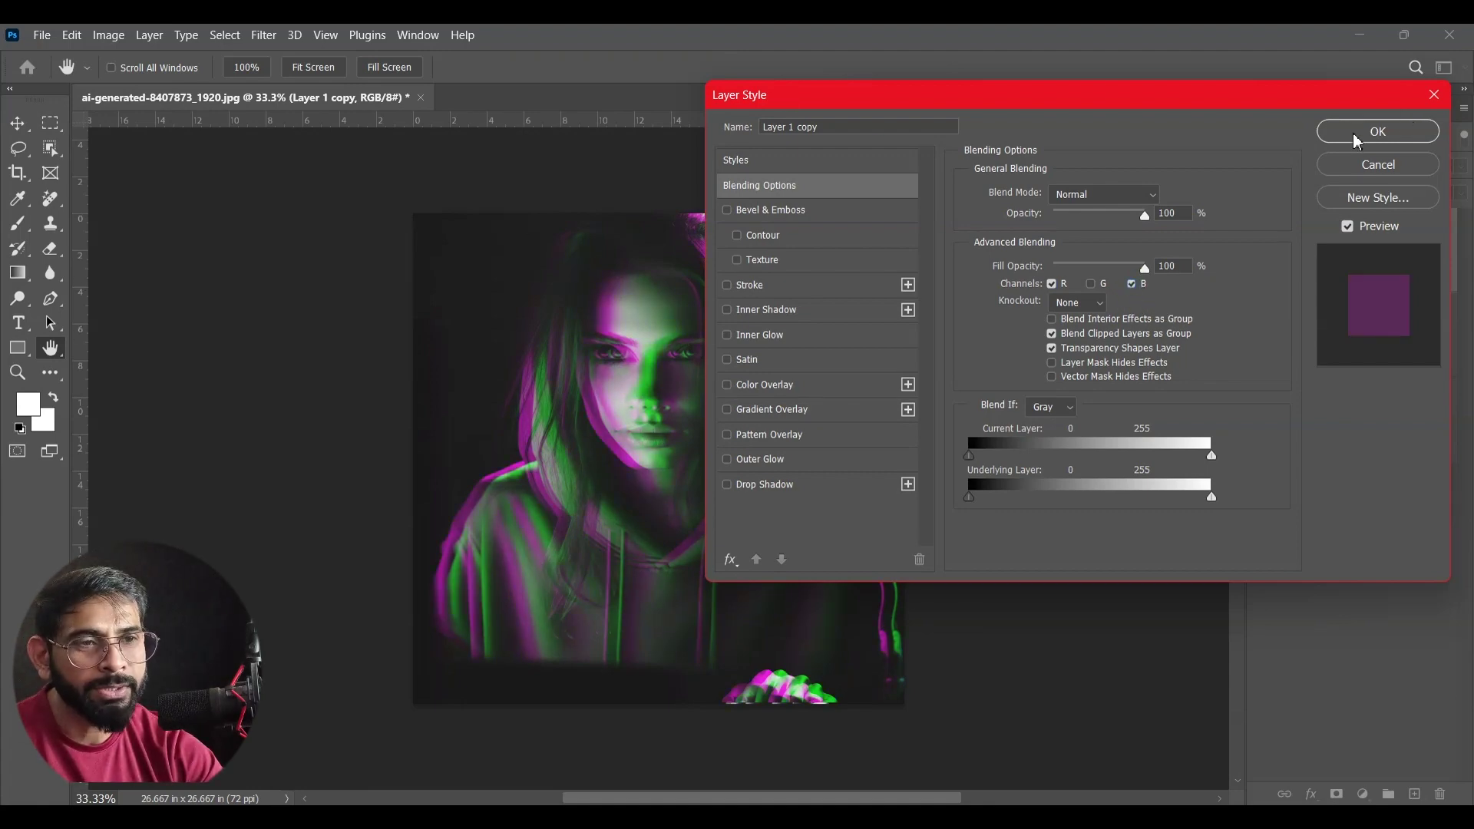
key("Return")
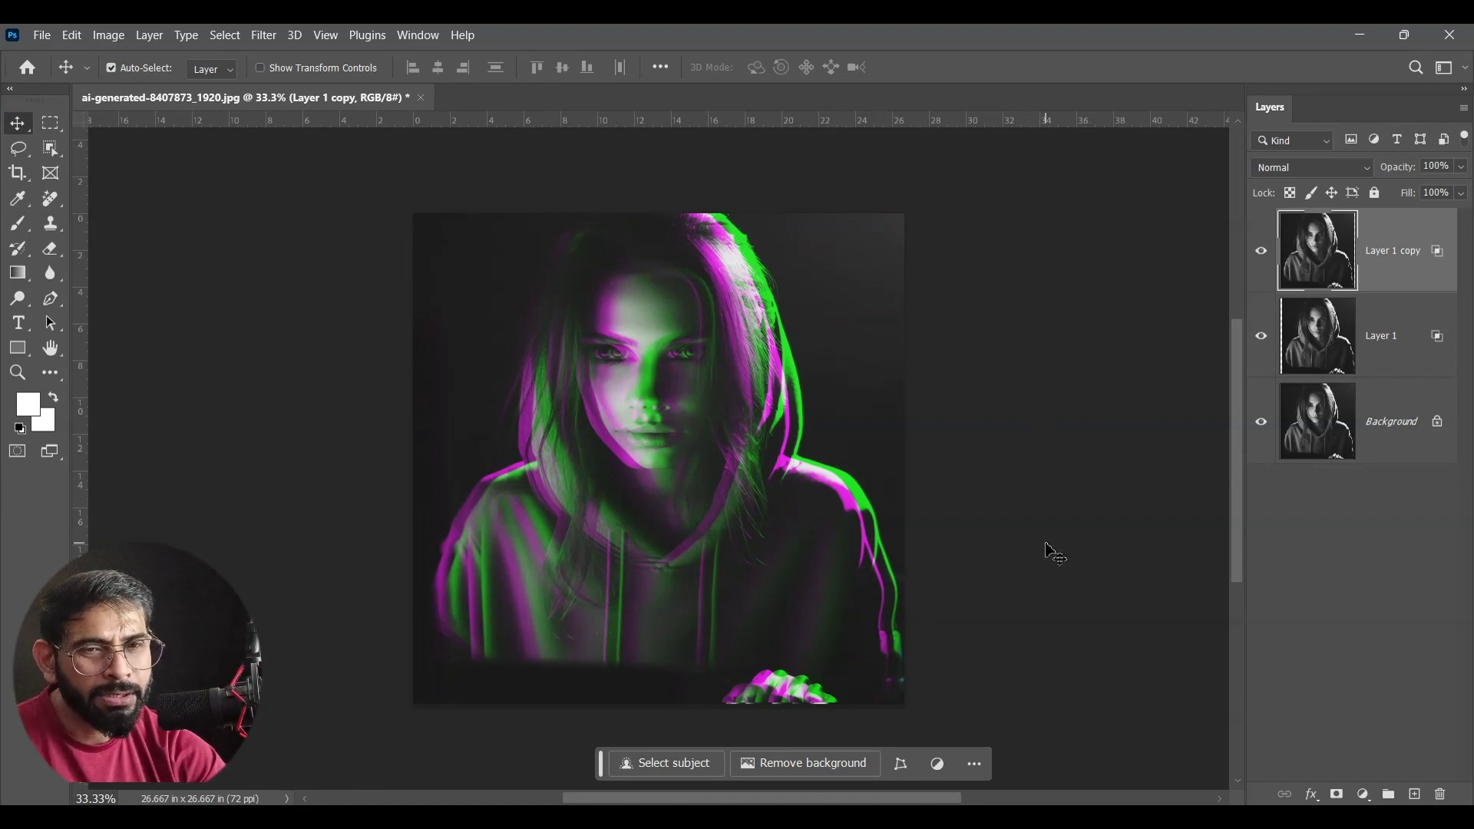
Step: Nudge Layer 1 one step left to narrow its colour offset, then reselect Layer 1 copy
left_click(1376, 377)
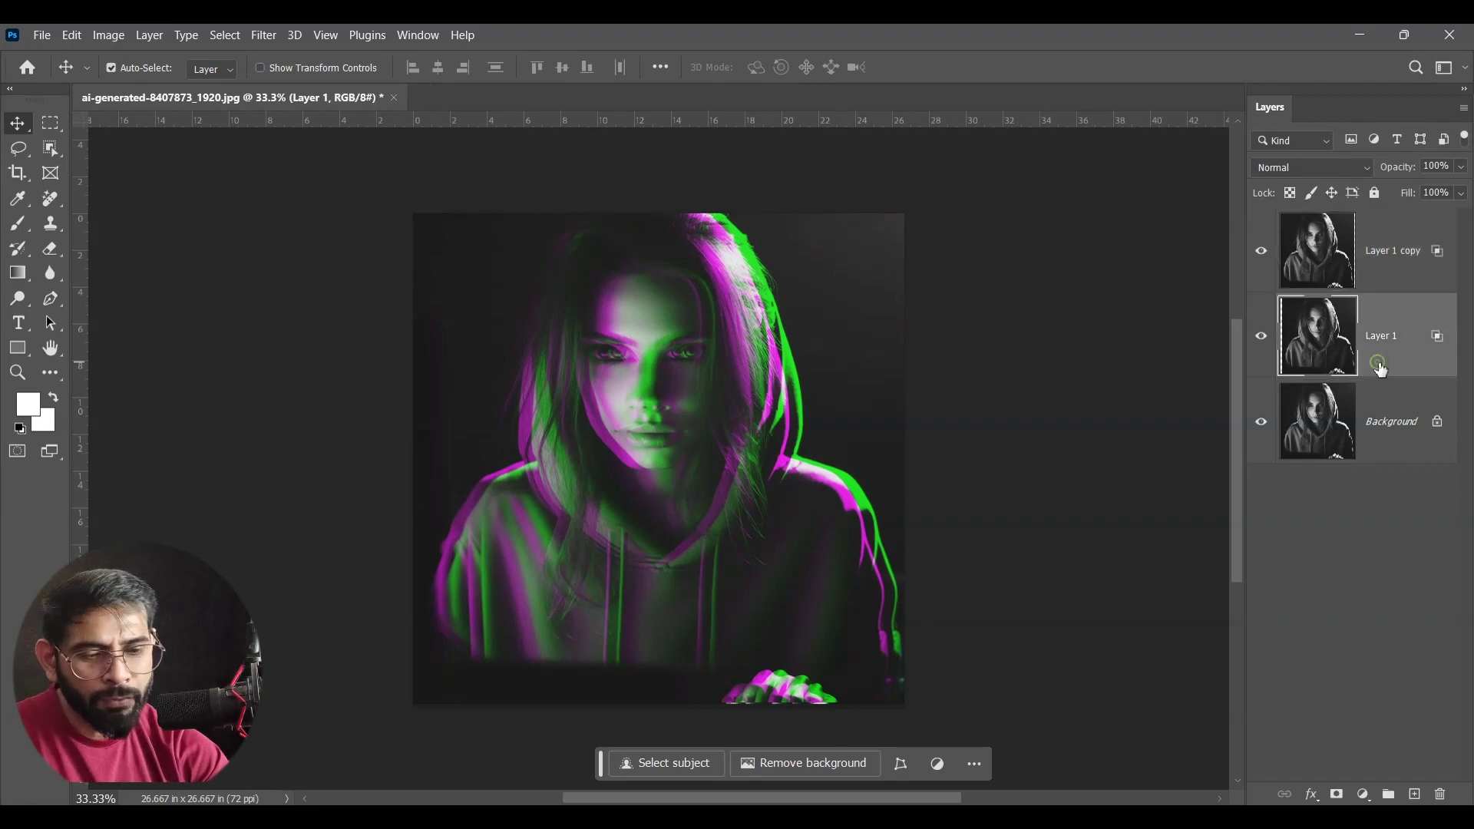
key("Left")
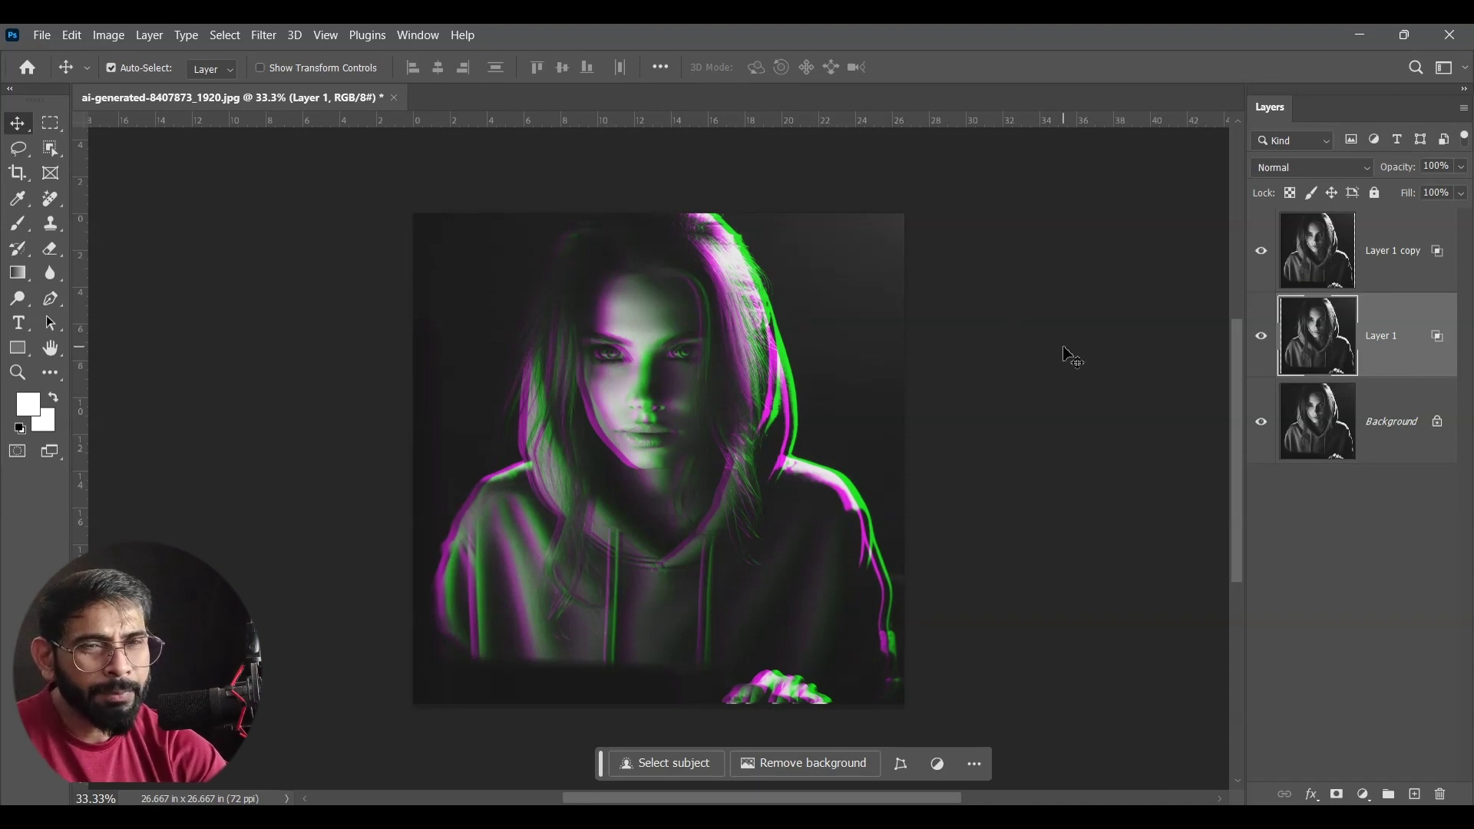
key("alt+bracketright")
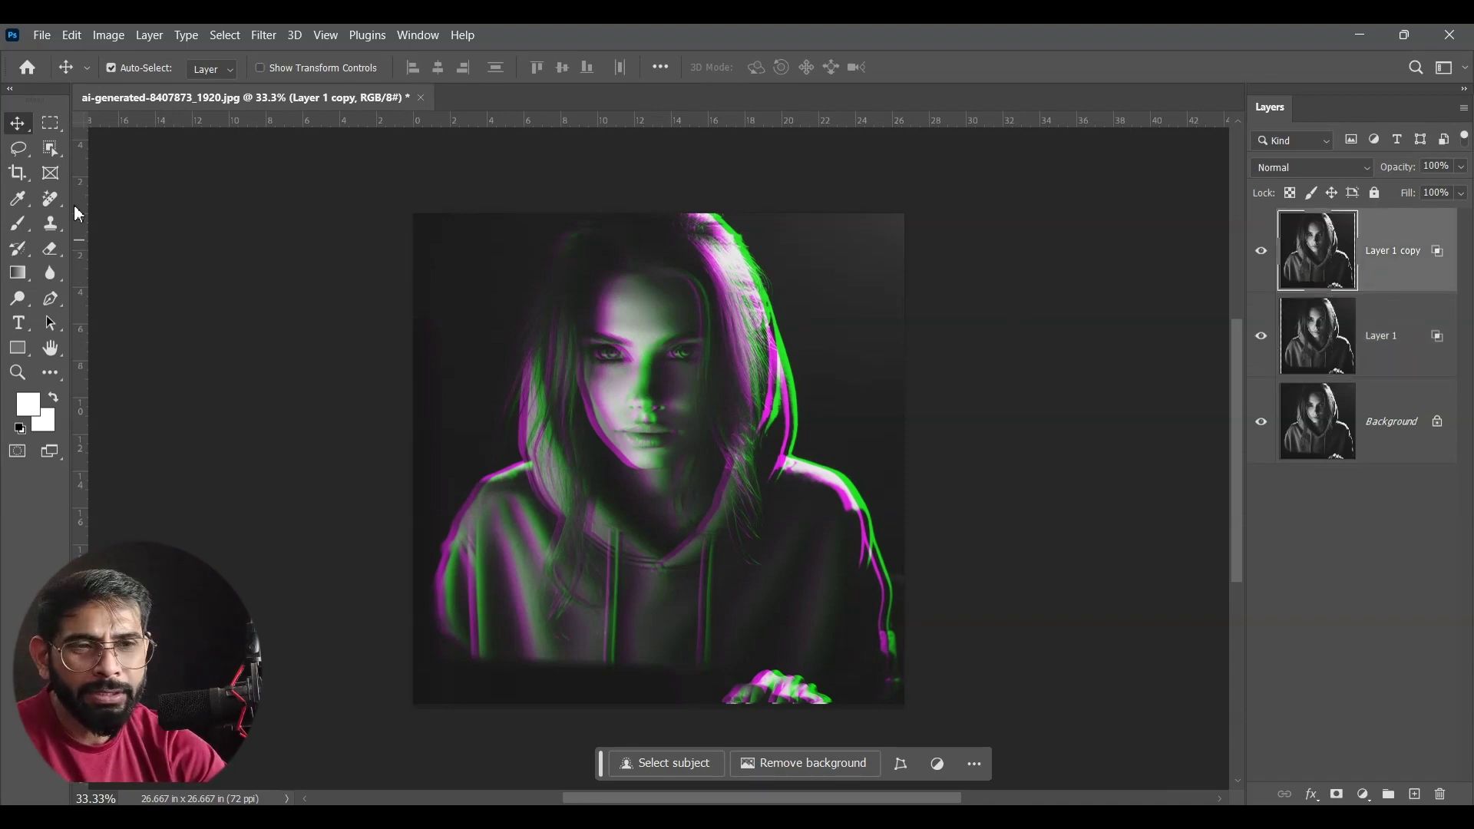
left_click(50, 123)
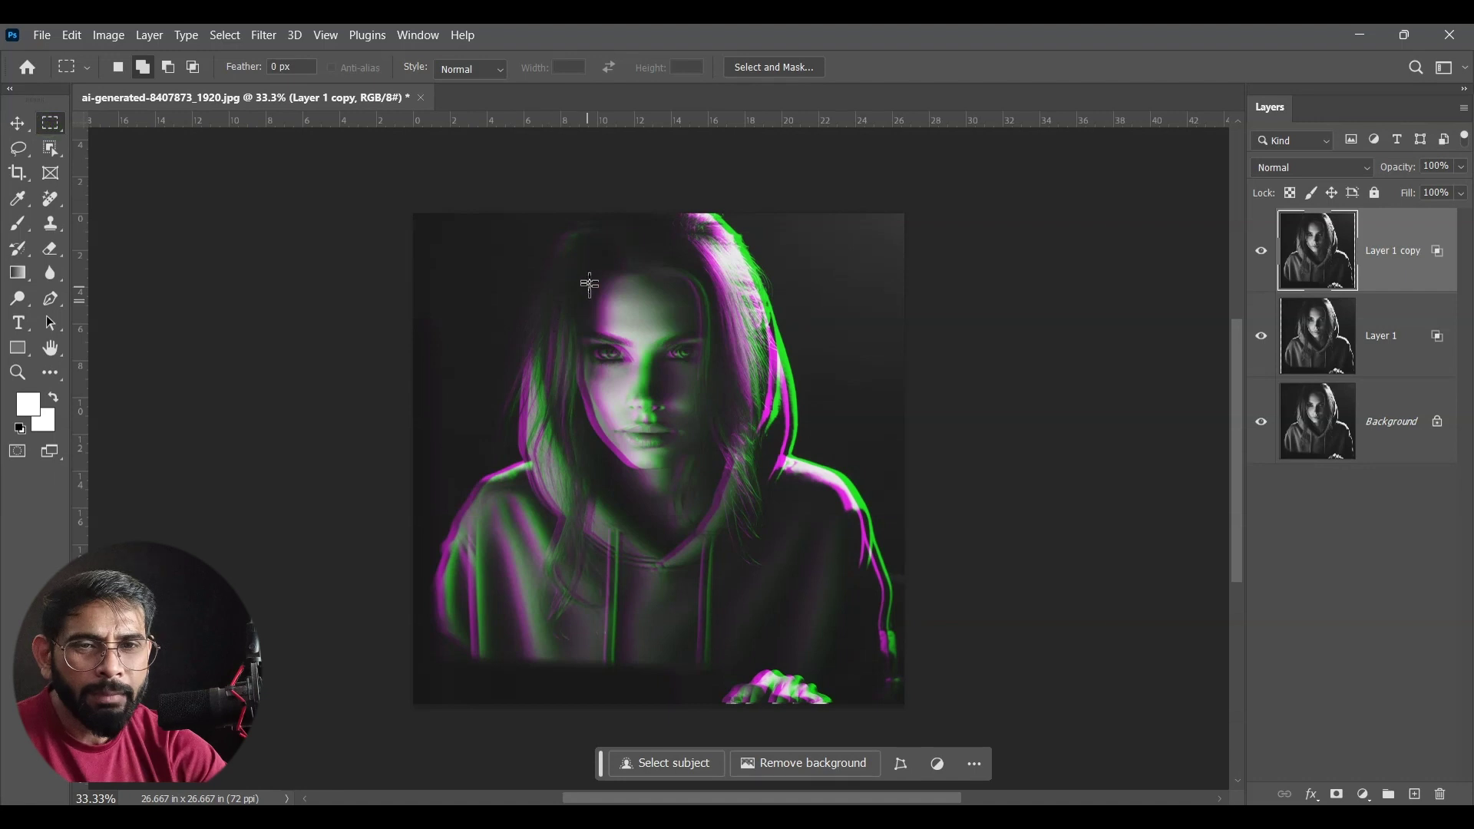
Step: Marquee-select about two dozen scattered horizontal strips across the top portrait layer
left_click_drag(612, 265, 799, 280)
mouse_move(691, 302)
left_mouse_down()
mouse_move(765, 311)
mouse_move(774, 347)
left_mouse_up()
left_click_drag(710, 384, 812, 394)
left_click_drag(614, 439, 815, 446)
mouse_move(509, 474)
left_mouse_down()
mouse_move(760, 510)
mouse_move(917, 568)
left_mouse_up()
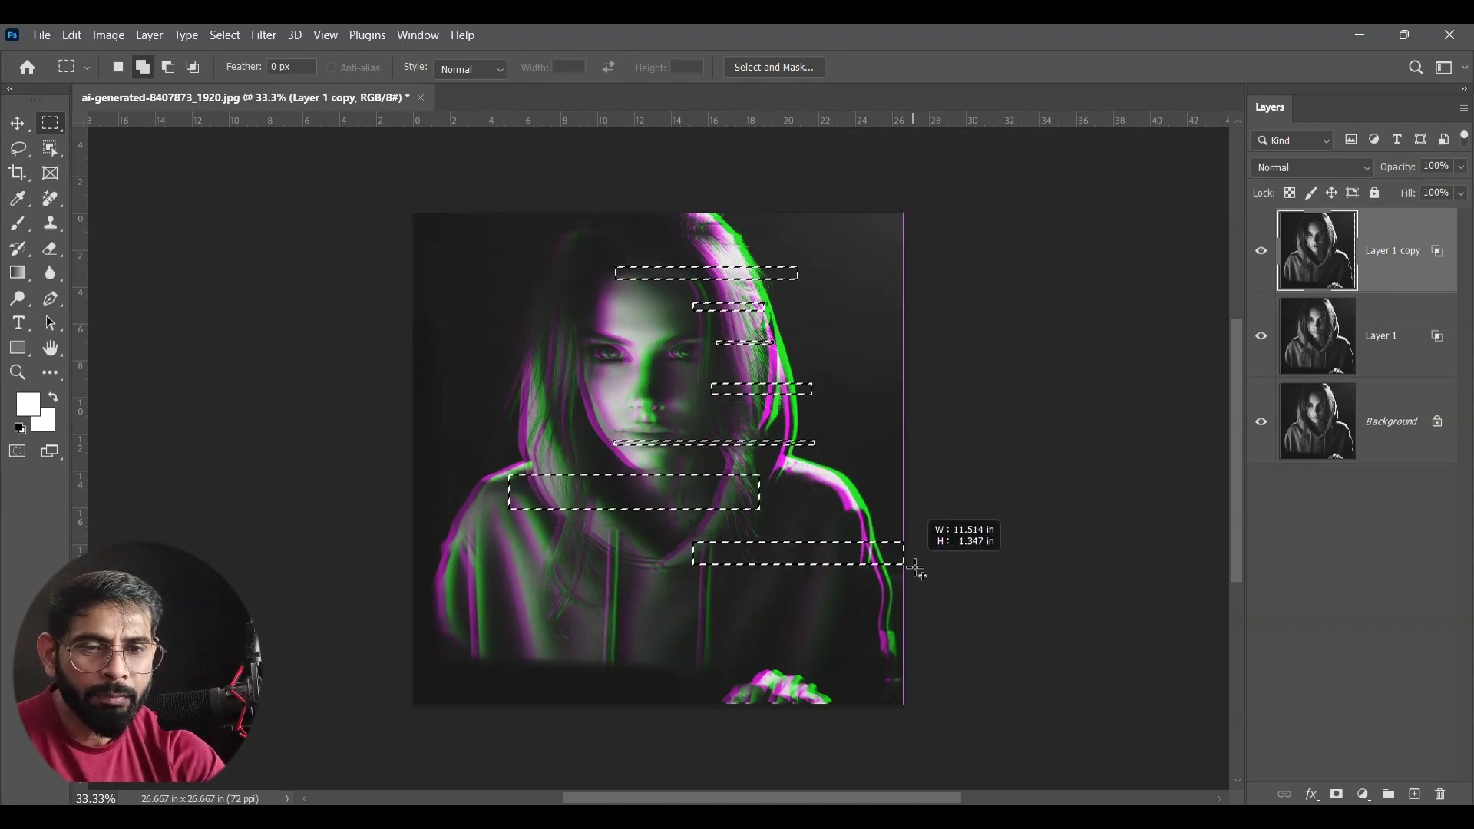
left_click_drag(784, 624, 912, 648)
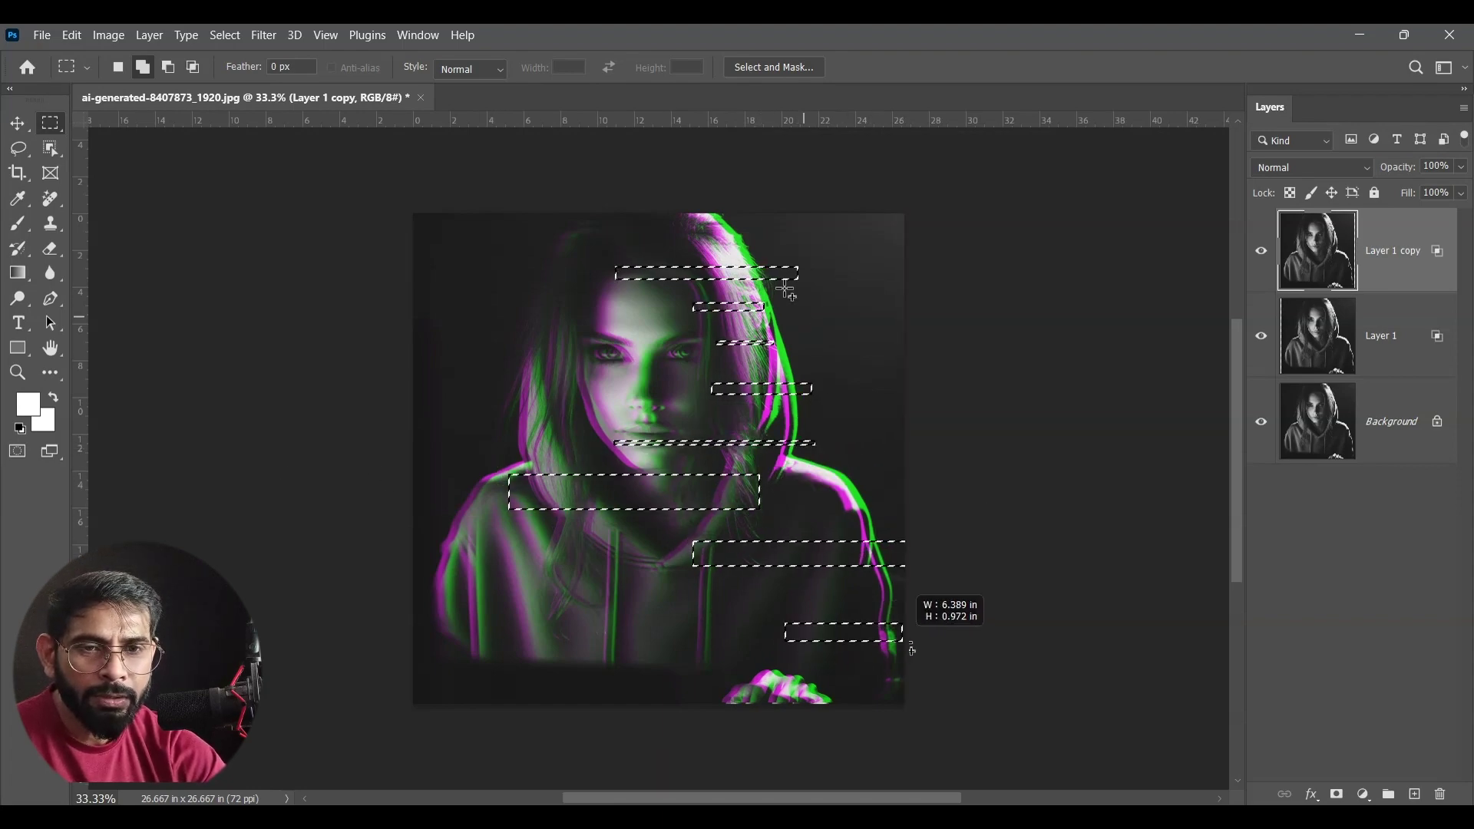
left_click_drag(706, 224, 752, 231)
left_click_drag(775, 490, 884, 505)
left_click_drag(868, 596, 903, 608)
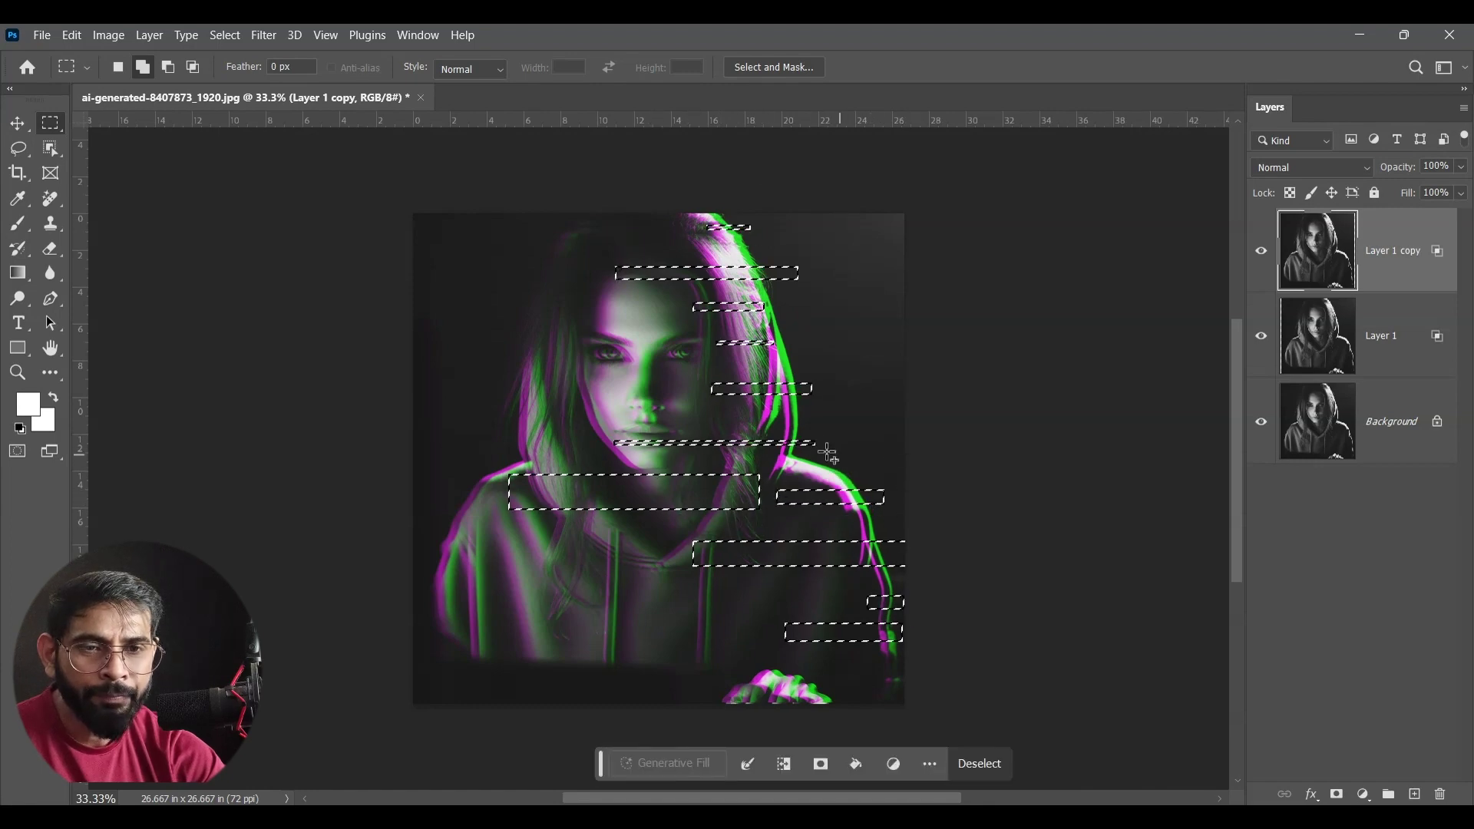
left_click_drag(770, 357, 837, 367)
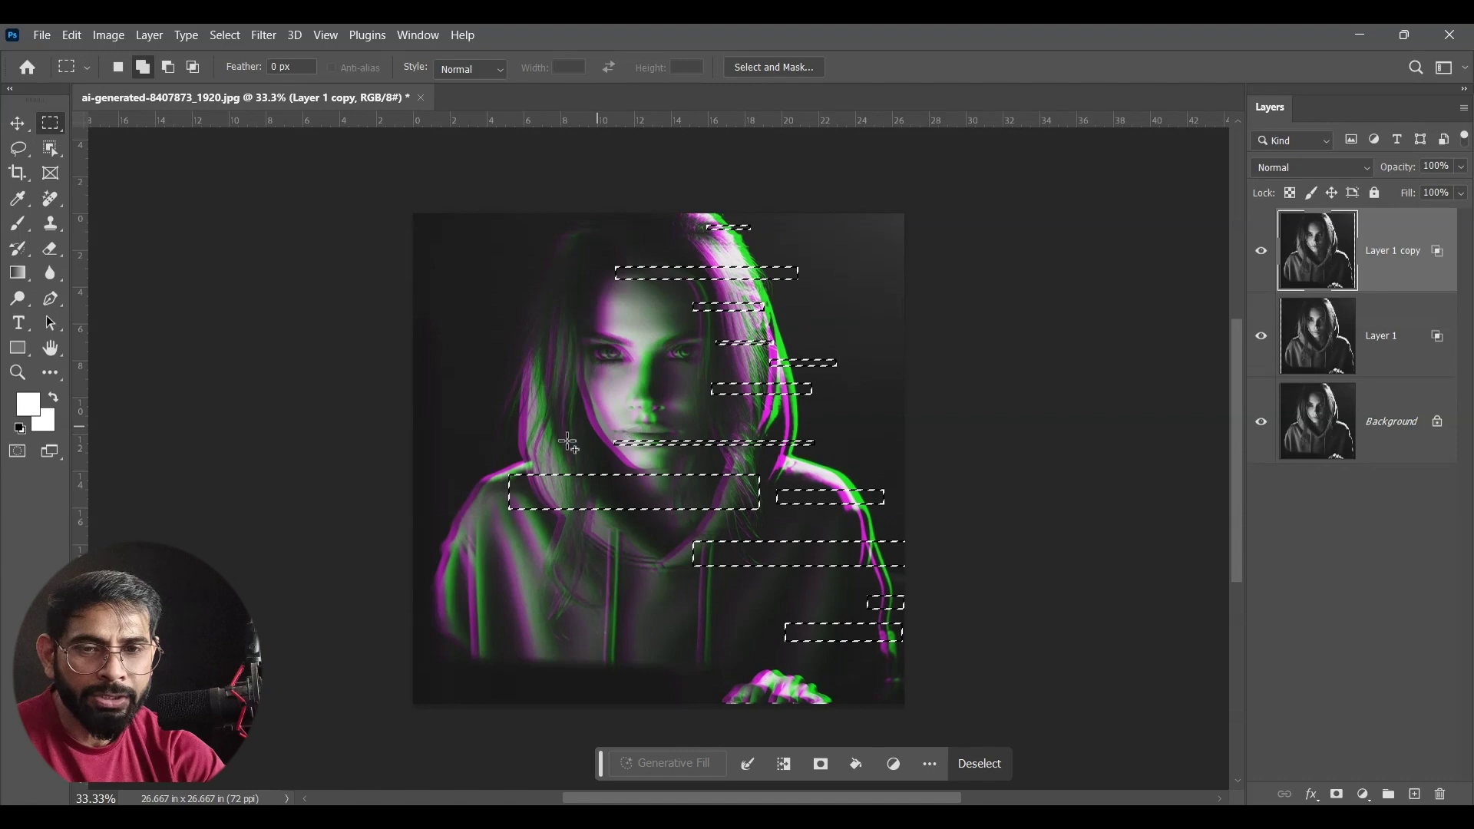
left_click_drag(495, 391, 553, 412)
left_click_drag(442, 344, 562, 360)
left_click_drag(481, 291, 556, 306)
left_click_drag(511, 262, 587, 268)
left_click_drag(399, 540, 528, 555)
left_click_drag(394, 601, 492, 606)
left_click_drag(433, 655, 500, 665)
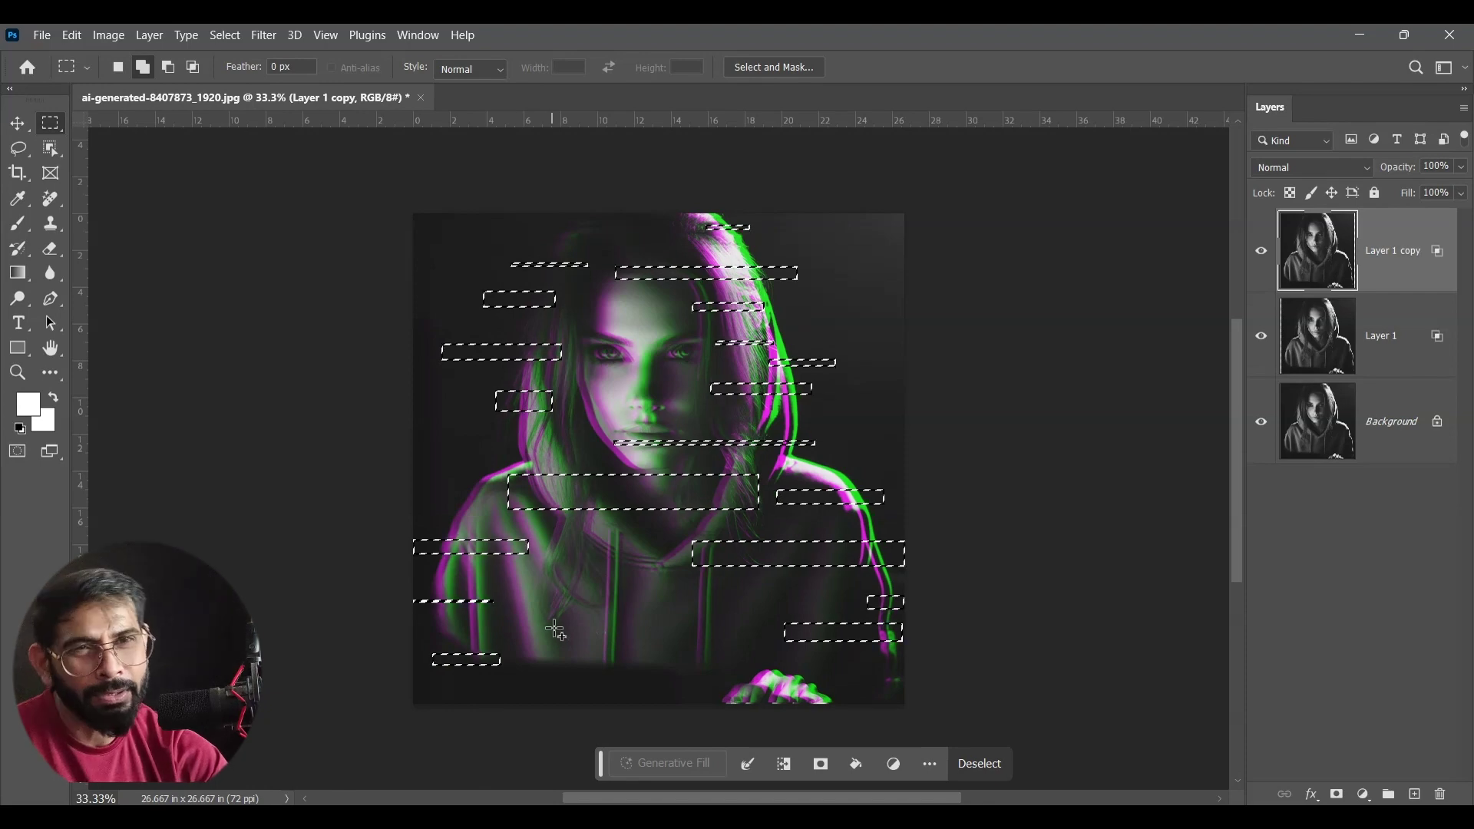
left_click_drag(648, 701, 763, 677)
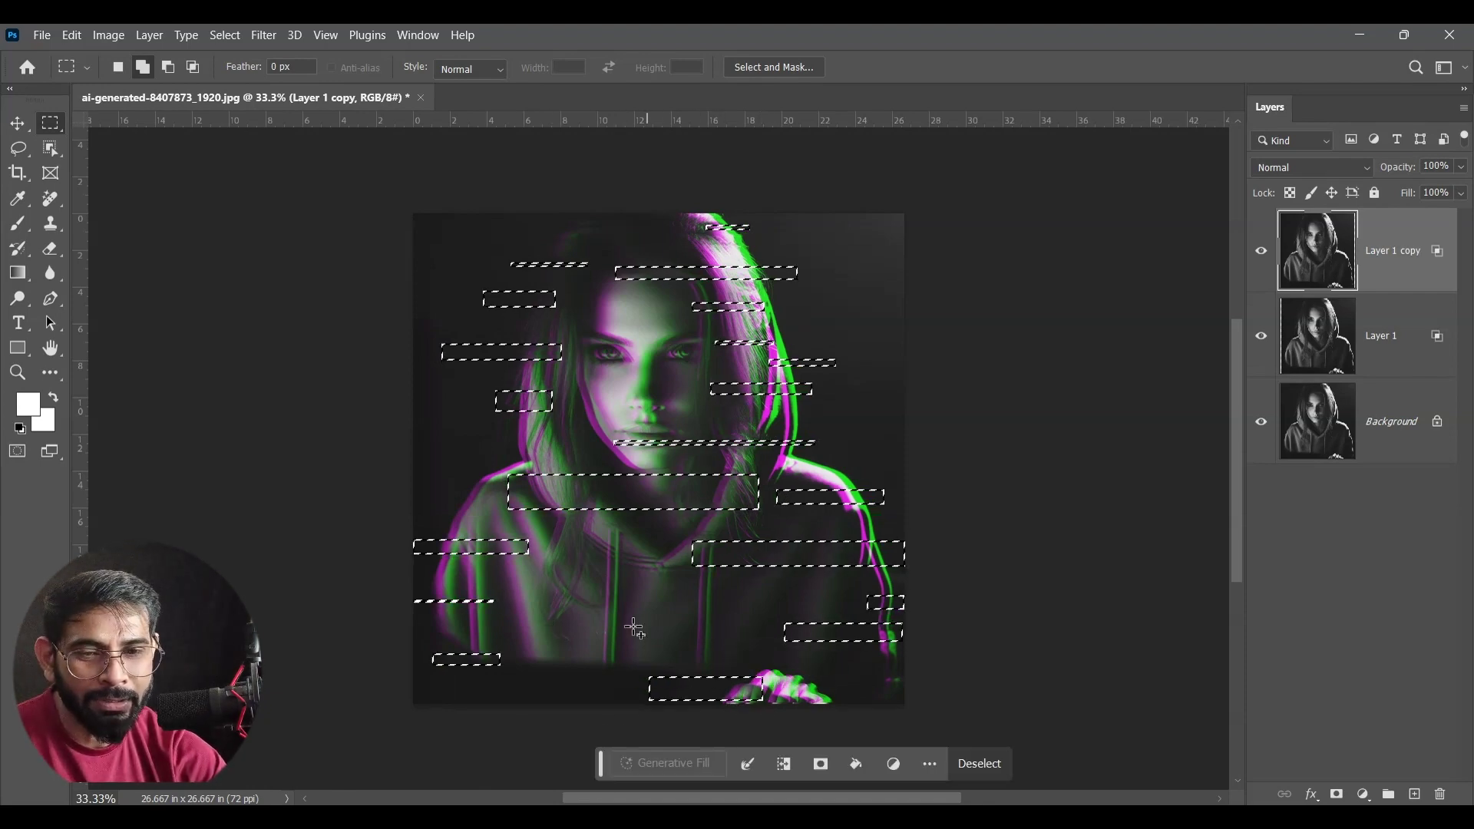
left_click_drag(397, 615, 729, 635)
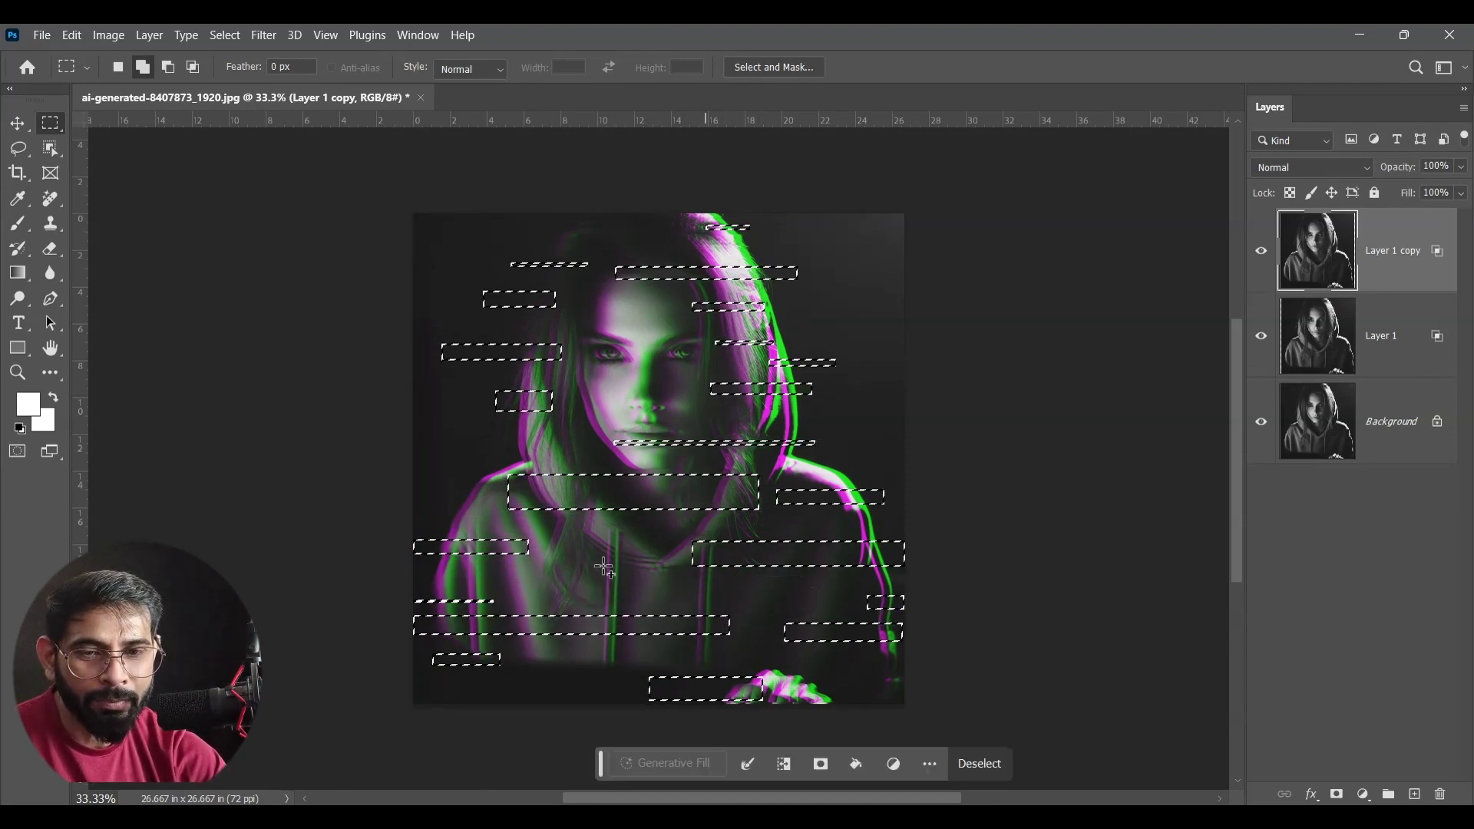
left_click_drag(339, 445, 493, 483)
left_click_drag(398, 239, 484, 273)
left_click_drag(554, 208, 643, 232)
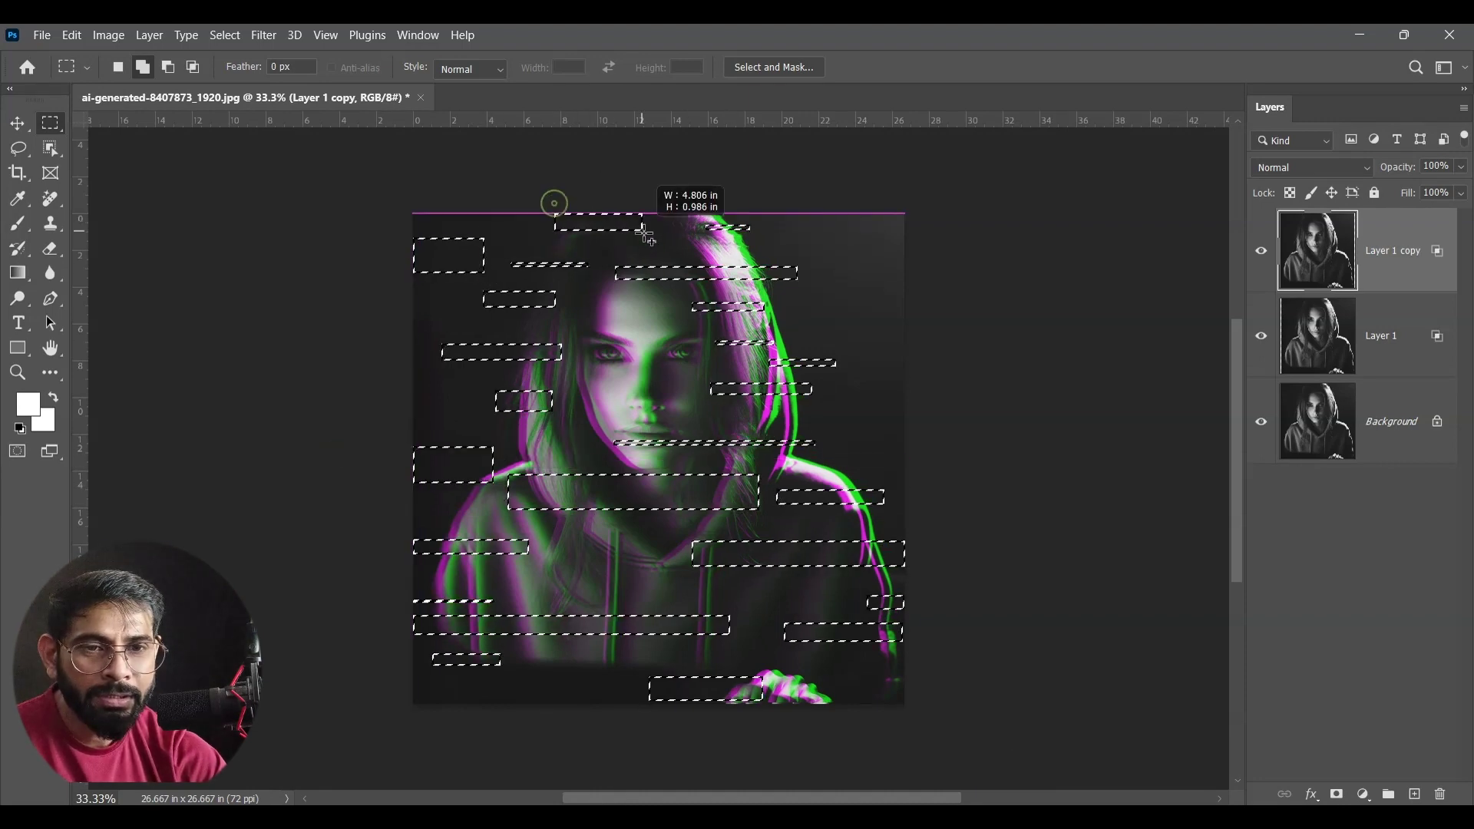
left_click_drag(839, 328, 909, 361)
left_click_drag(568, 552, 631, 576)
left_click_drag(585, 392, 672, 412)
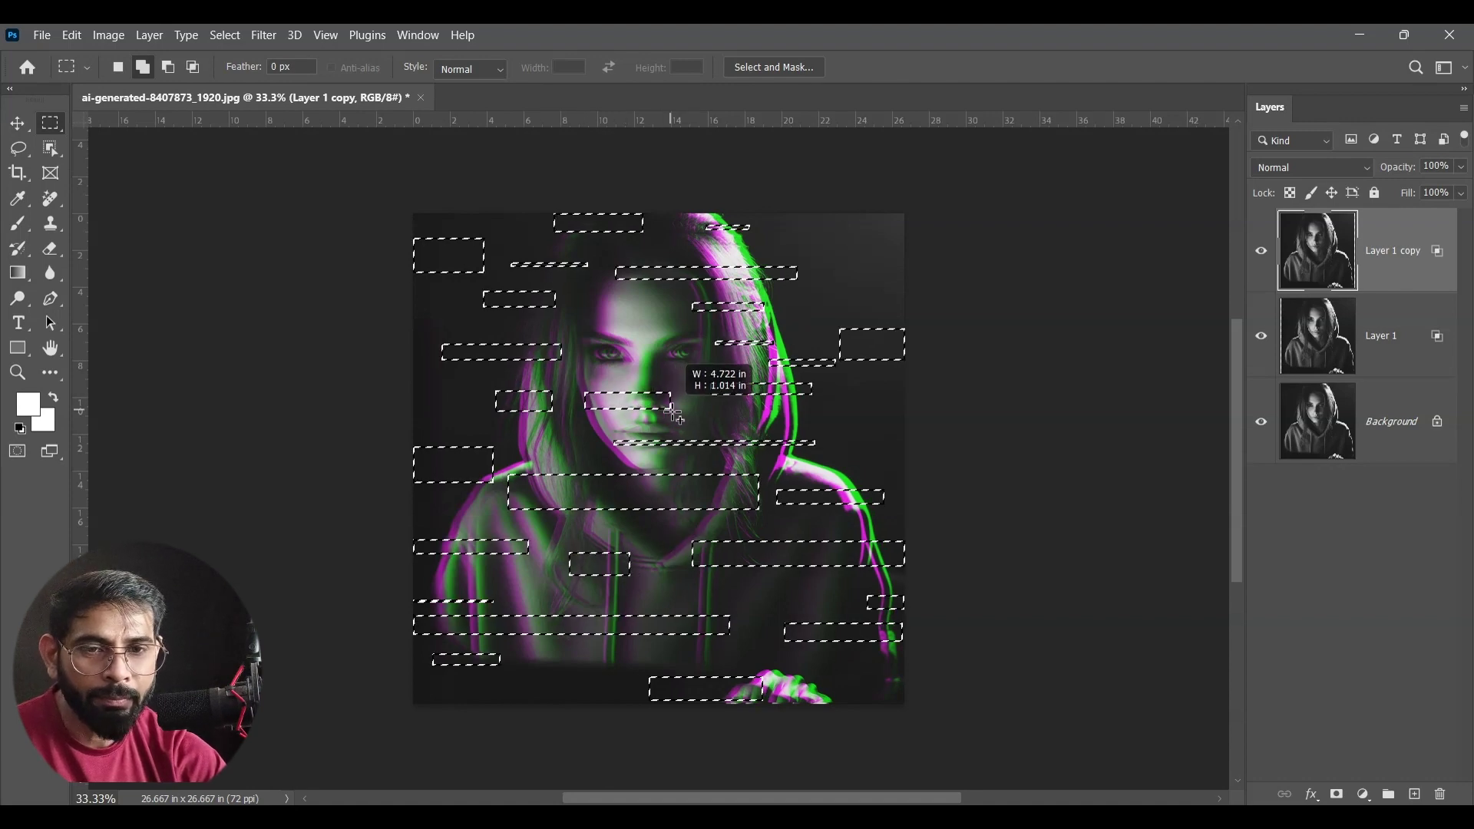
left_click_drag(607, 345, 664, 355)
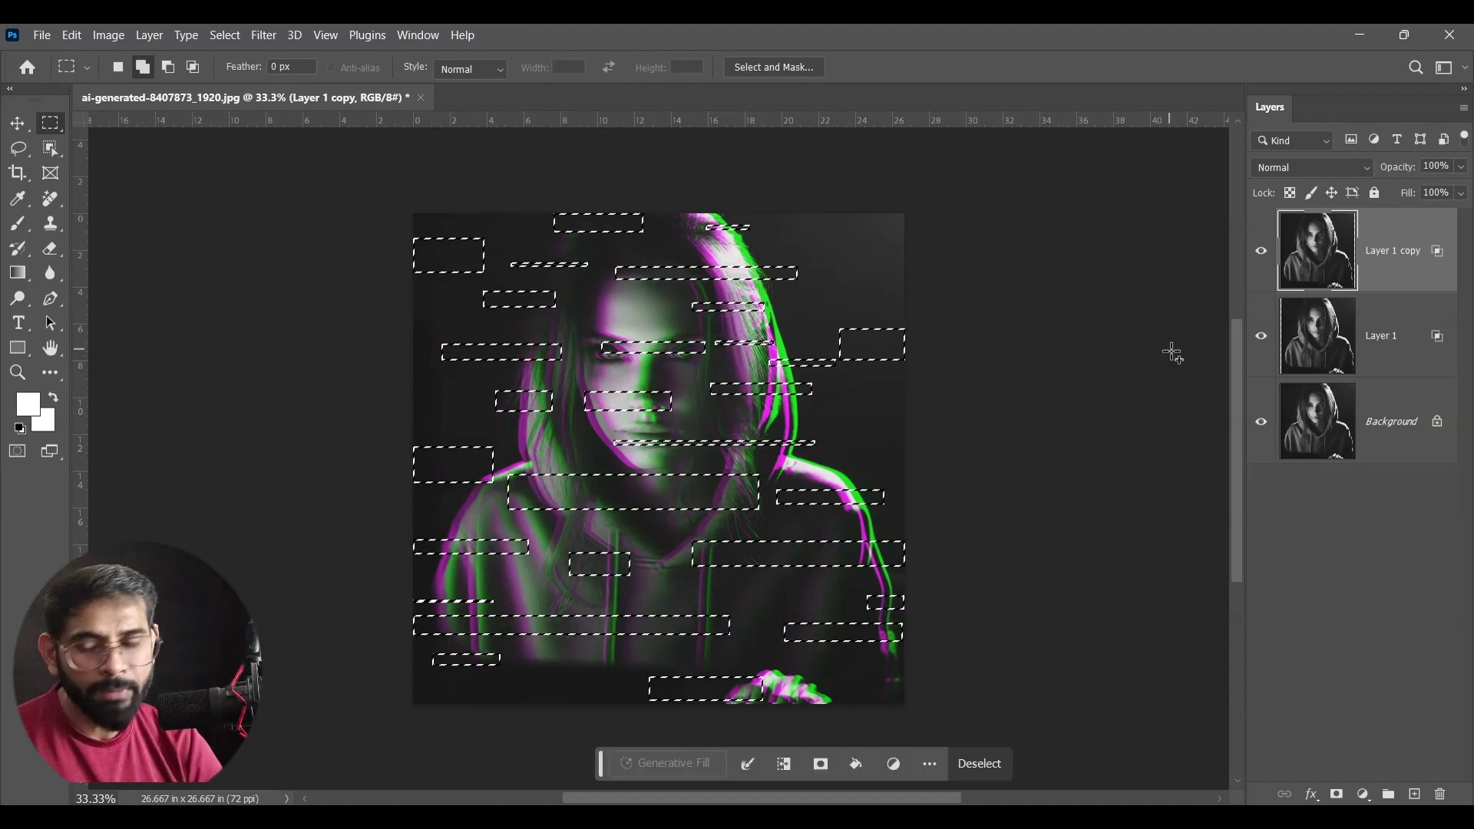
Step: Copy the strips onto Layer 2 and shift them right with Shift+Right into glitch slices
key("ctrl+j")
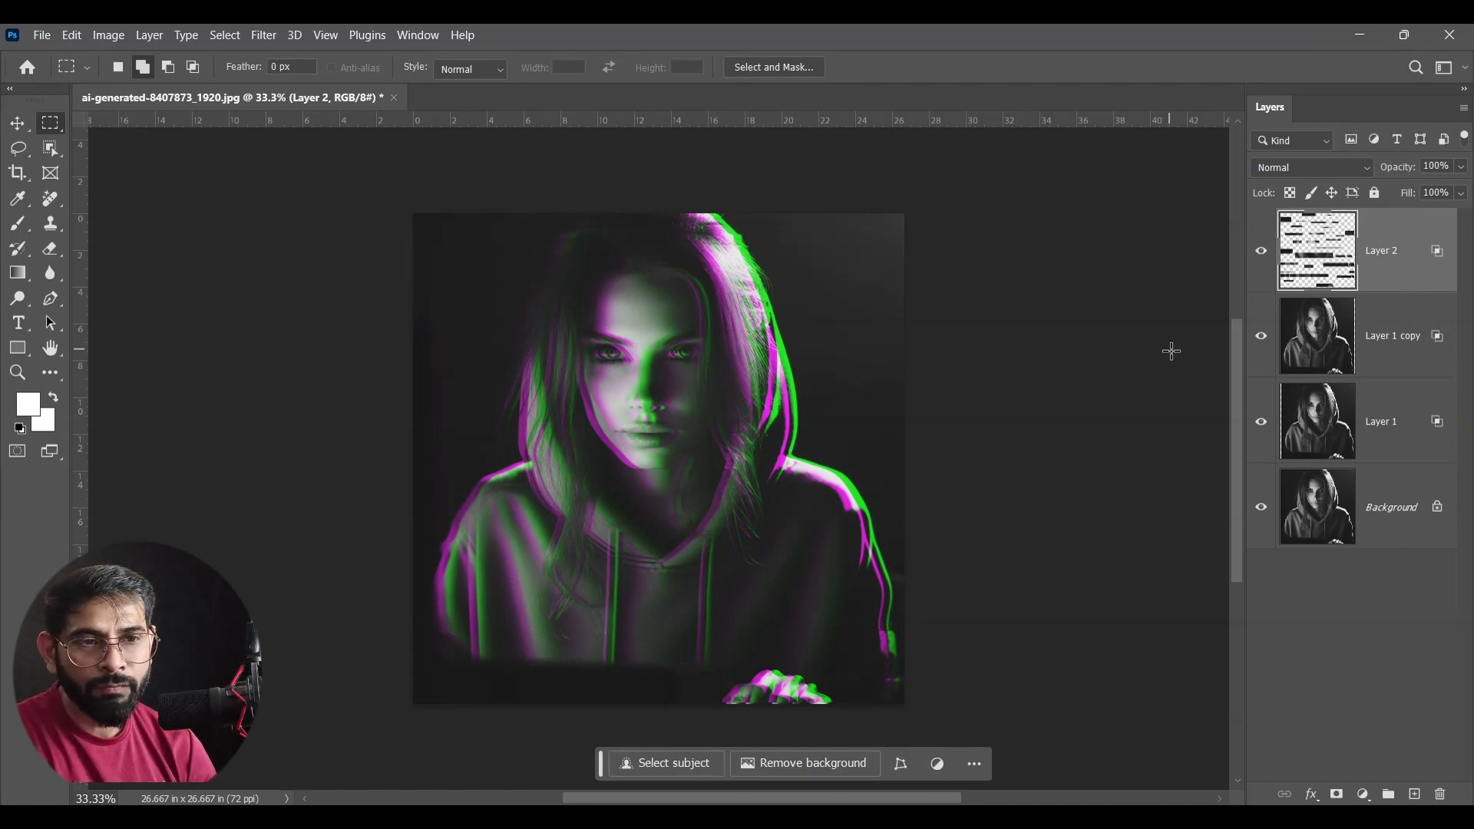
left_click(16, 123)
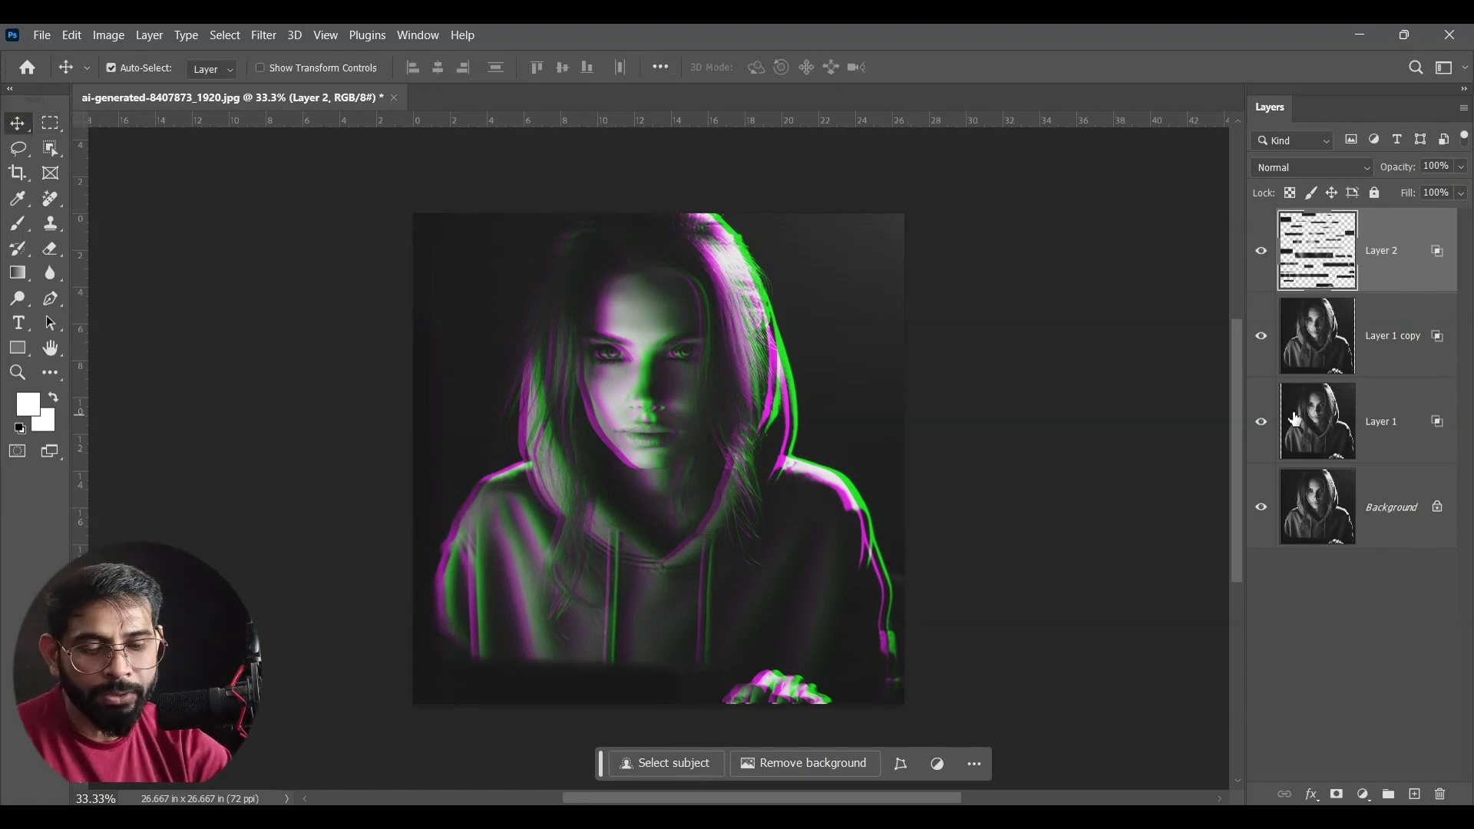
key("shift+Right")
key("shift+Right")
key("shift+Right")
key("shift+Right")
key("shift+Right")
key("shift+Right")
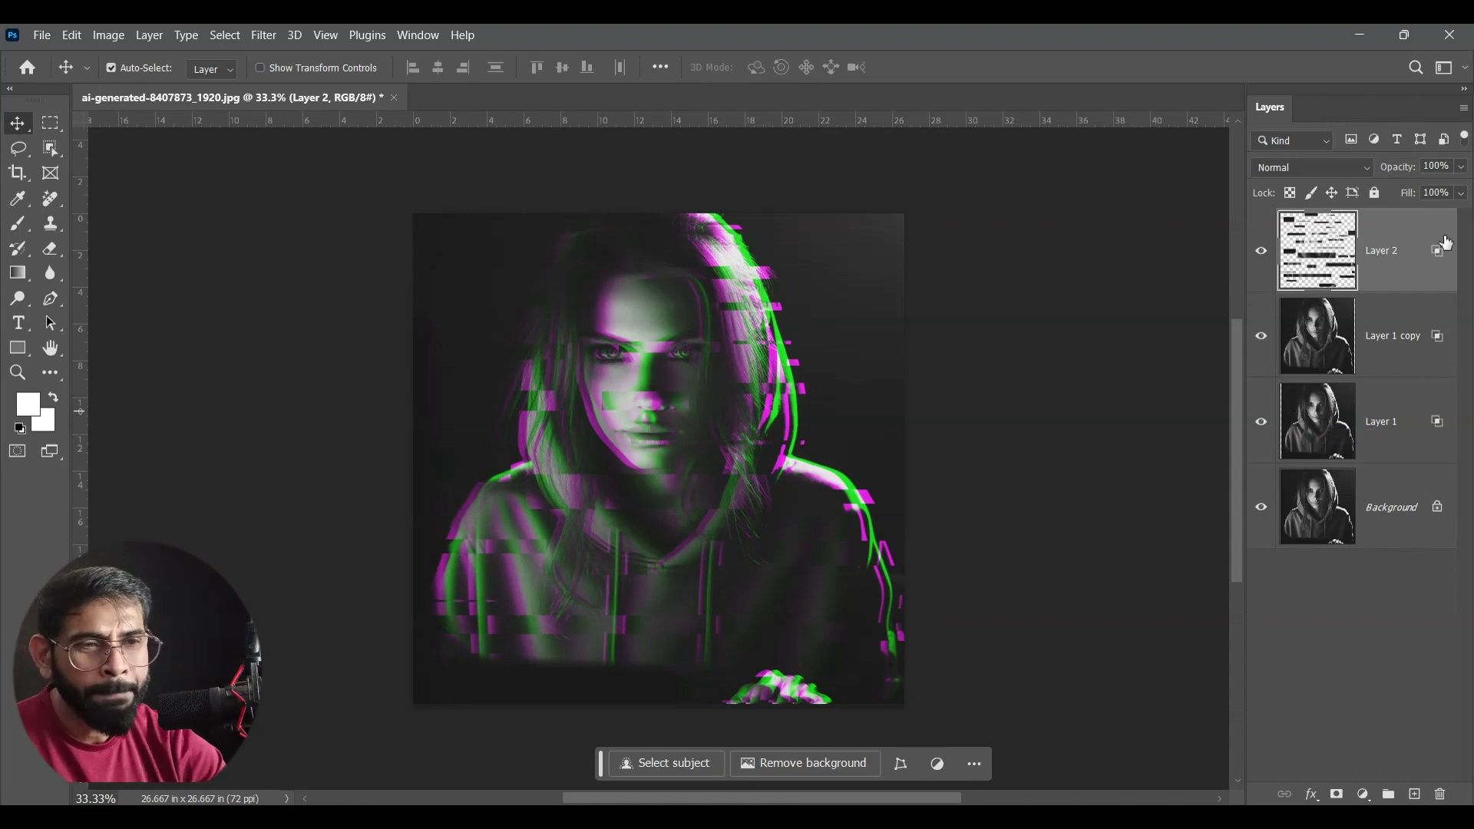
left_click(1391, 420)
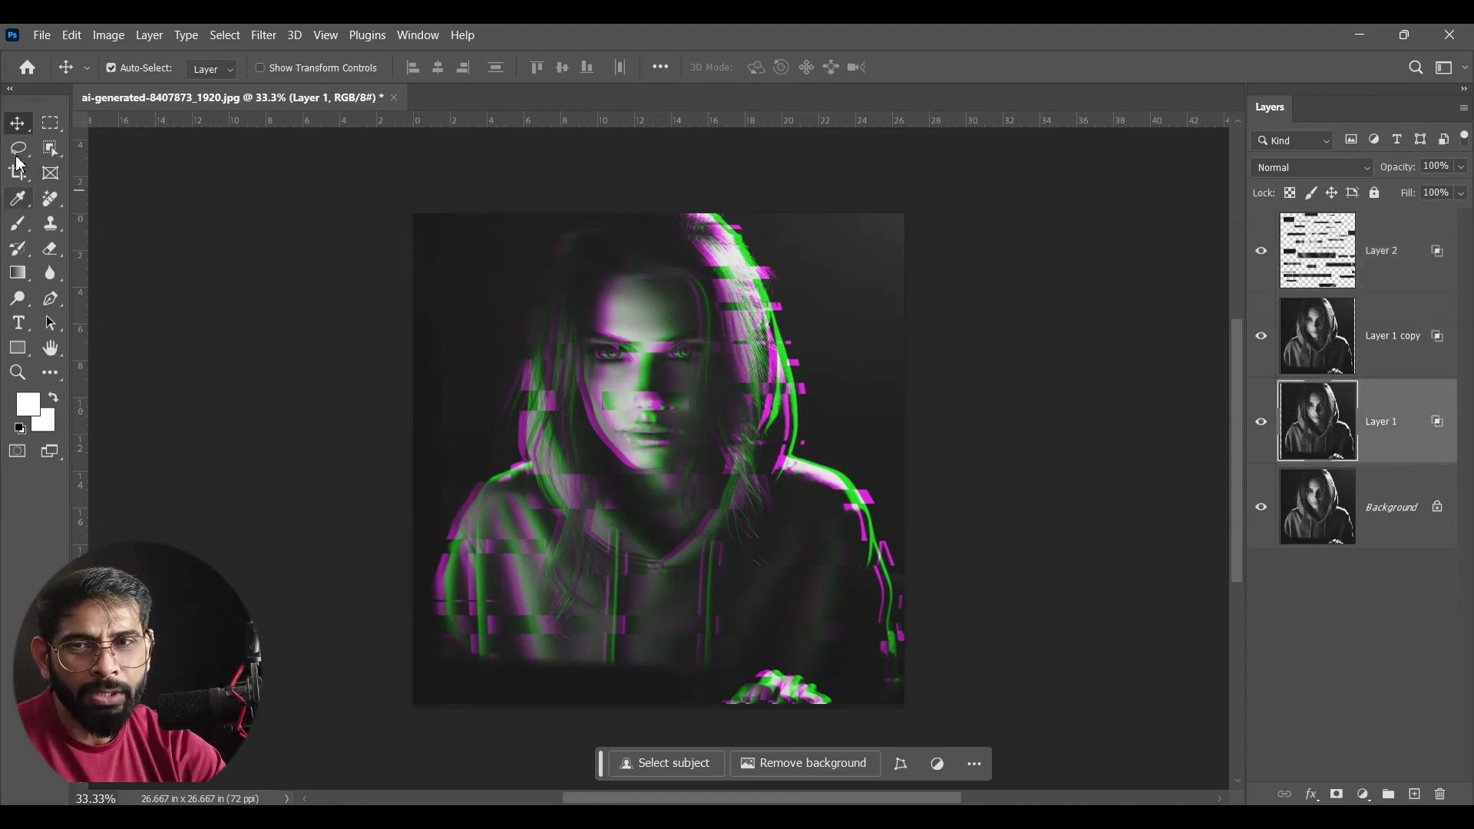
Step: On Layer 1, marquee-select over twenty scattered horizontal strips across hair, face and chest
left_click(49, 125)
left_click_drag(452, 513, 526, 521)
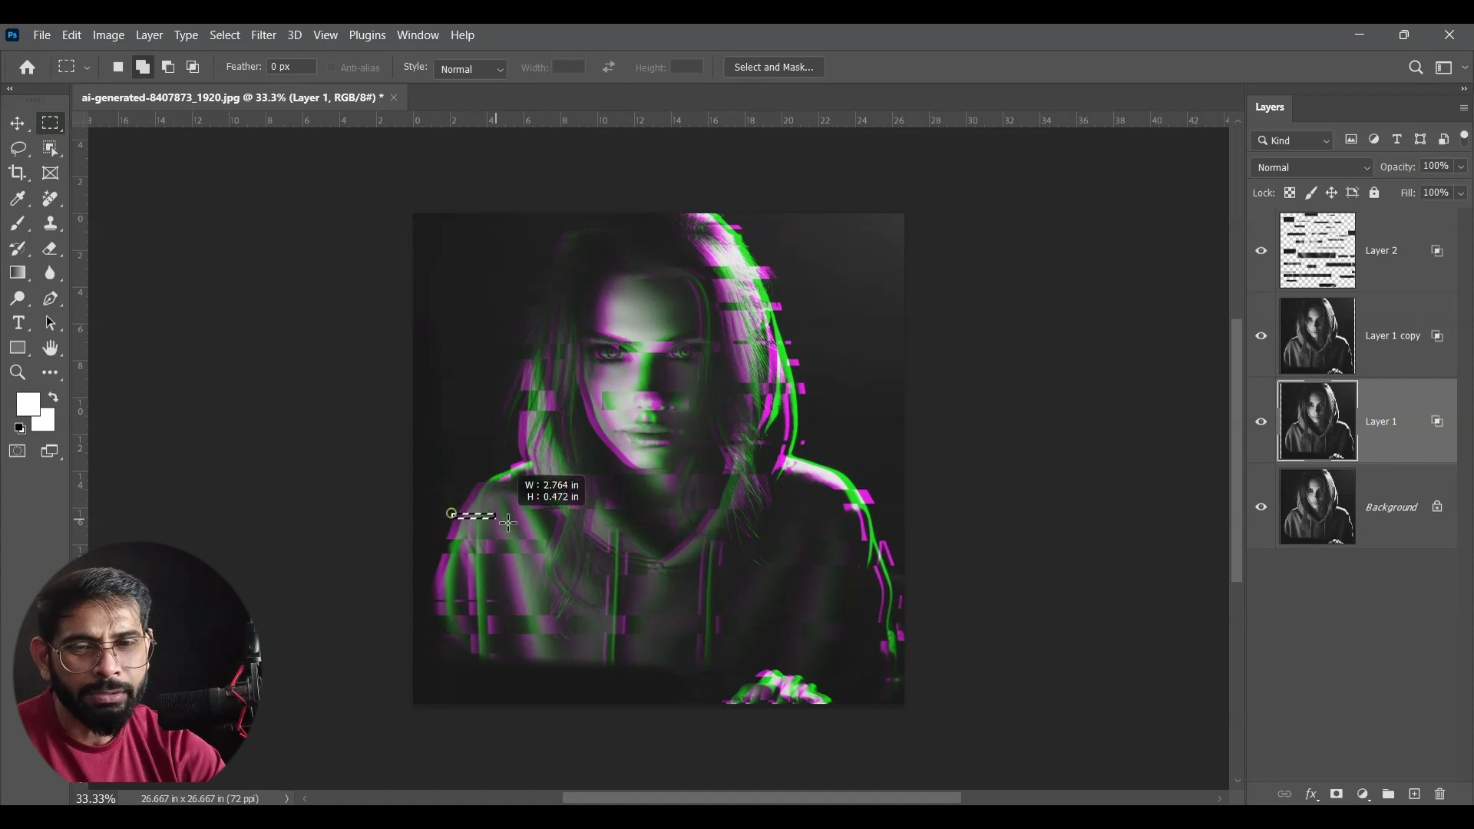
left_click_drag(464, 436, 548, 446)
left_click_drag(515, 291, 643, 315)
left_click_drag(504, 353, 558, 361)
left_click_drag(690, 345, 805, 357)
left_click_drag(703, 322, 803, 333)
left_click_drag(706, 239, 794, 246)
left_click_drag(725, 387, 804, 394)
left_click_drag(689, 492, 849, 507)
left_click_drag(800, 581, 897, 594)
left_click_drag(850, 637, 909, 645)
left_click_drag(771, 538, 844, 543)
left_click_drag(628, 606, 756, 628)
mouse_move(414, 595)
left_mouse_down()
mouse_move(519, 616)
mouse_move(517, 651)
mouse_move(532, 650)
left_mouse_up()
left_click_drag(538, 569, 609, 578)
left_click_drag(742, 443, 905, 472)
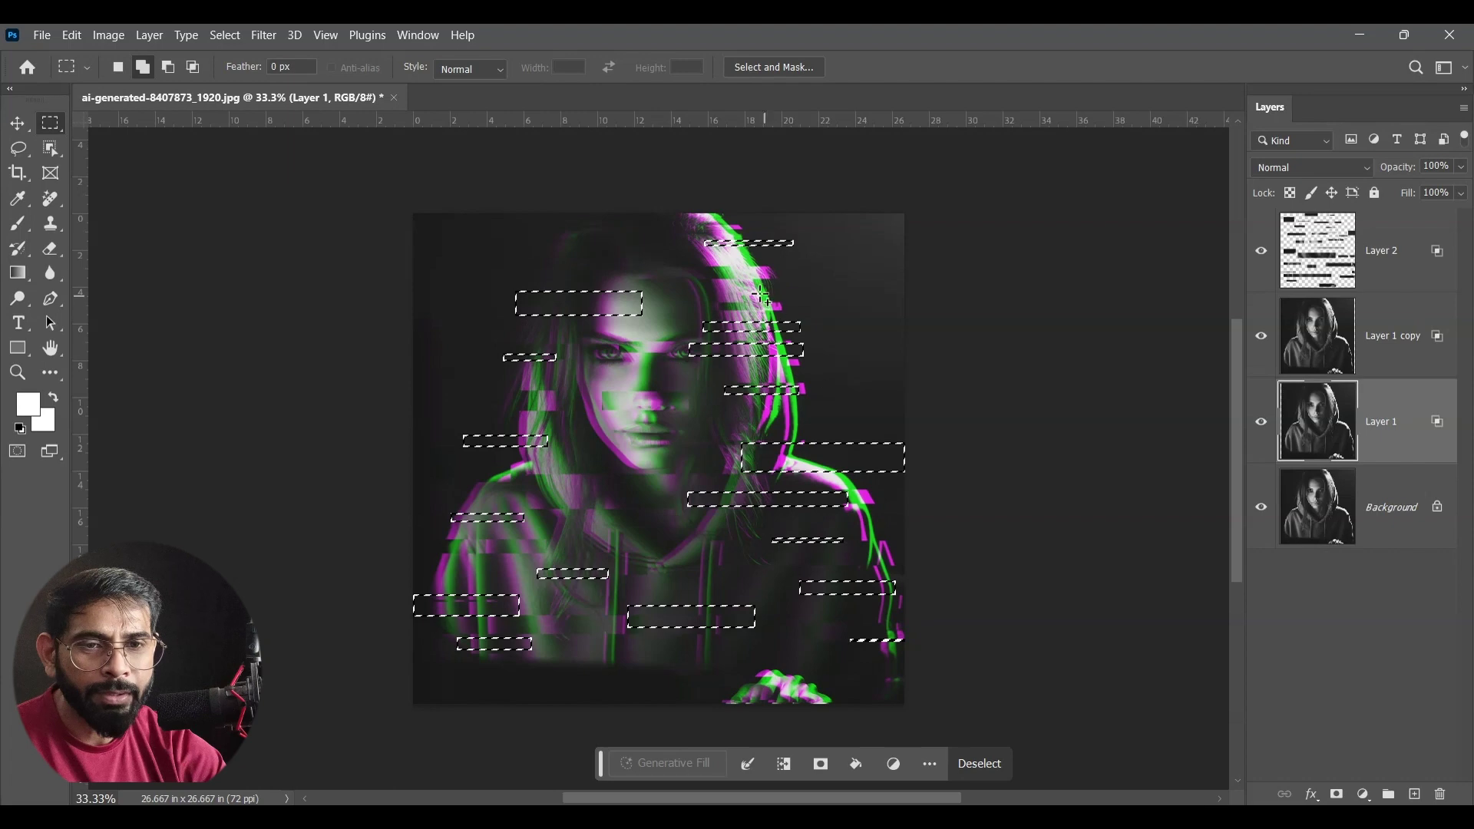
left_click_drag(704, 284, 790, 292)
left_click_drag(626, 252, 518, 247)
left_click_drag(414, 469, 668, 492)
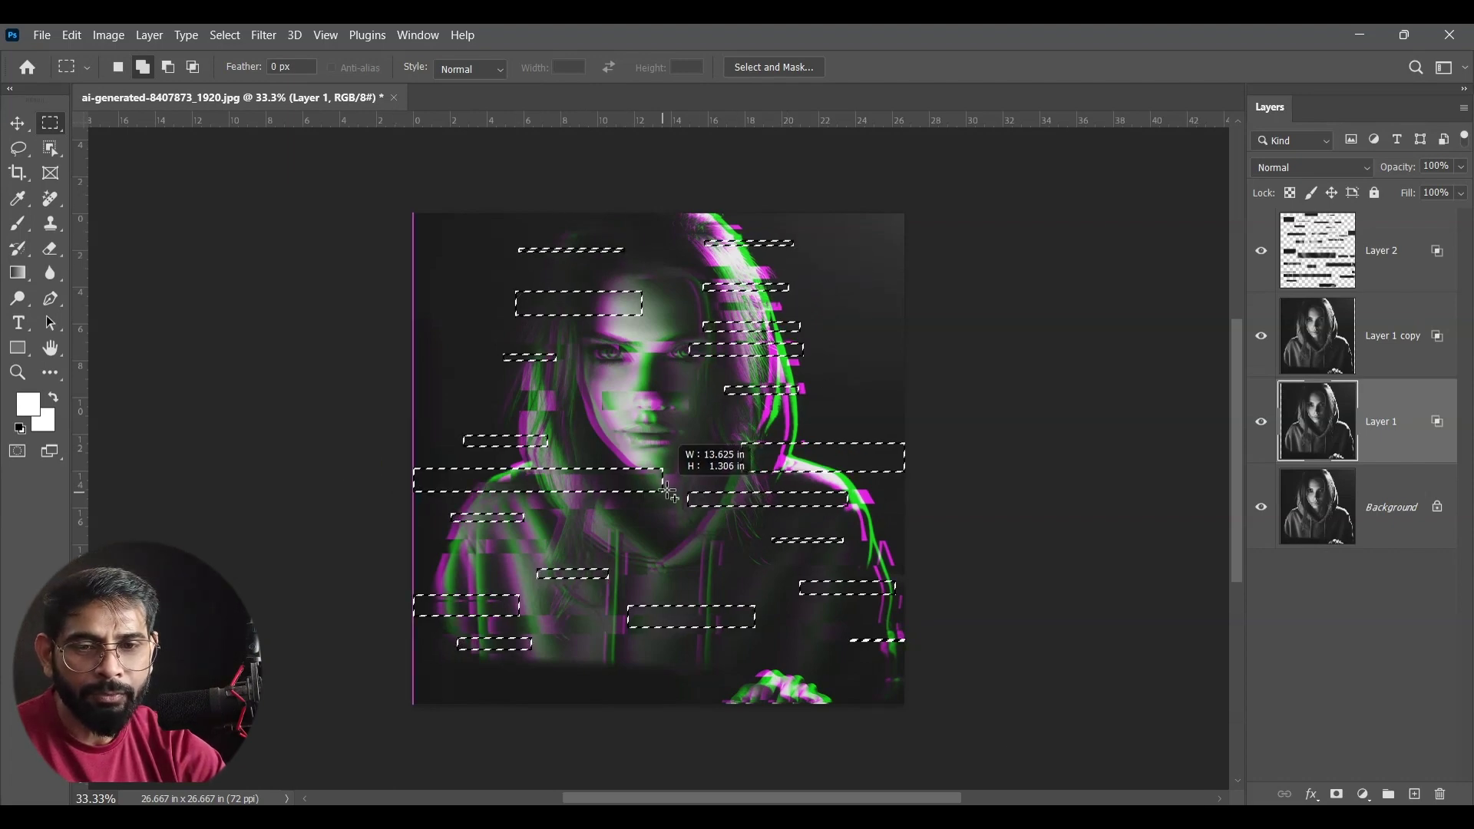
left_click_drag(383, 543, 468, 571)
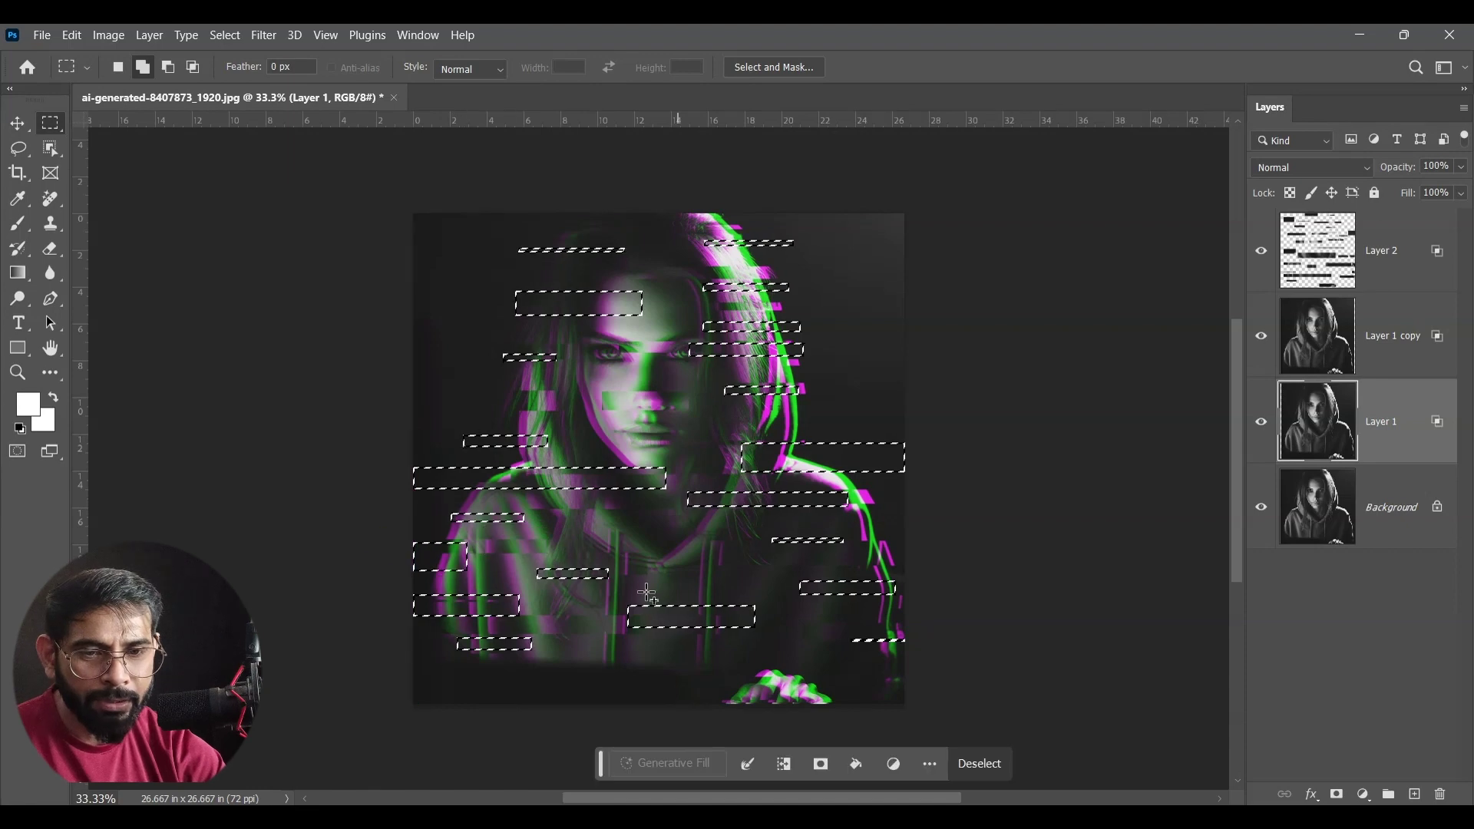
left_click_drag(657, 657, 871, 694)
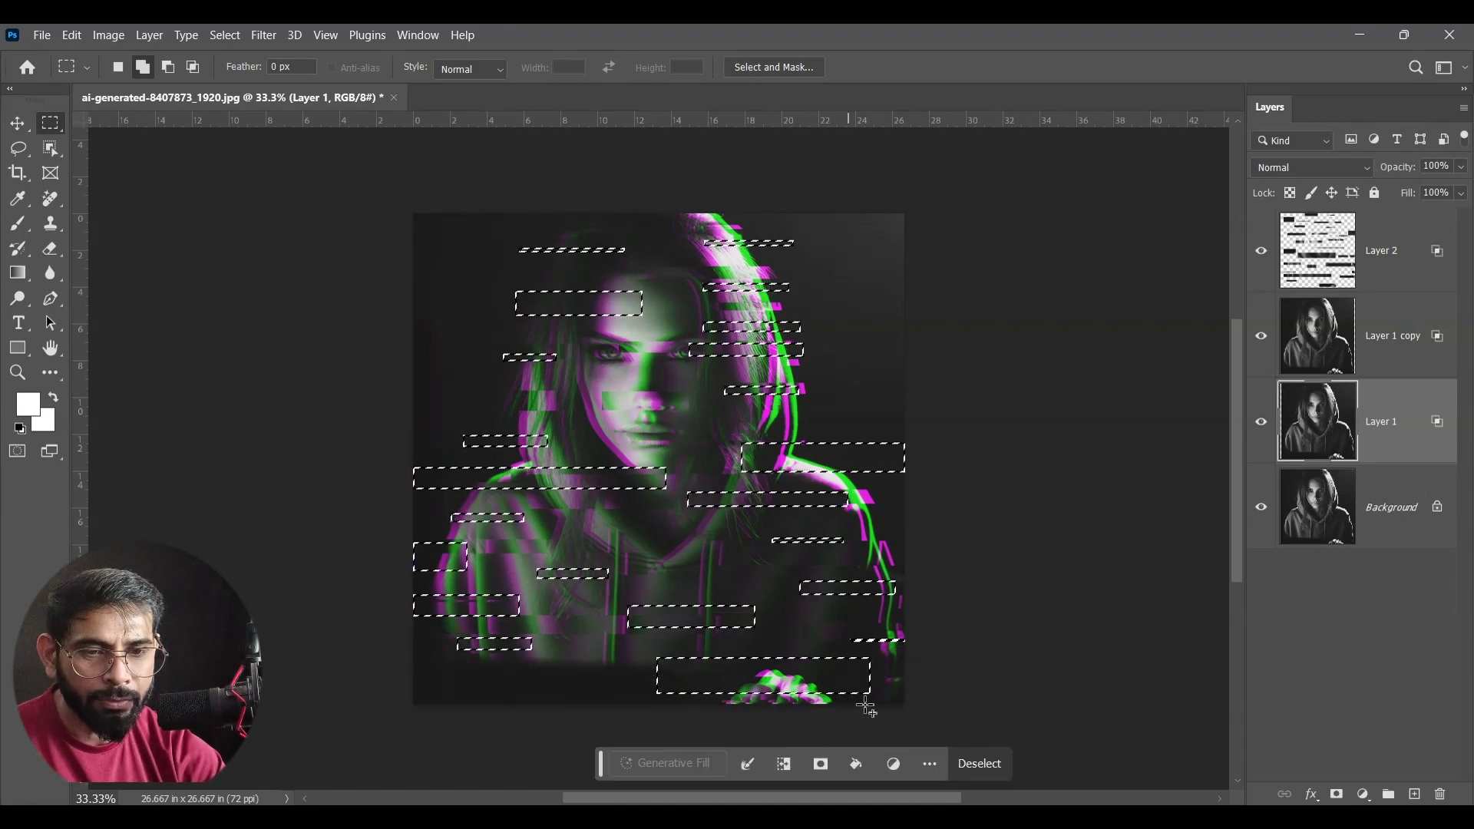
left_click_drag(674, 551, 737, 574)
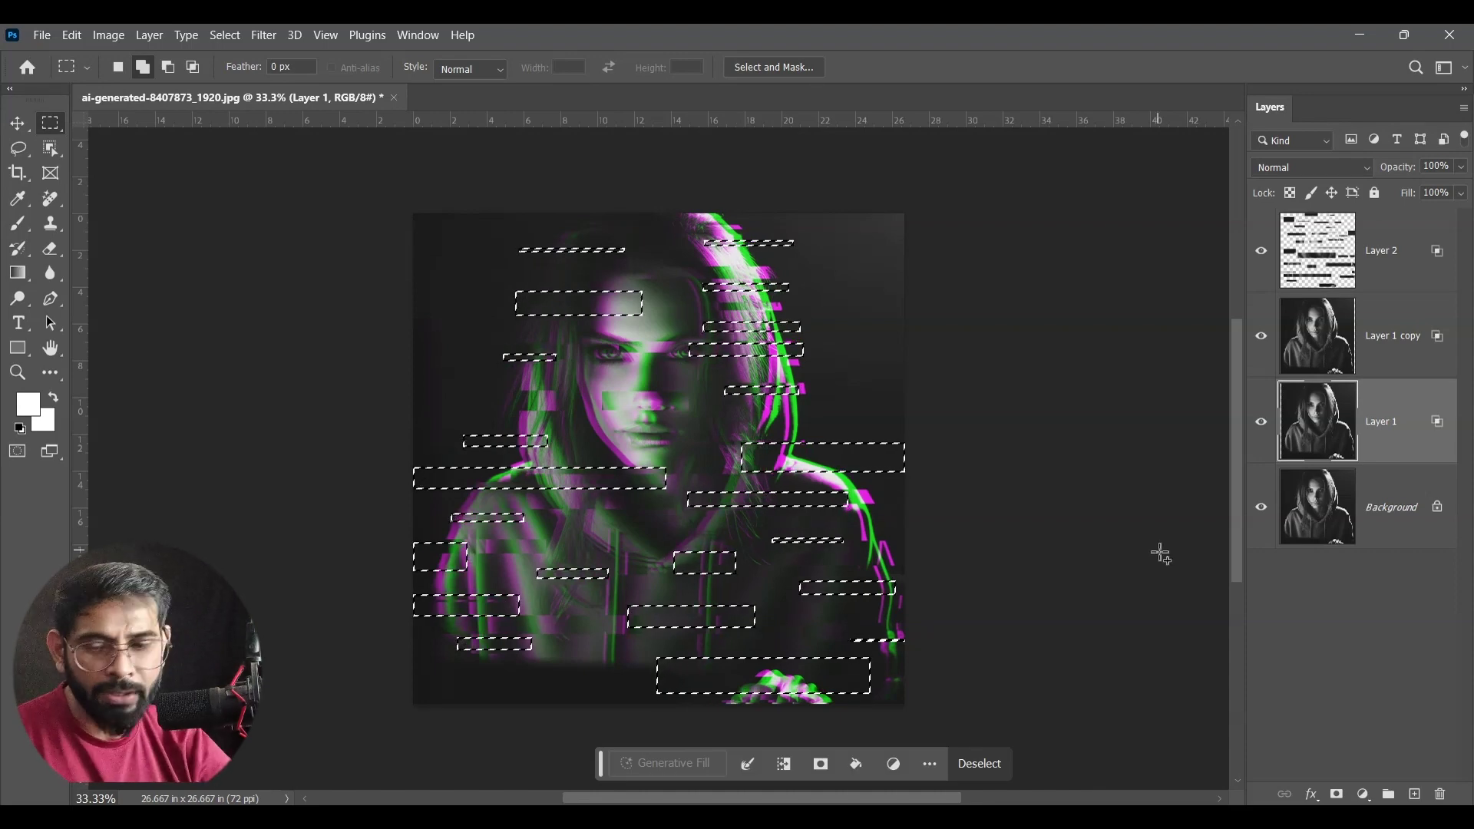
Step: Copy the strips to Layer 3, nudge them right, and float the portrait window
key("ctrl+j")
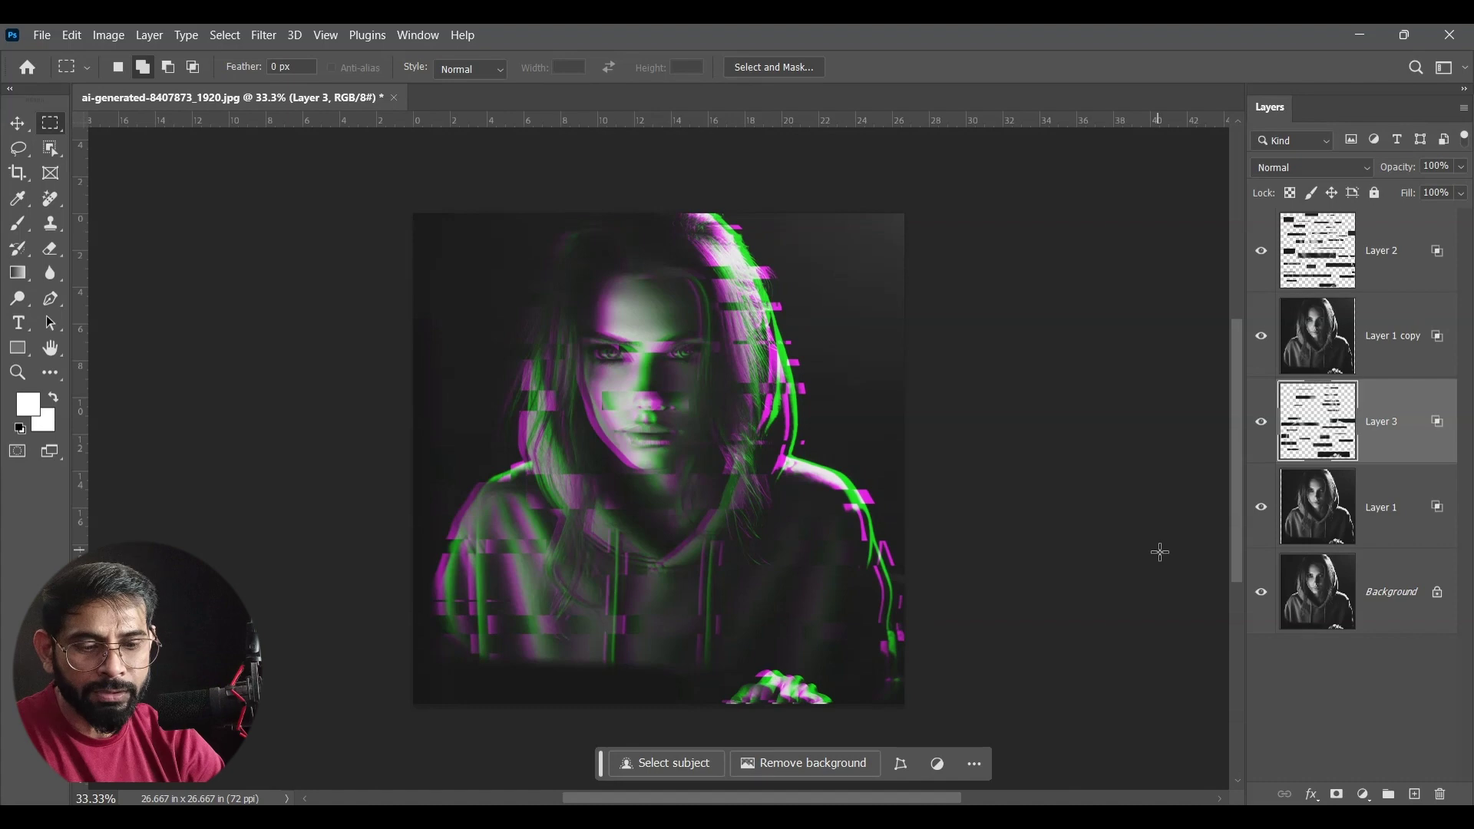
key("v")
left_click_drag(817, 418, 808, 417)
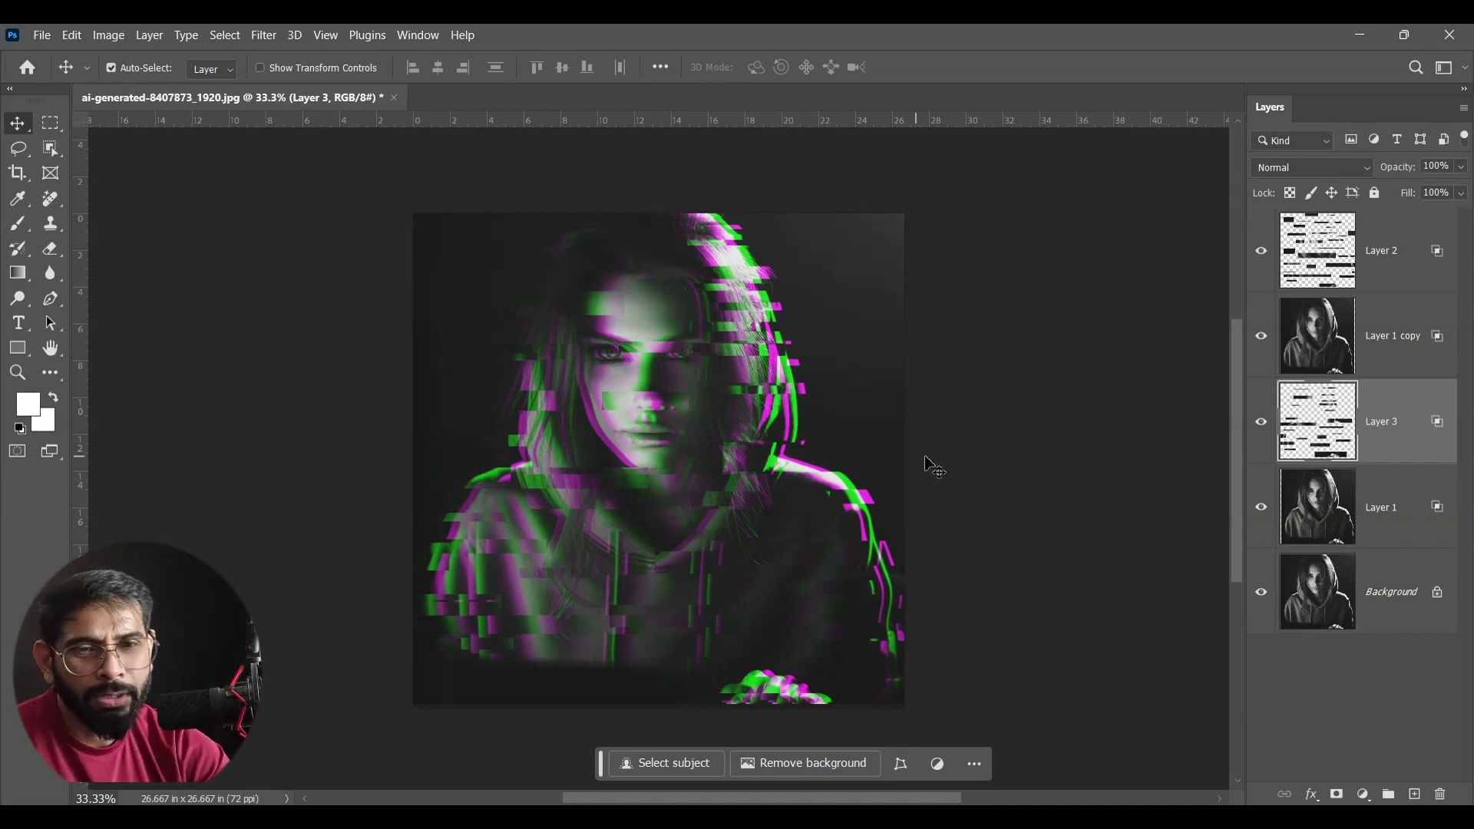
key("Right")
key("Right")
key("Right")
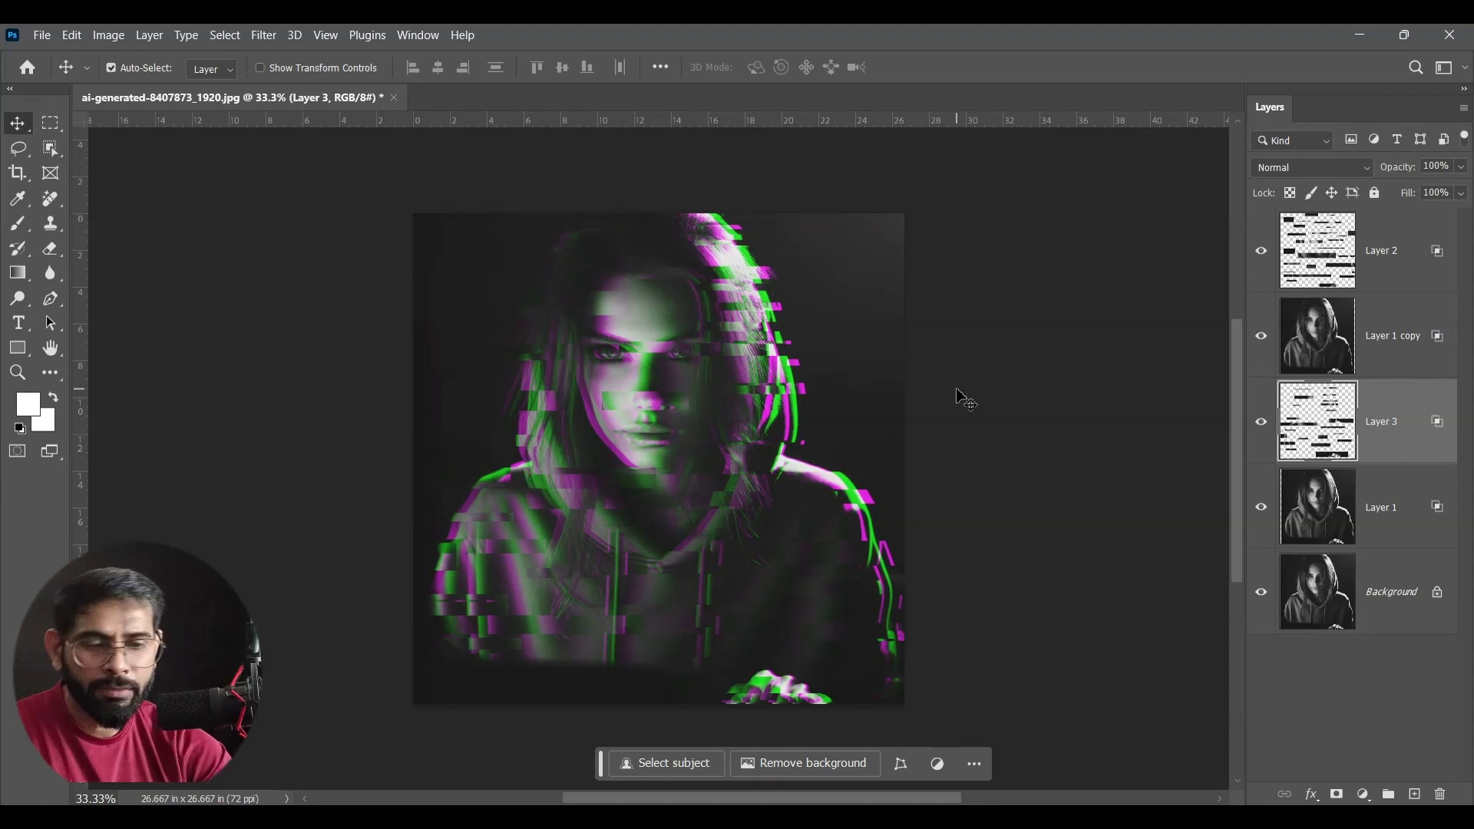
key("Right")
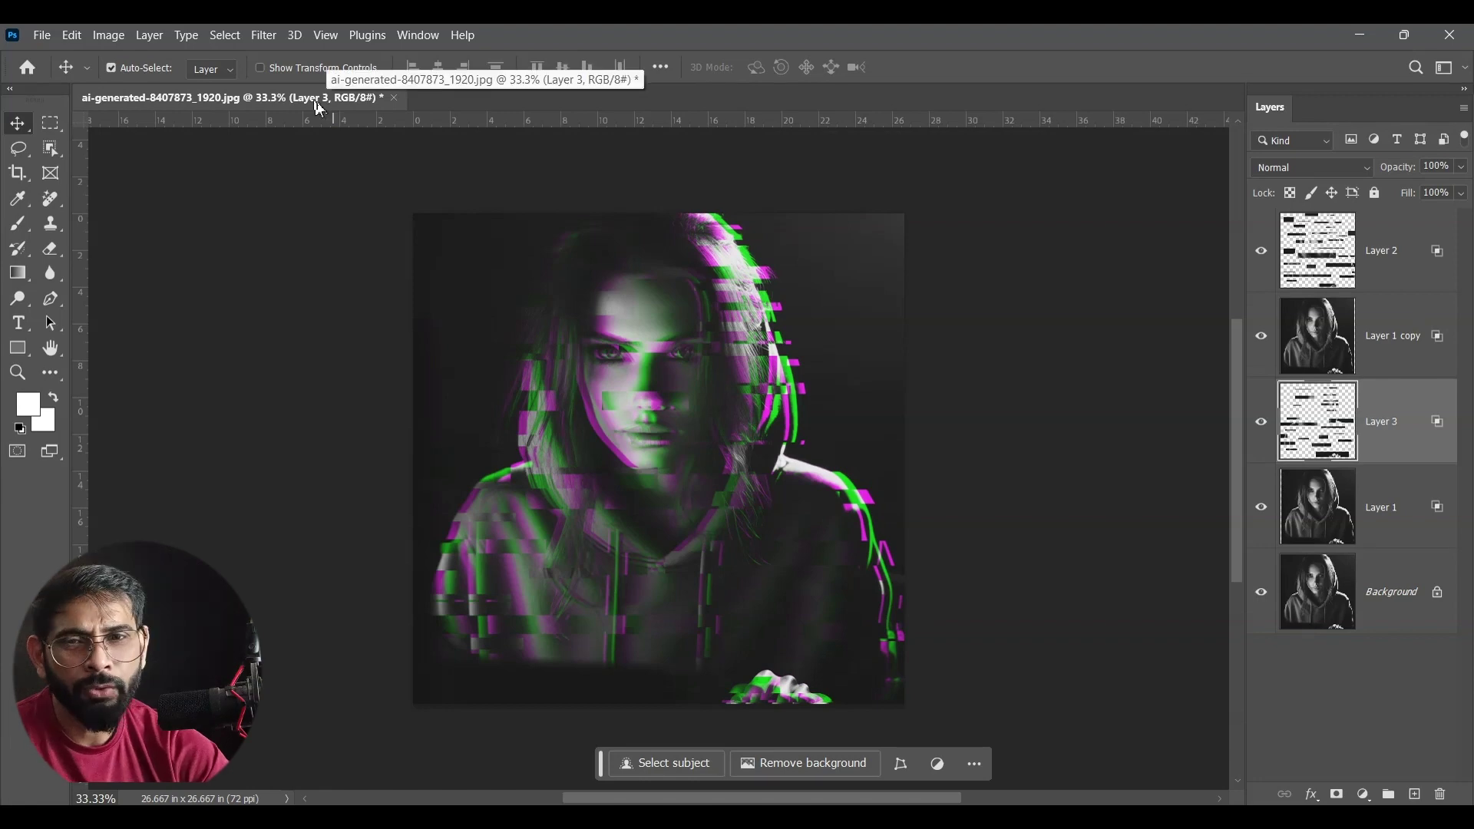
left_click_drag(331, 113, 348, 151)
left_click(43, 35)
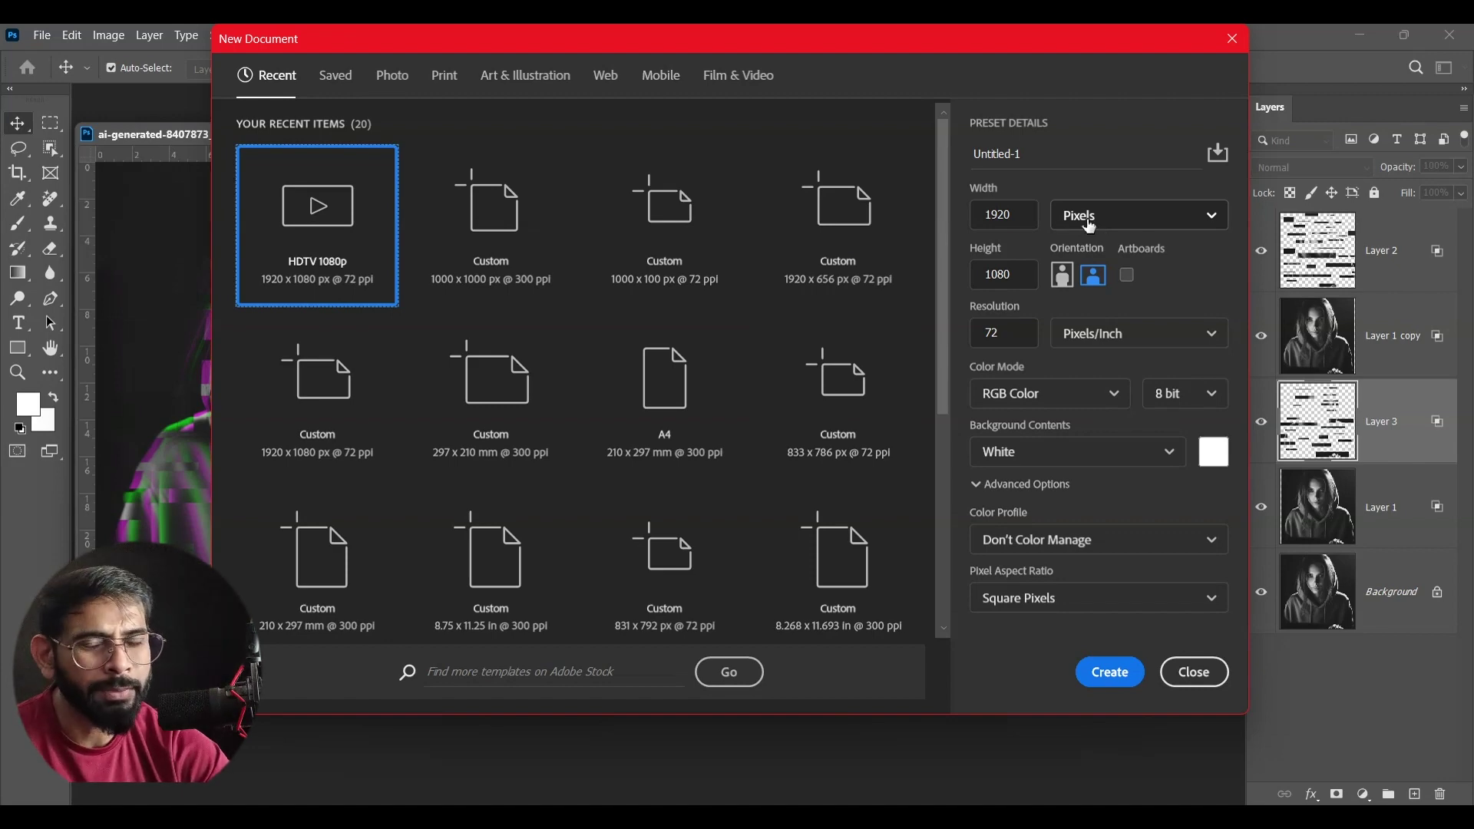
Step: Create a new portrait-orientation document 10 px wide by 3 px tall
left_click(998, 215)
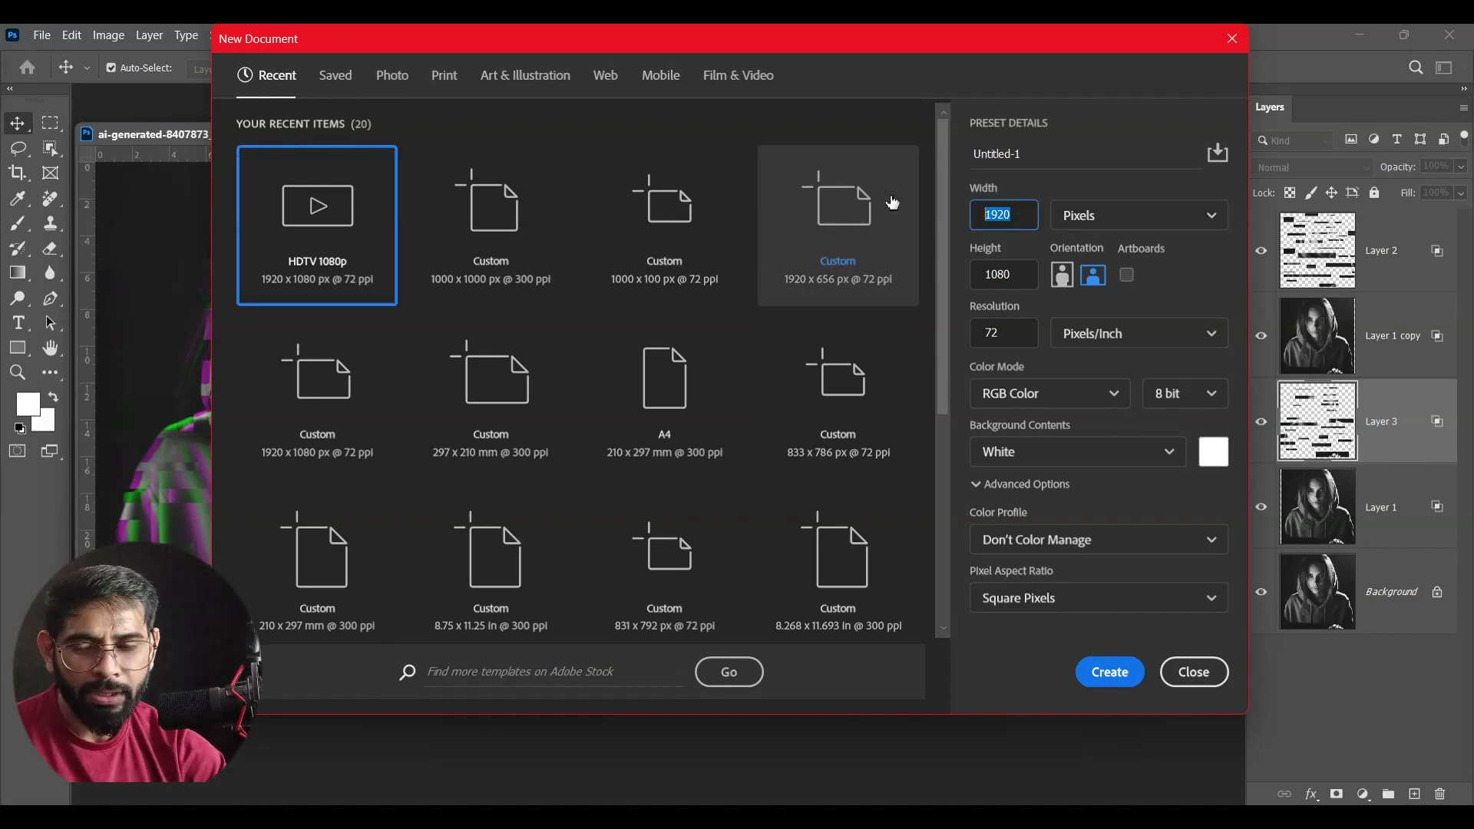
type("10")
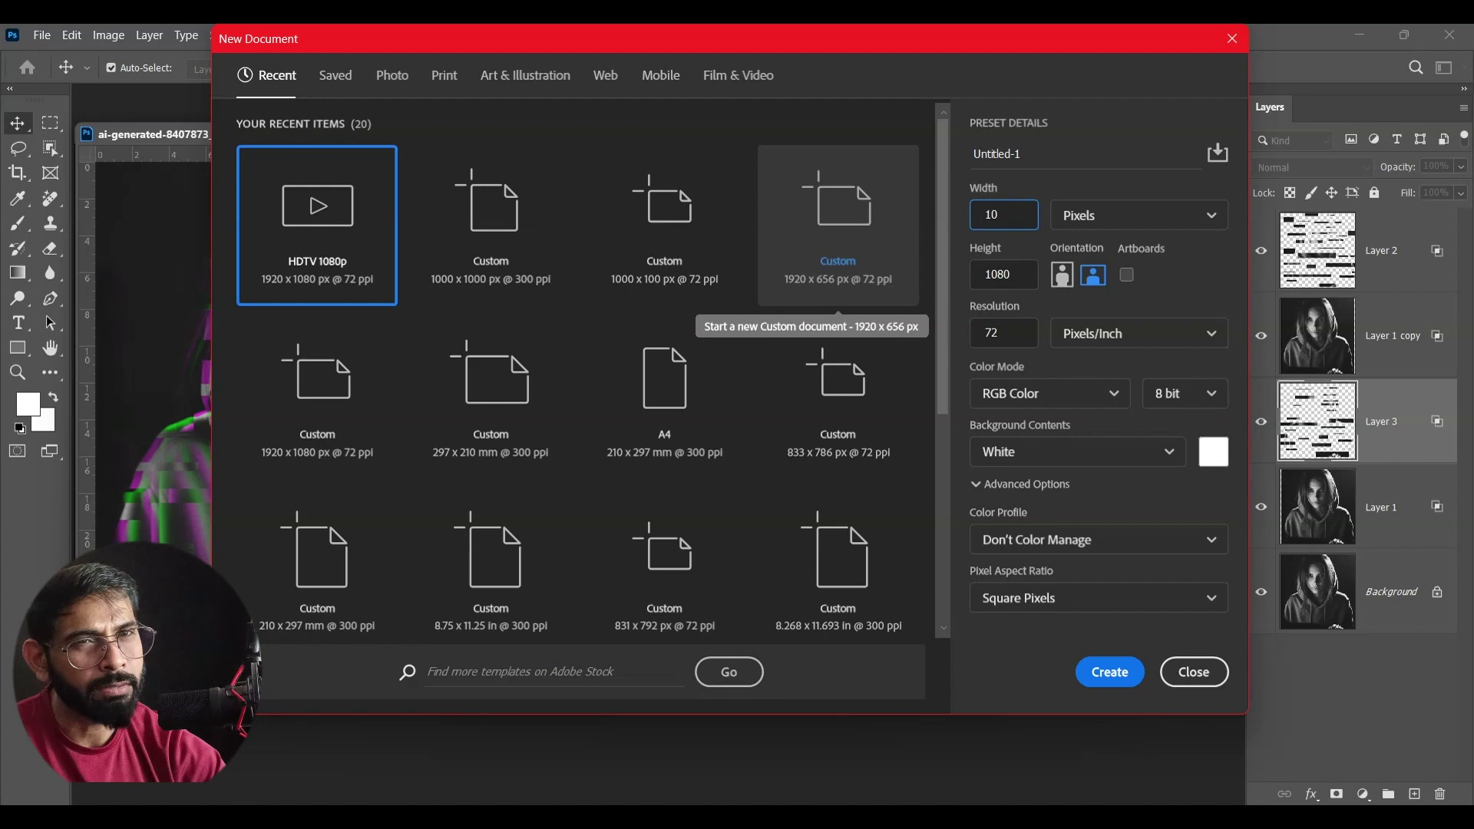
left_click(1060, 280)
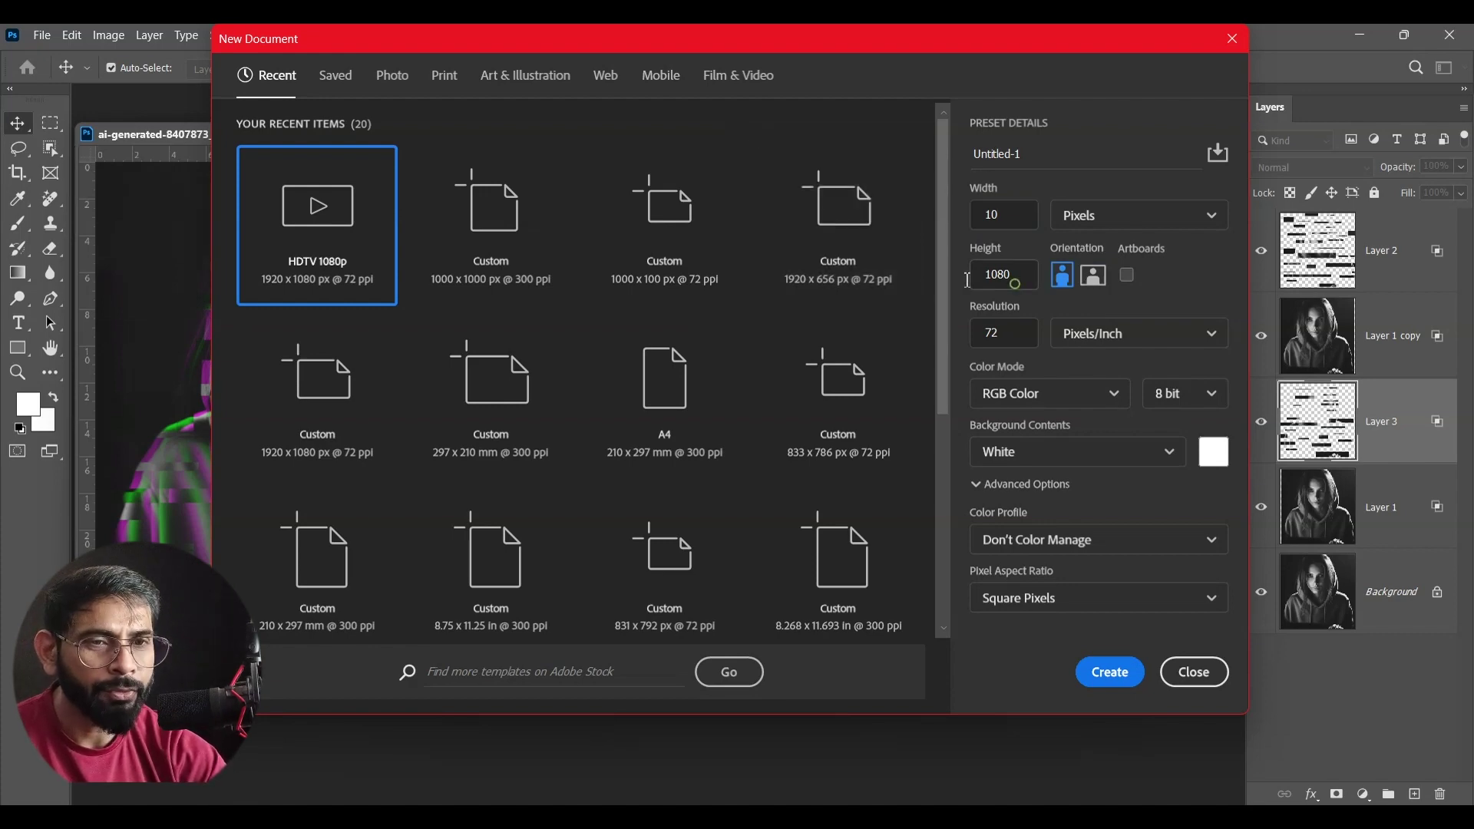
left_click(1021, 275)
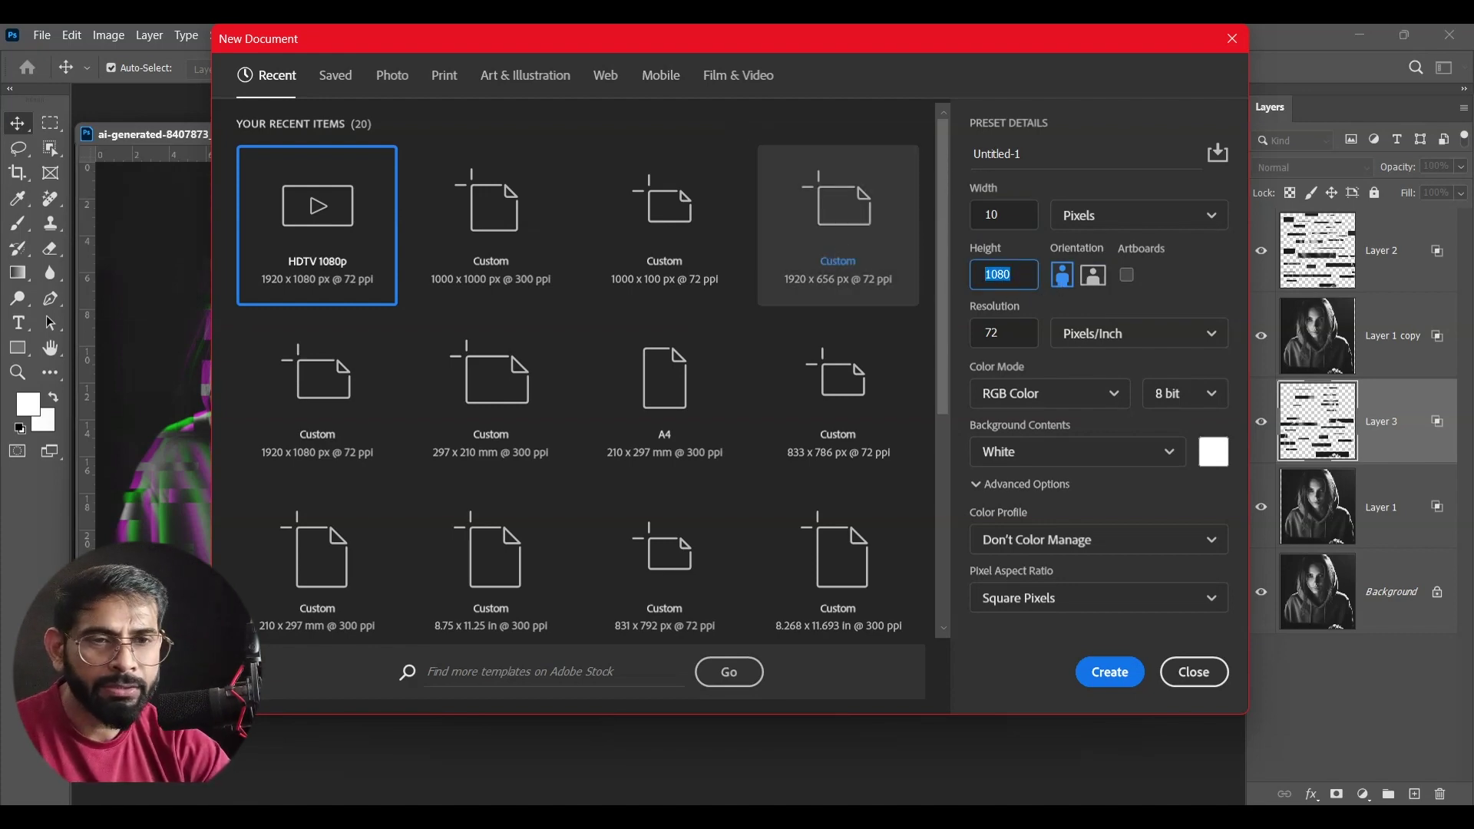
type("3")
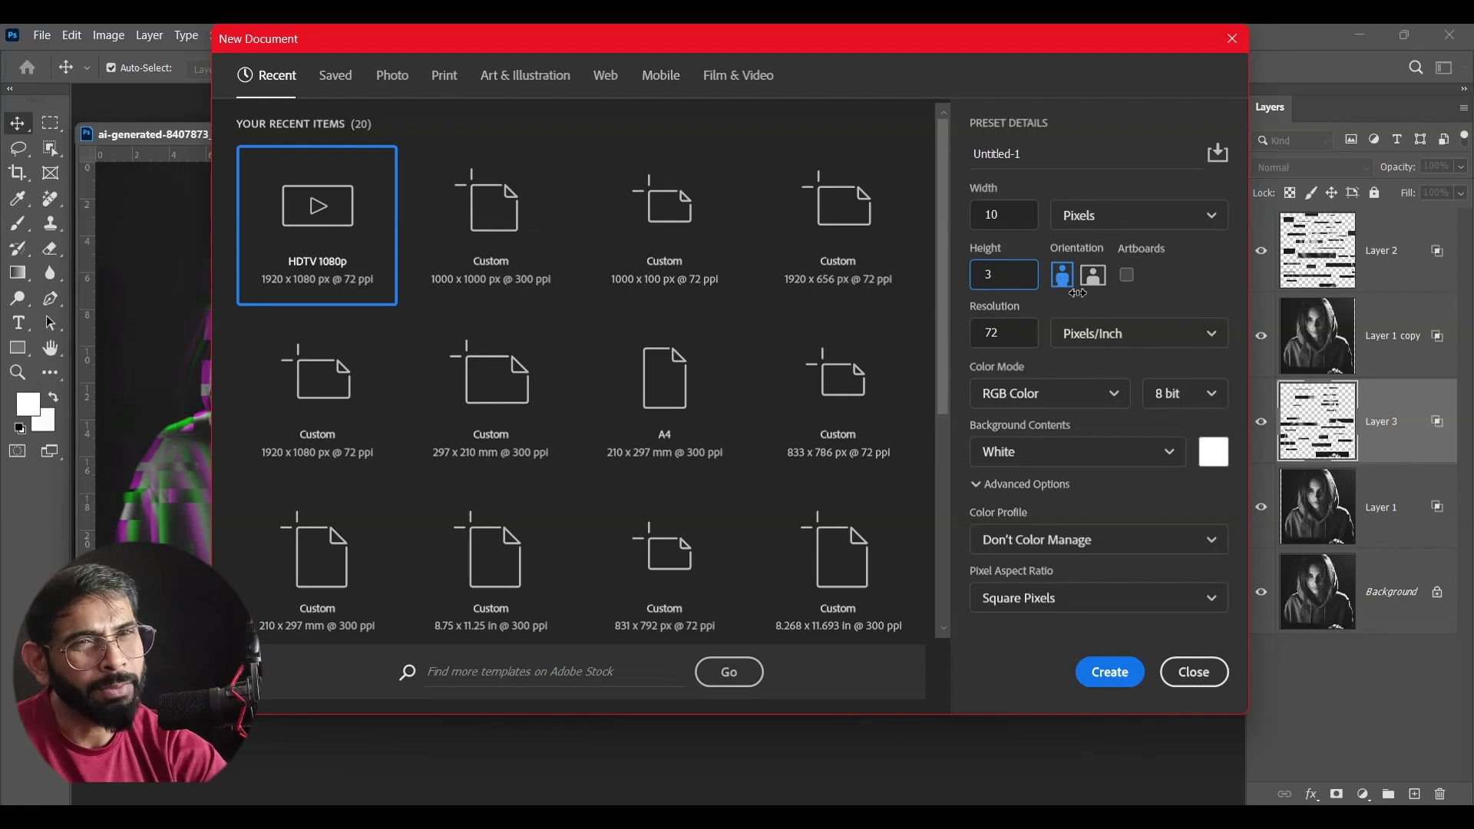
left_click(1098, 673)
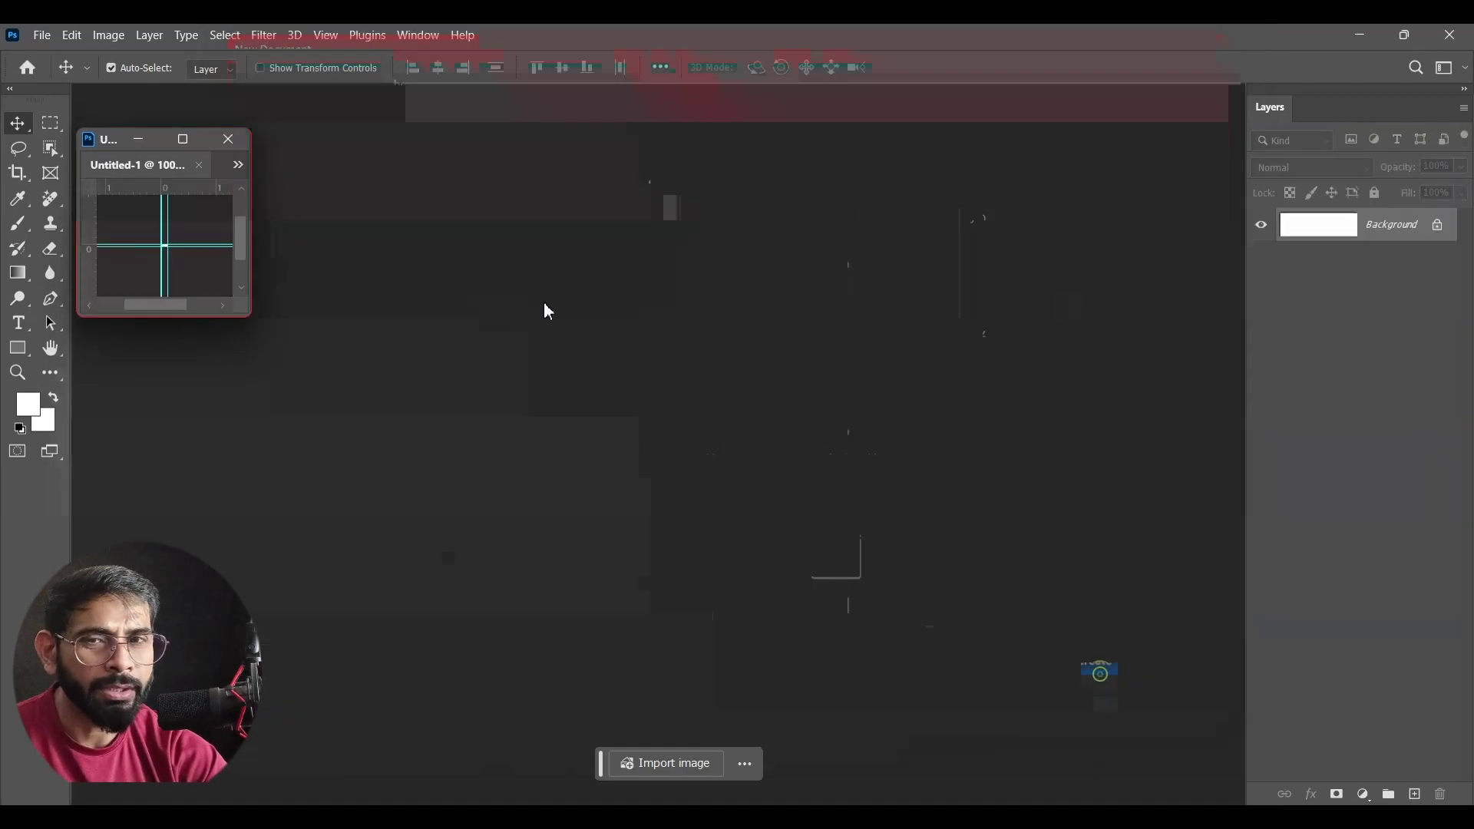
Step: Fit Untitled-1 on screen, replace its Background with empty Layer 1, and clear guides
left_click_drag(150, 168, 879, 492)
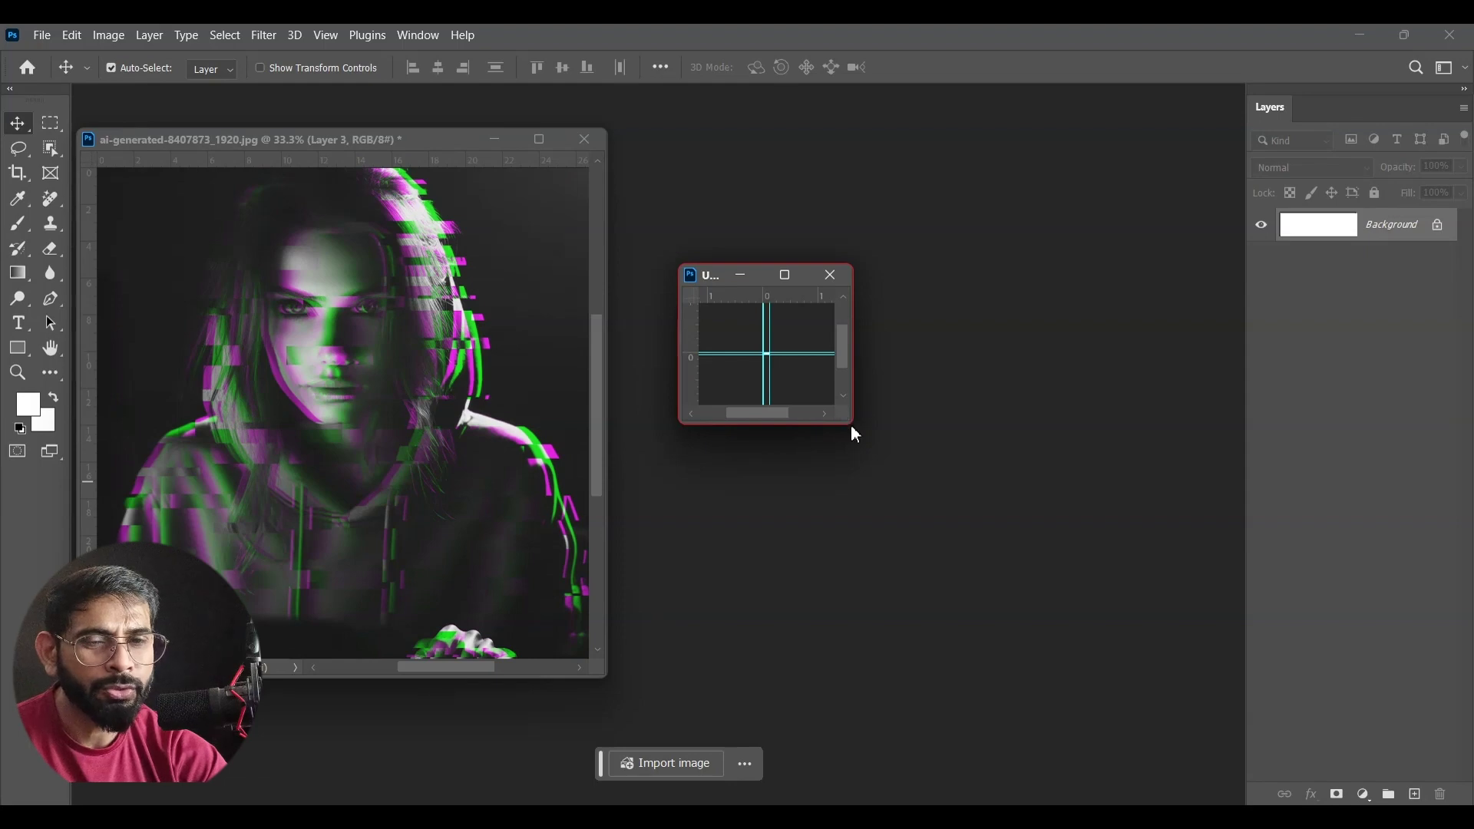
left_click_drag(851, 425, 851, 608)
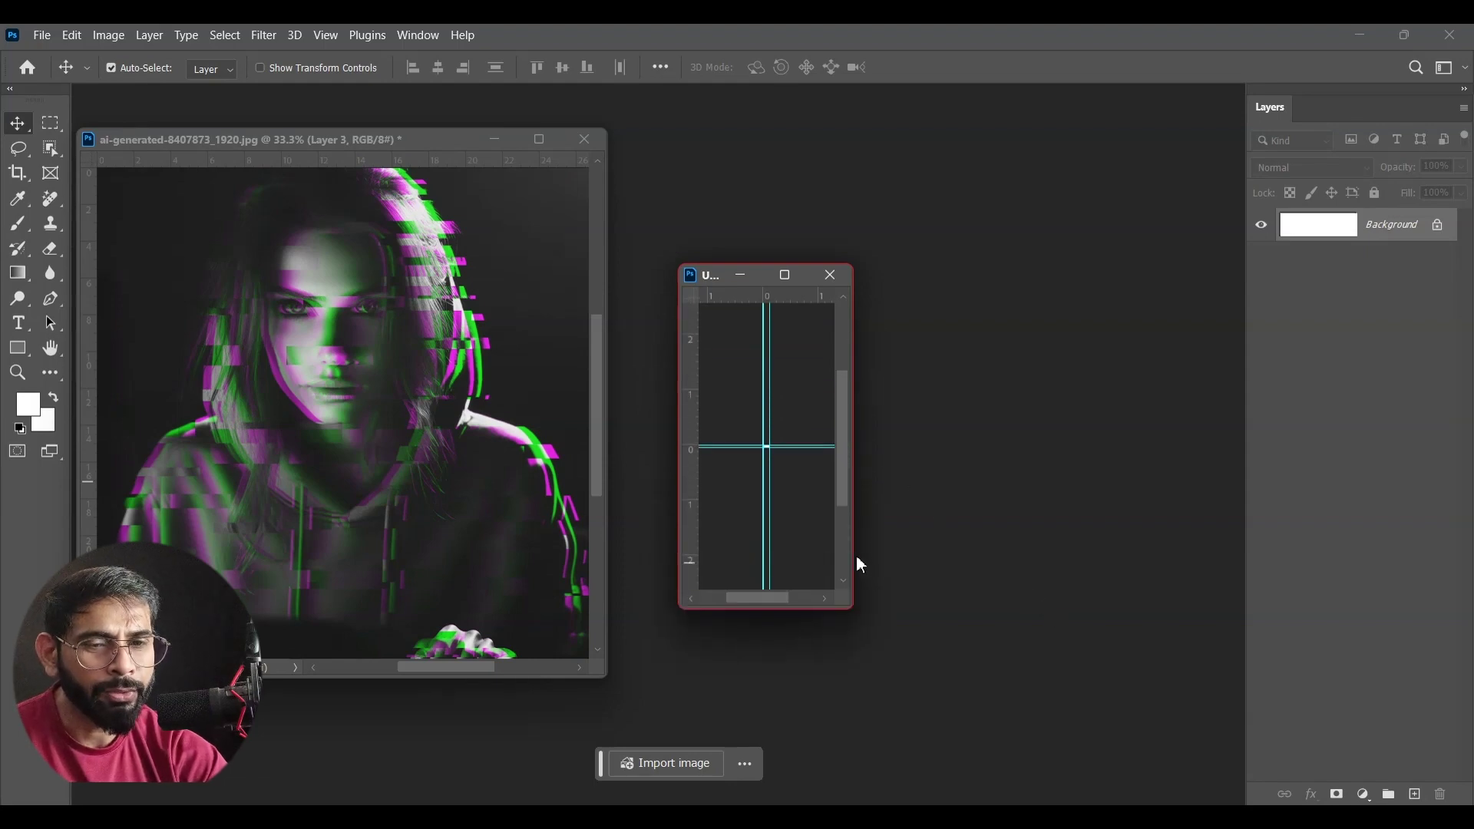
double_click(50, 350)
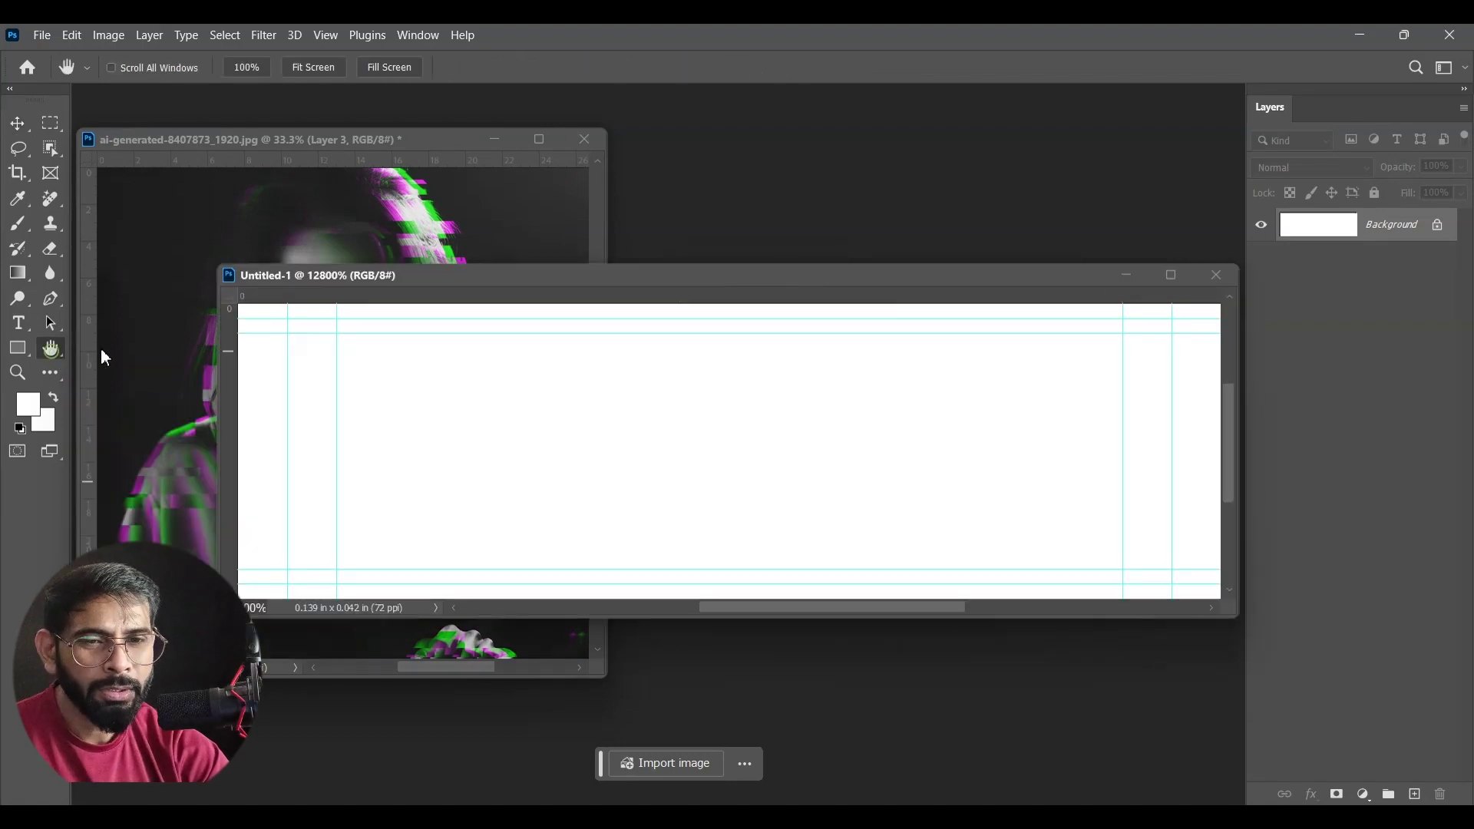
left_click(929, 484, "alt")
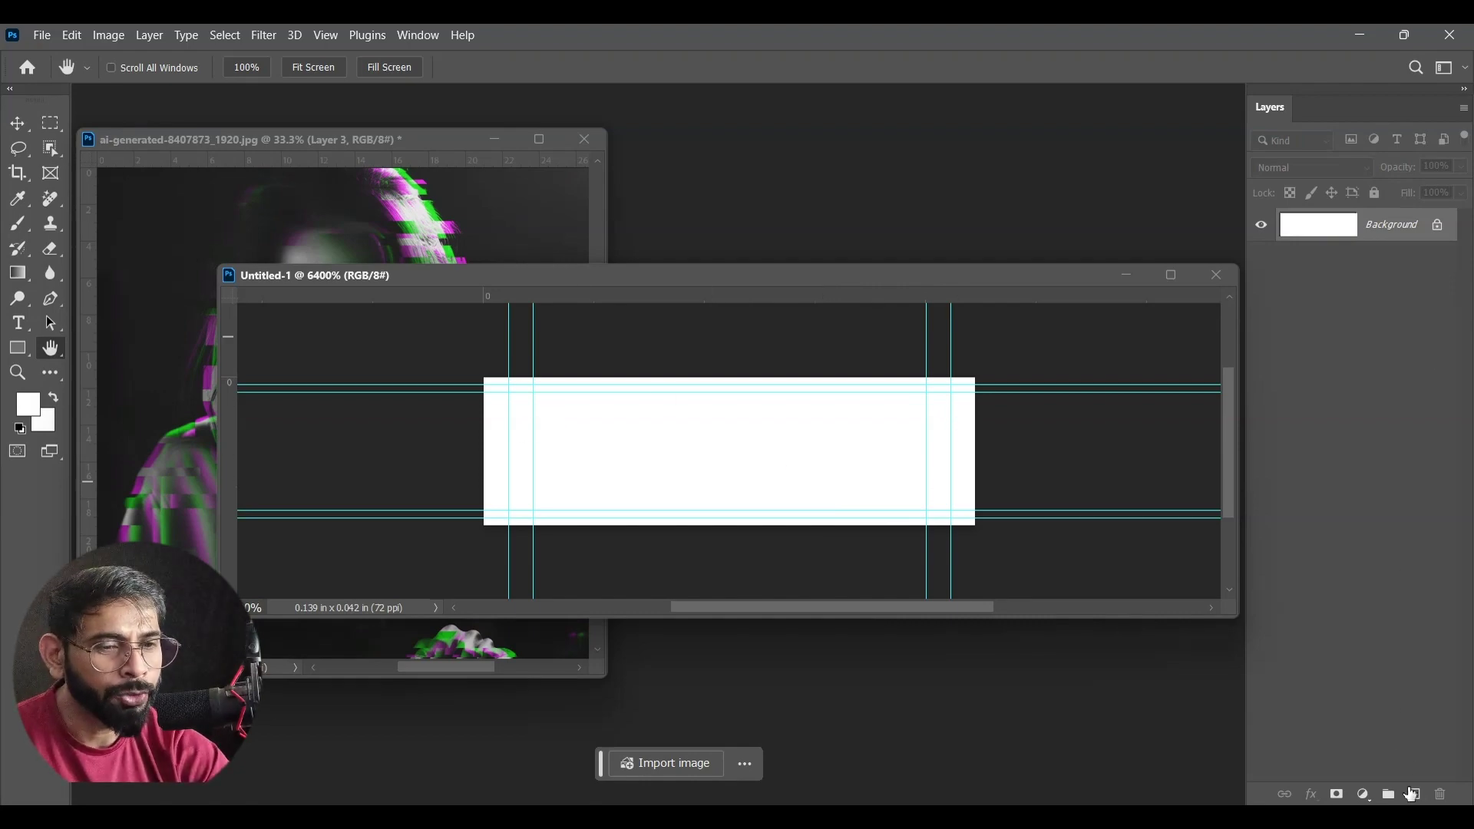
left_click(1415, 795)
left_click(1403, 263)
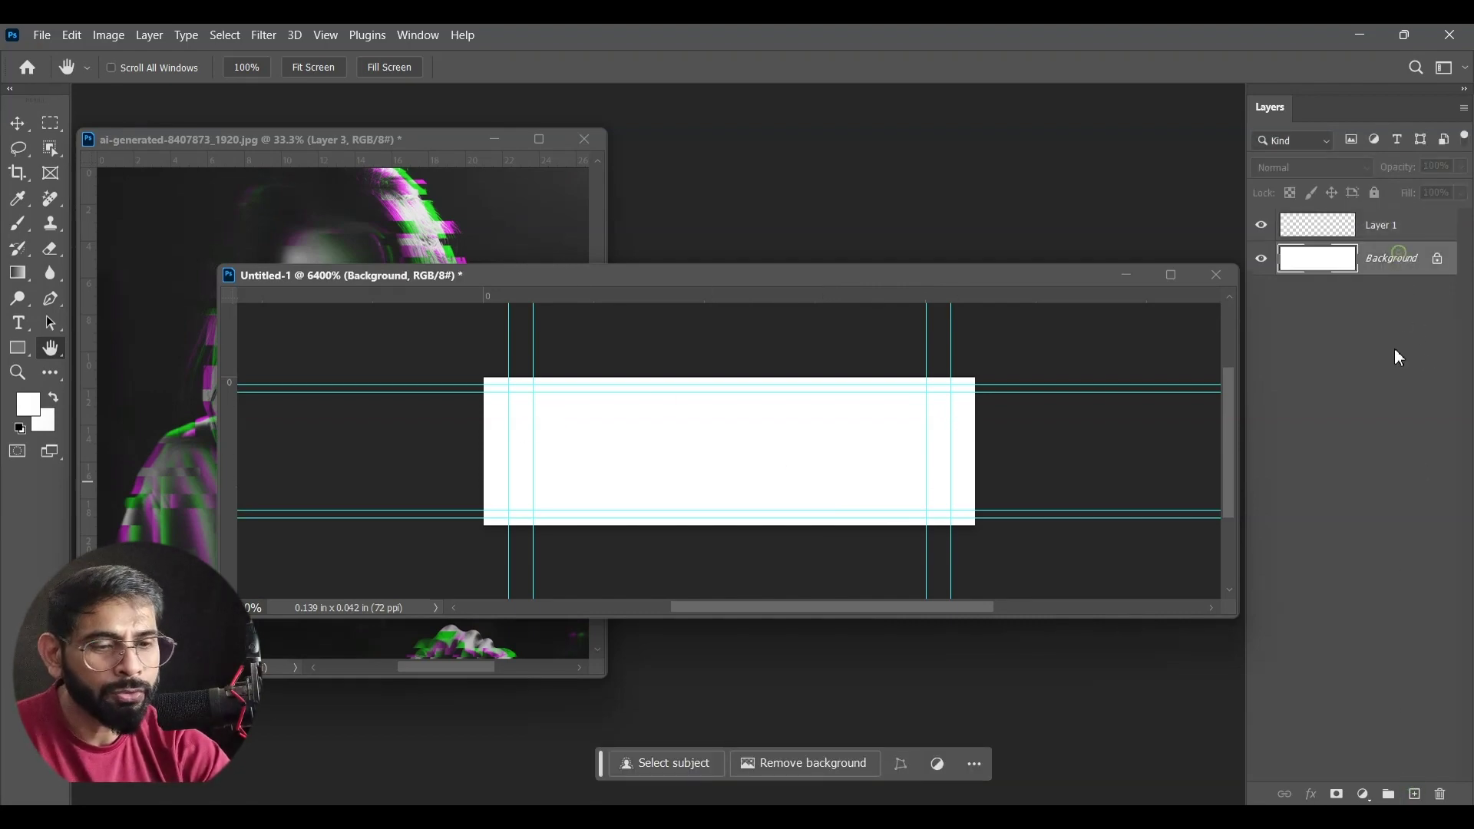
key("Delete")
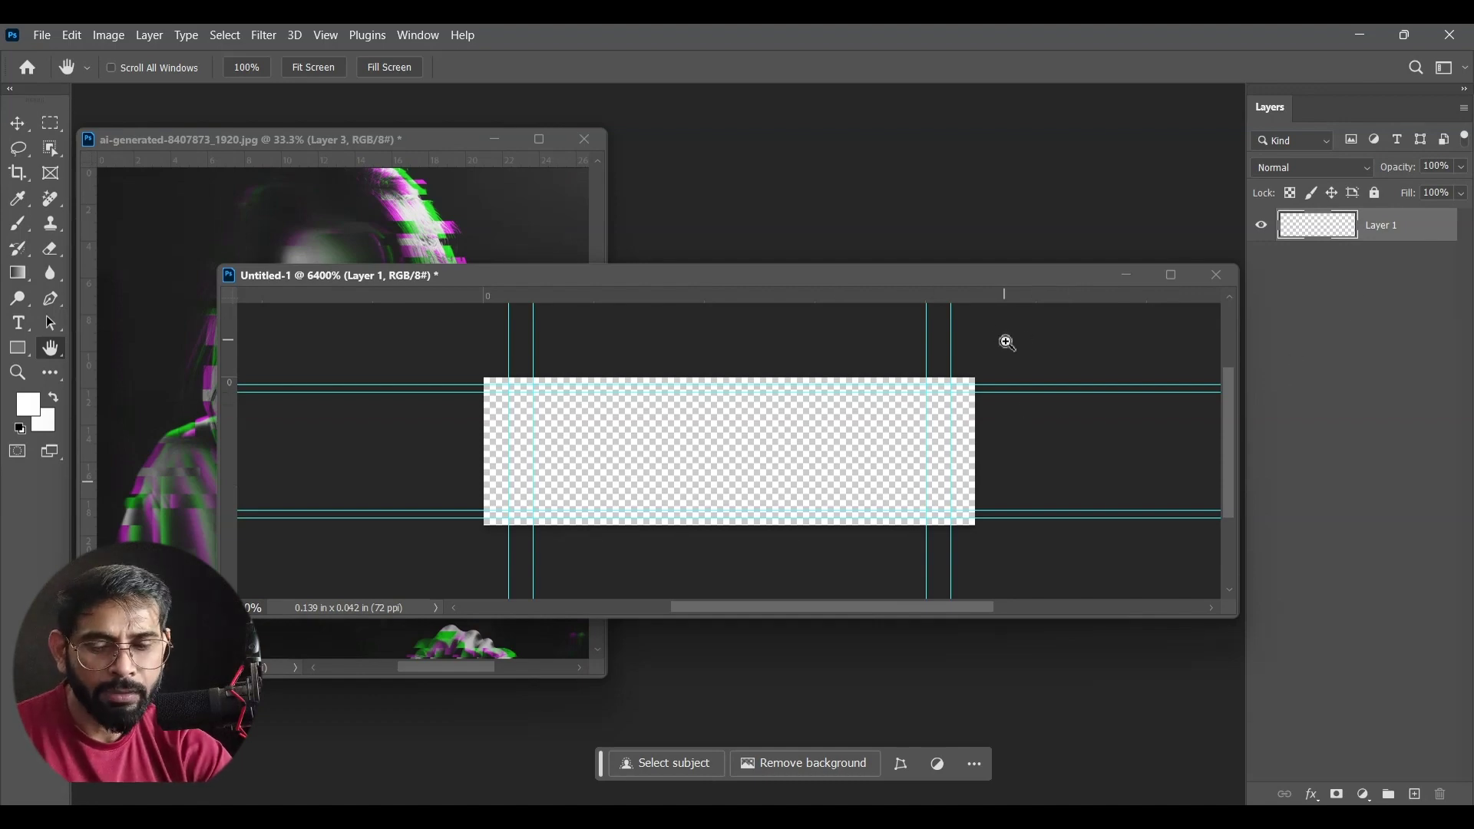
key("ctrl+semicolon")
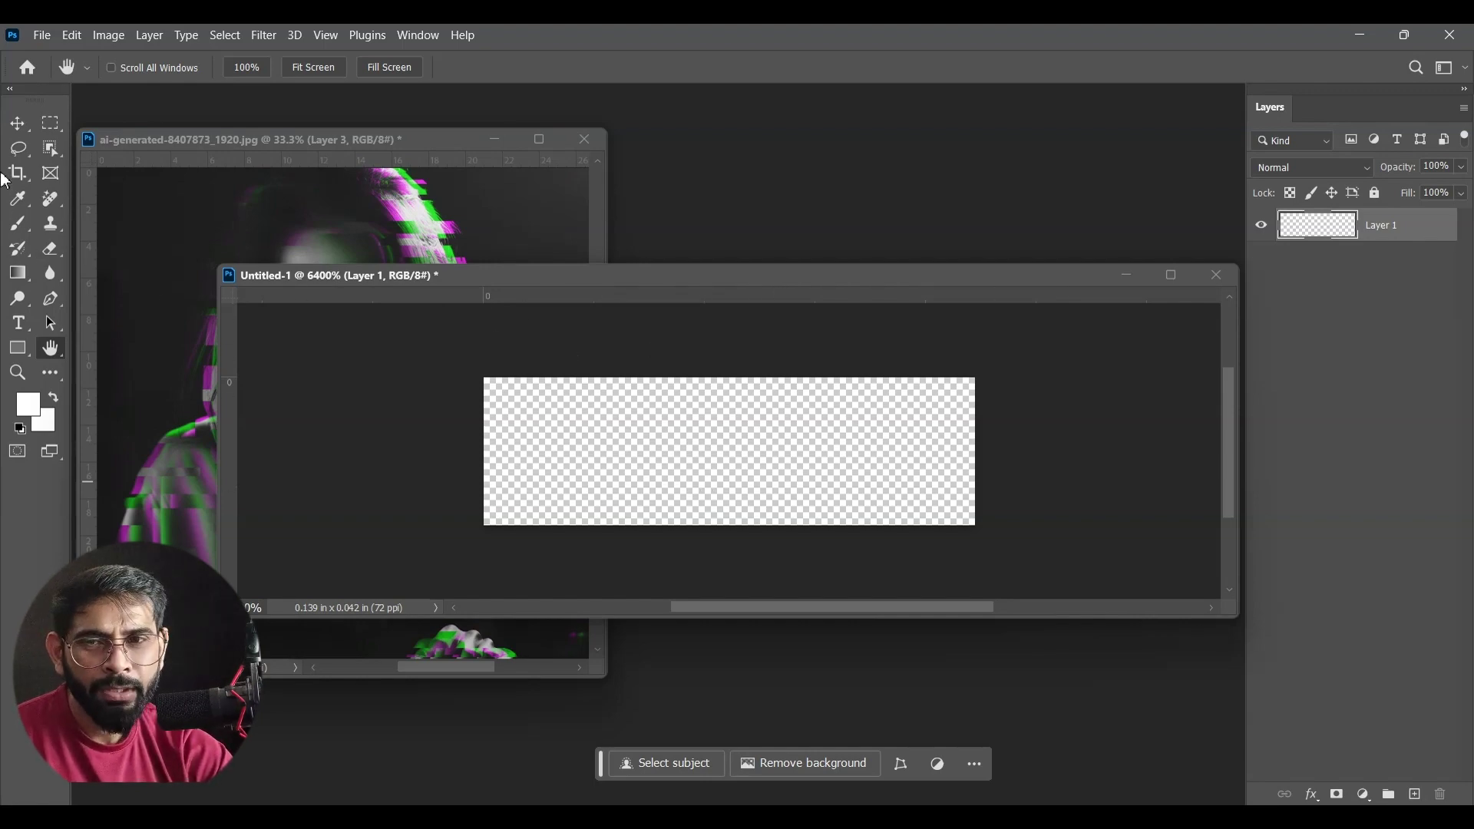
Step: Switch to the Pencil tool with foreground colour set to black 000000
left_click(19, 223)
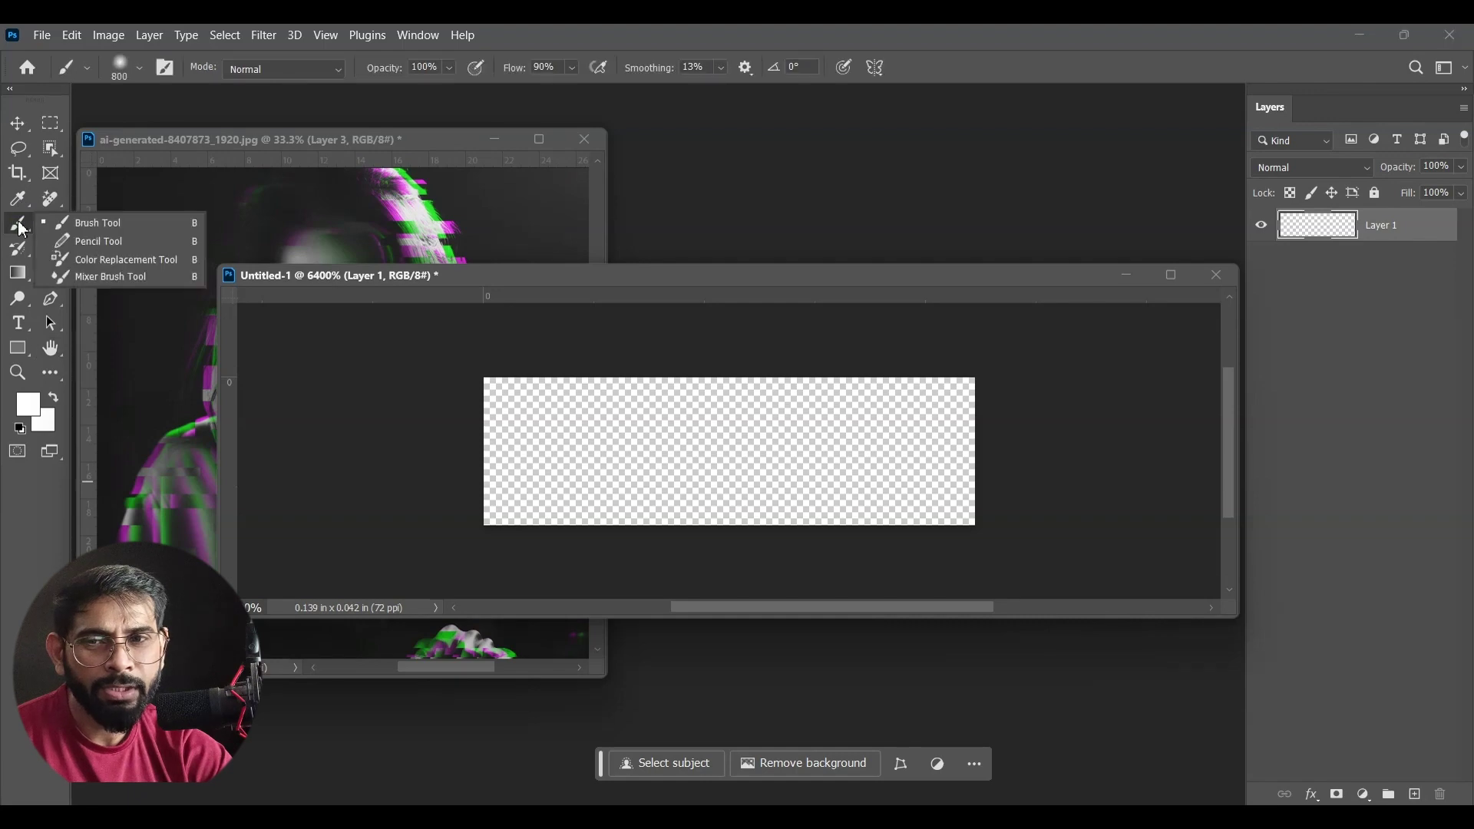
left_click(100, 223)
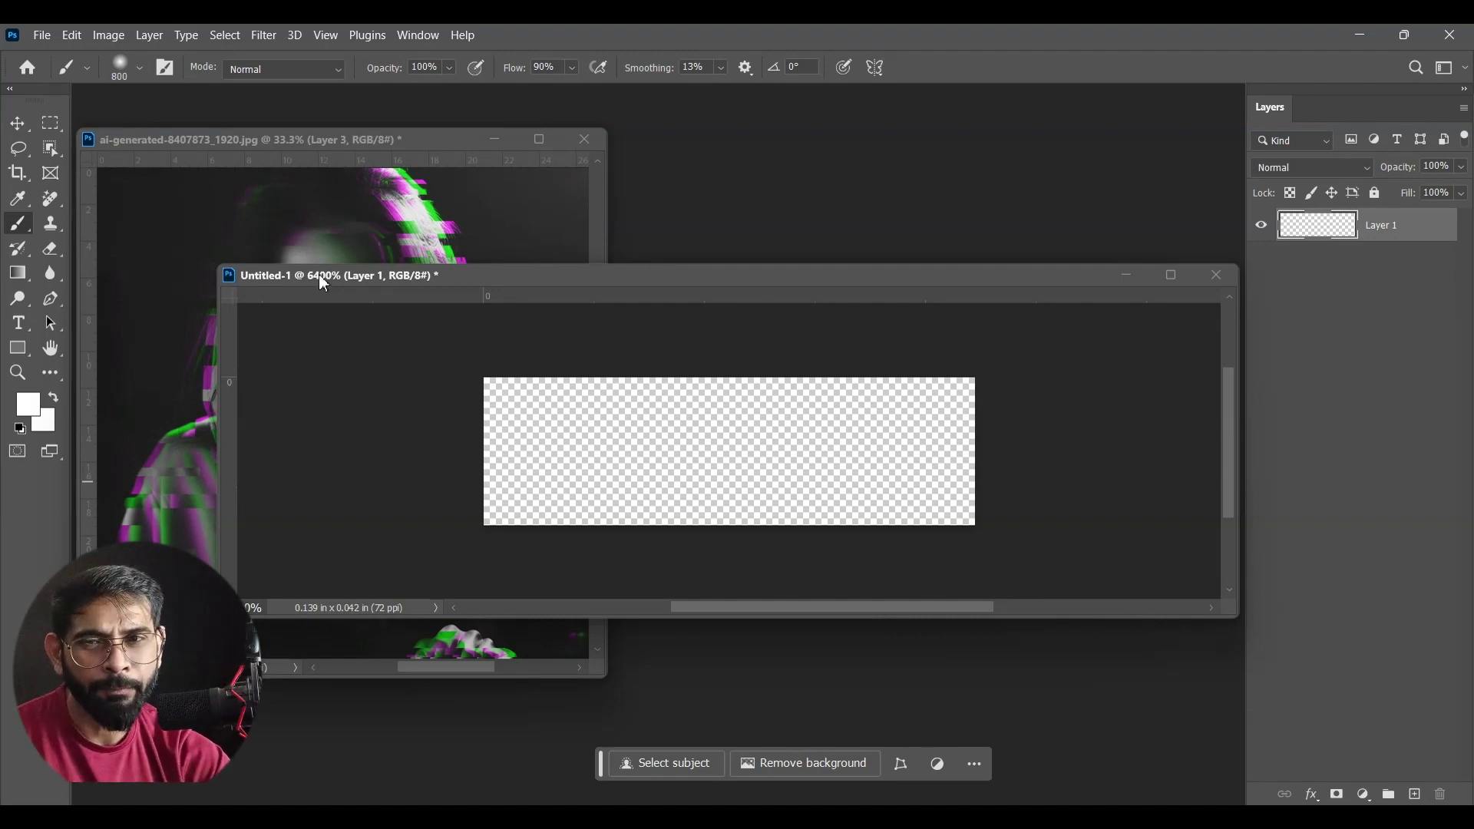
right_click(15, 228)
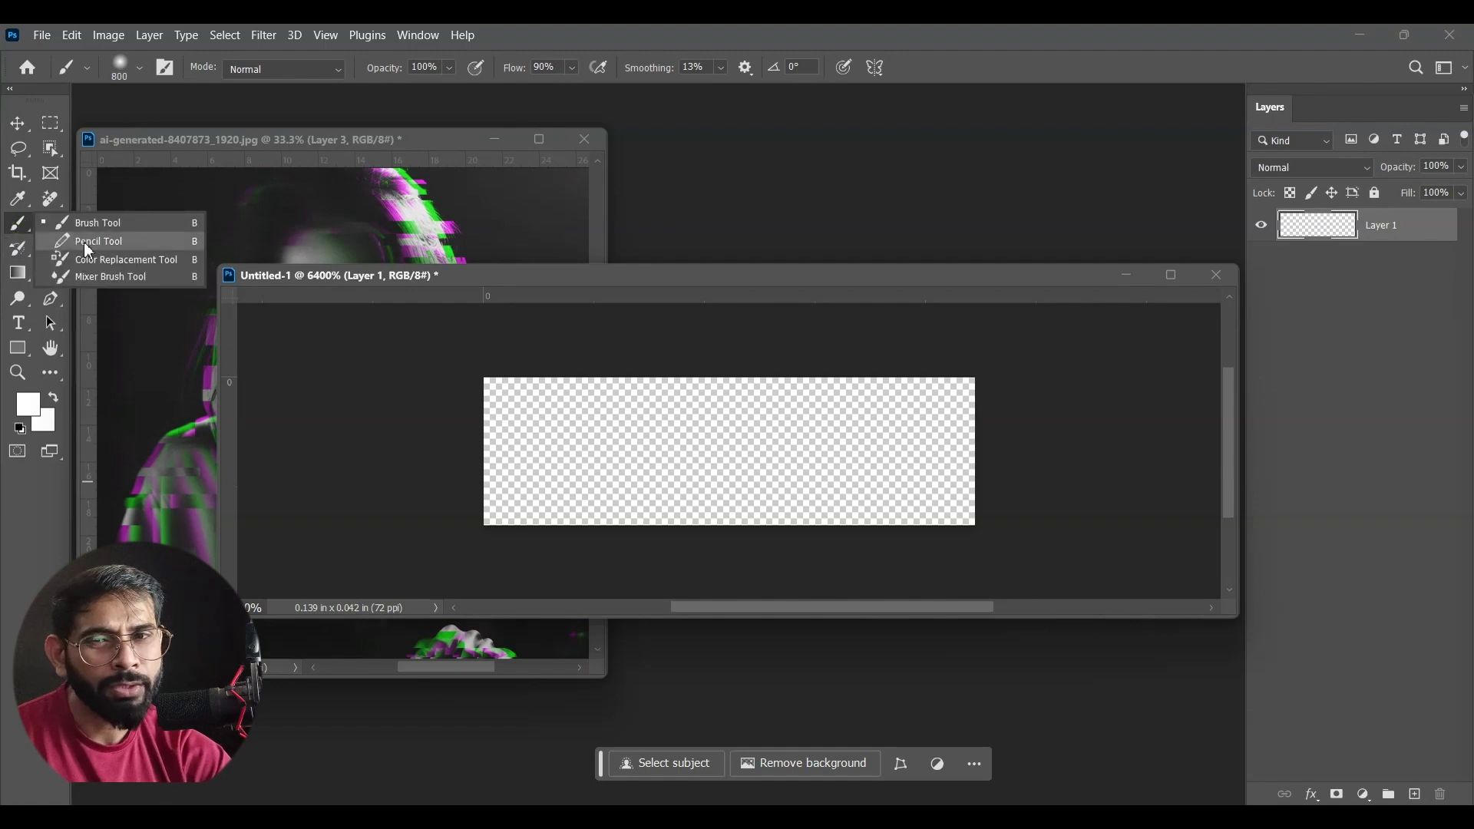
left_click(91, 242)
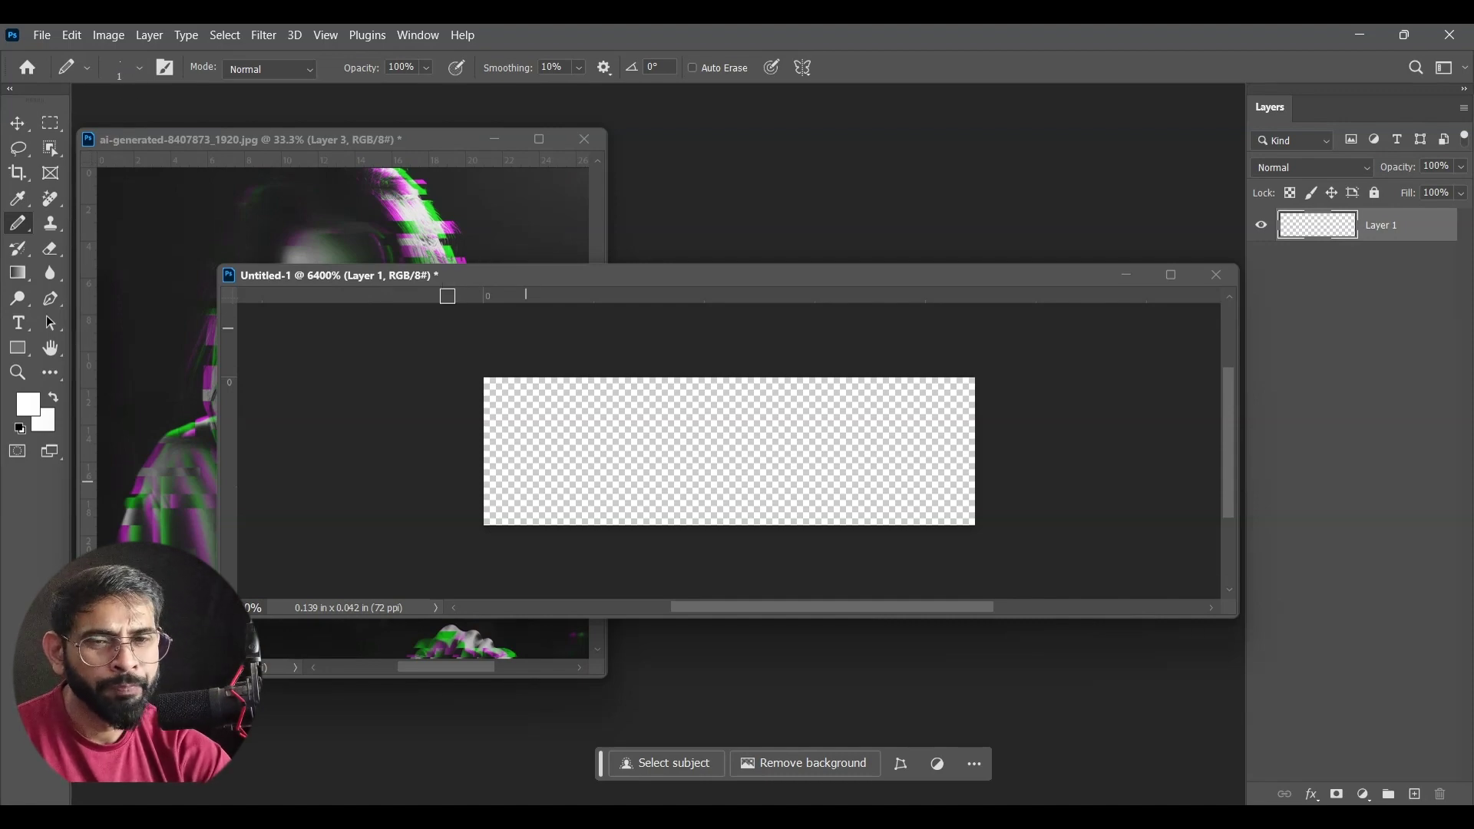
left_click(40, 408)
type("000000")
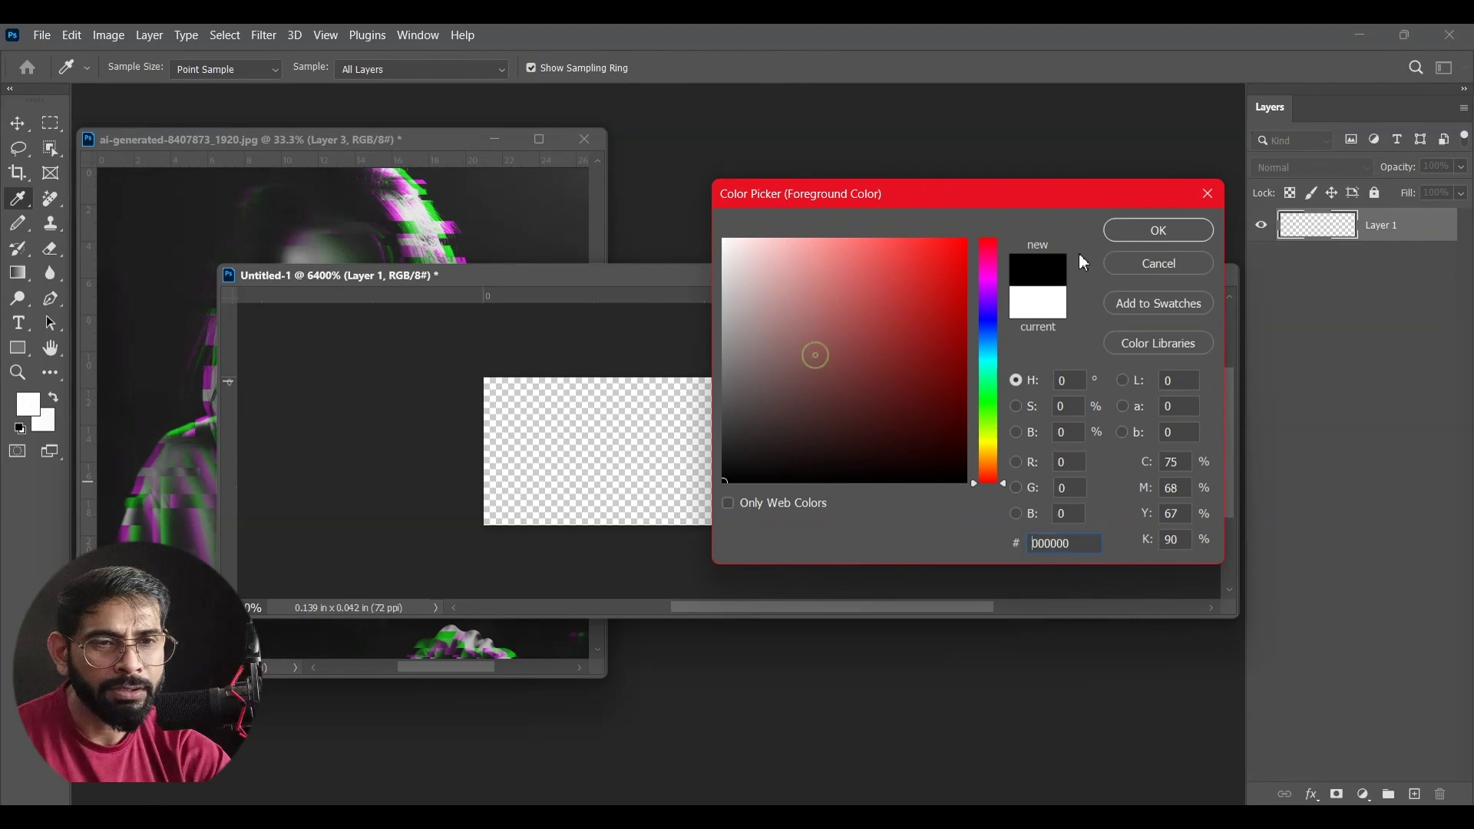
left_click(1152, 230)
key("b")
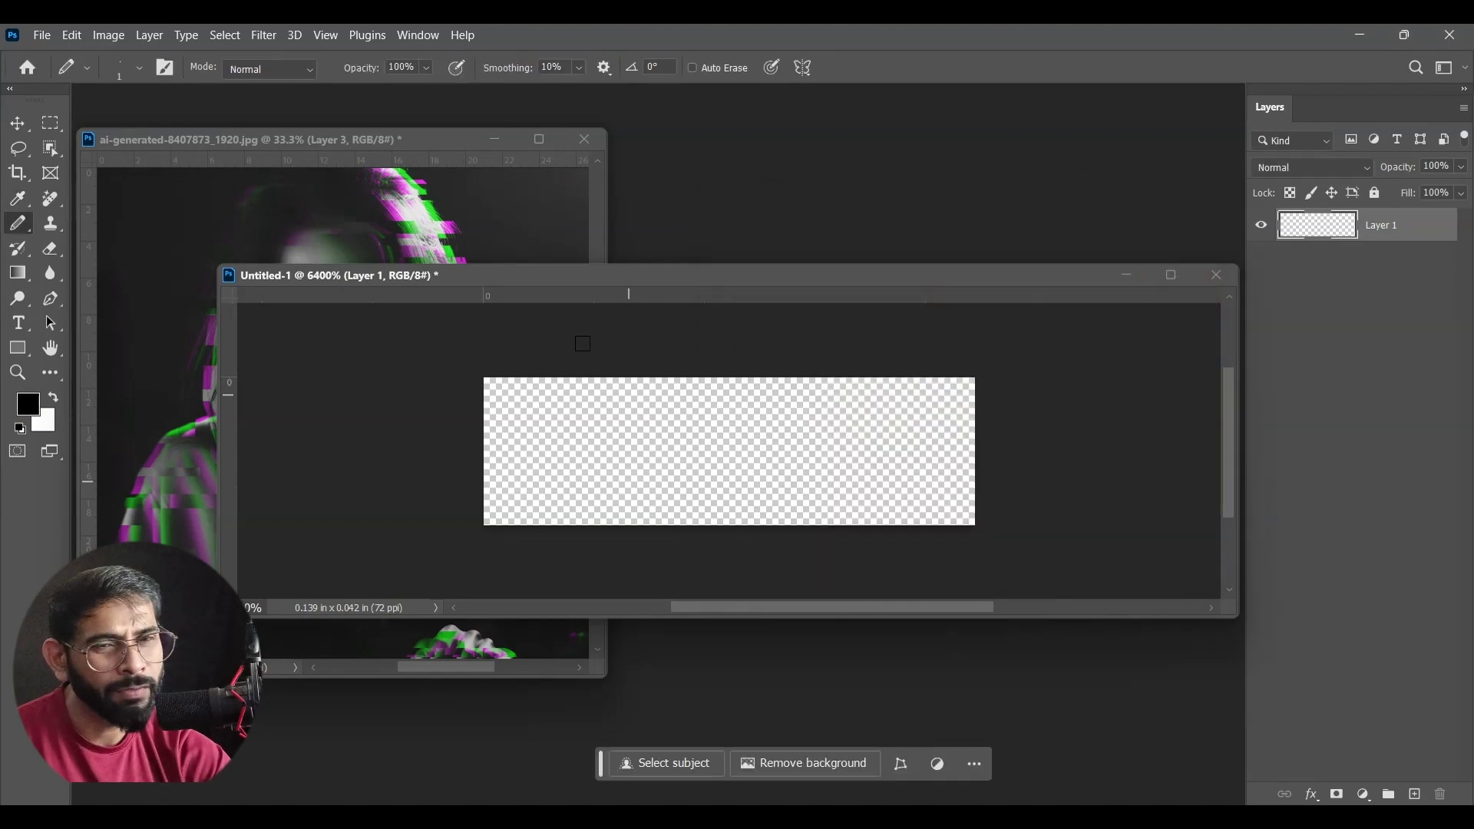
Step: Pencil the top two pixel rows solid black, then move the tile window up
left_click_drag(450, 350, 952, 355)
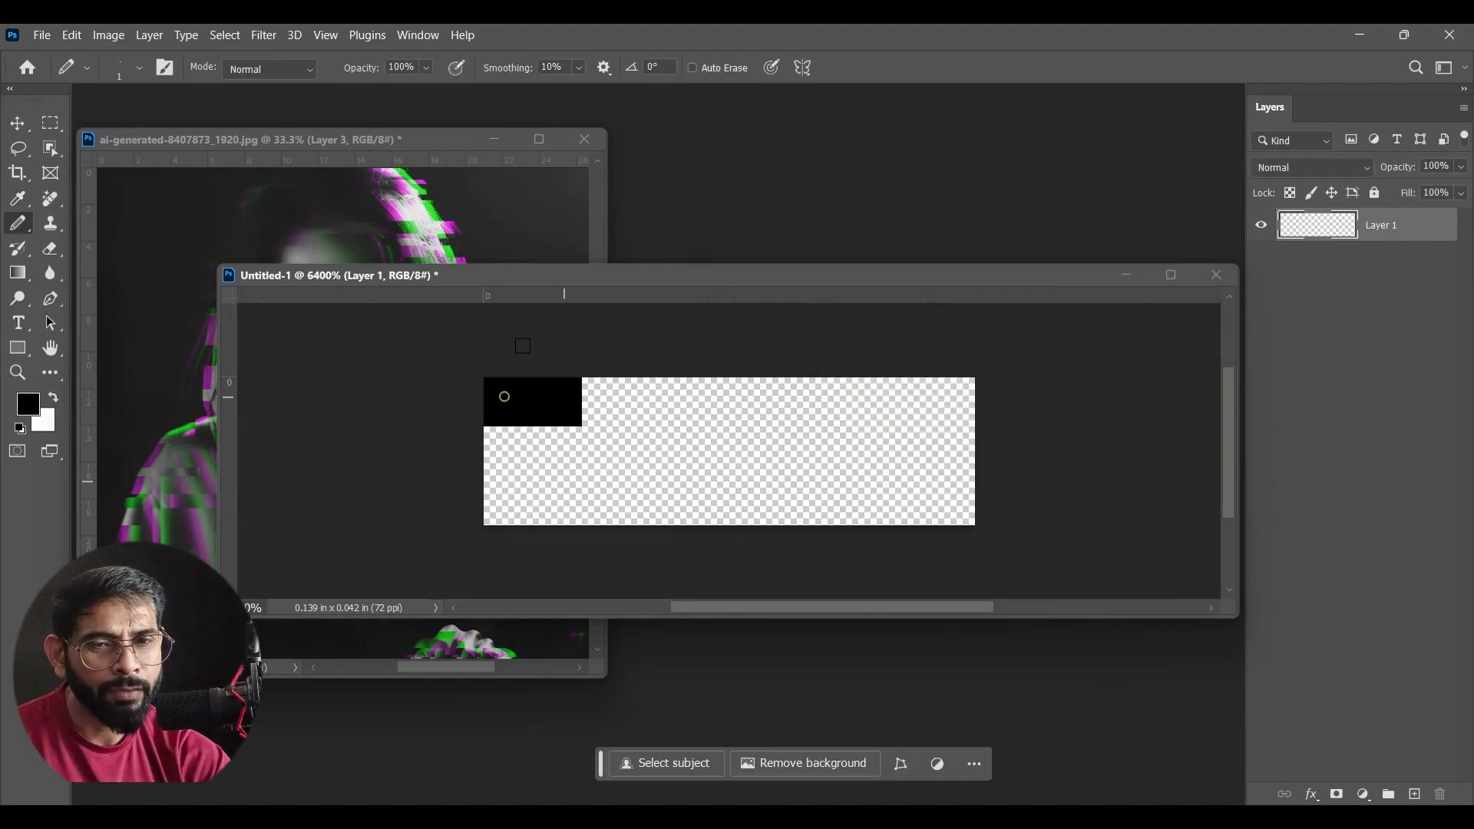
left_click(456, 397)
left_click_drag(495, 452, 964, 426)
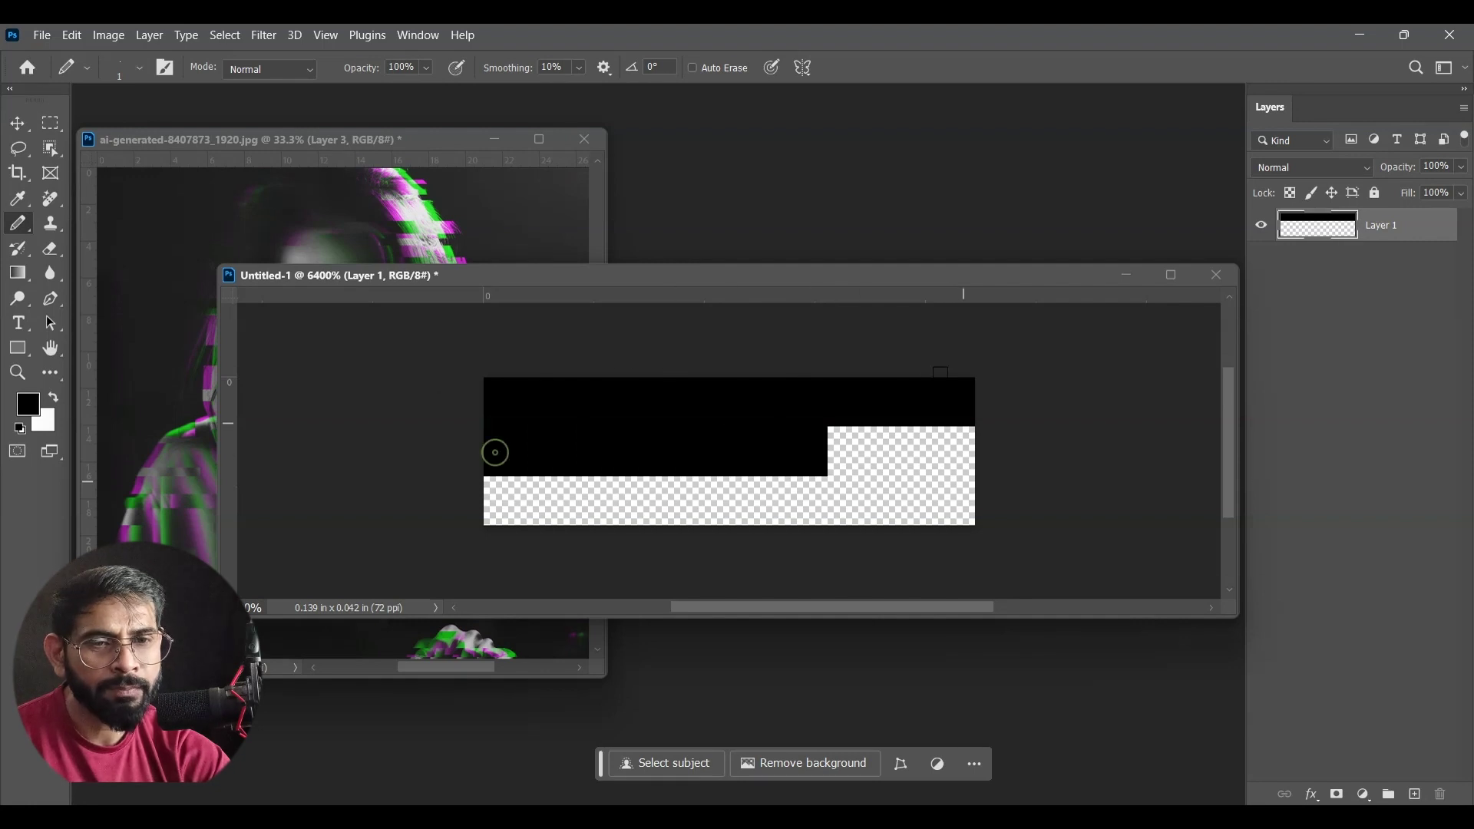
left_click(950, 452)
left_click(853, 452)
left_click(901, 452)
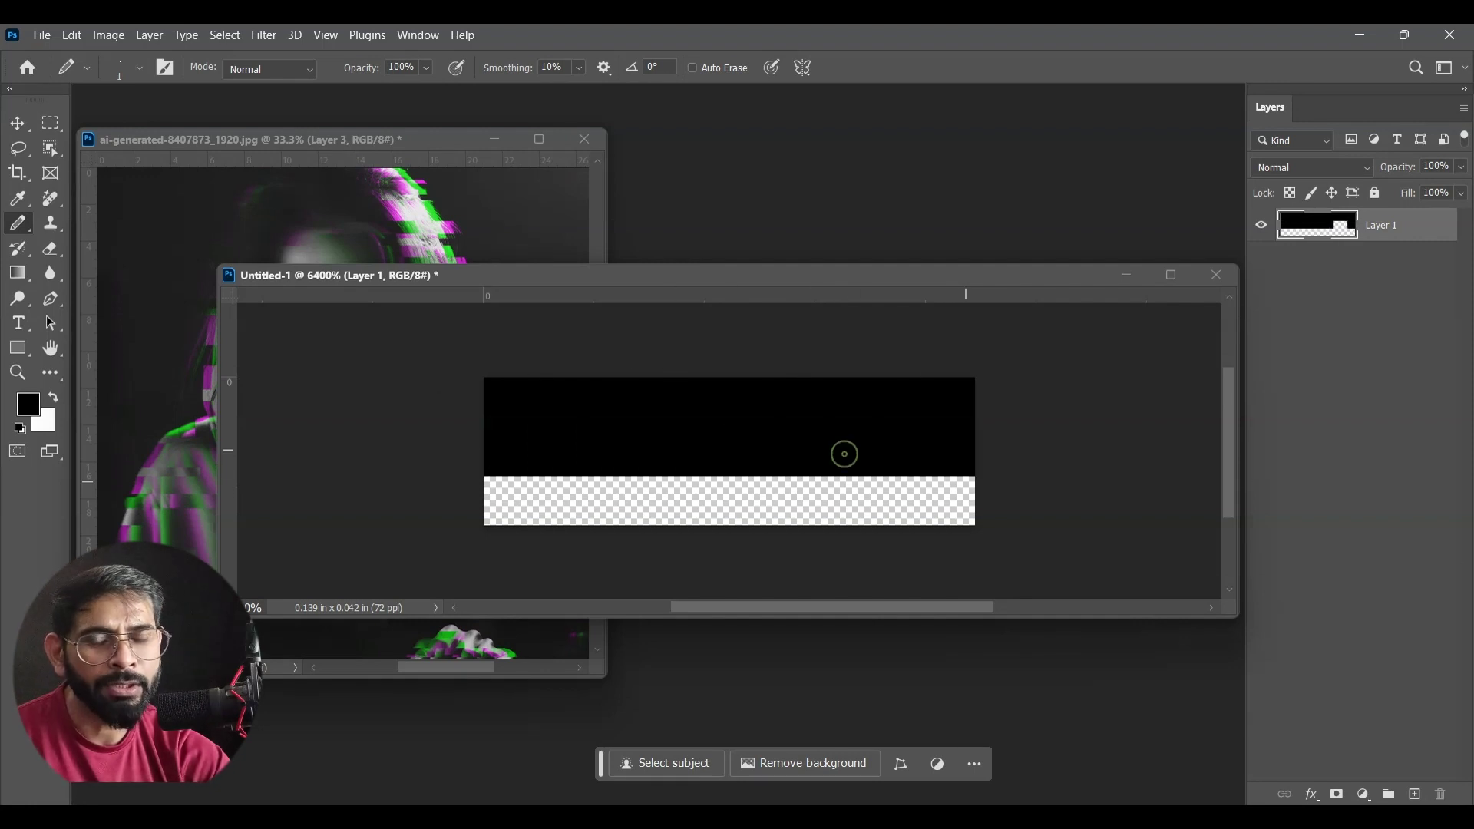
left_click(17, 123)
mouse_move(650, 276)
left_mouse_down()
mouse_move(691, 222)
mouse_move(677, 190)
left_mouse_up()
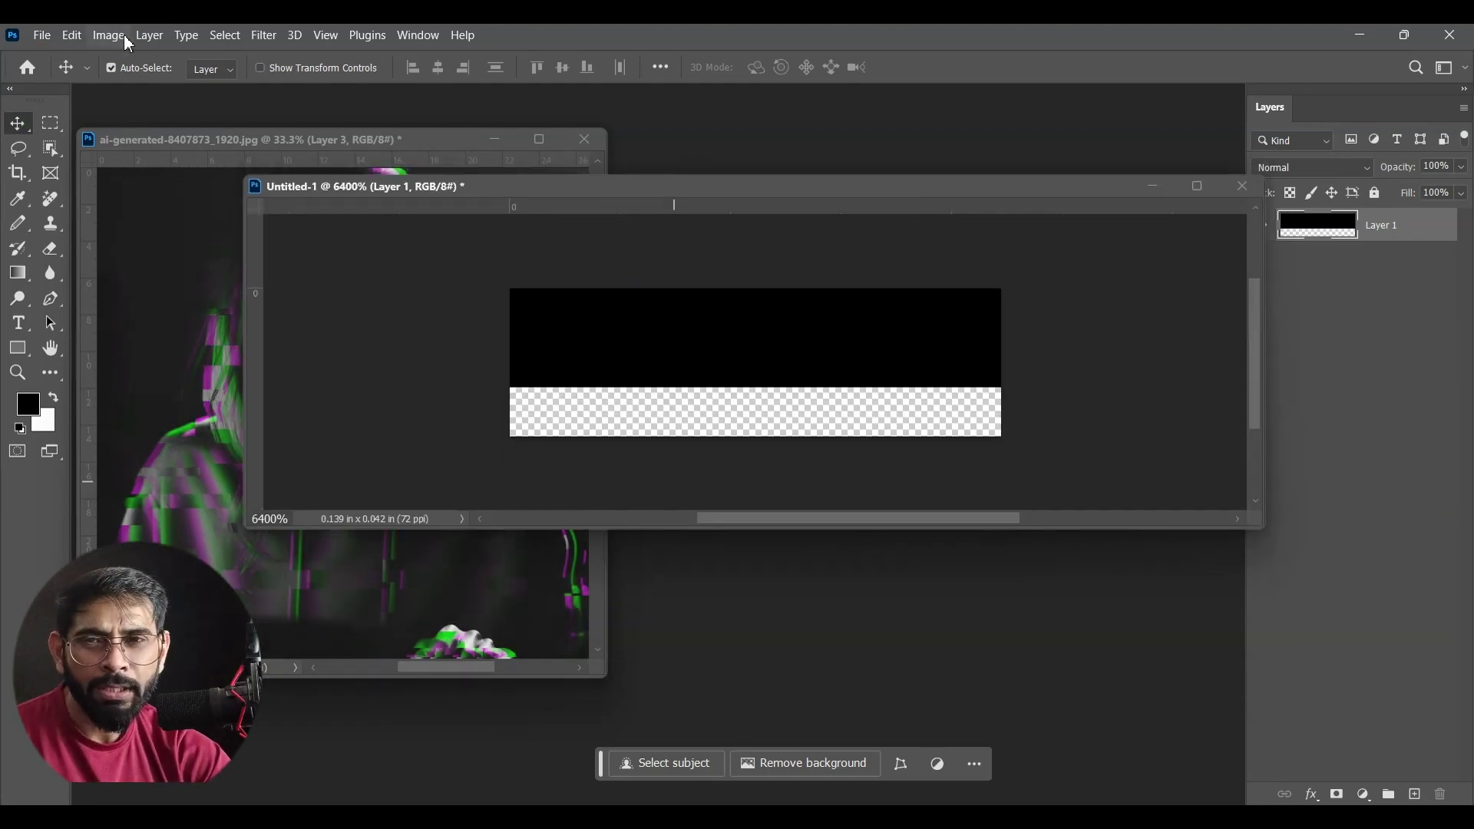
Step: Save the black-and-transparent tile as a pattern named 'Scanline' and close the Untitled-1 tile document
left_click(71, 35)
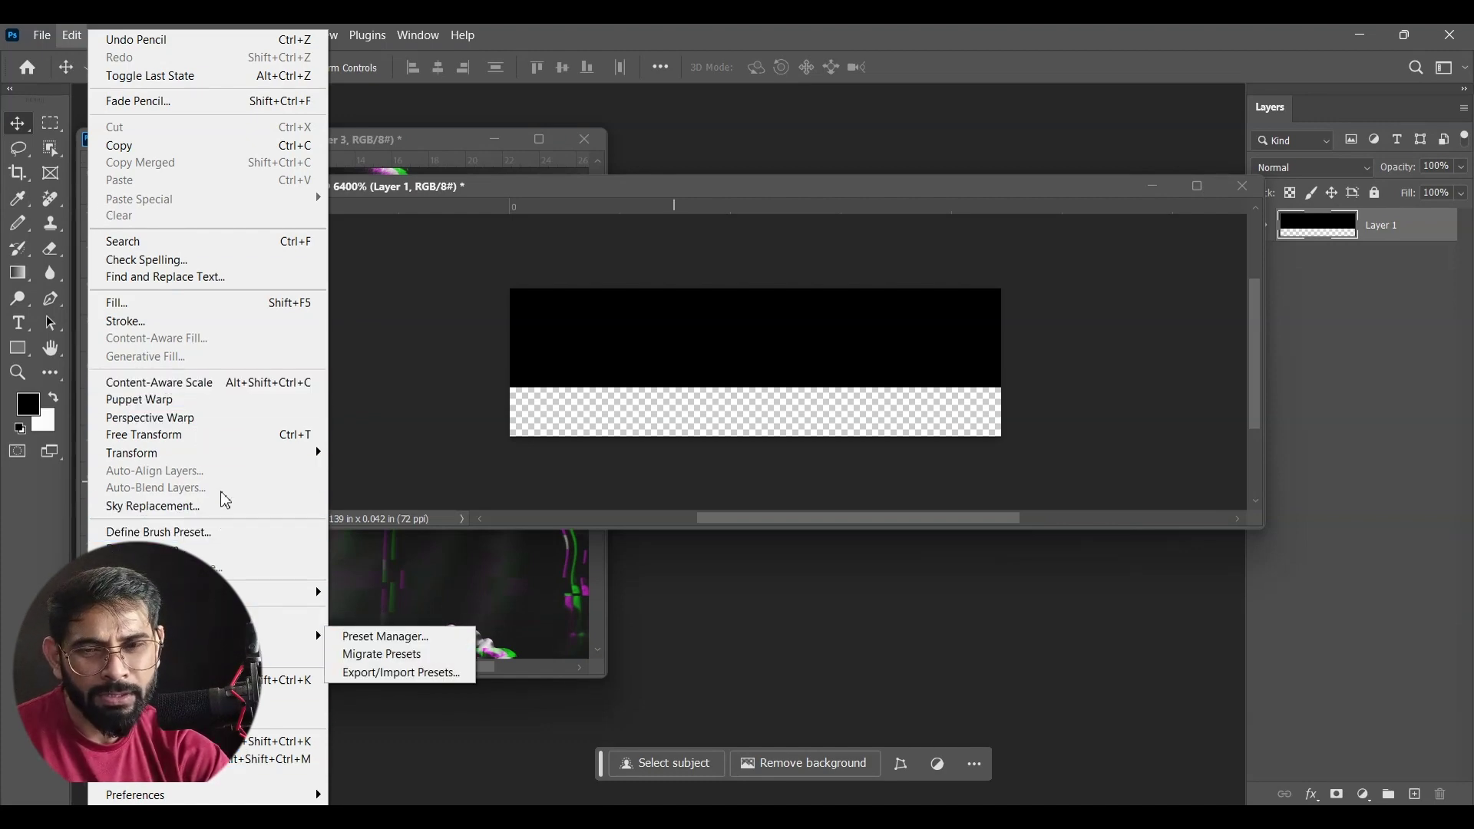
left_click(218, 553)
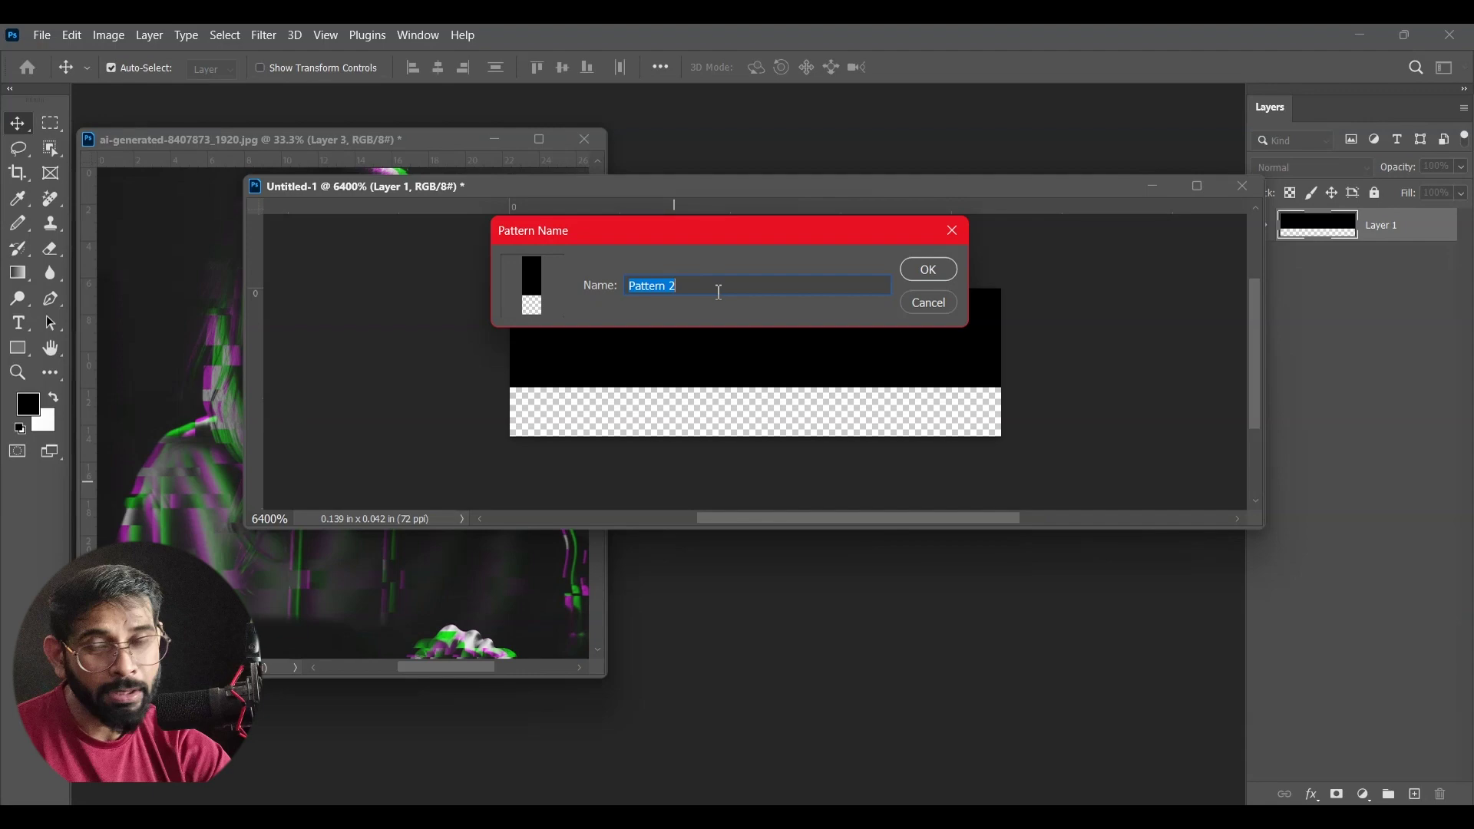
type("Scan")
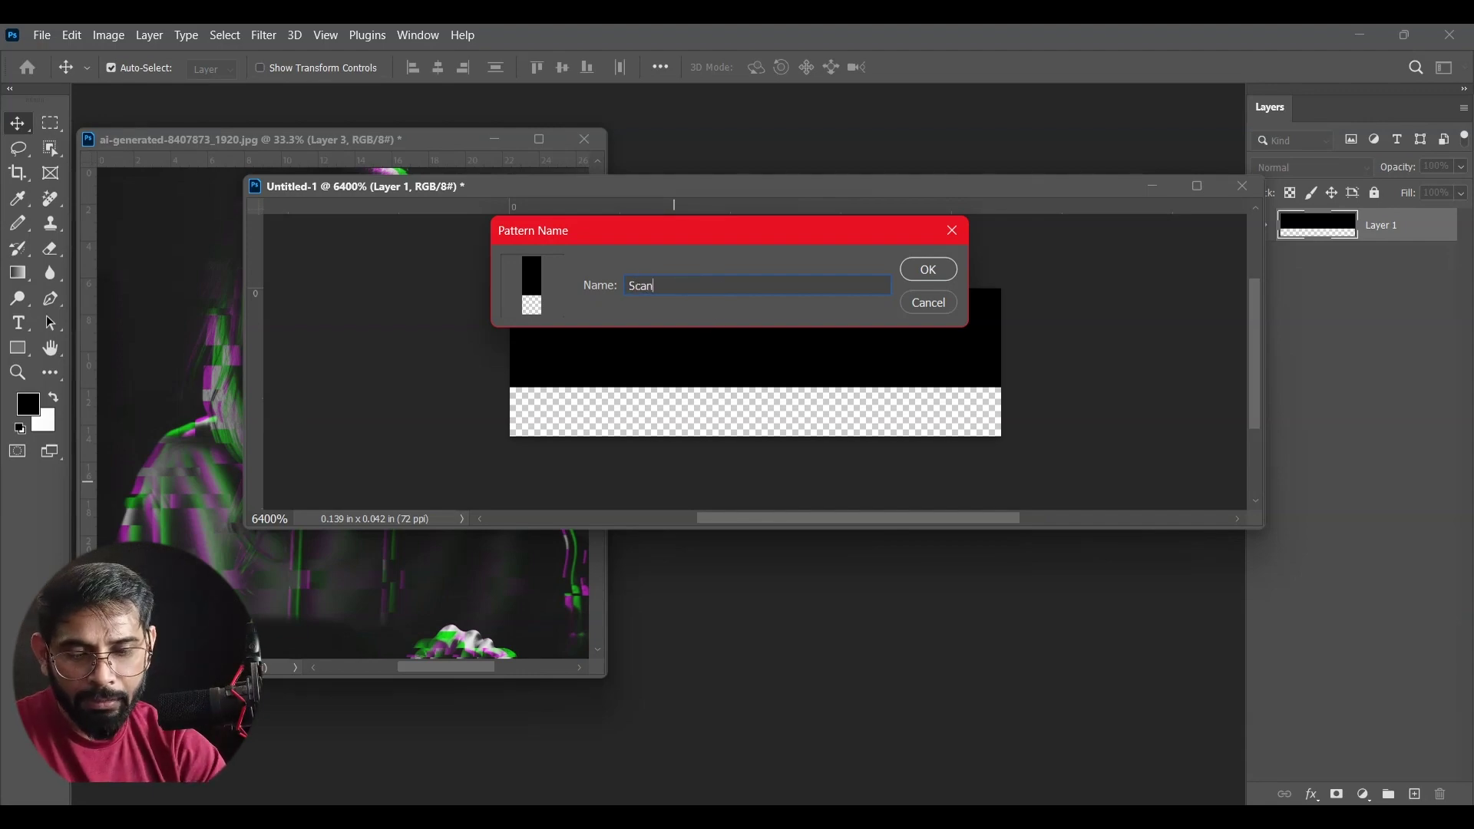
type("line")
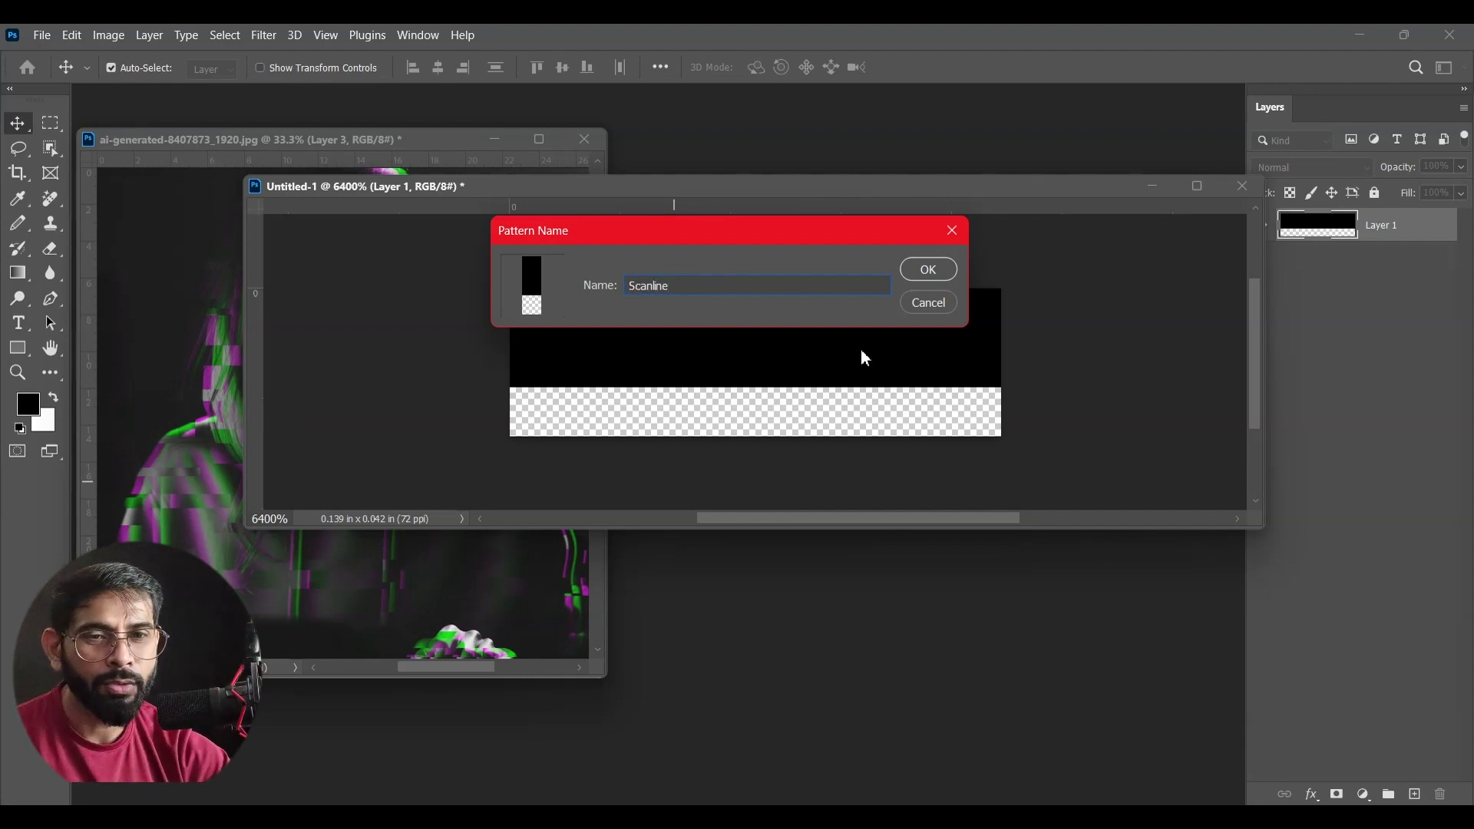
left_click(927, 270)
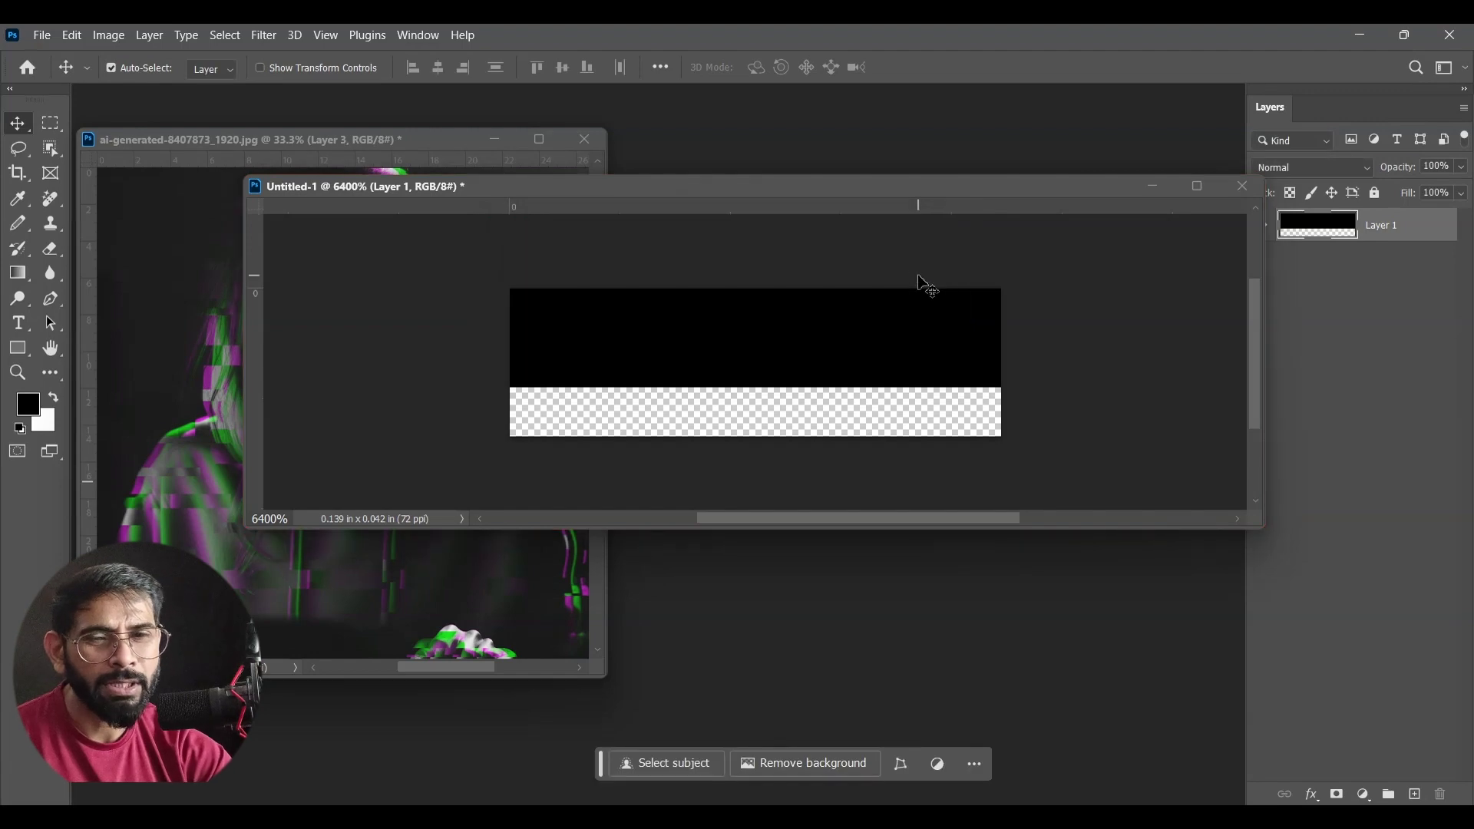
left_click(1164, 185)
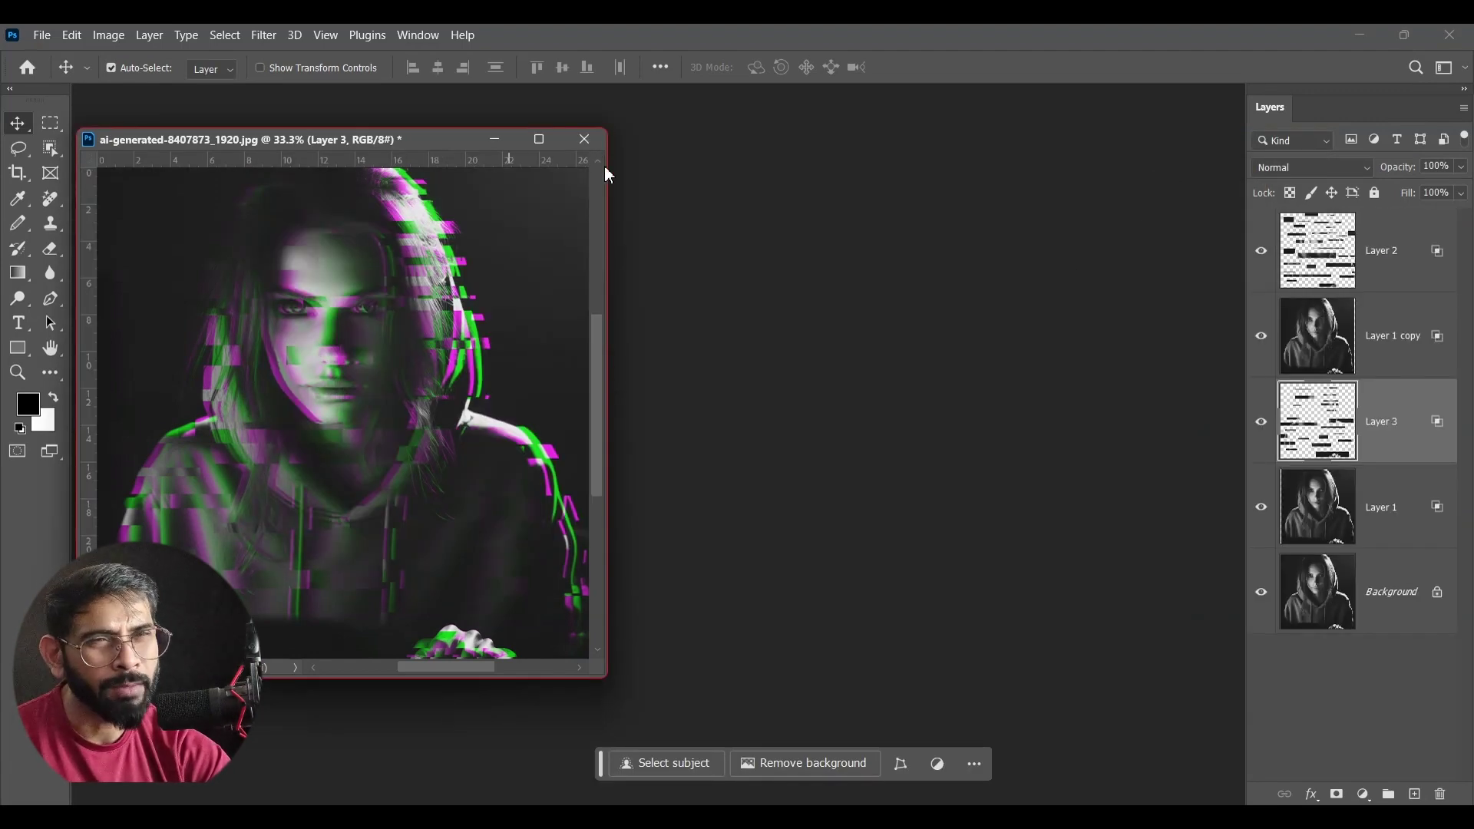
Step: Enlarge the portrait window and add a new empty layer above Layer 2
left_click_drag(447, 135, 595, 120)
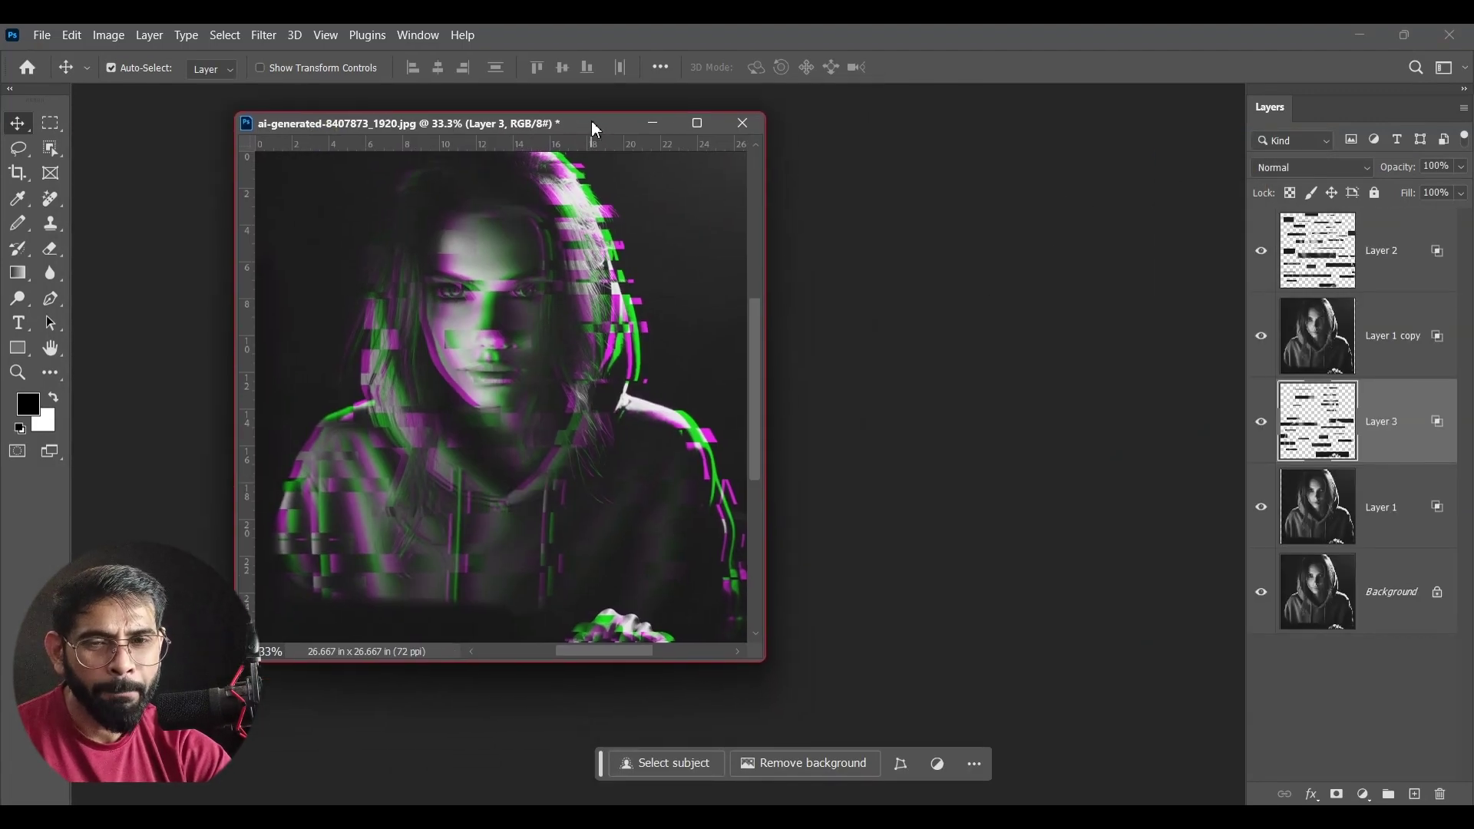
left_click_drag(758, 653, 852, 760)
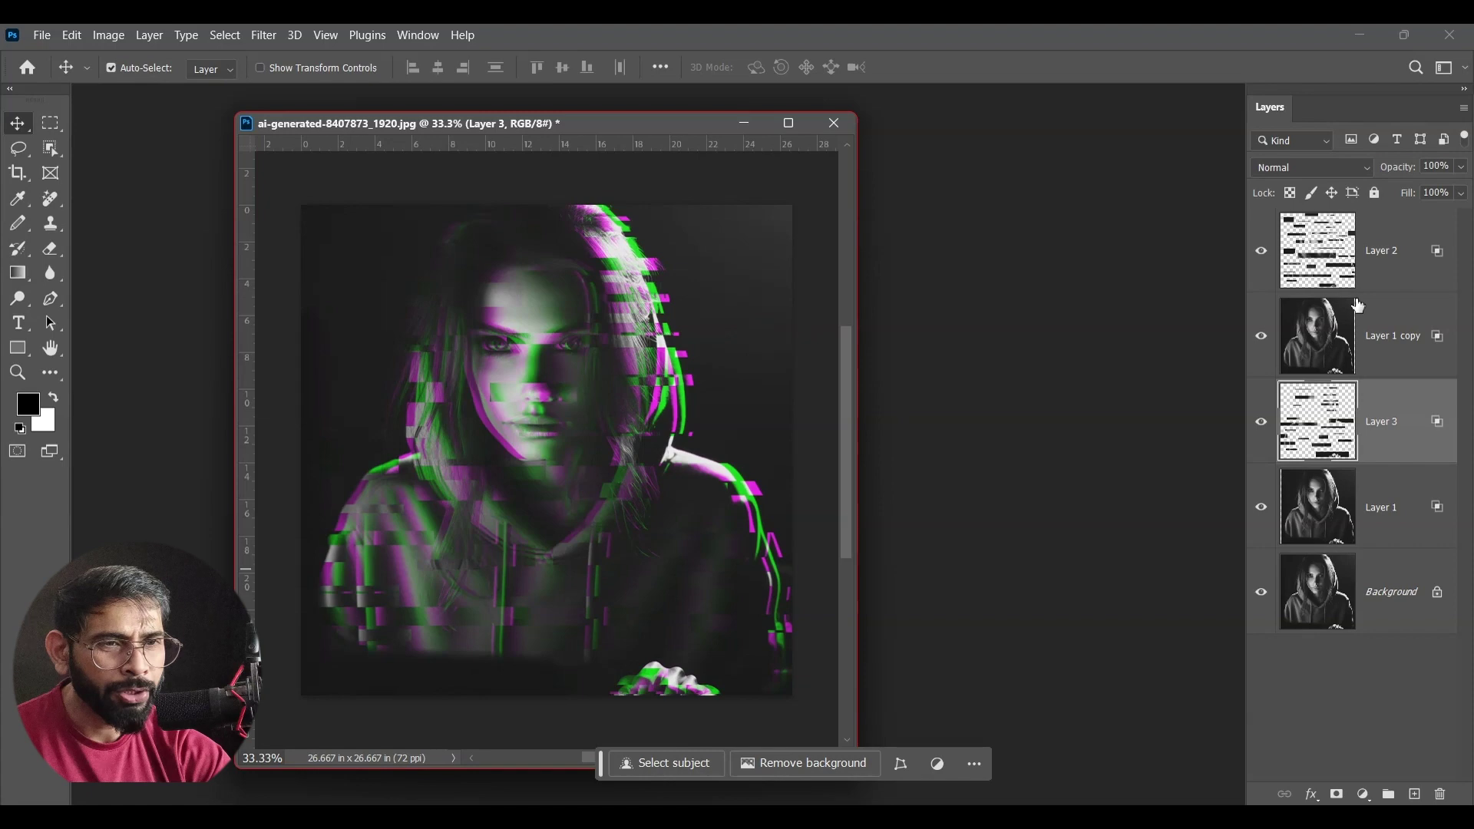
left_click(1390, 261)
left_click(1415, 794)
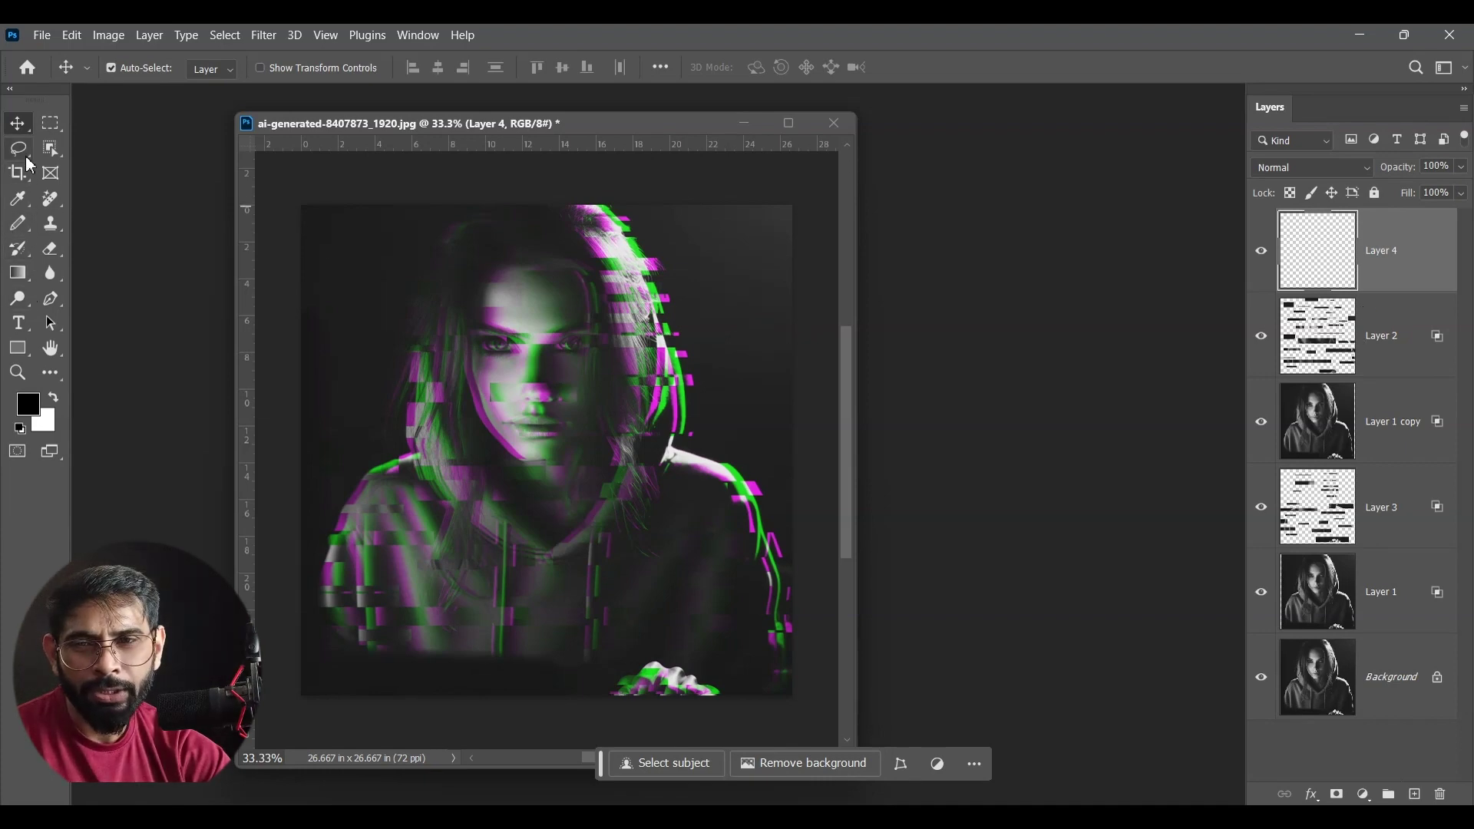
Step: Paint the Scanline pattern across the whole portrait with the Pattern Stamp tool
left_click(52, 224)
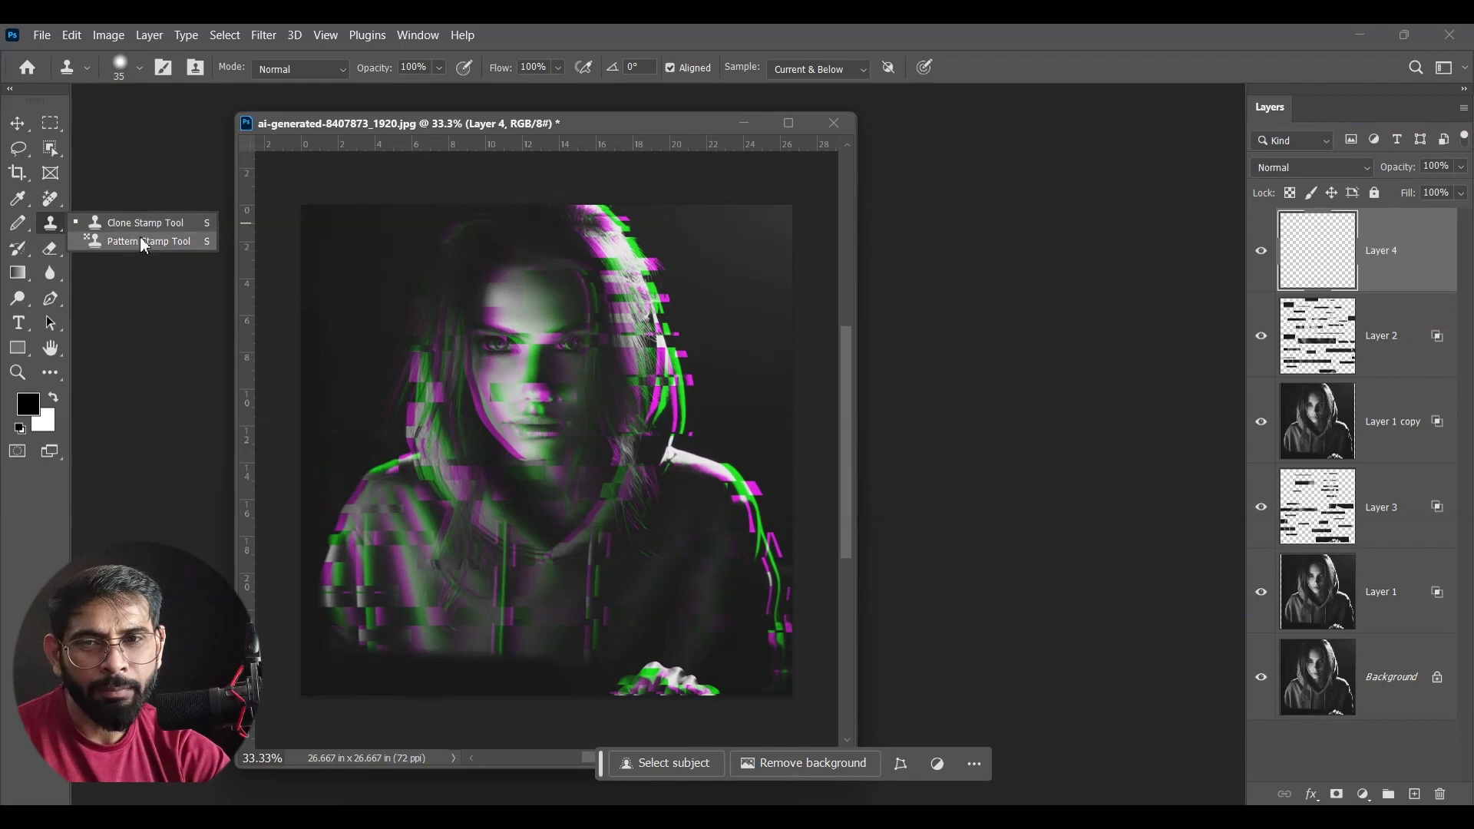
left_click(143, 241)
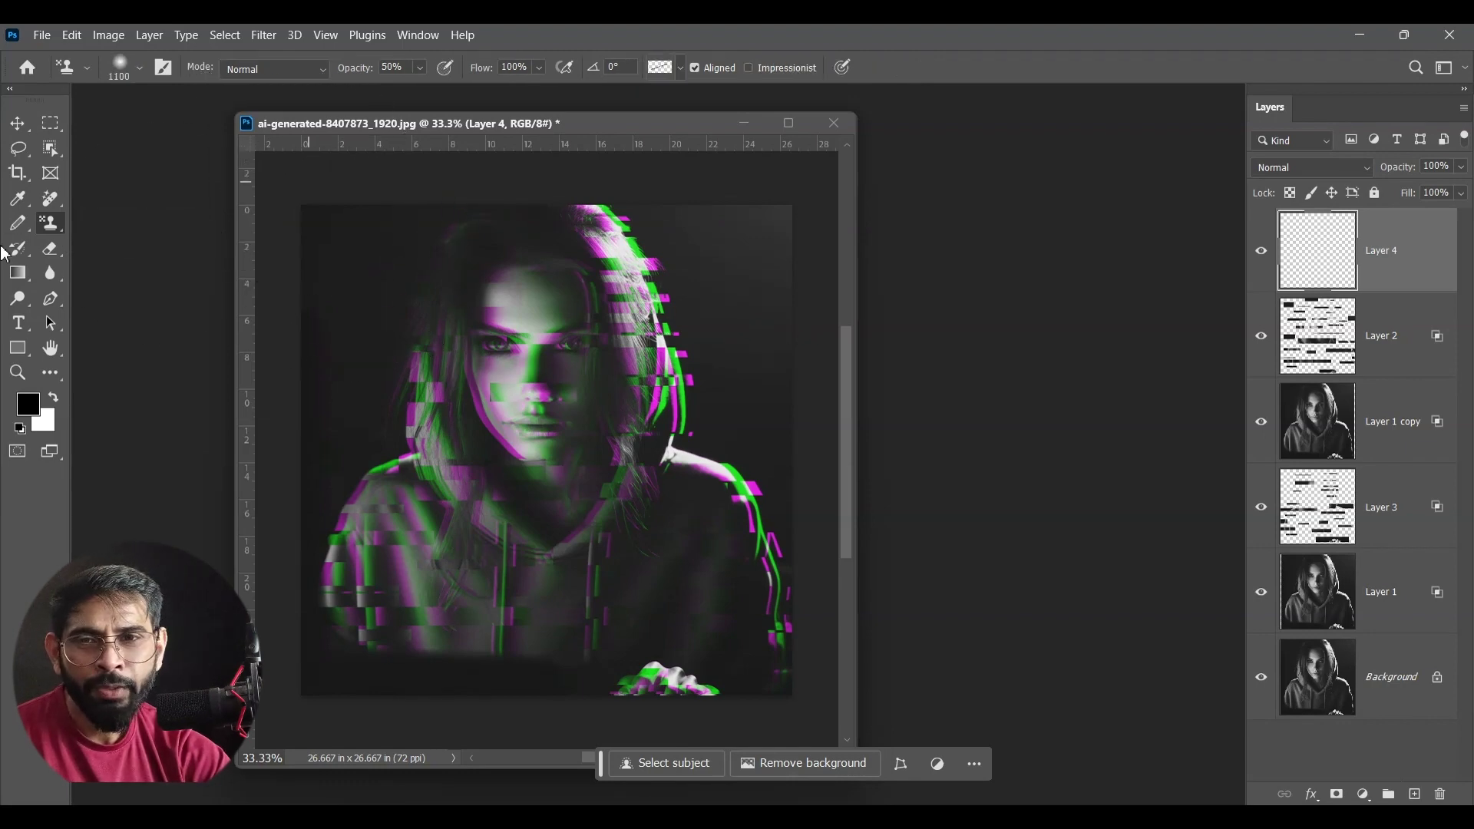
left_click(676, 68)
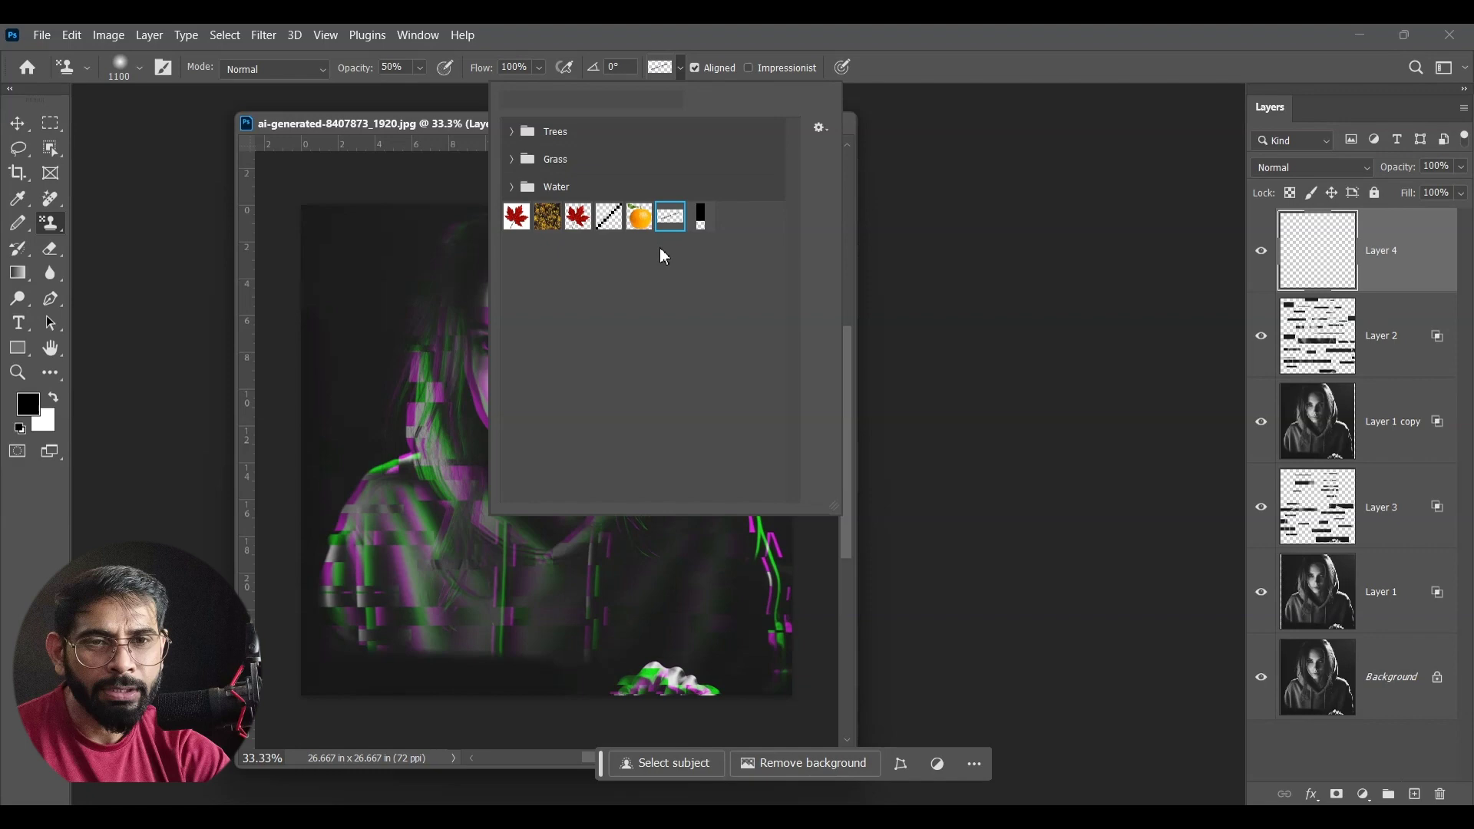
left_click(701, 218)
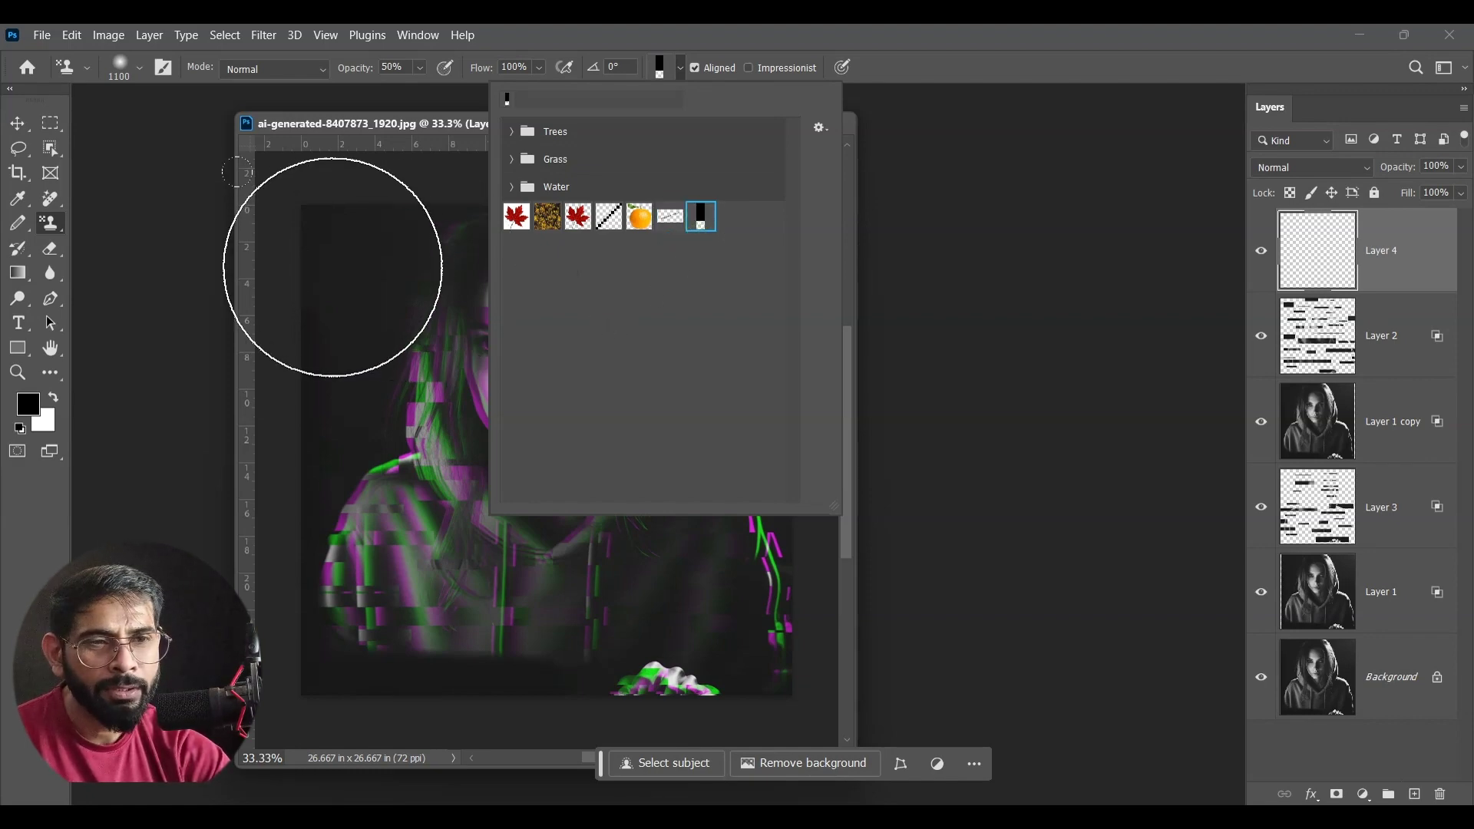
key("Return")
mouse_move(549, 339)
left_mouse_down()
mouse_move(411, 526)
mouse_move(648, 740)
left_mouse_up()
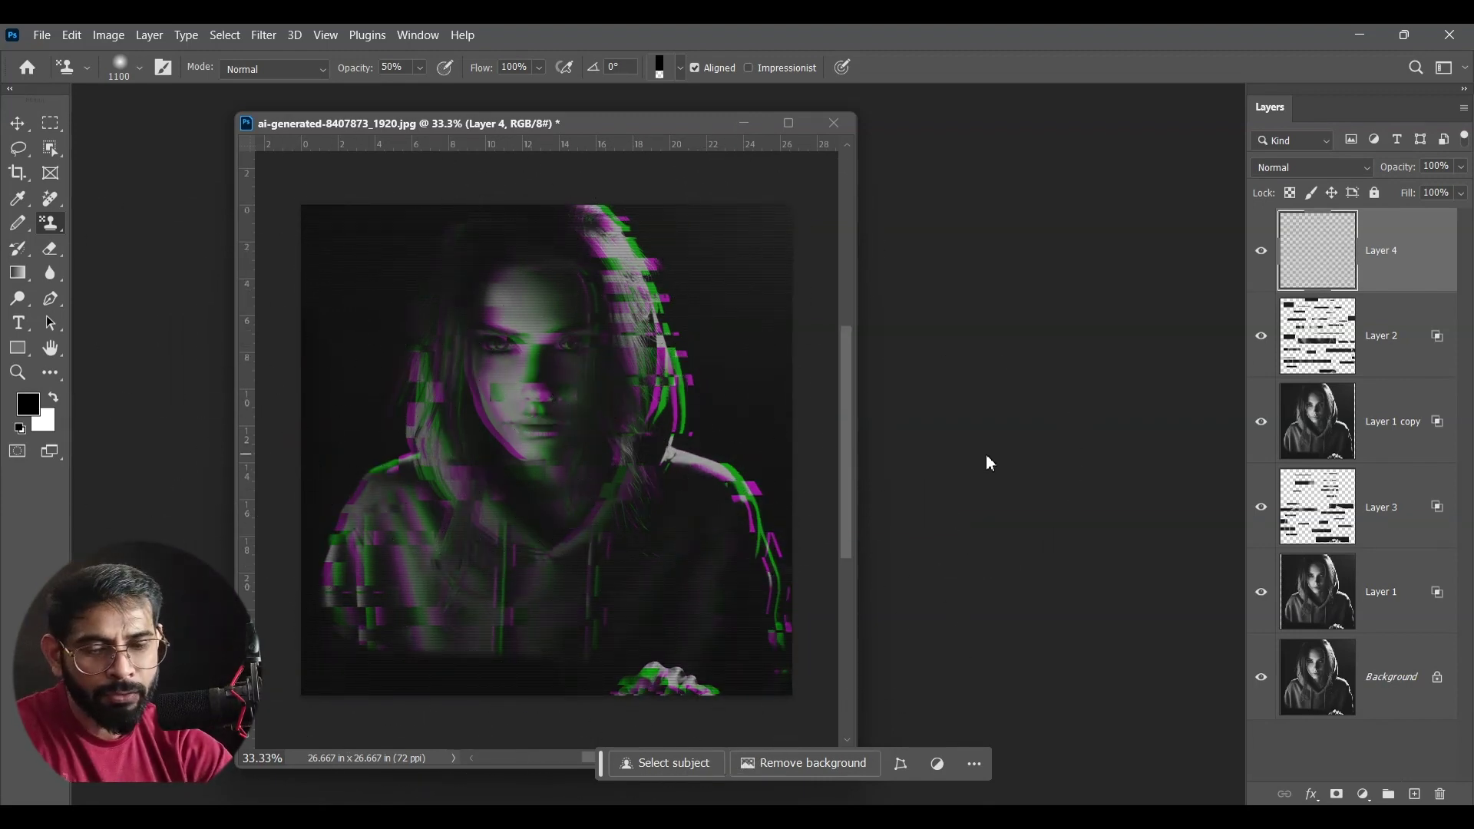
Step: Zoom in to about 300% and pan around the forehead and hood to inspect the scanlines
key("ctrl+plus")
left_click_drag(571, 127, 575, 94)
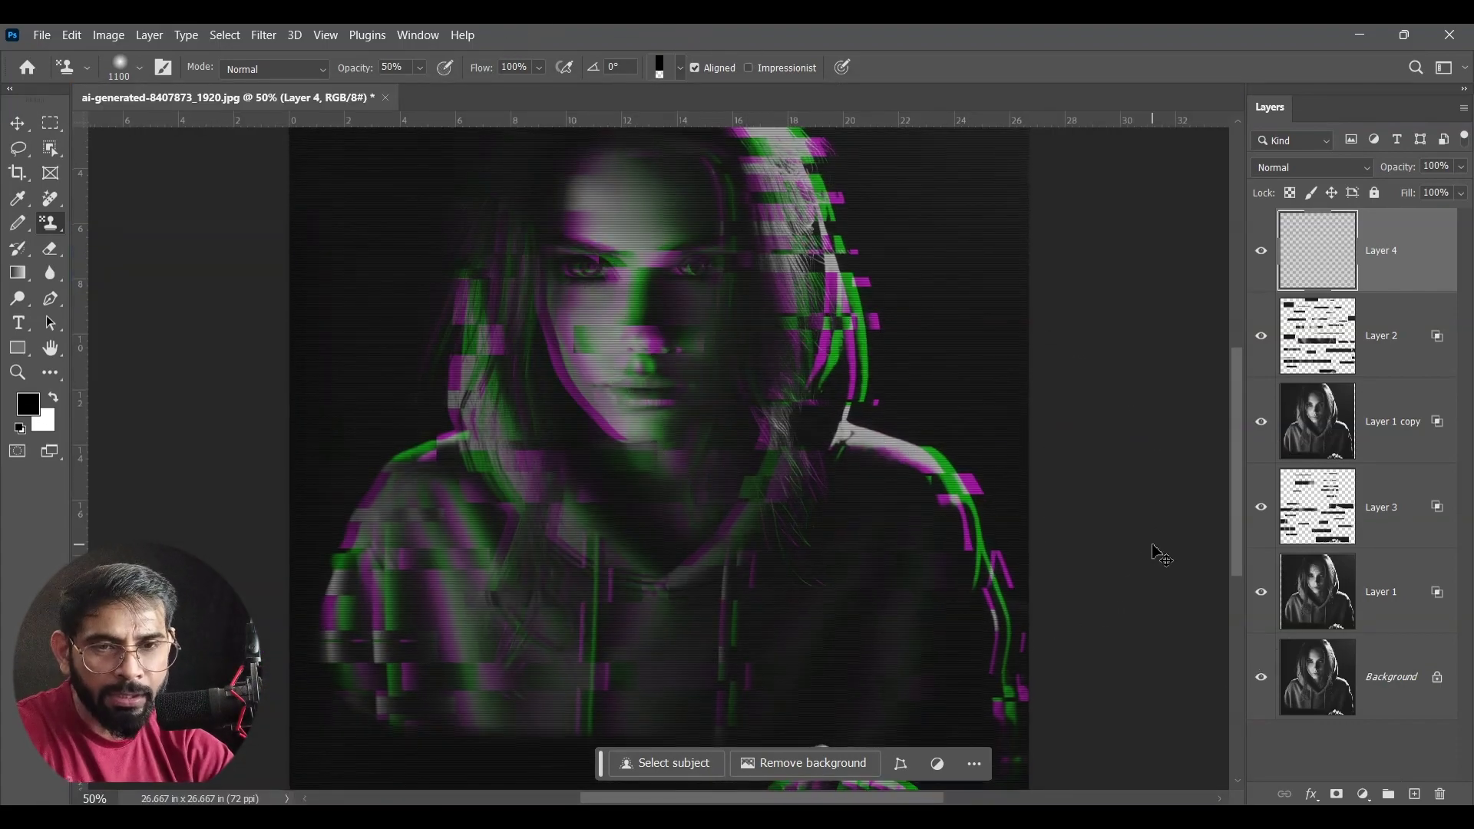
key("ctrl+plus")
key("ctrl+plus")
key("ctrl+plus")
key("ctrl+plus")
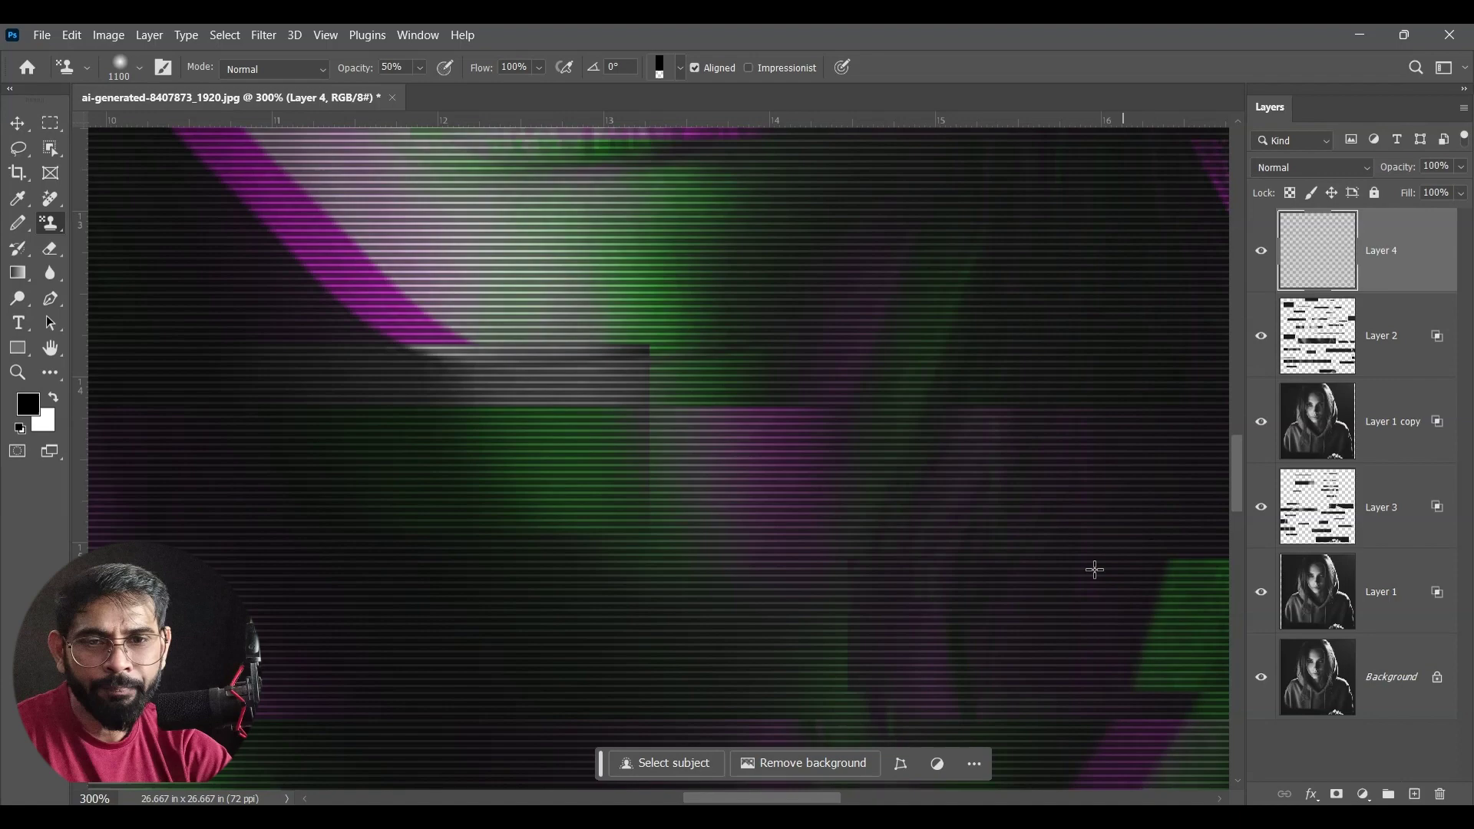
scroll(1117, 571, "up", 3)
scroll(760, 428, "up", 3)
scroll(718, 415, "up", 3)
scroll(628, 287, "up", 2)
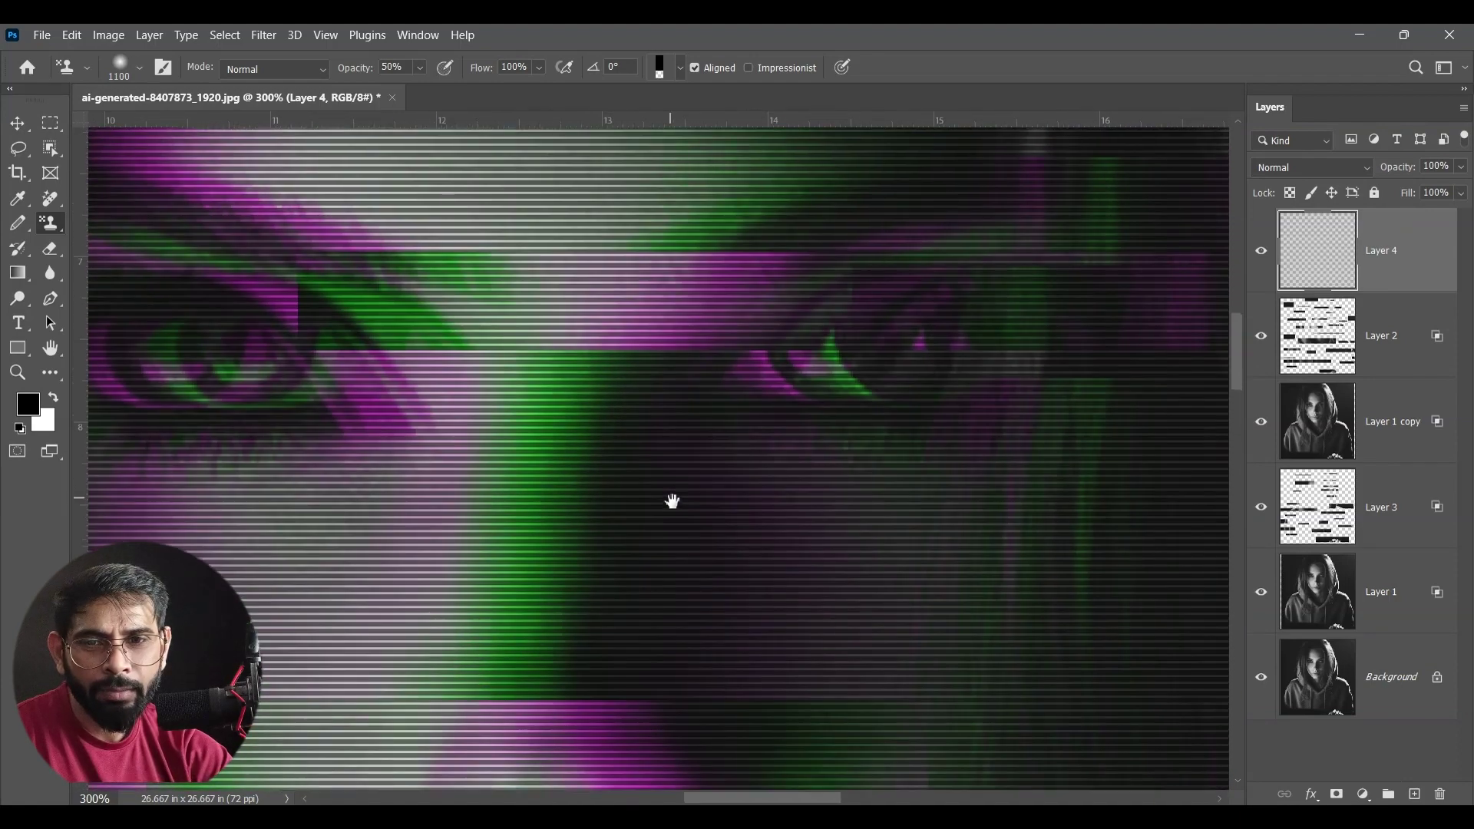
scroll(672, 499, "left", 2)
scroll(600, 353, "up", 4)
left_click_drag(570, 342, 570, 517)
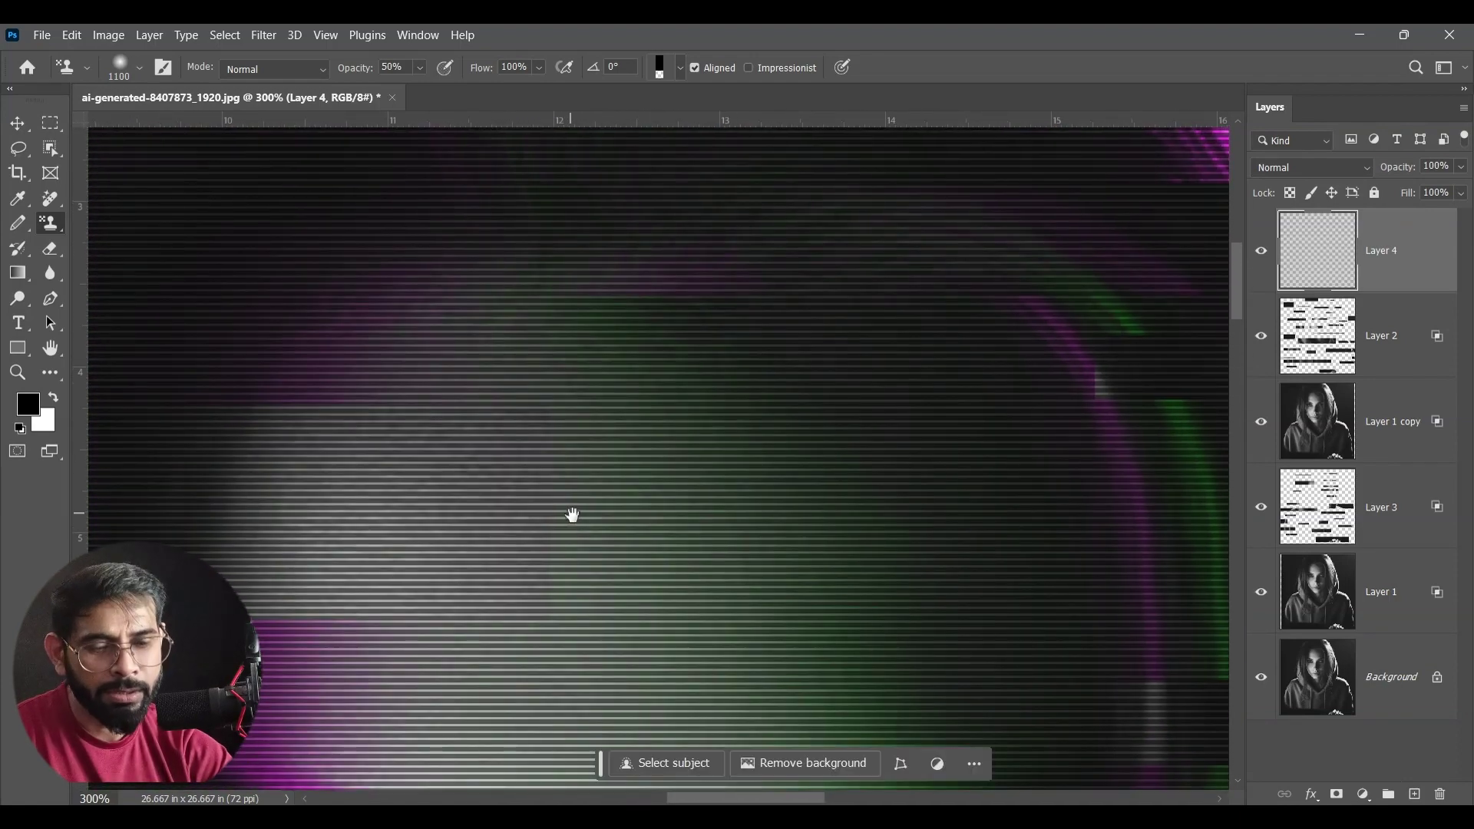
Step: Zoom back out to about 50% and centre the whole portrait in view
key("ctrl+minus")
key("ctrl+minus")
key("ctrl+minus")
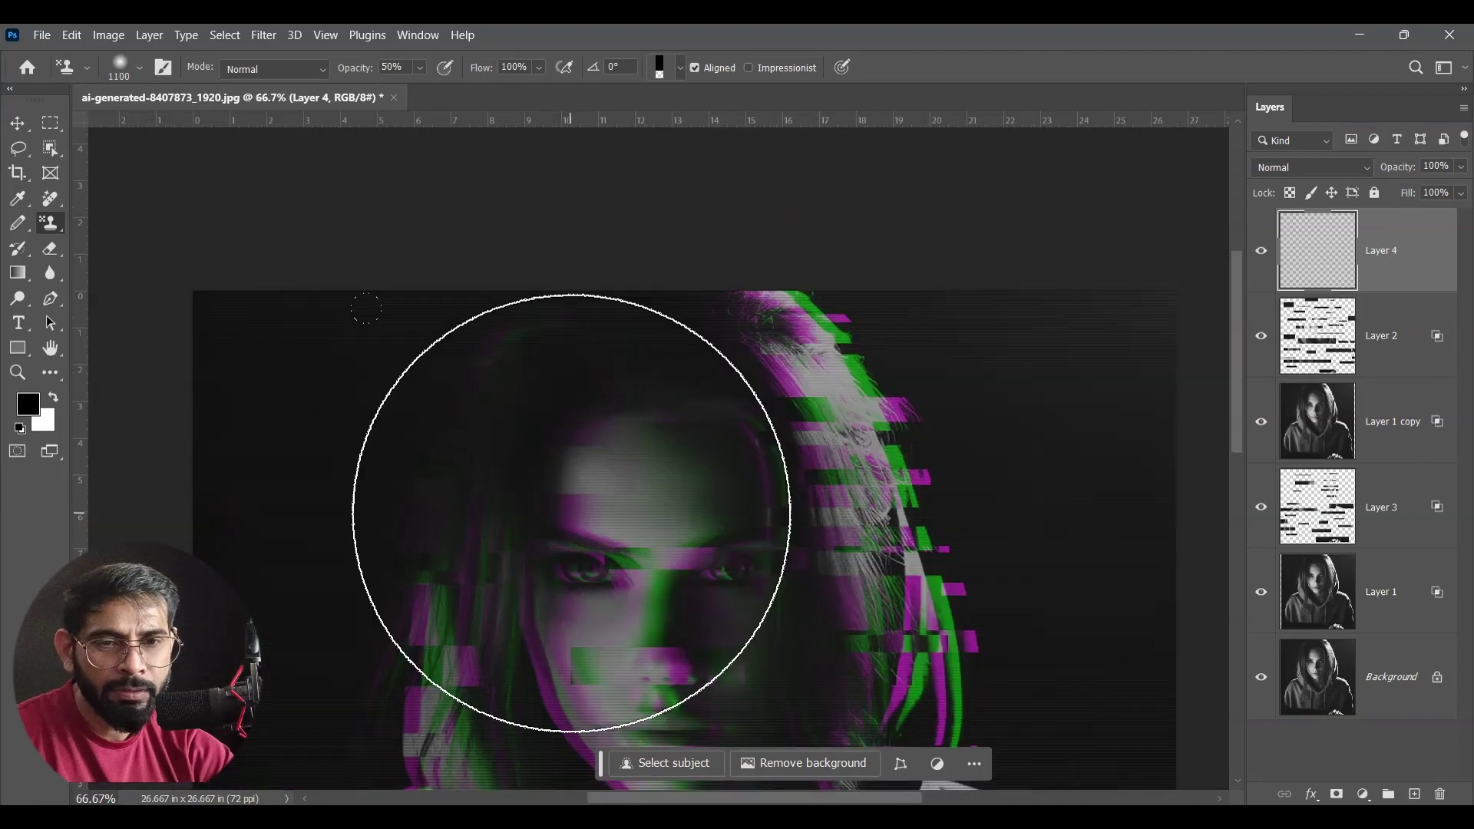
left_click_drag(906, 512, 850, 359)
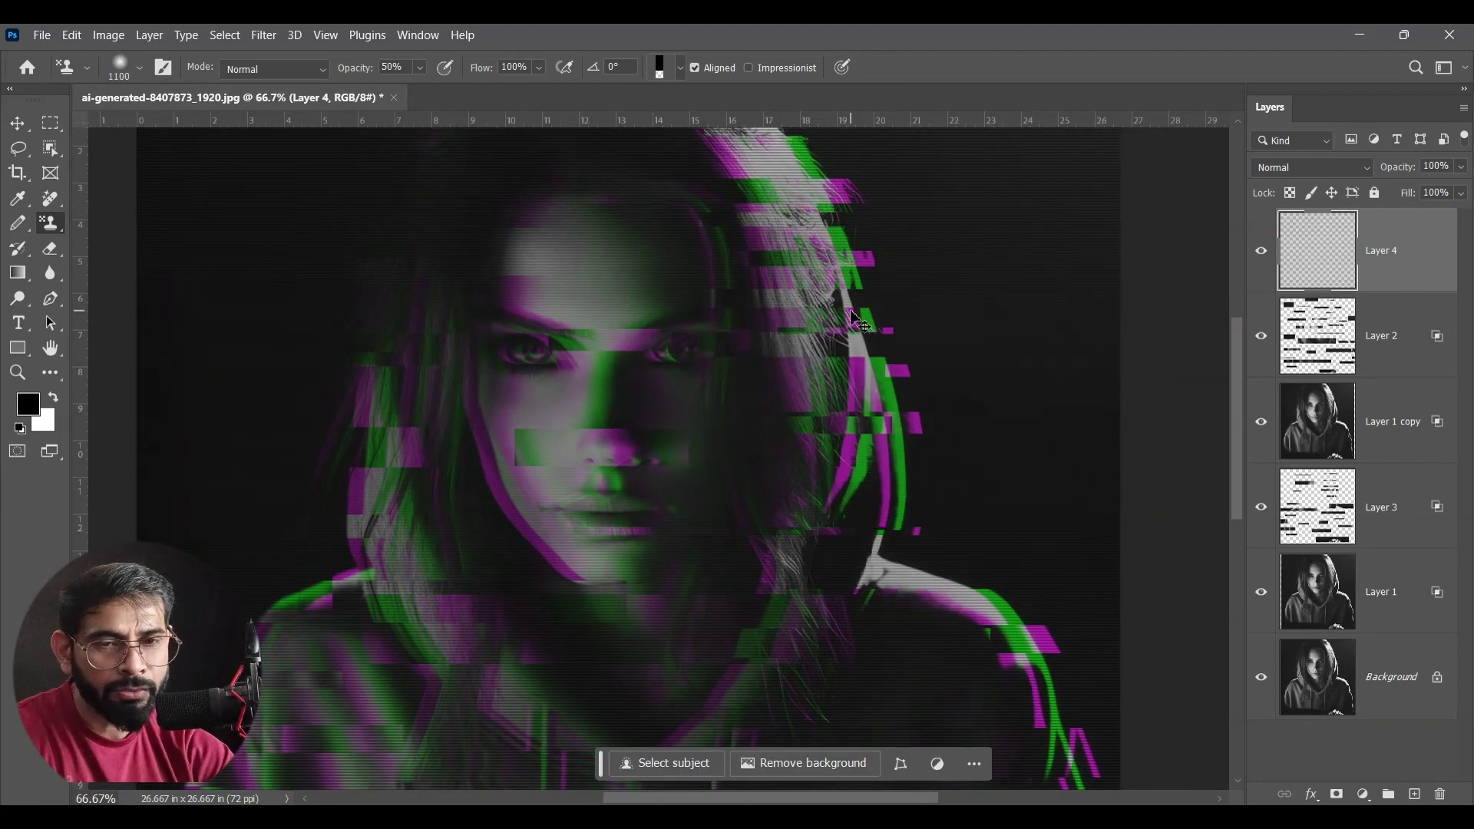
key("ctrl+minus")
left_click_drag(931, 395, 872, 351)
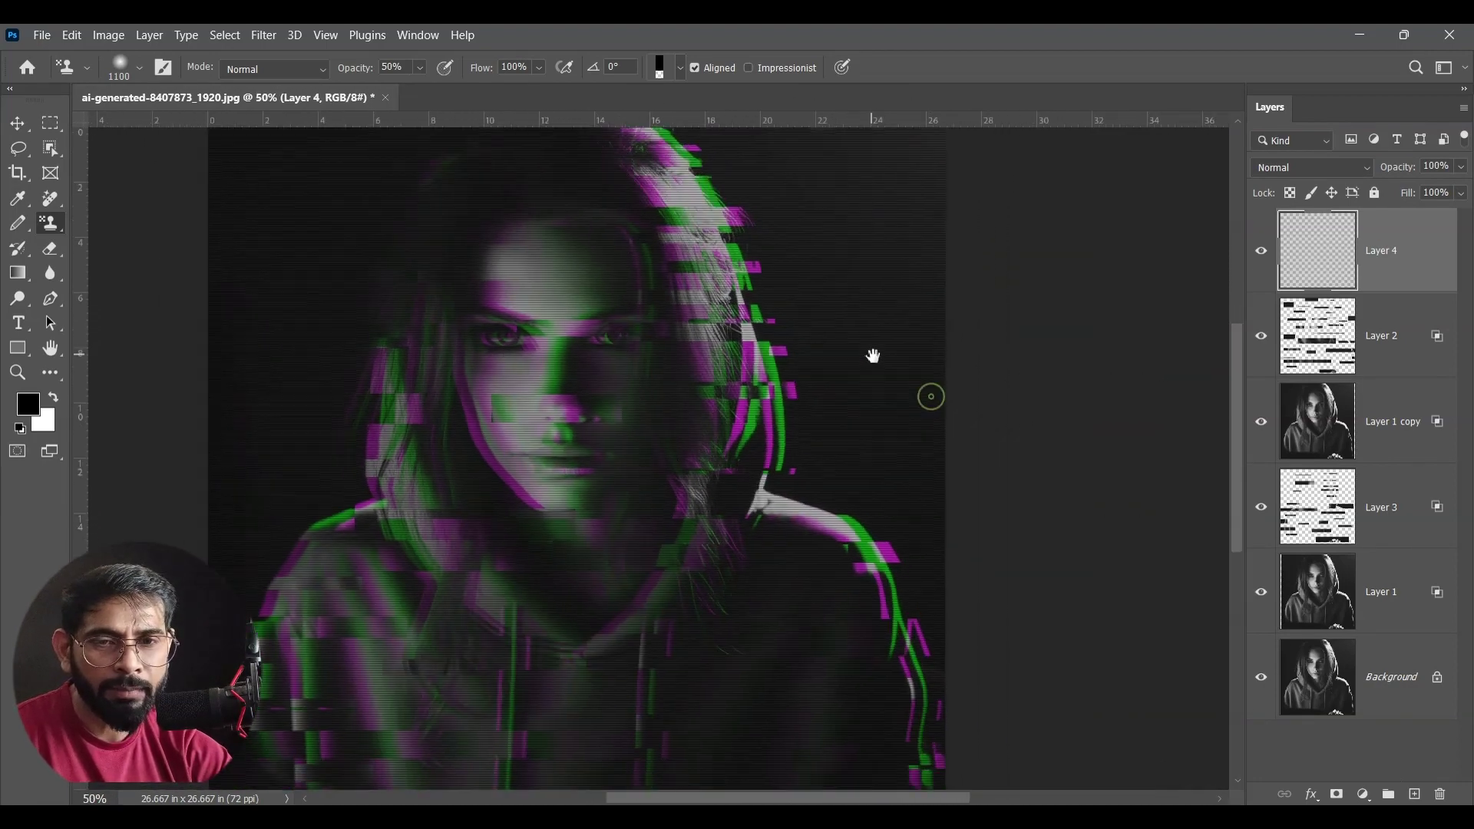
left_click(1330, 168)
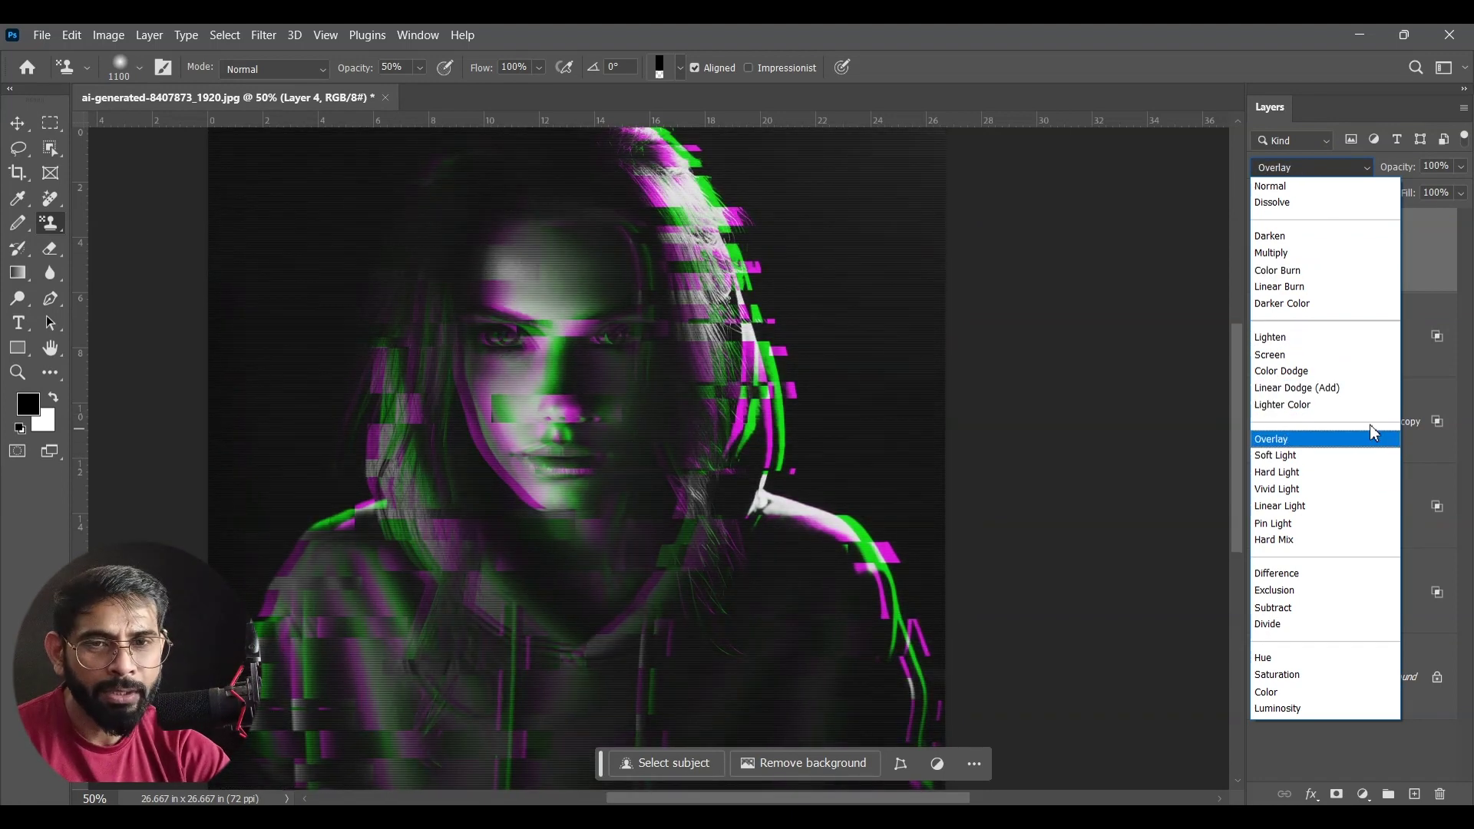
Step: Switch to the Move tool and set scanline Layer 4 to Overlay blend mode
left_click(1122, 94)
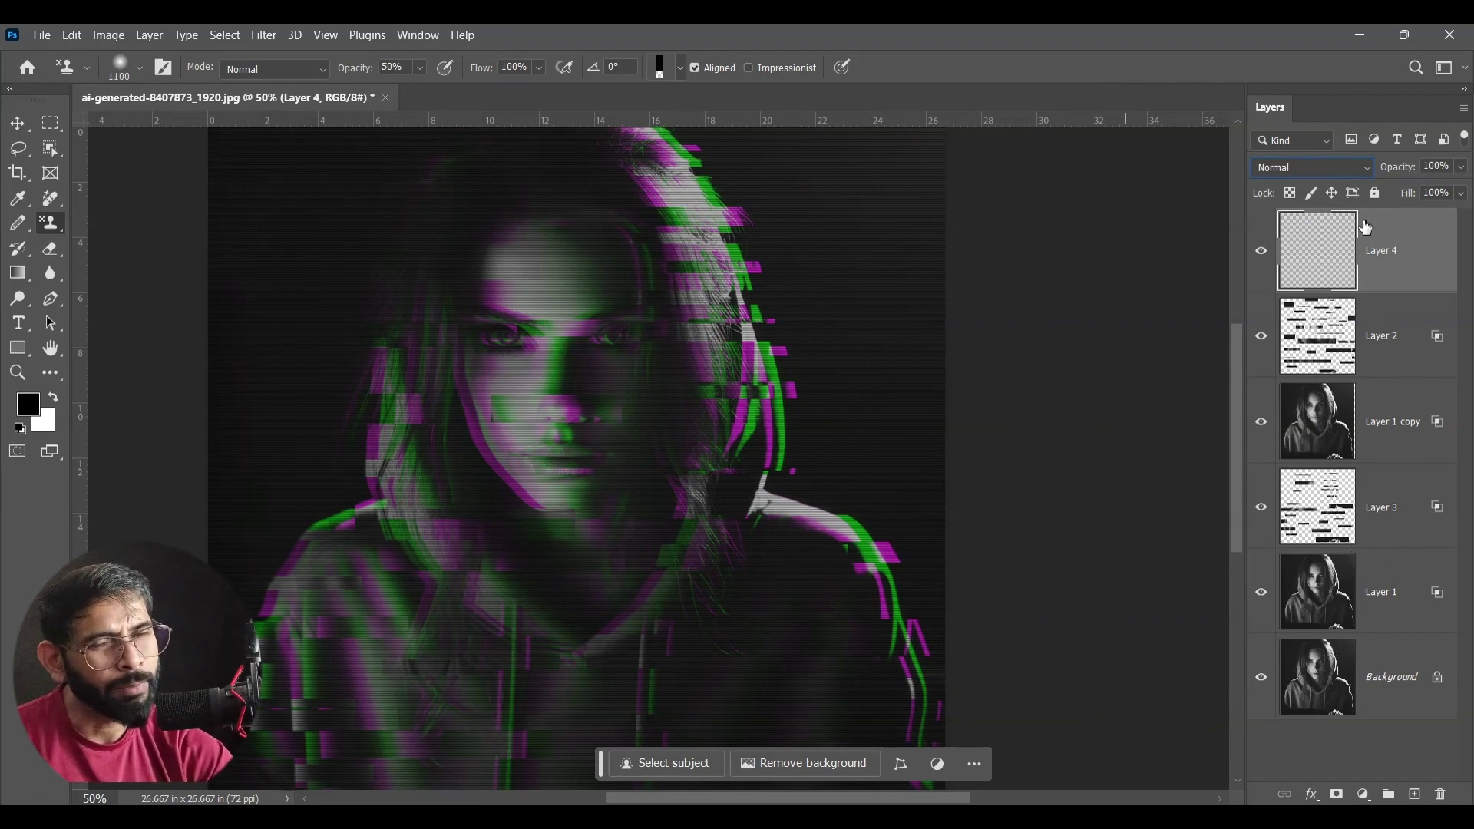
left_click(17, 129)
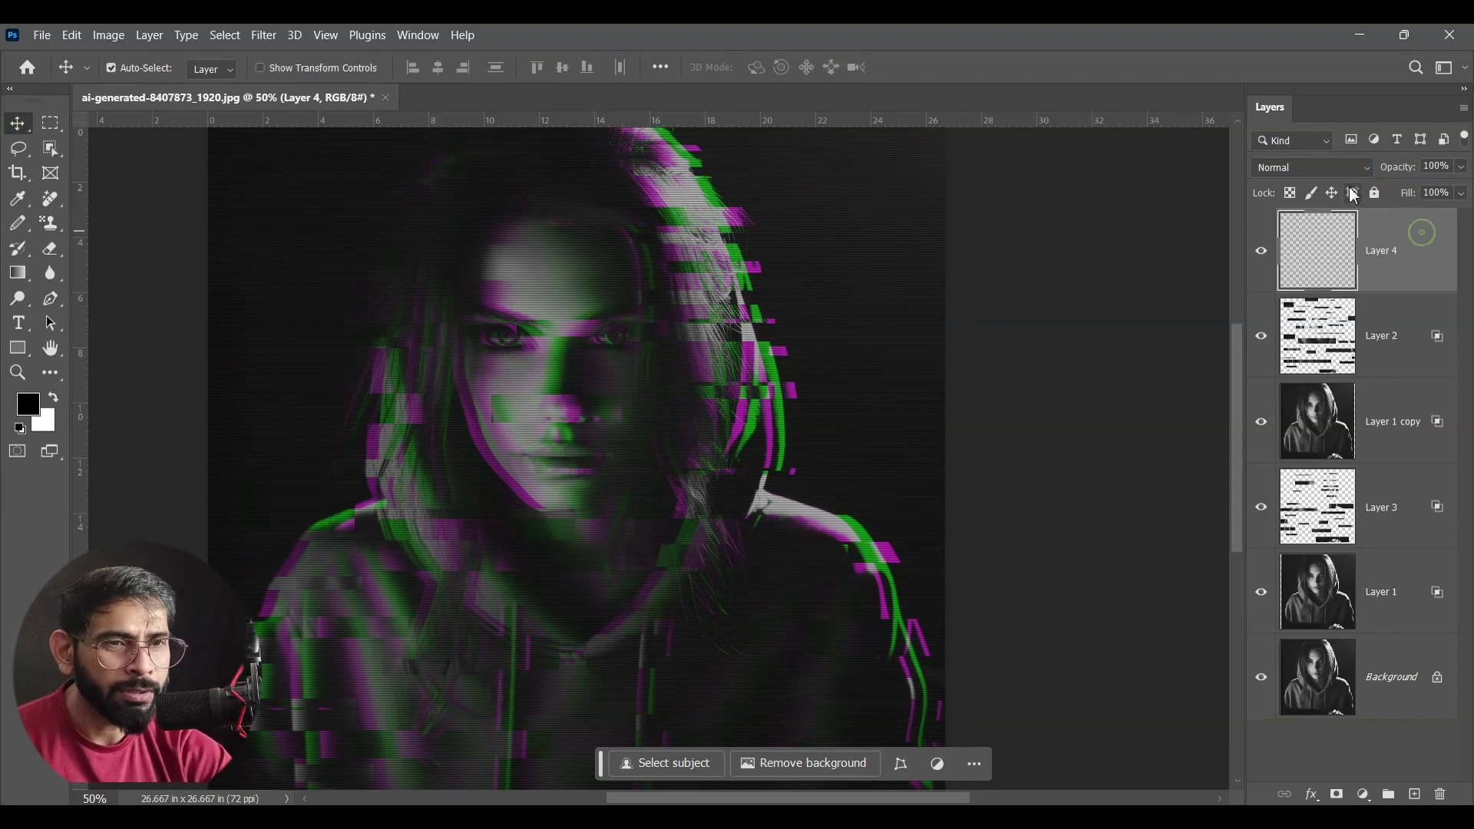
left_click(1324, 167)
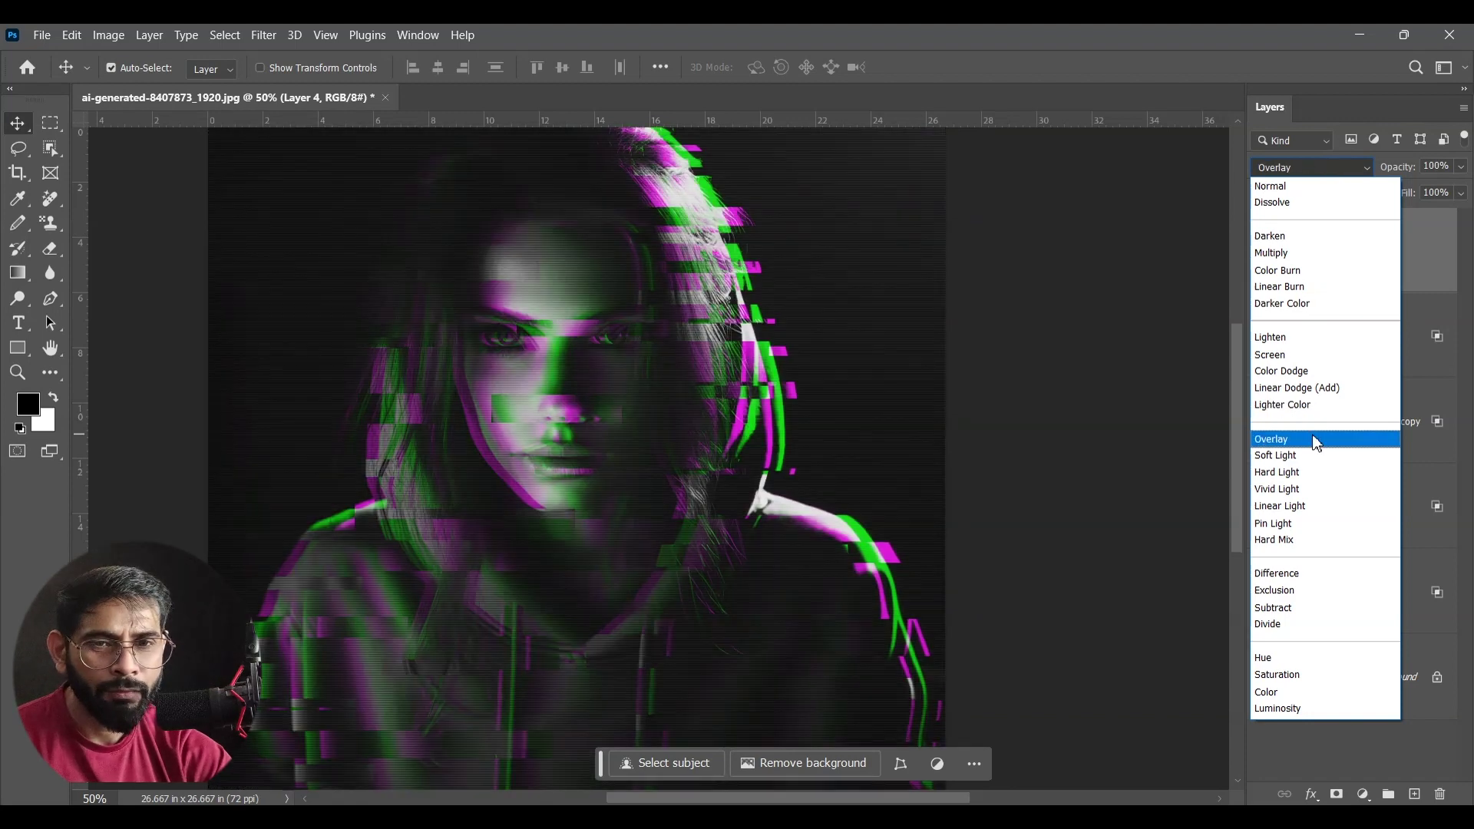
left_click(1315, 439)
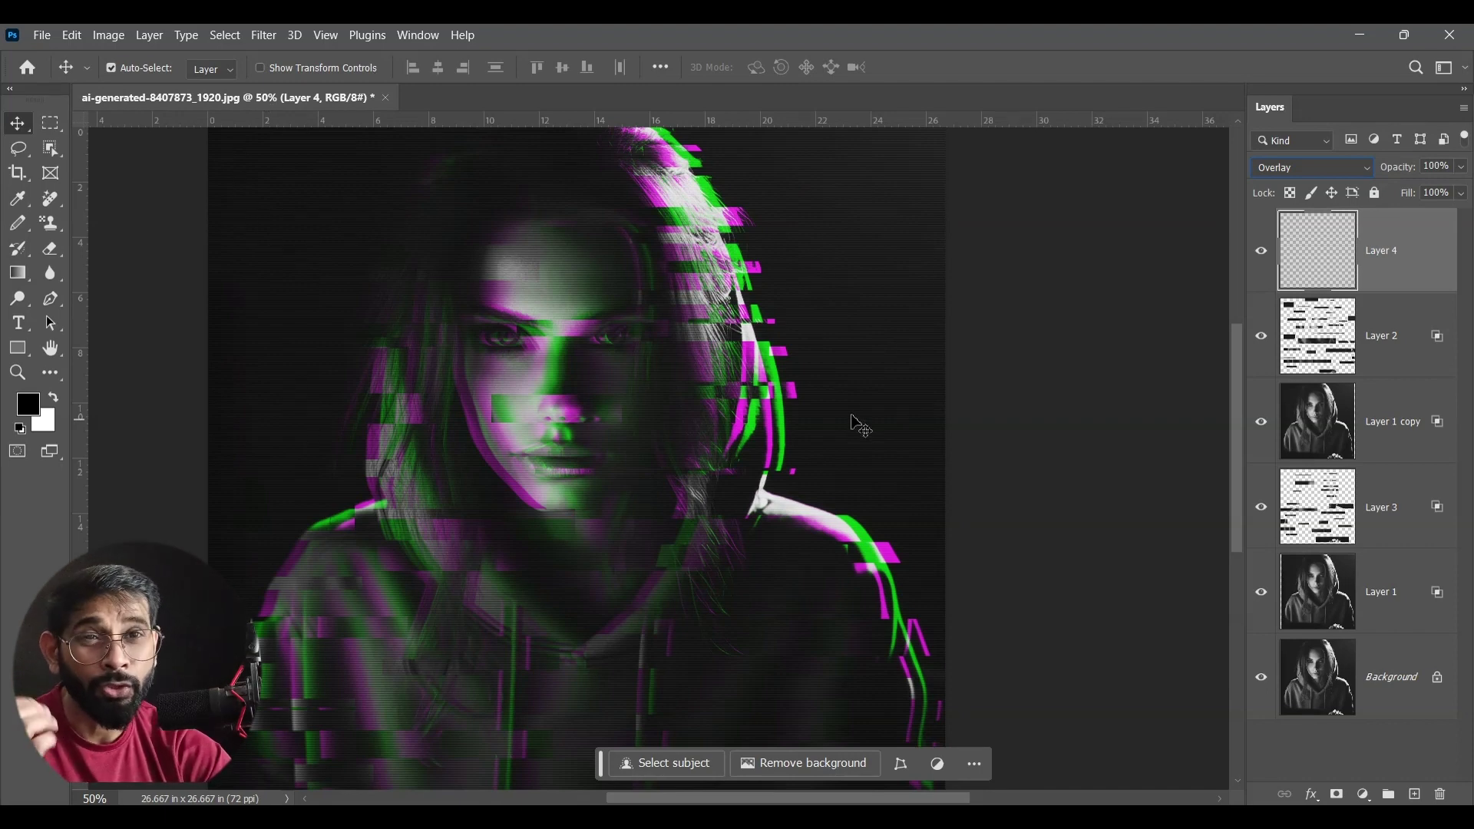
mouse_move(230, 97)
left_mouse_down()
mouse_move(458, 175)
mouse_move(500, 117)
left_mouse_up()
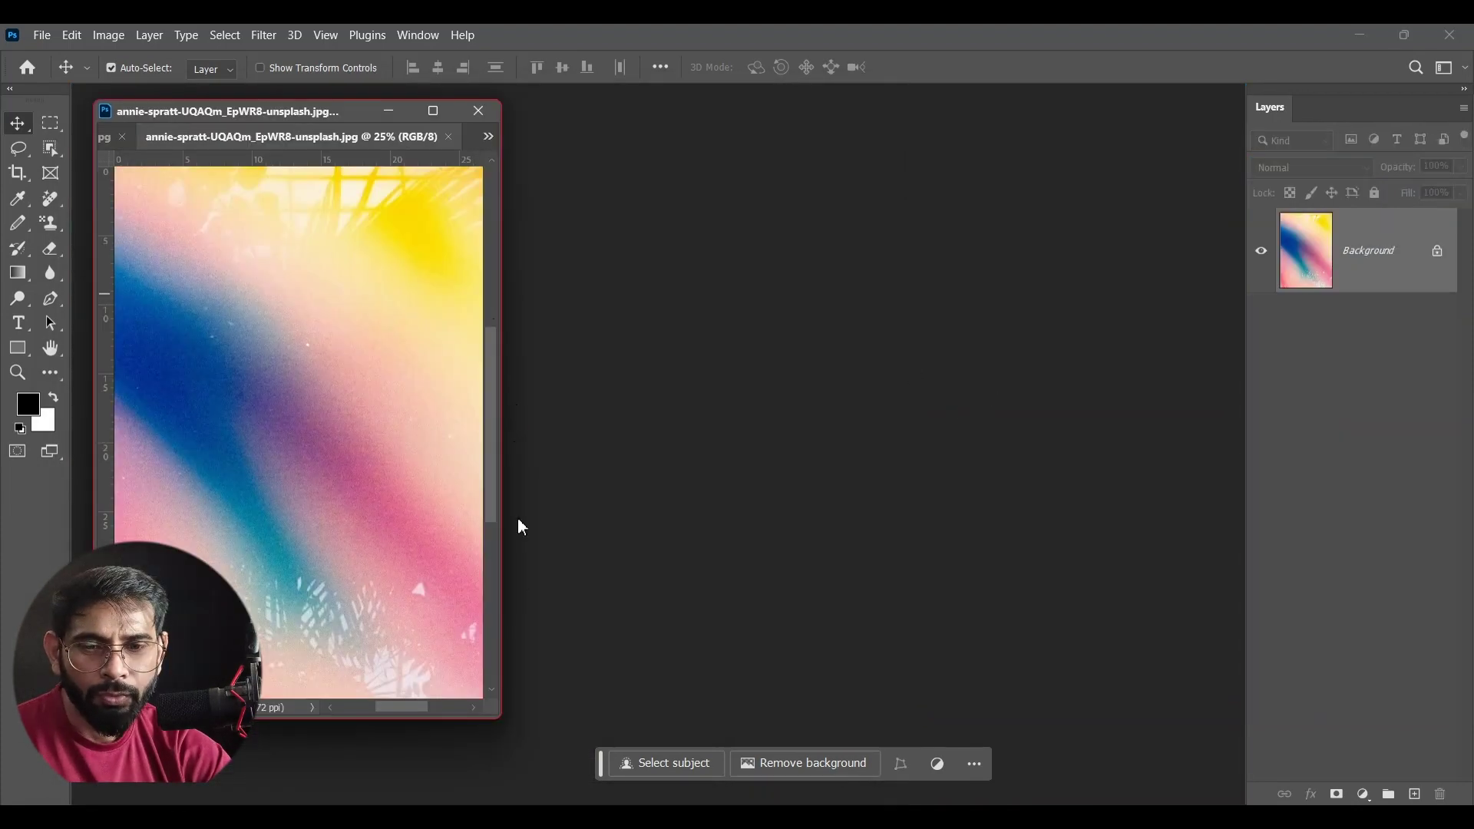
Step: Drag the pastel gradient image into the portrait document as a new layer
left_click_drag(497, 712, 767, 777)
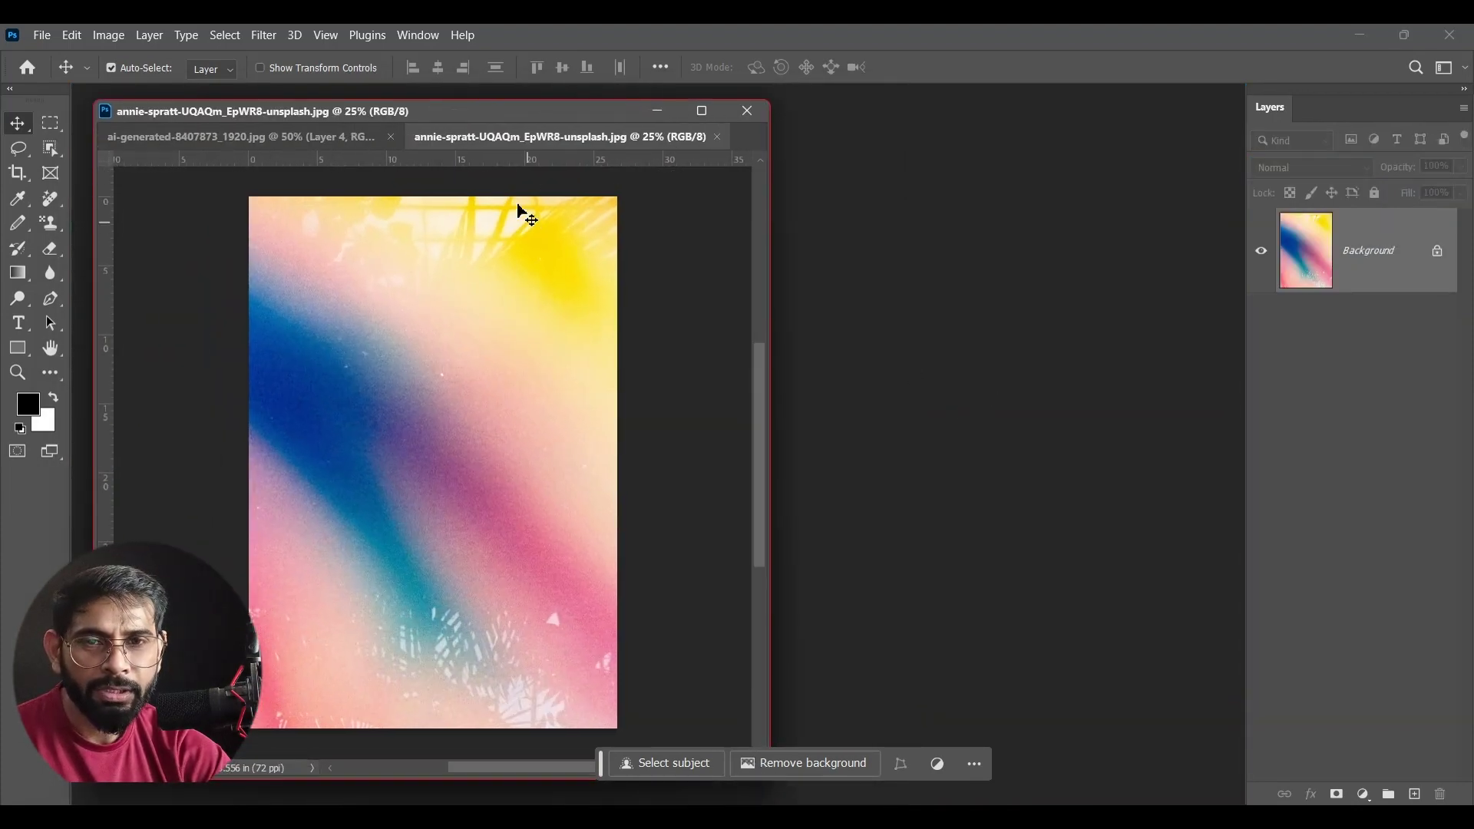
left_click_drag(548, 157, 1008, 299)
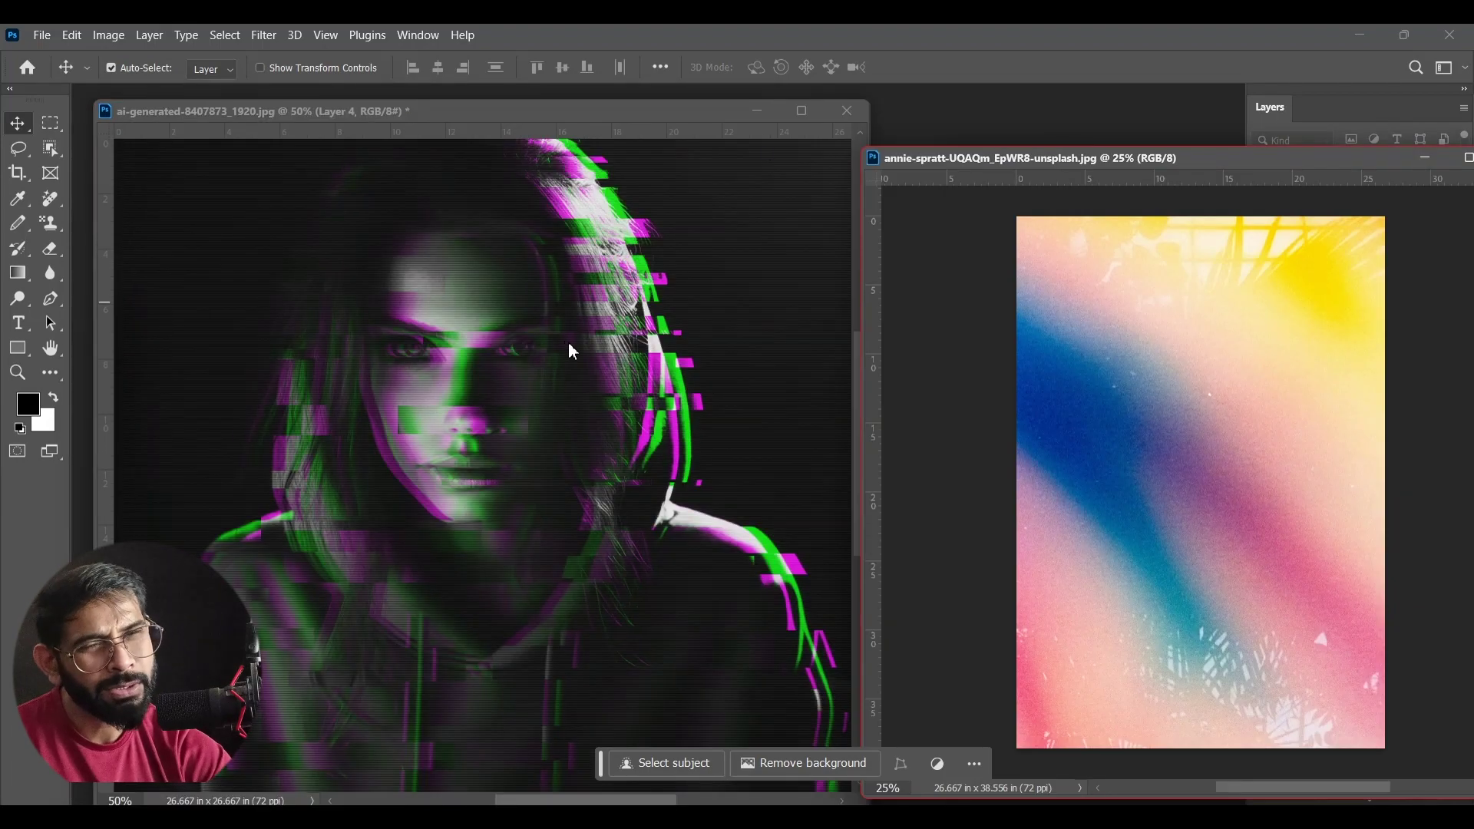
left_click_drag(1149, 489, 628, 423)
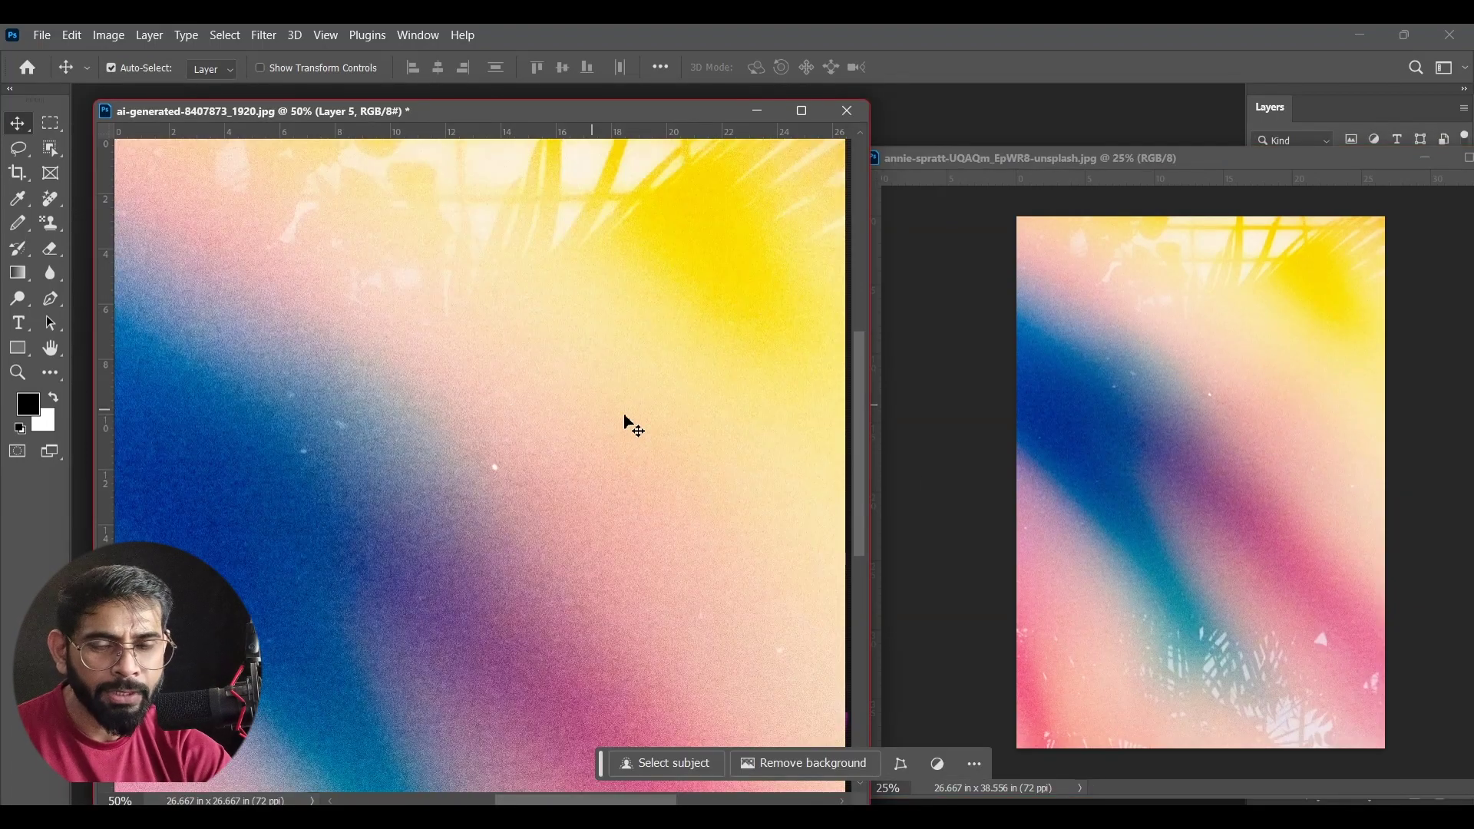
key("ctrl+minus")
key("ctrl+minus")
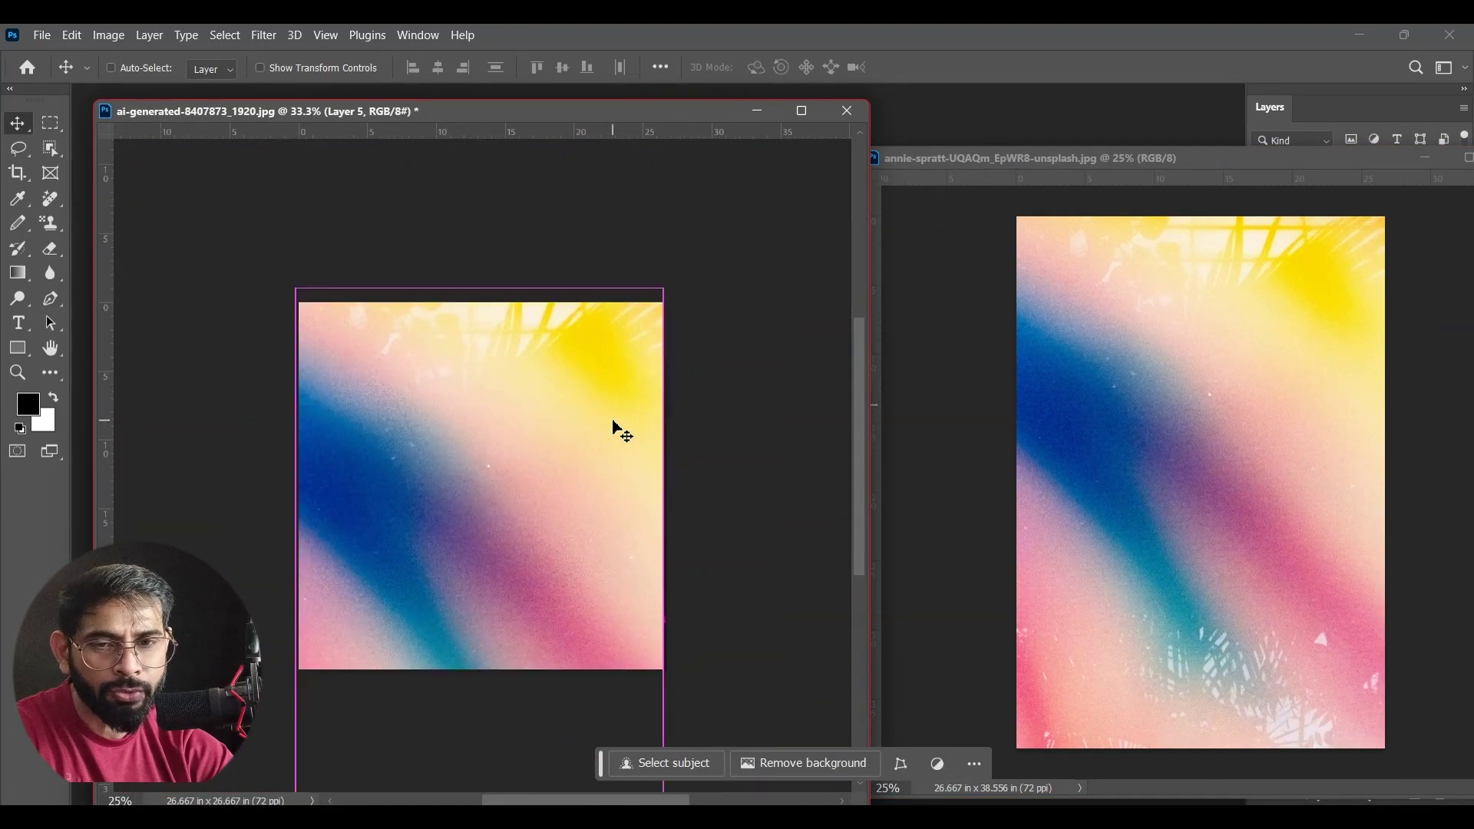
key("ctrl+minus")
key("ctrl+minus")
Step: Position the gradient over the canvas, close the gradient image window, and select Layer 5
key("ctrl+t")
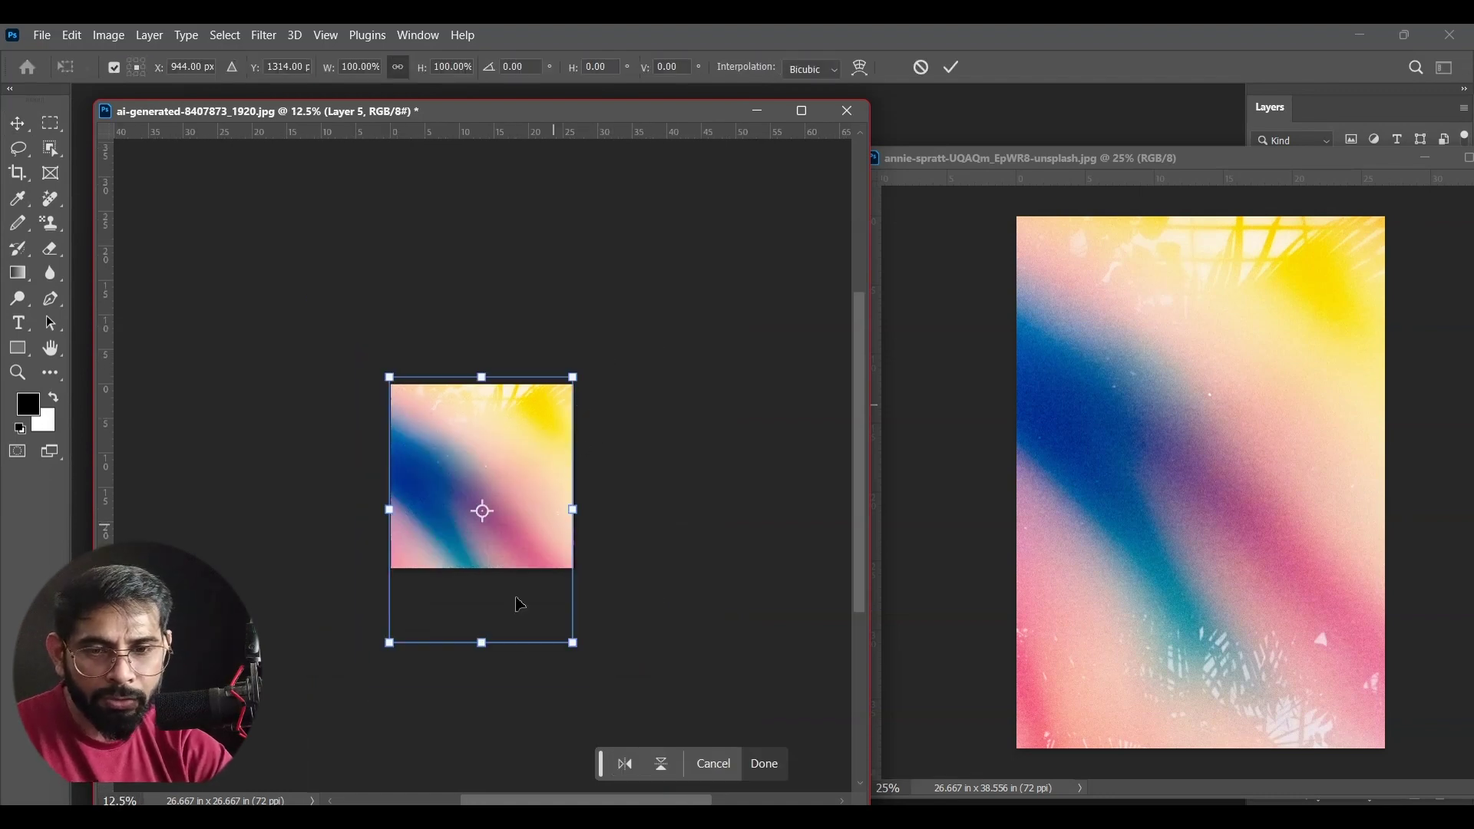
left_click_drag(488, 447, 486, 457)
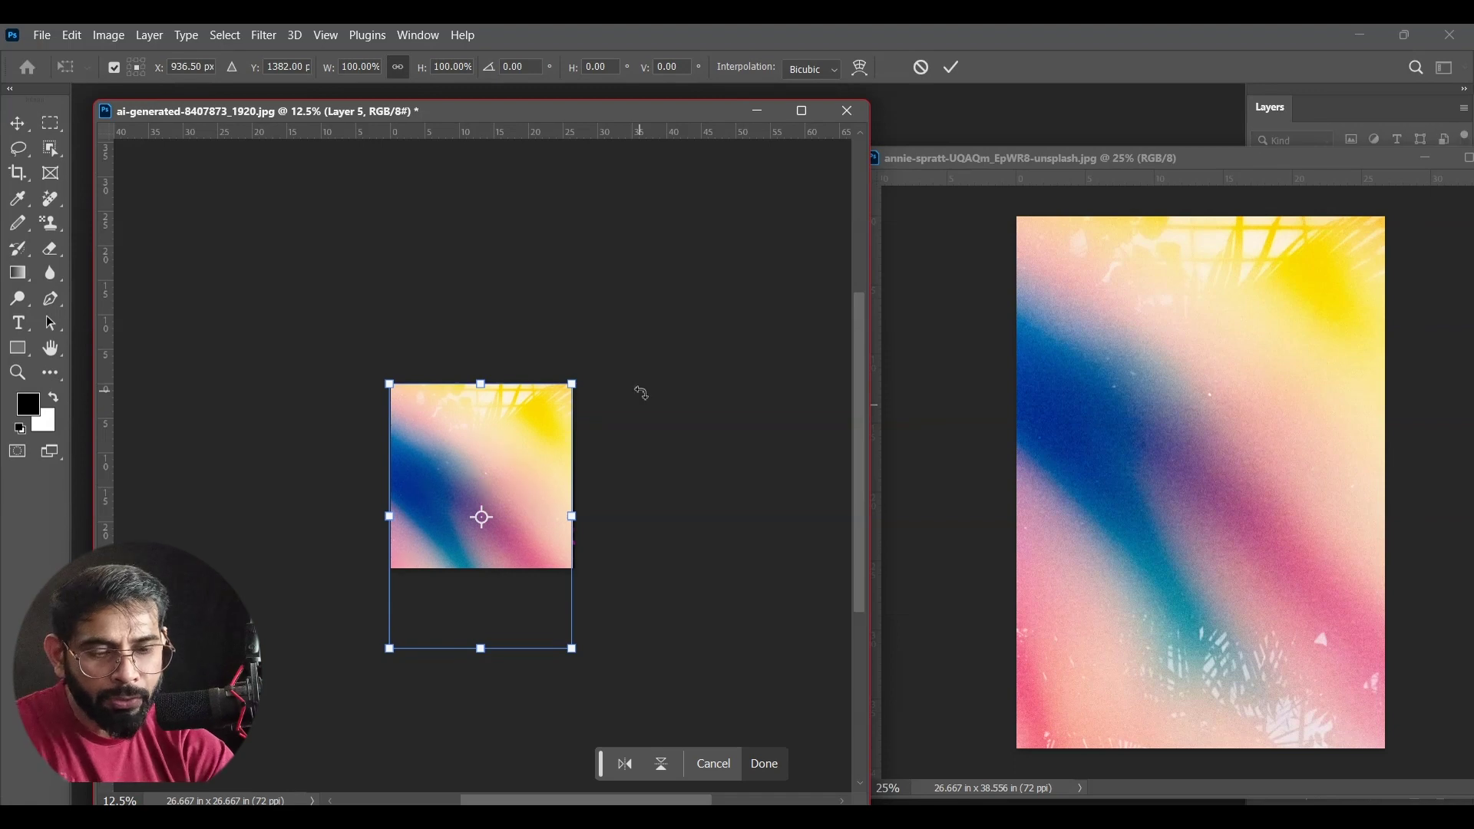
key("Return")
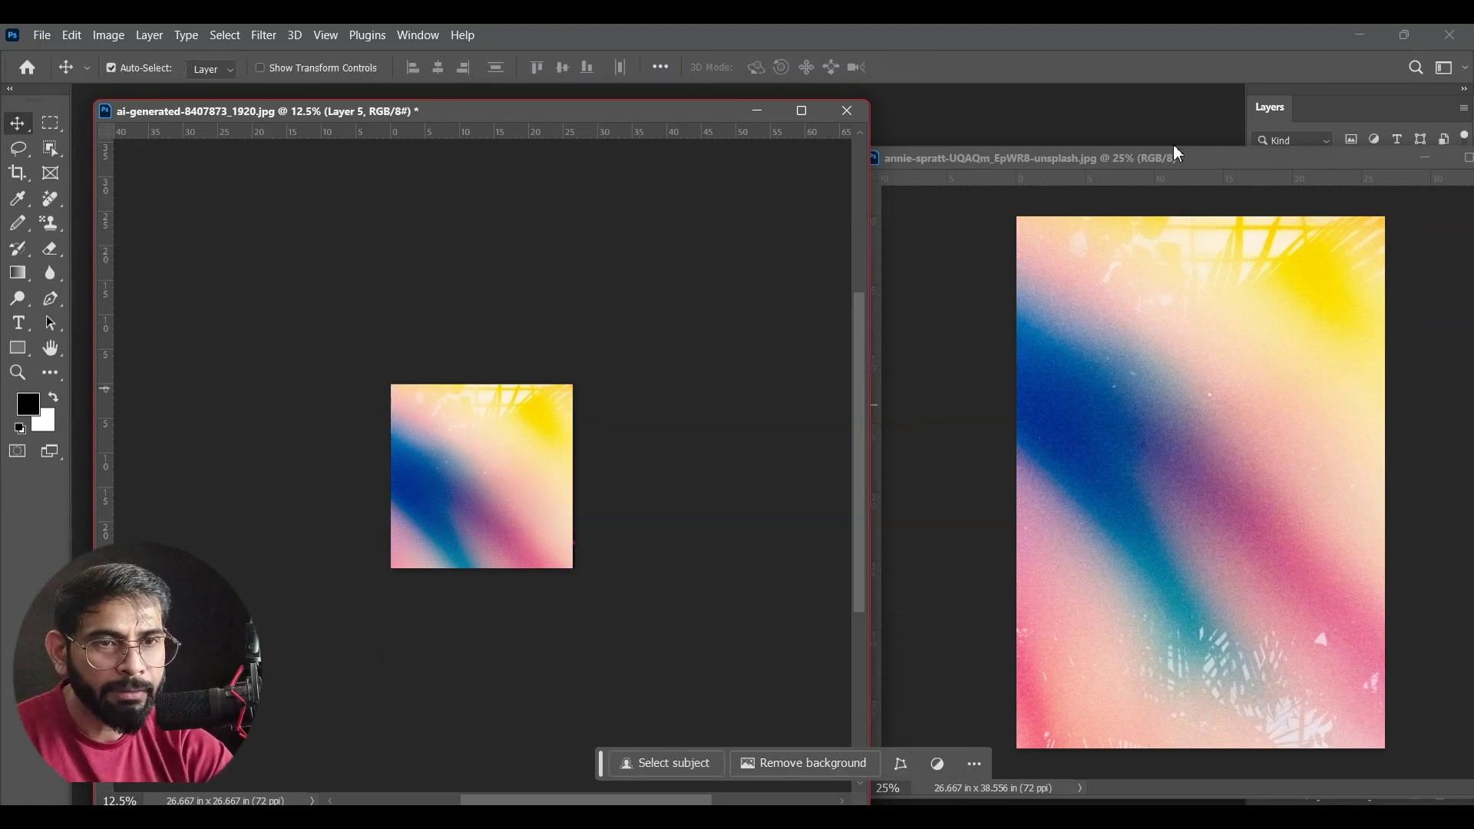
left_click_drag(1128, 163, 1063, 201)
left_click(1125, 187)
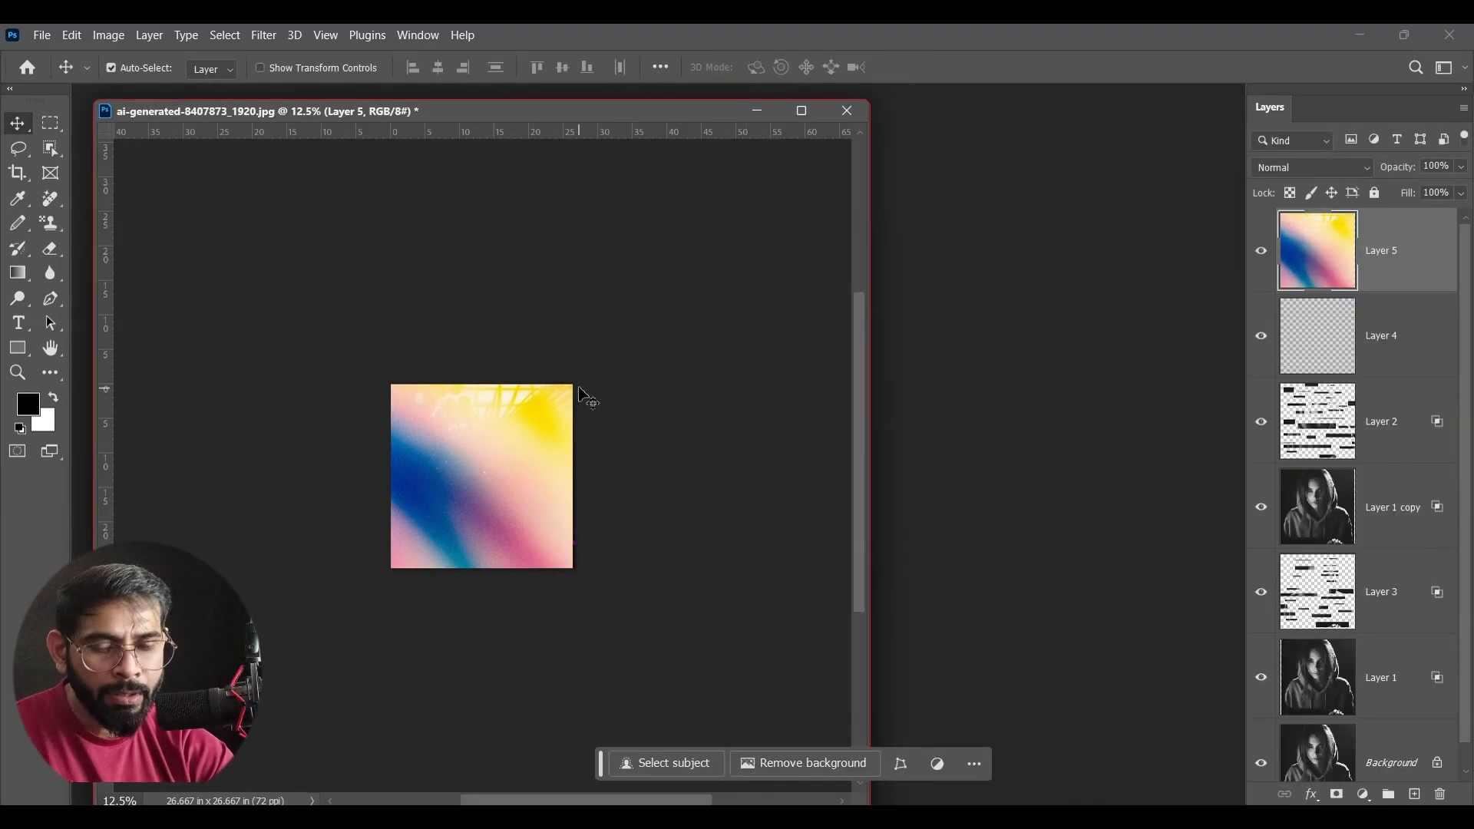
left_click(584, 396)
key("ctrl+plus")
key("ctrl+plus")
key("ctrl+plus")
left_click(1318, 242)
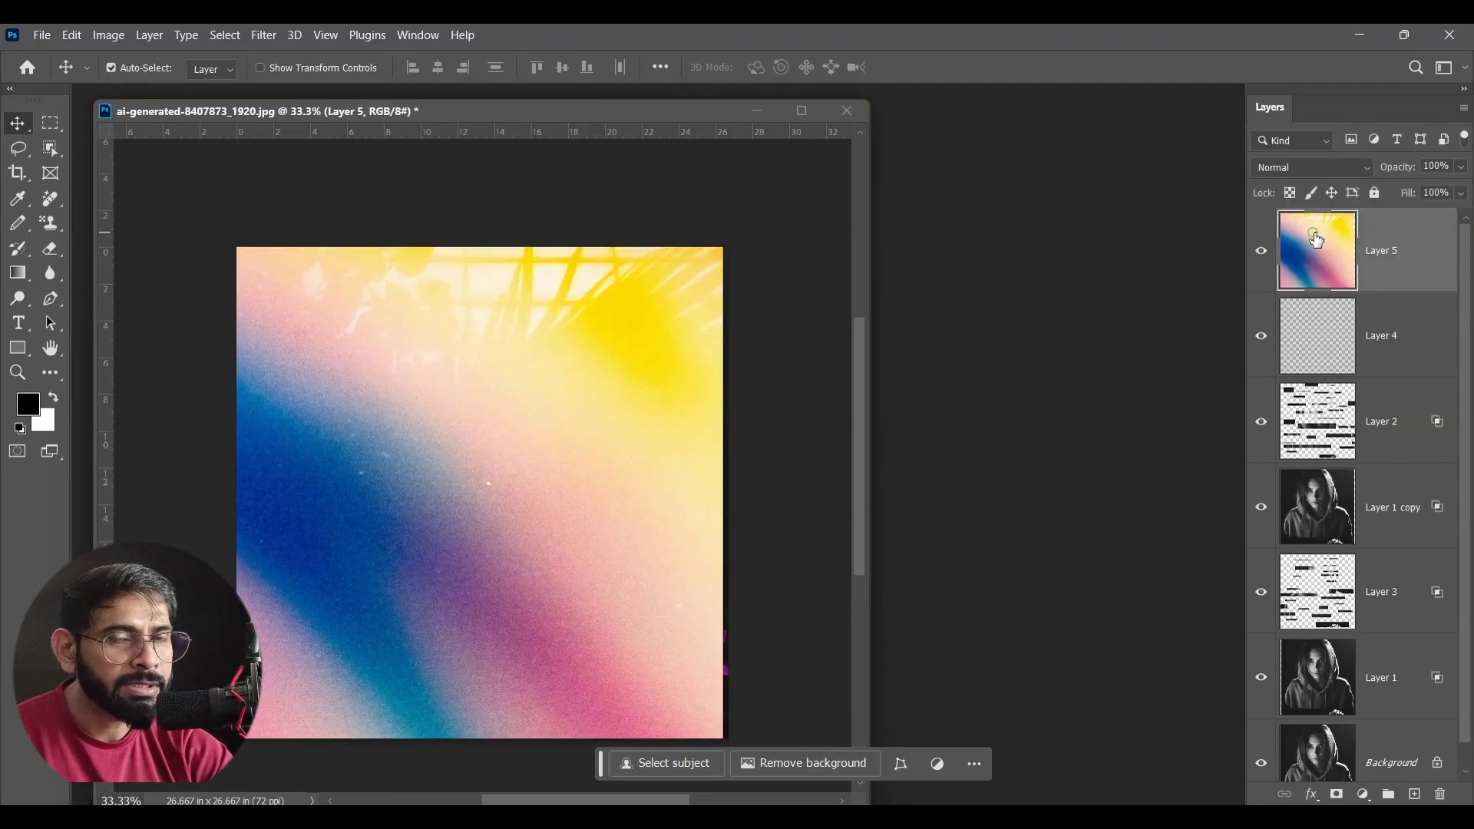
Step: Set gradient Layer 5 to Soft Light and move scanline Layer 4 above it
left_click(1305, 161)
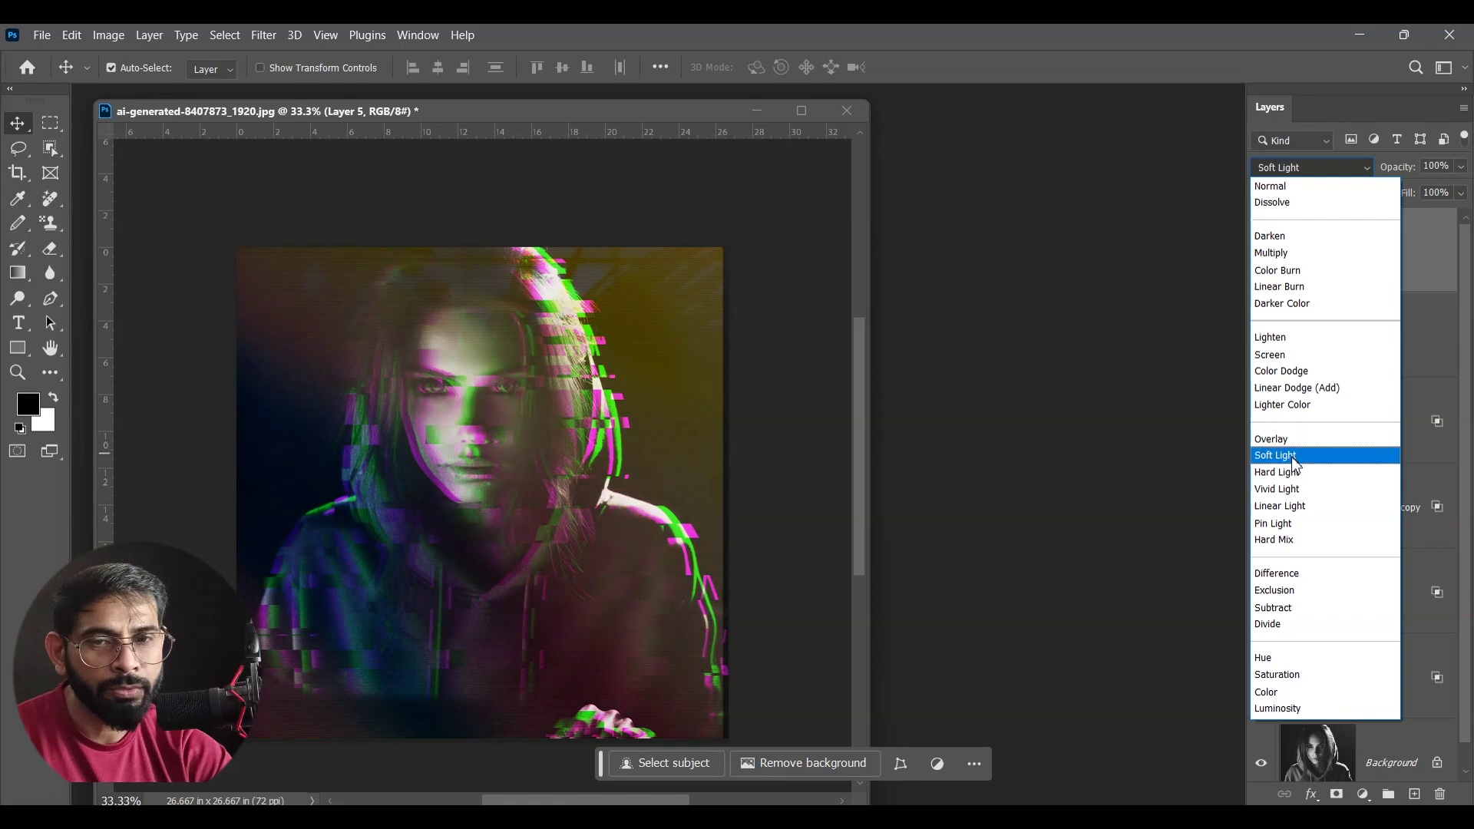
left_click(1320, 458)
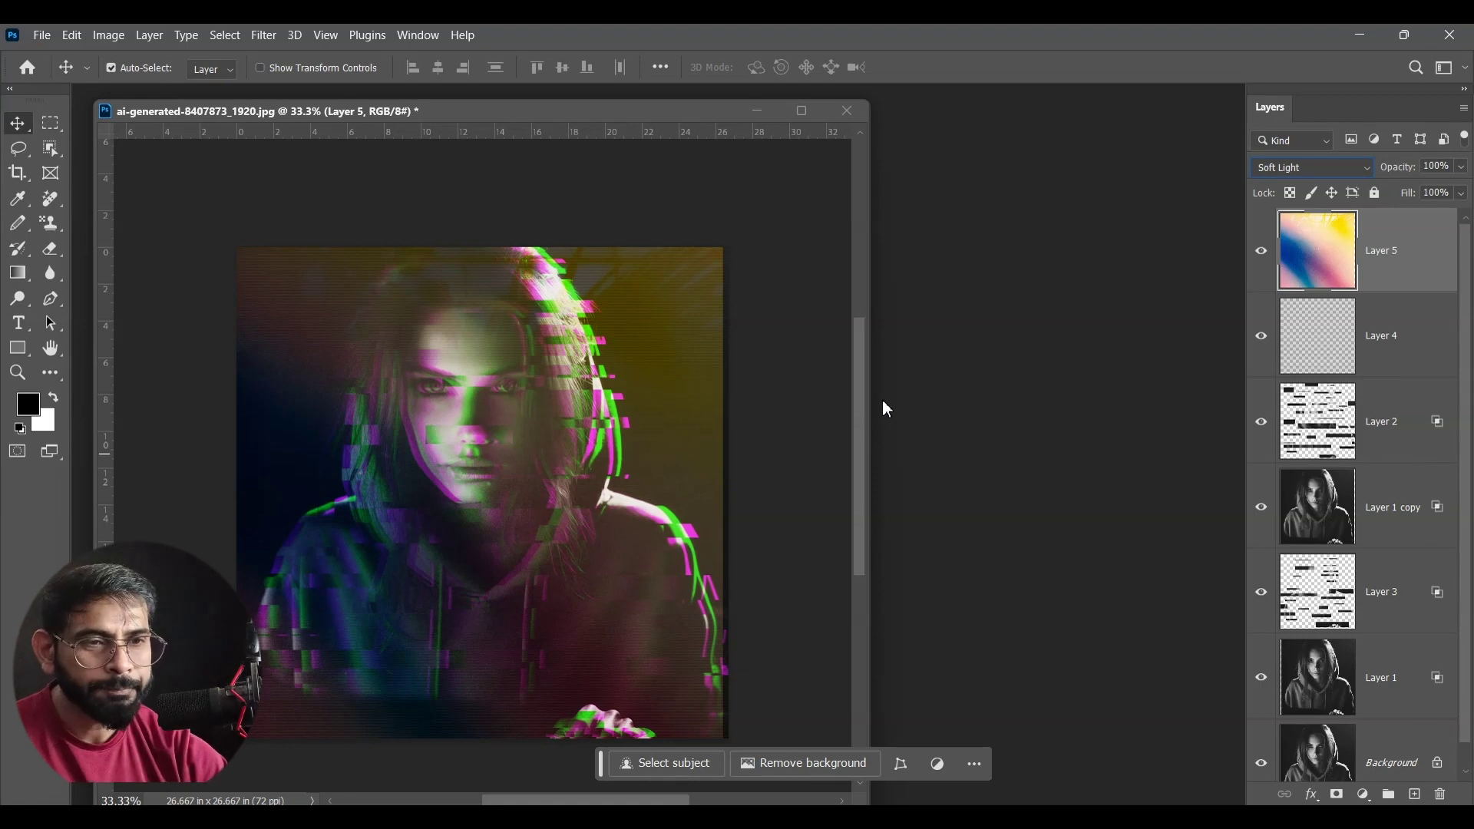
left_click_drag(1421, 368, 1402, 240)
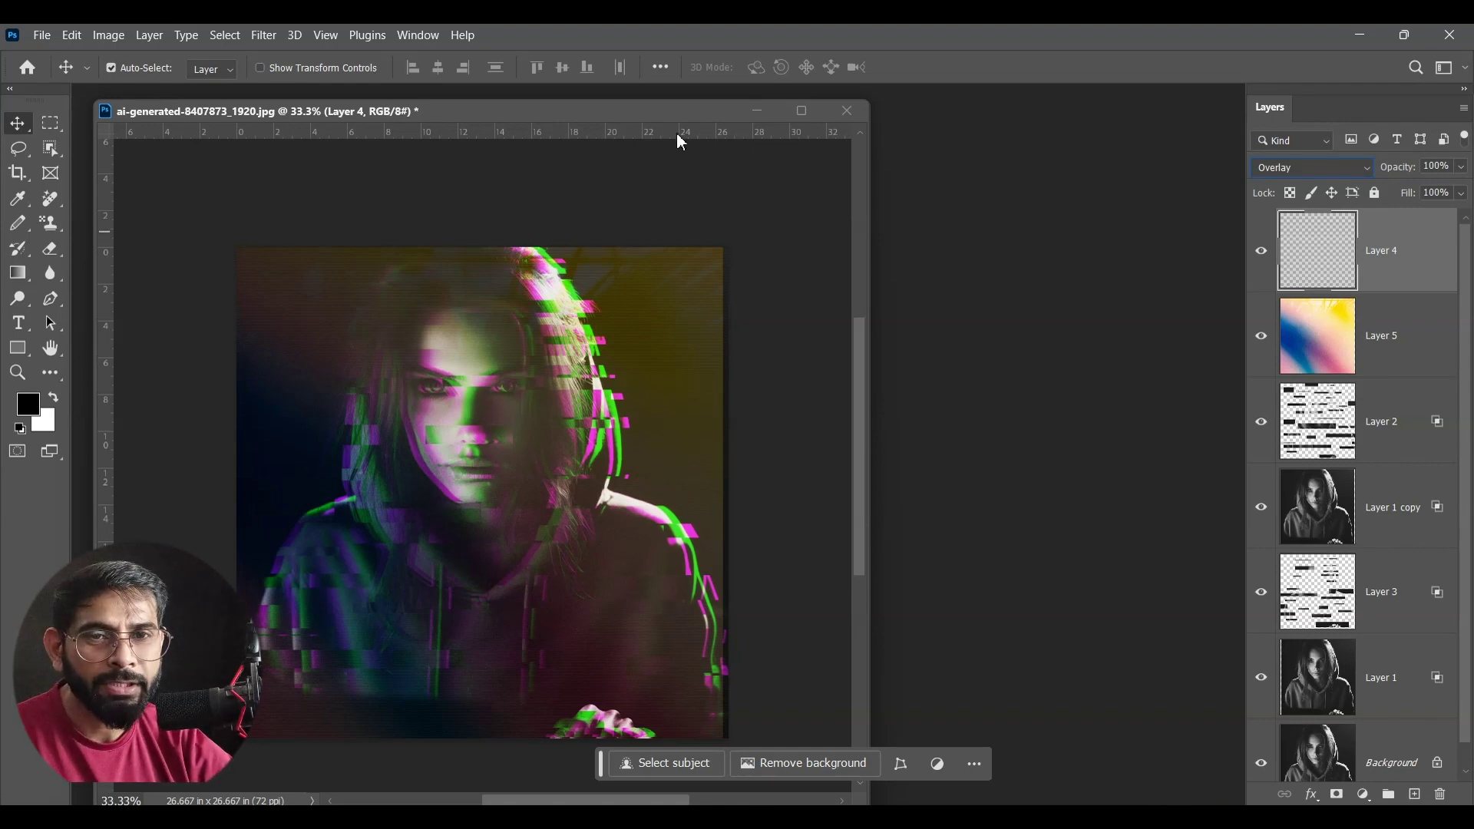
left_click_drag(676, 119, 774, 110)
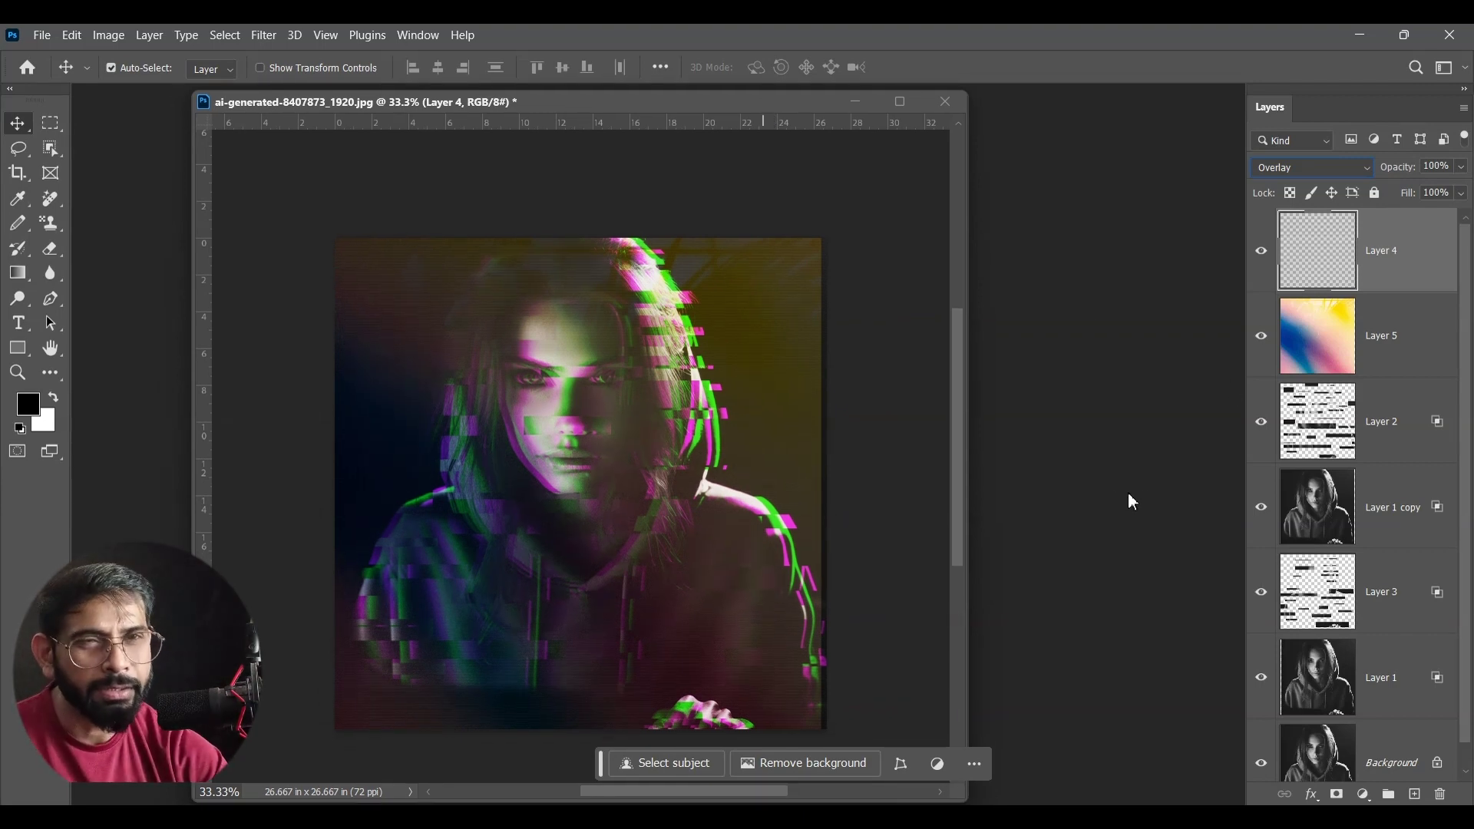
Step: Type 'GLICH' and scale it across the lower part of the portrait
left_click(425, 591)
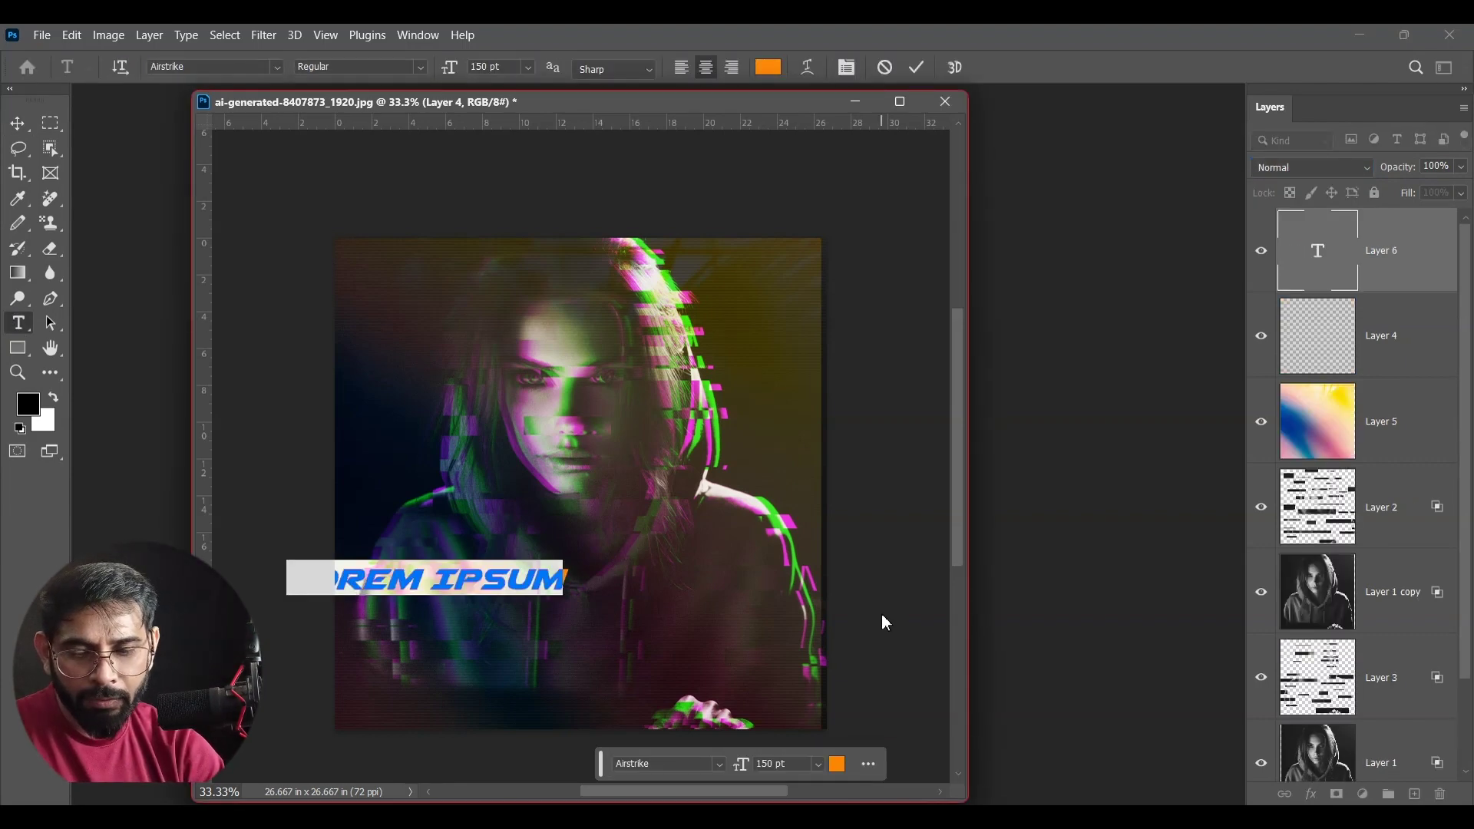
key("Left")
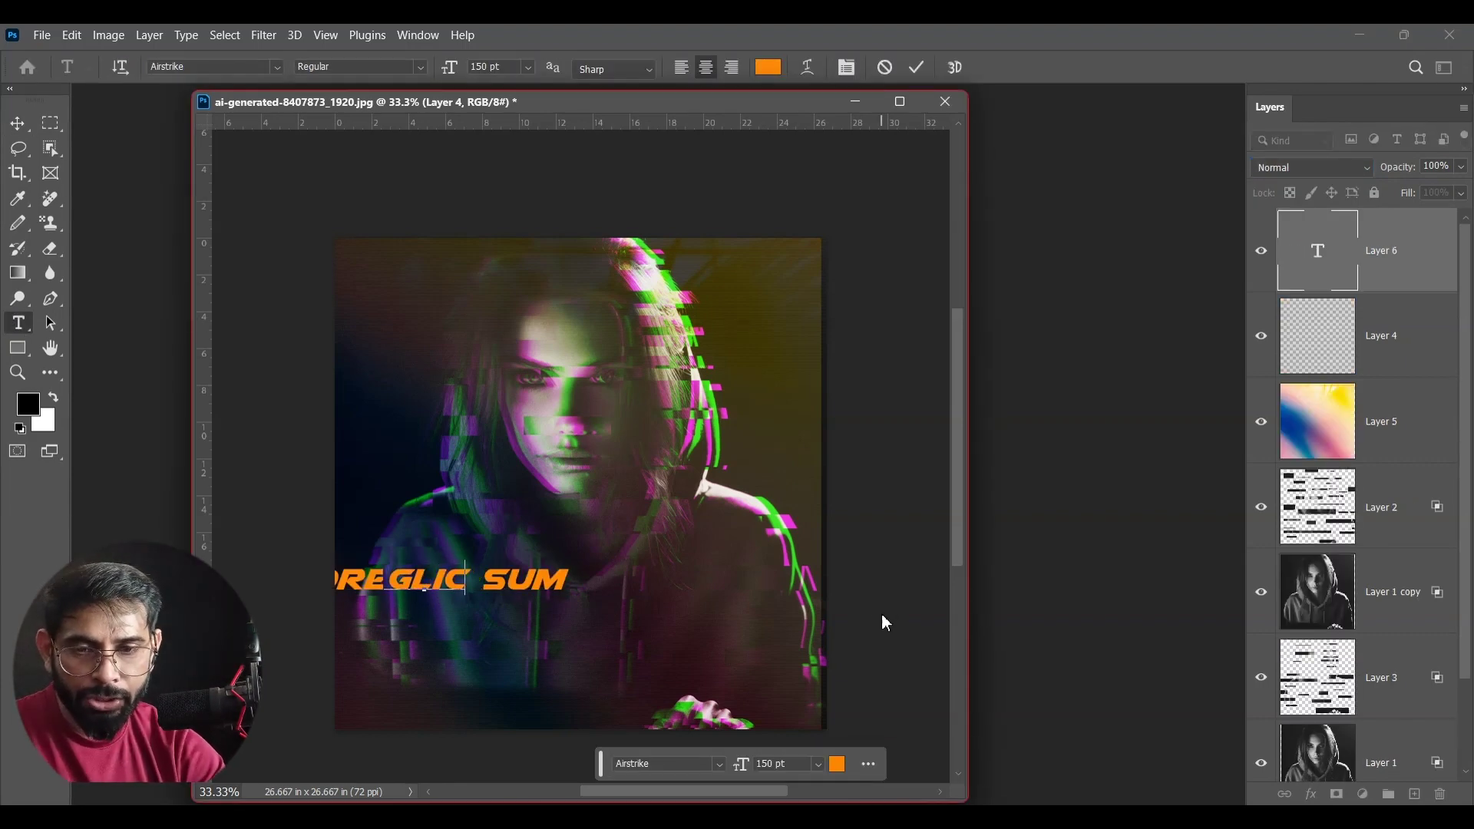
type("GLICH")
left_click(22, 129)
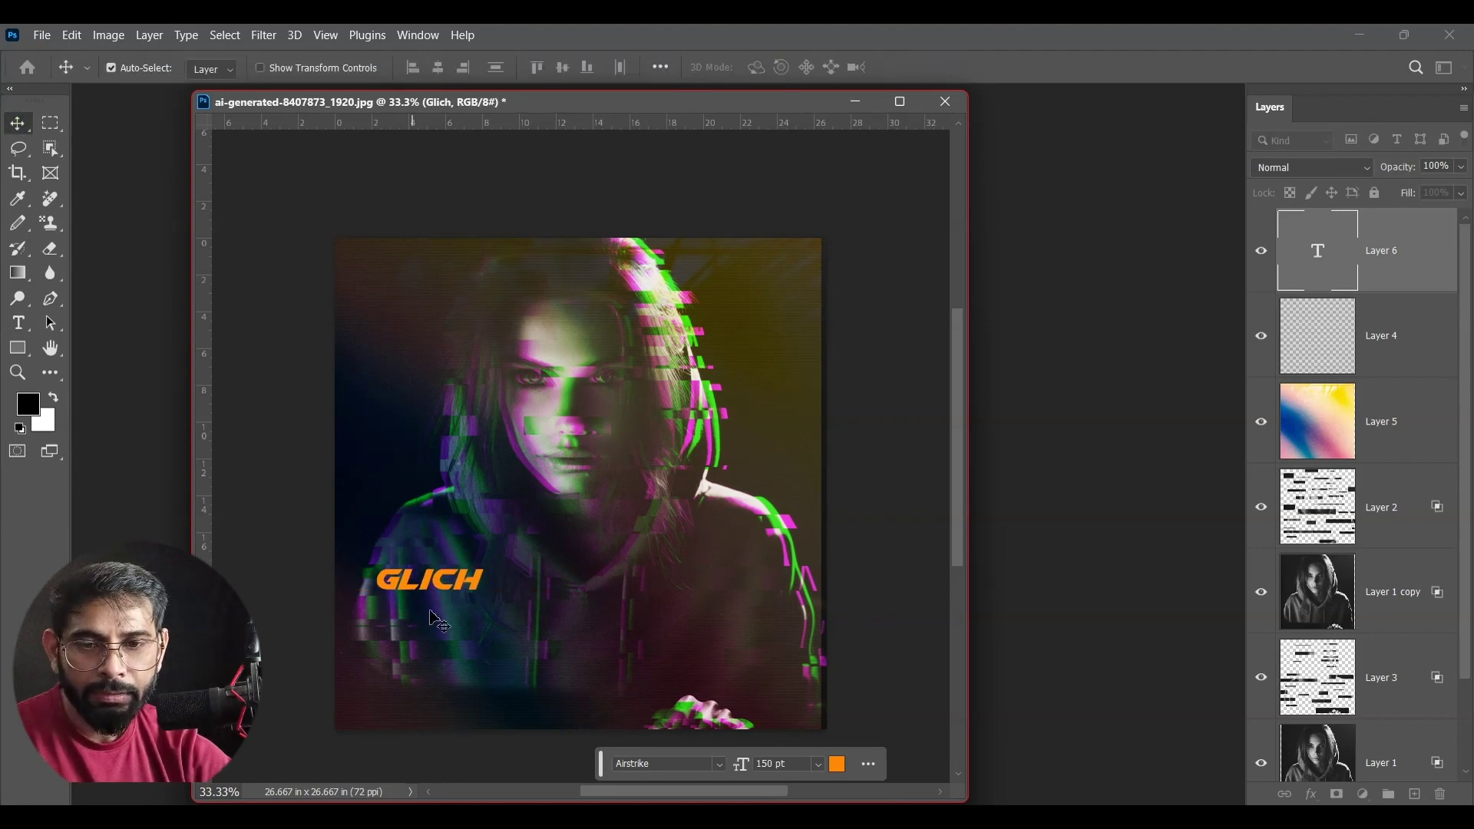
key("ctrl+t")
left_click_drag(395, 606, 764, 653)
key("Return")
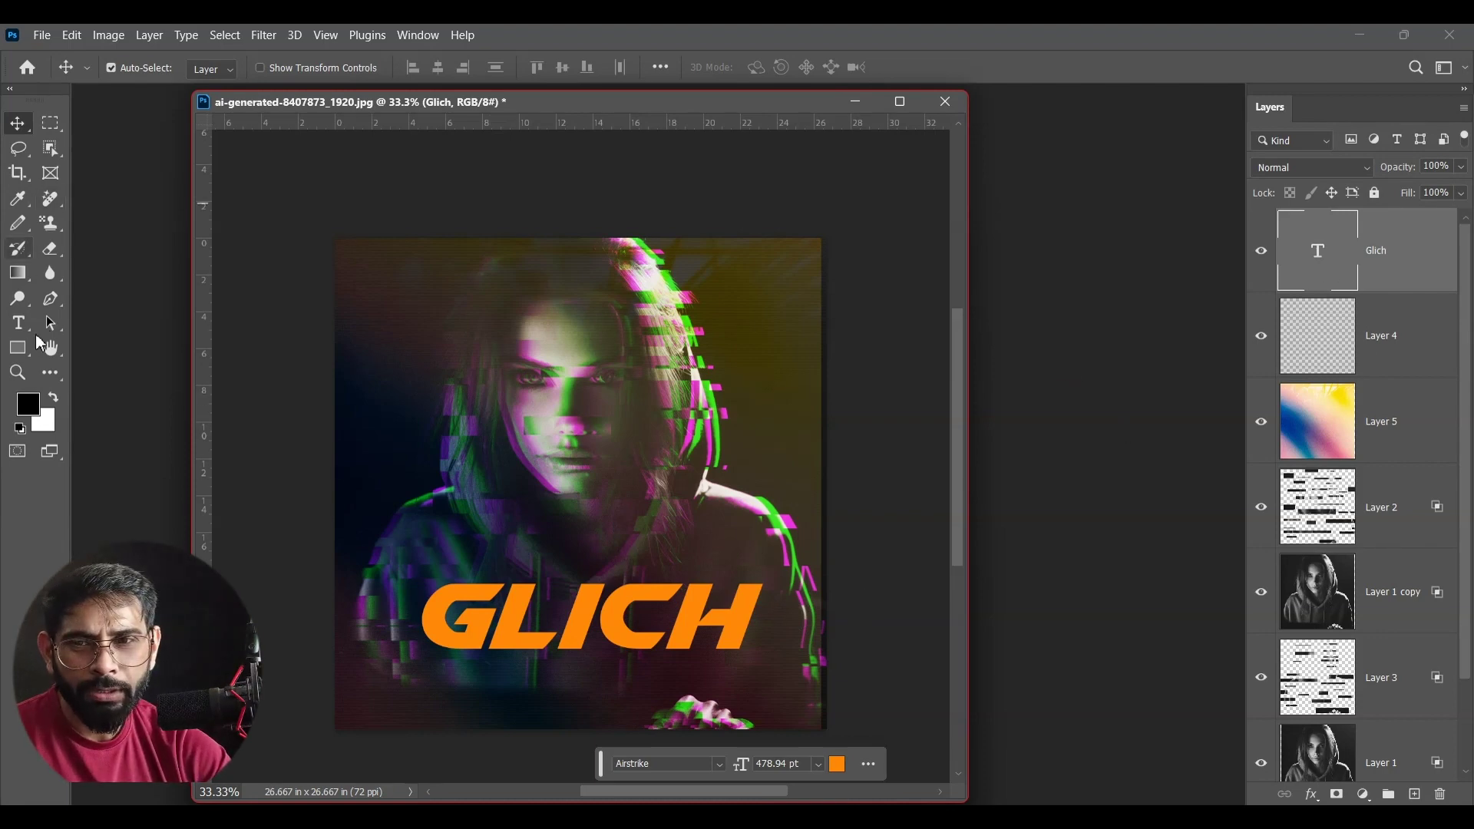
Step: Colour the GLICH letters white and duplicate the text layer as 'Glich copy'
left_click(18, 323)
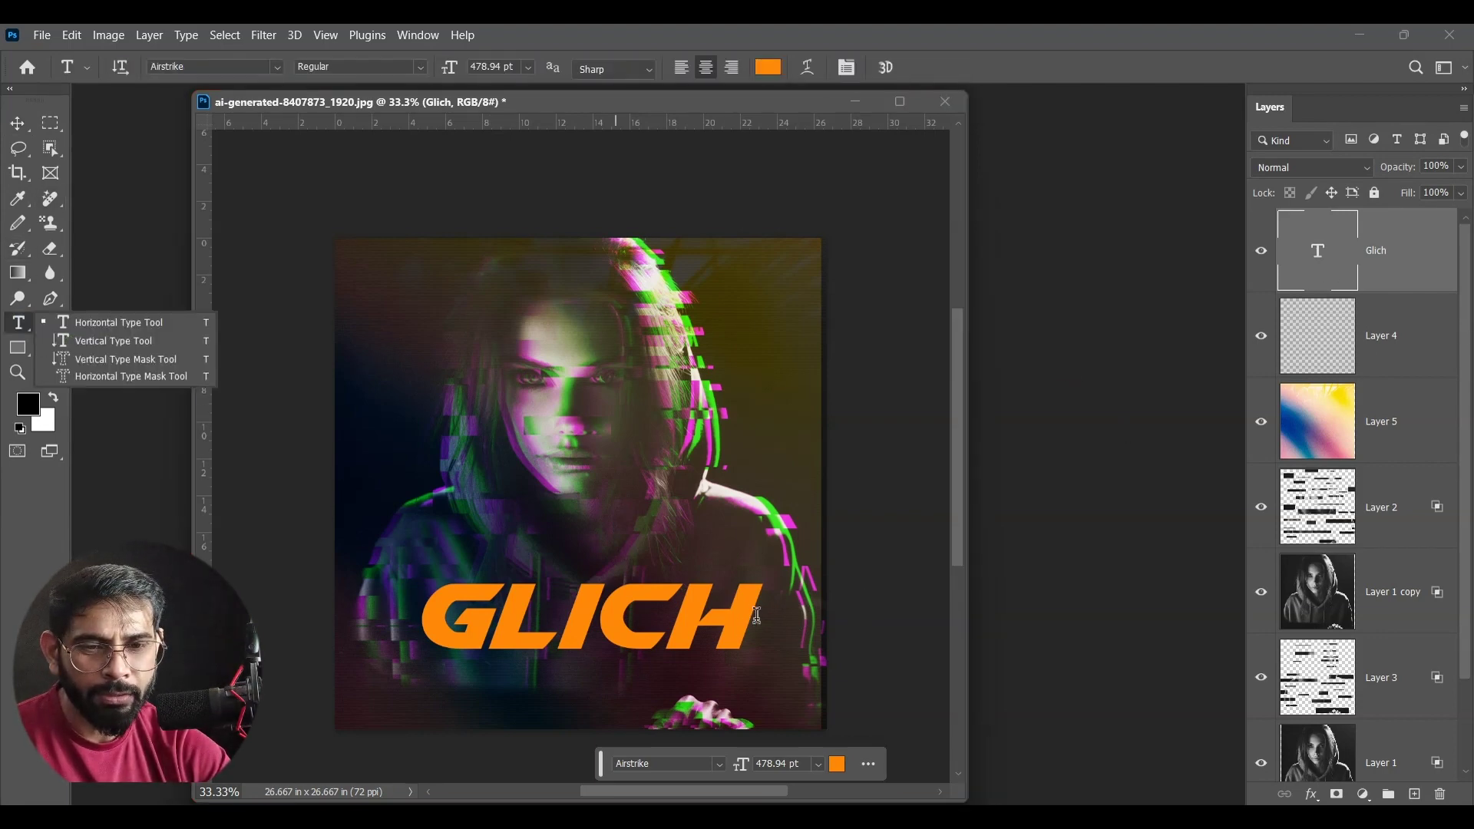
left_click_drag(757, 614, 422, 614)
key("ctrl+BackSpace")
key("ctrl+Return")
key("v")
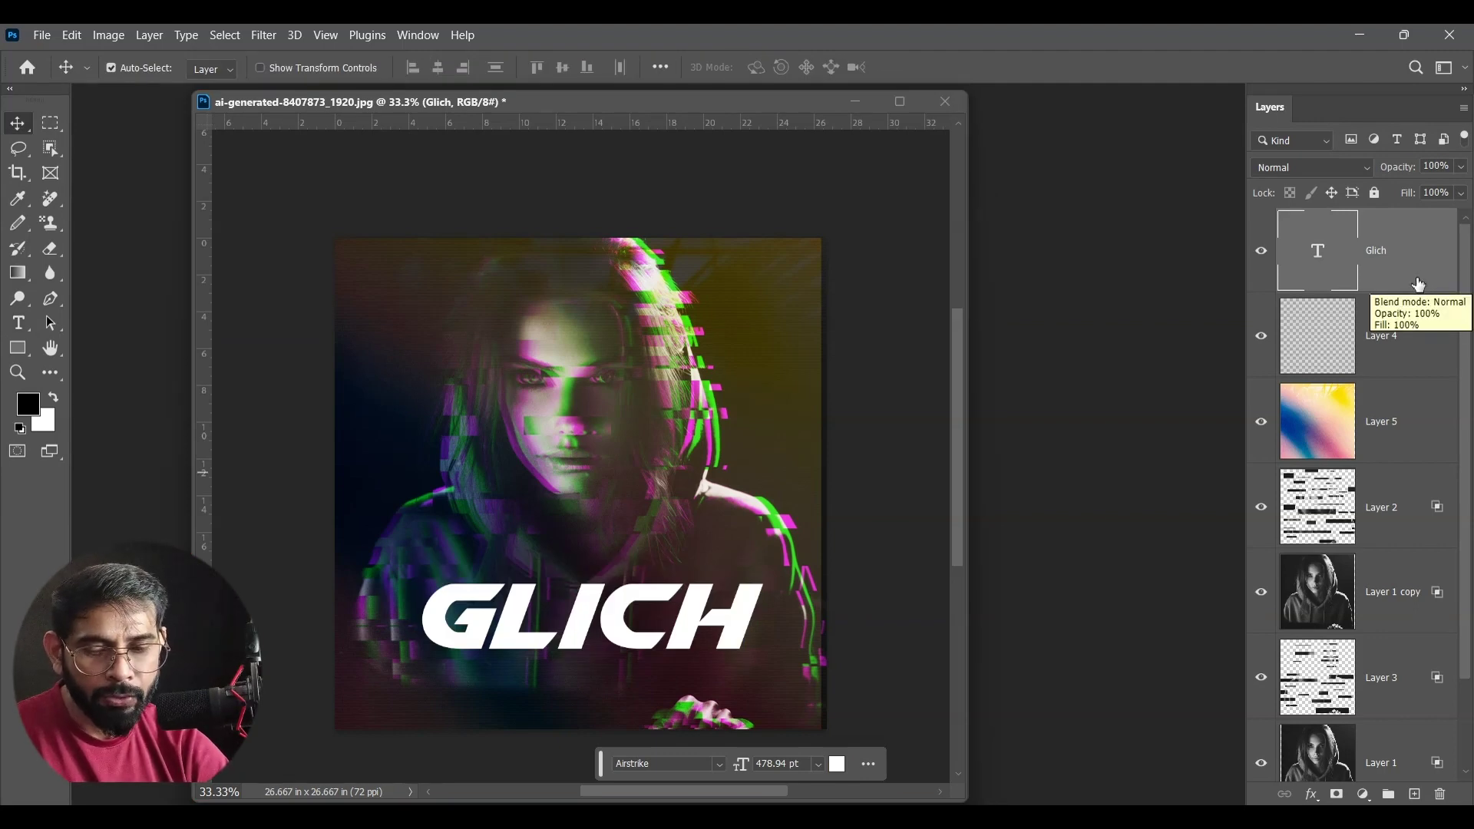
key("ctrl+j")
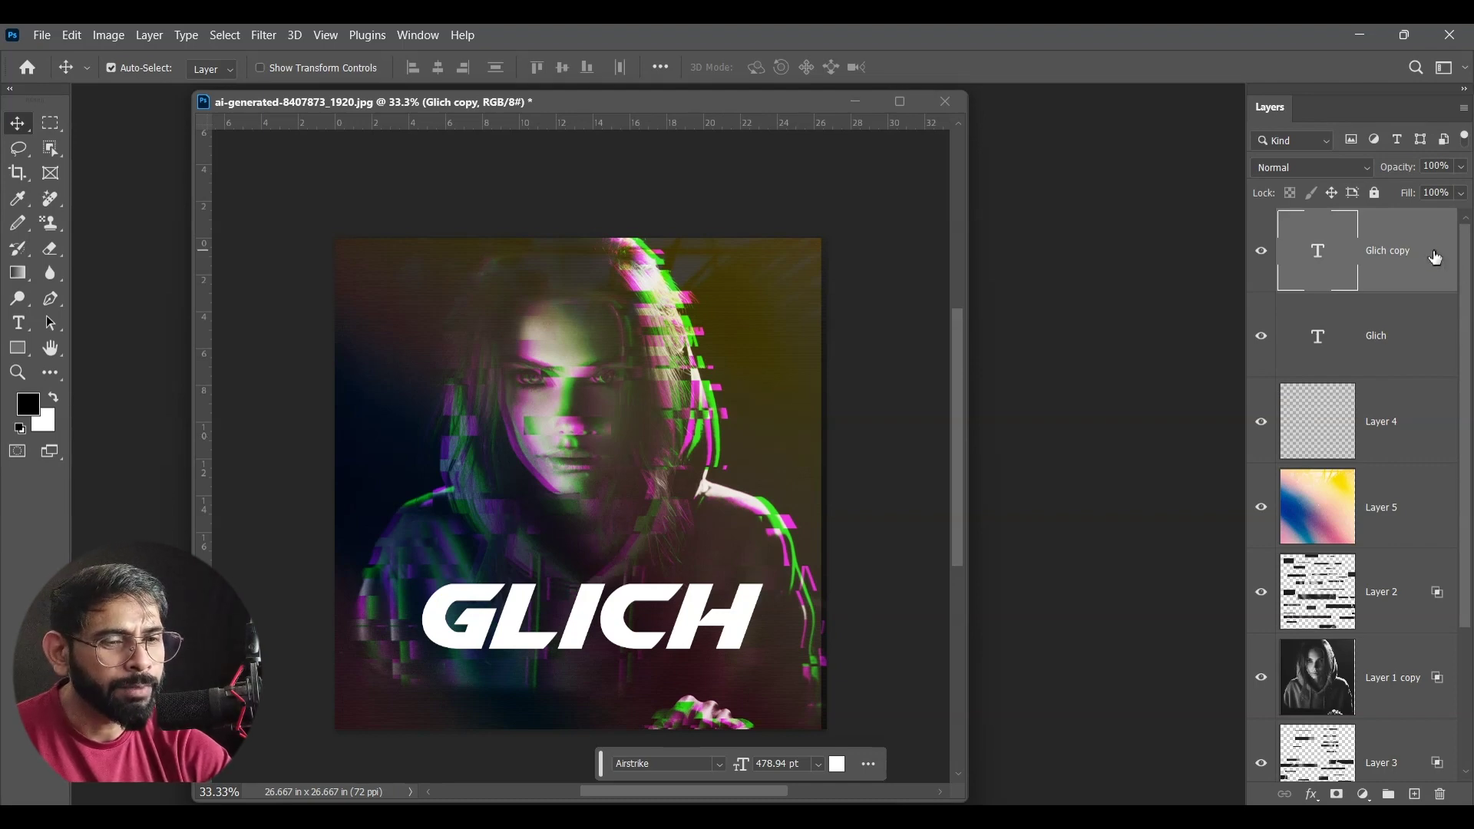
Step: Turn off the R channel on Glich copy and nudge it right for a cyan fringe
double_click(1436, 258)
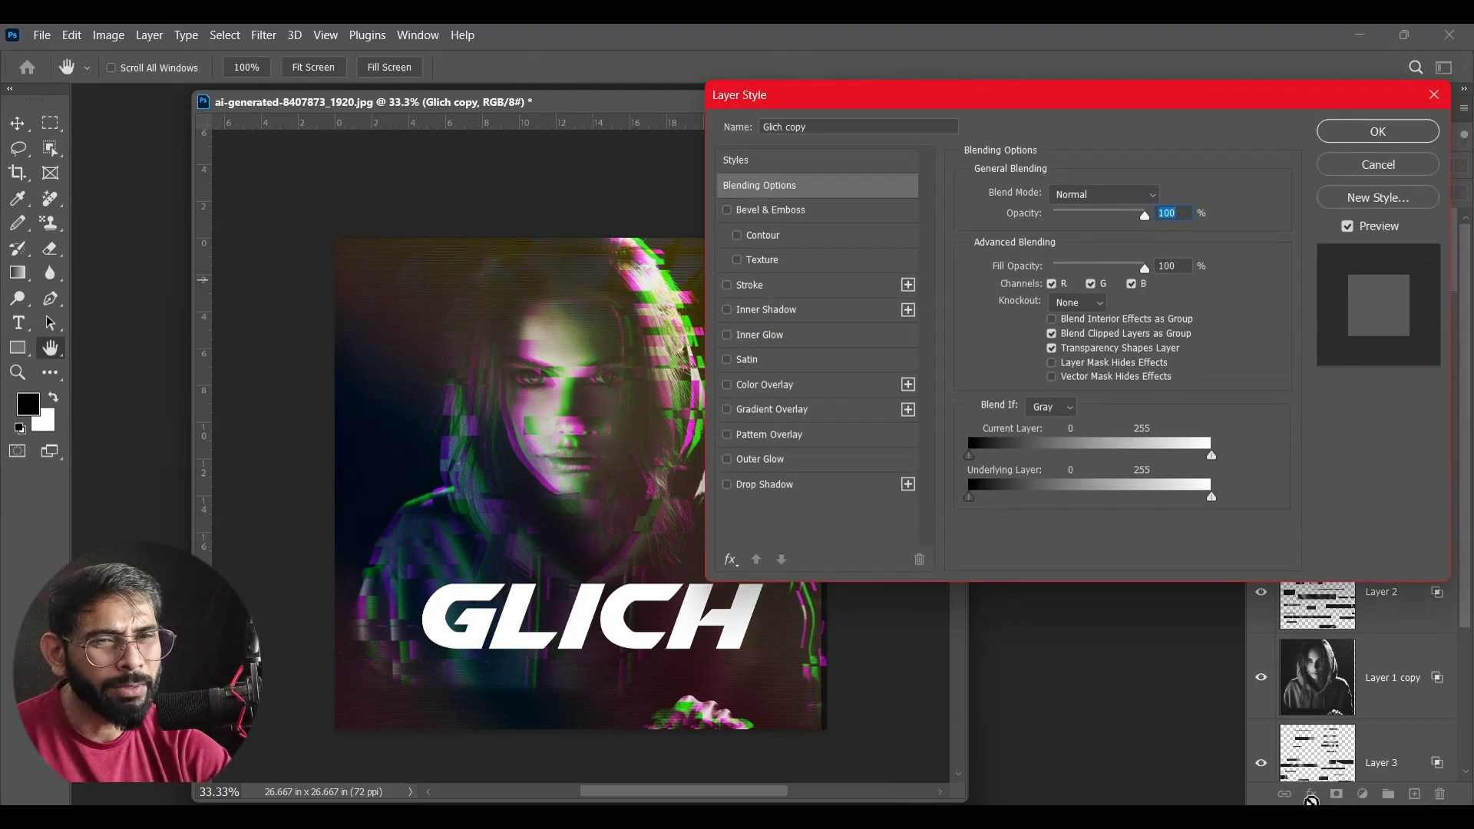
left_click_drag(933, 105, 793, 119)
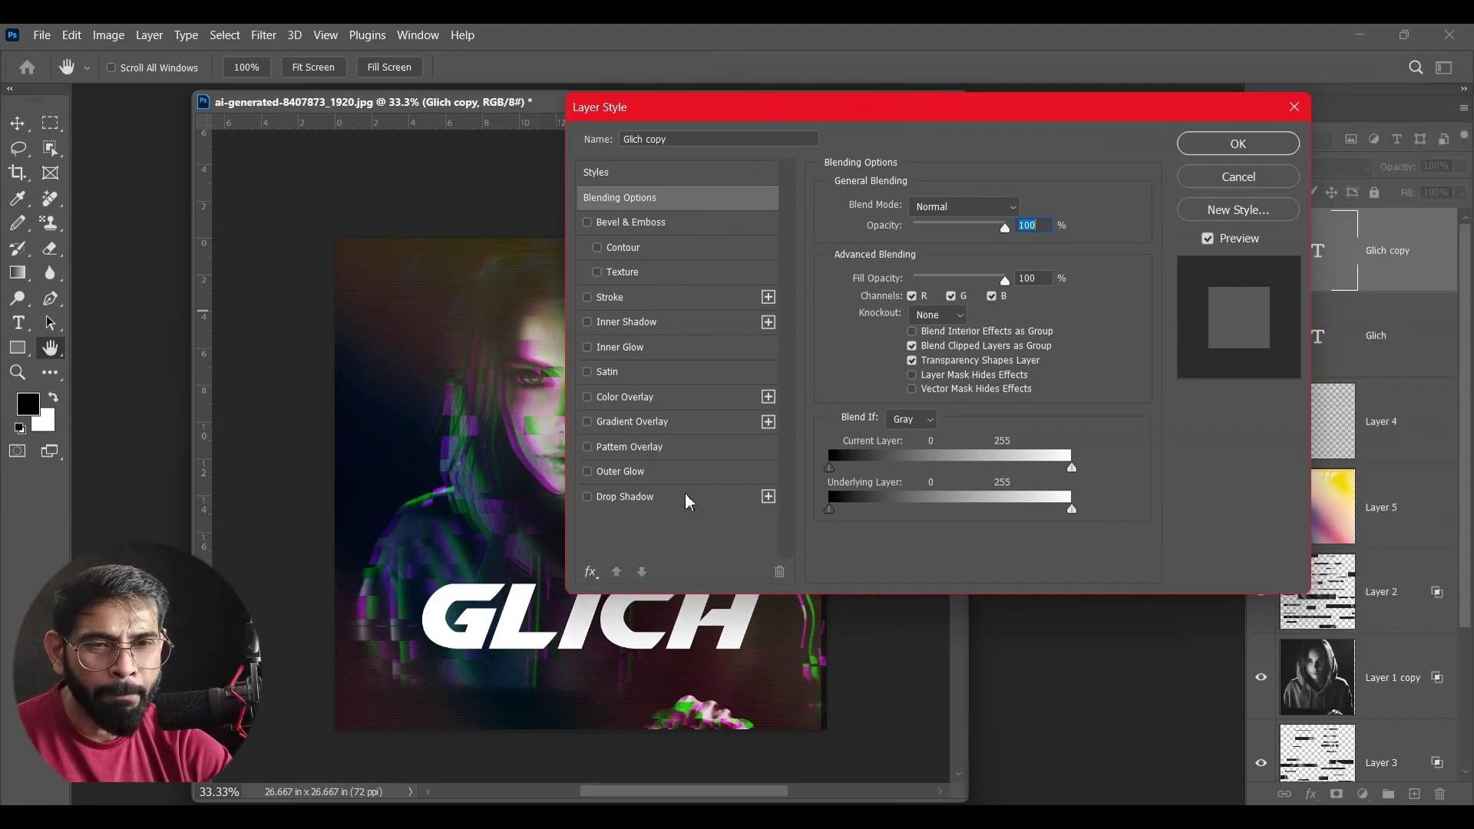
left_click(913, 297)
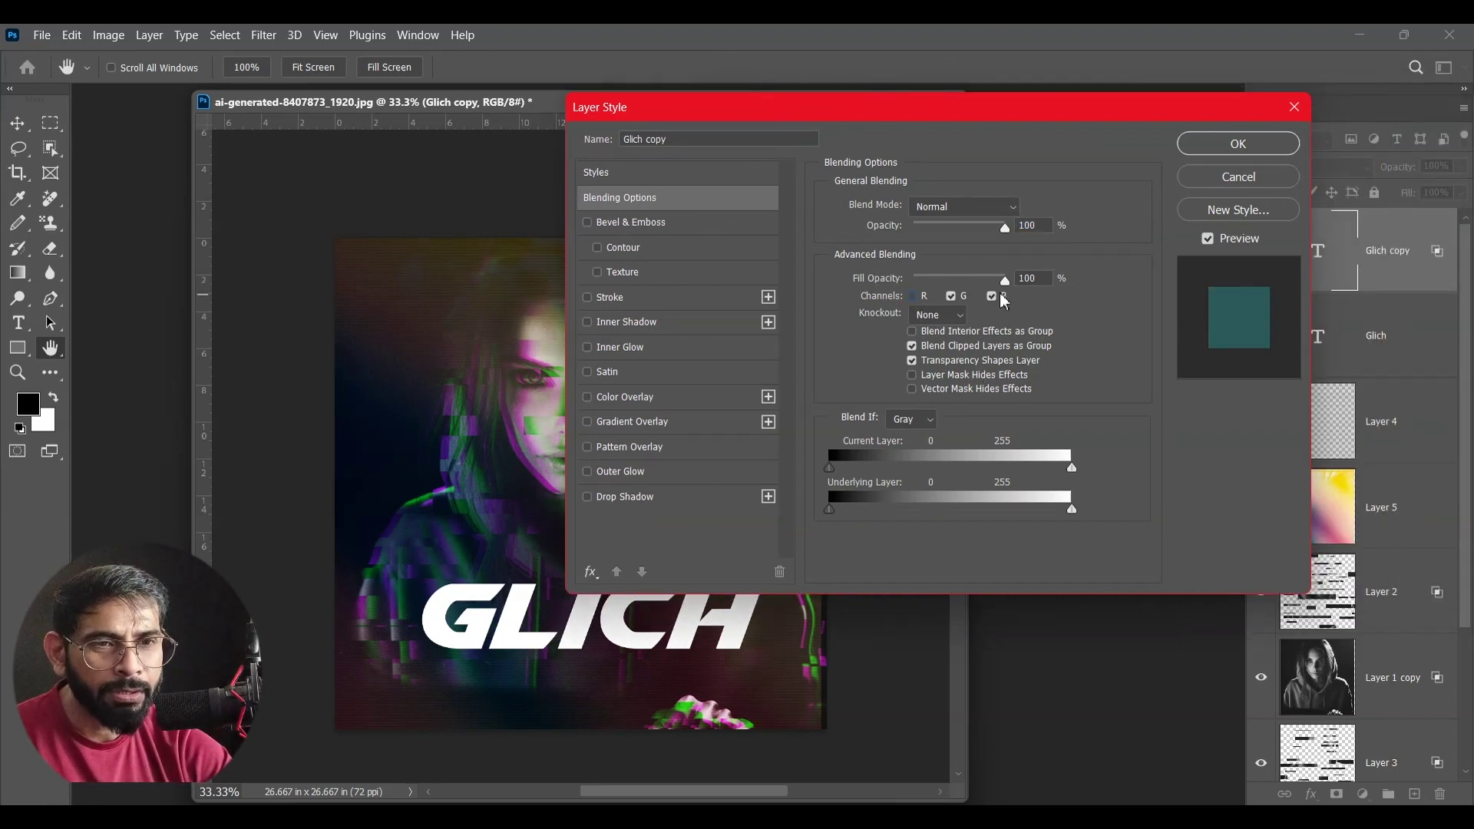
left_click(1221, 152)
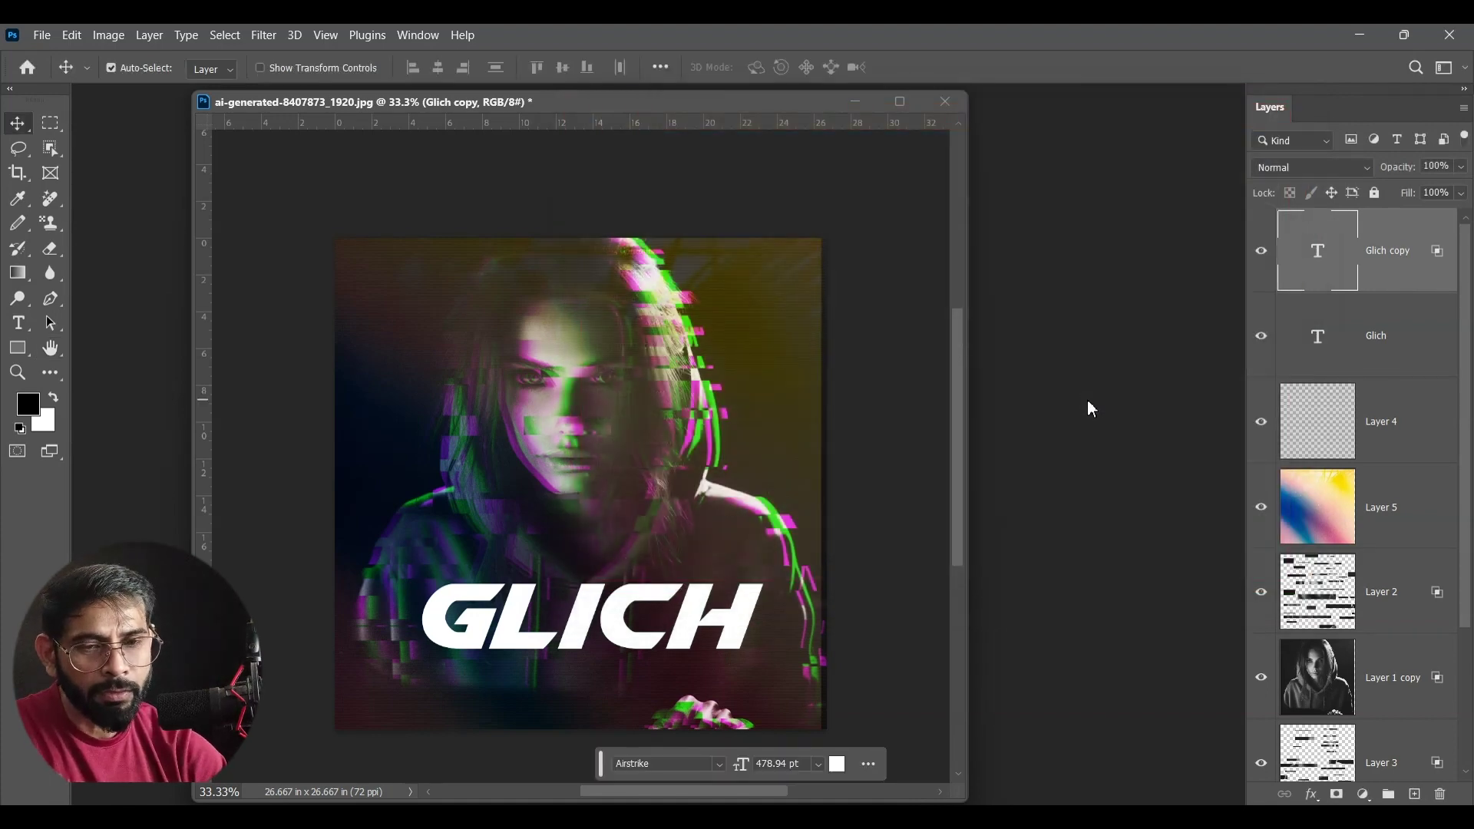
key("shift+Right")
key("shift+Right")
key("shift+Right")
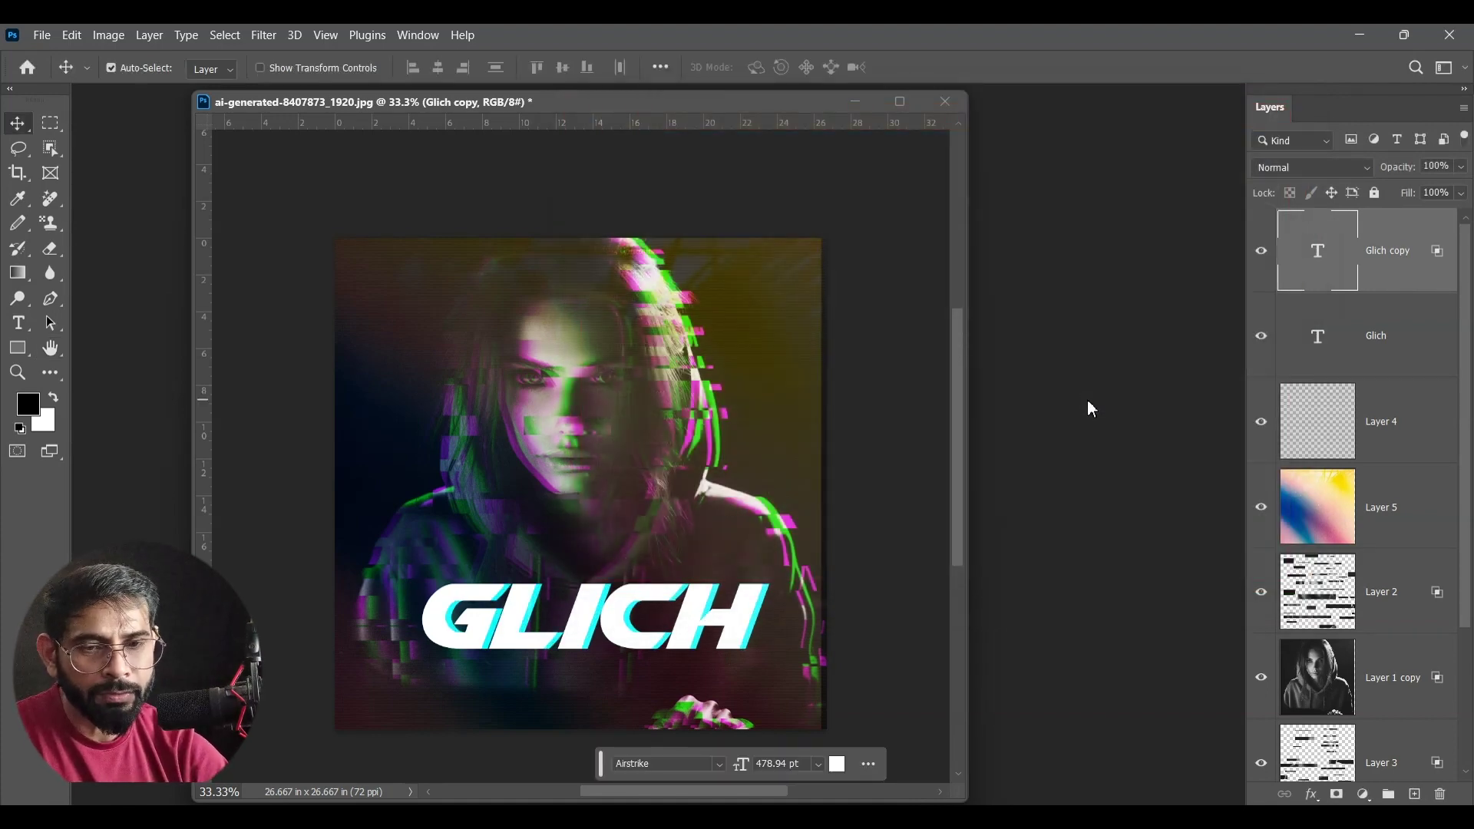
Step: Duplicate to Glich copy 2, turn off its G channel, and nudge it left
key("ctrl+j")
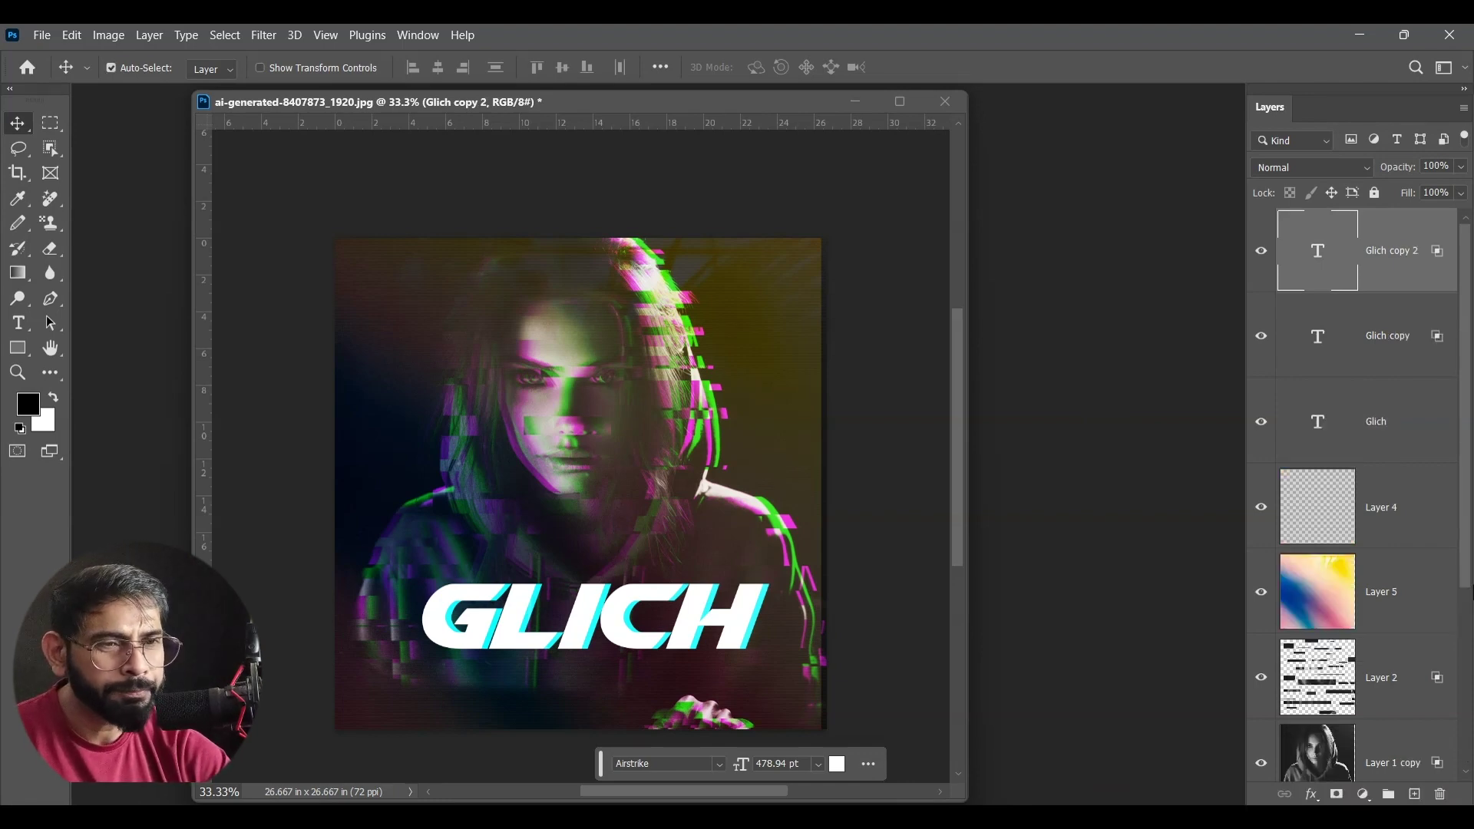
double_click(1434, 260)
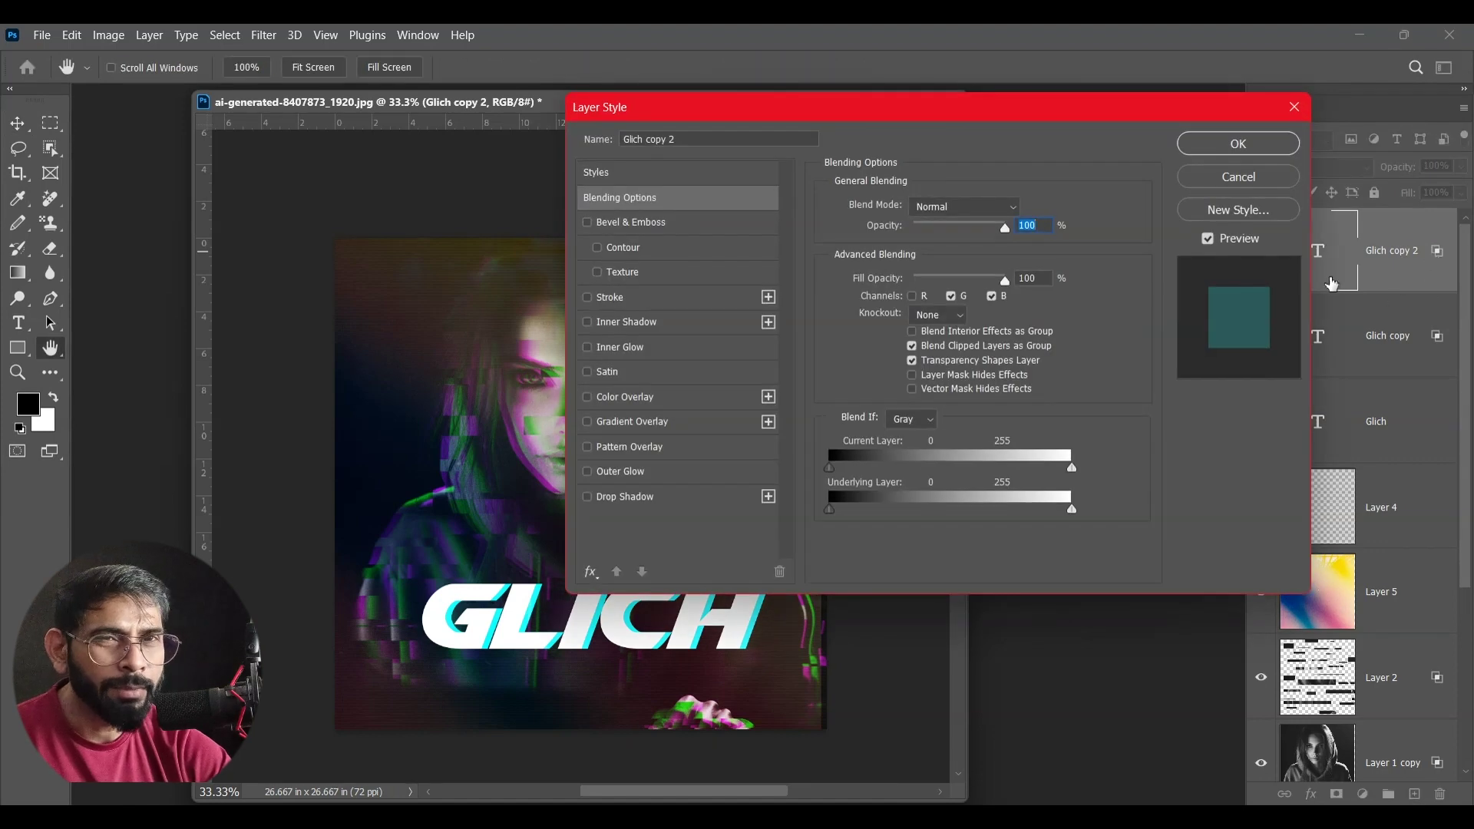
left_click(952, 297)
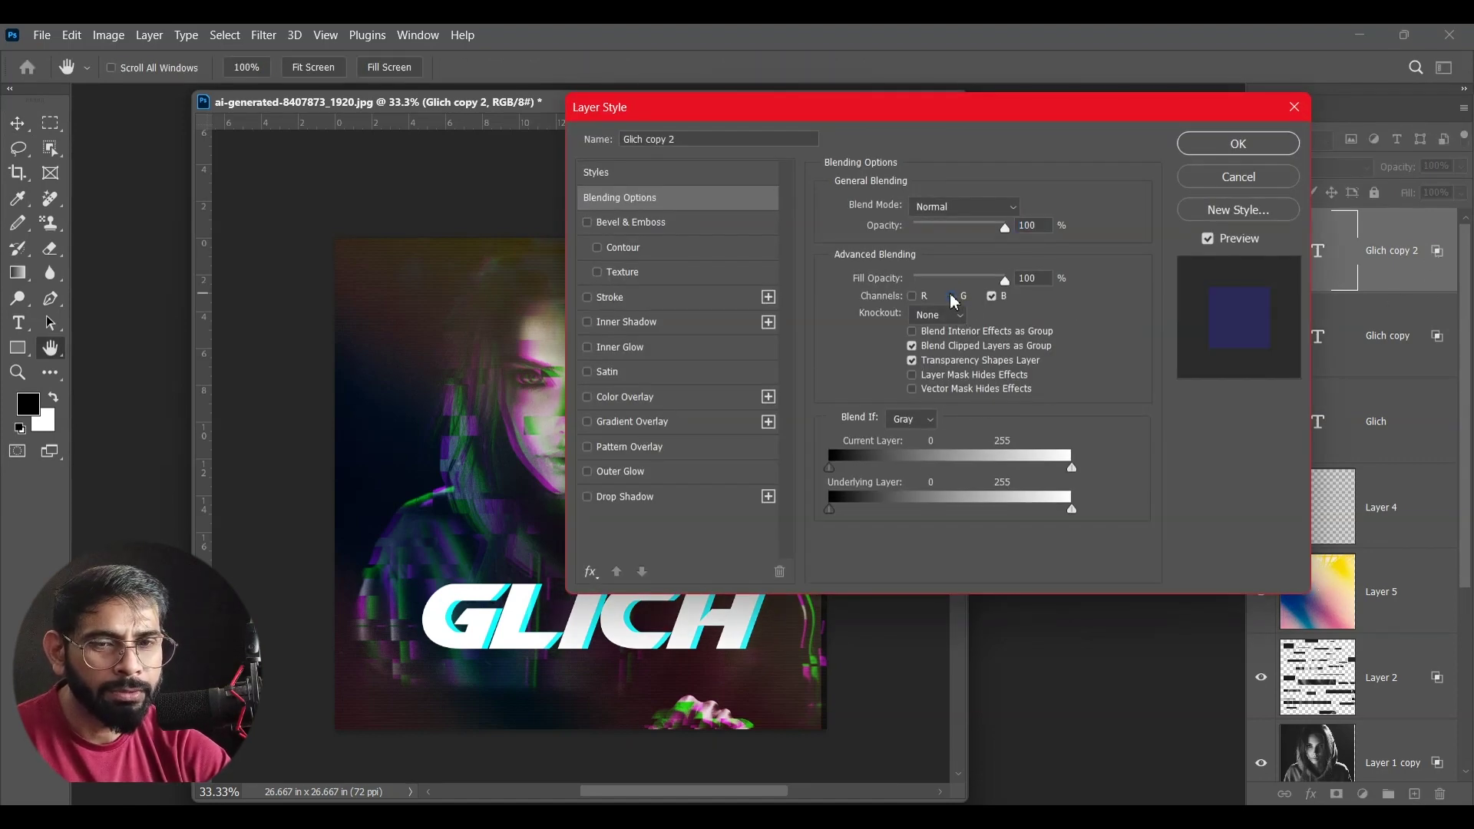
left_click(1238, 146)
key("shift+Left")
key("shift+Left")
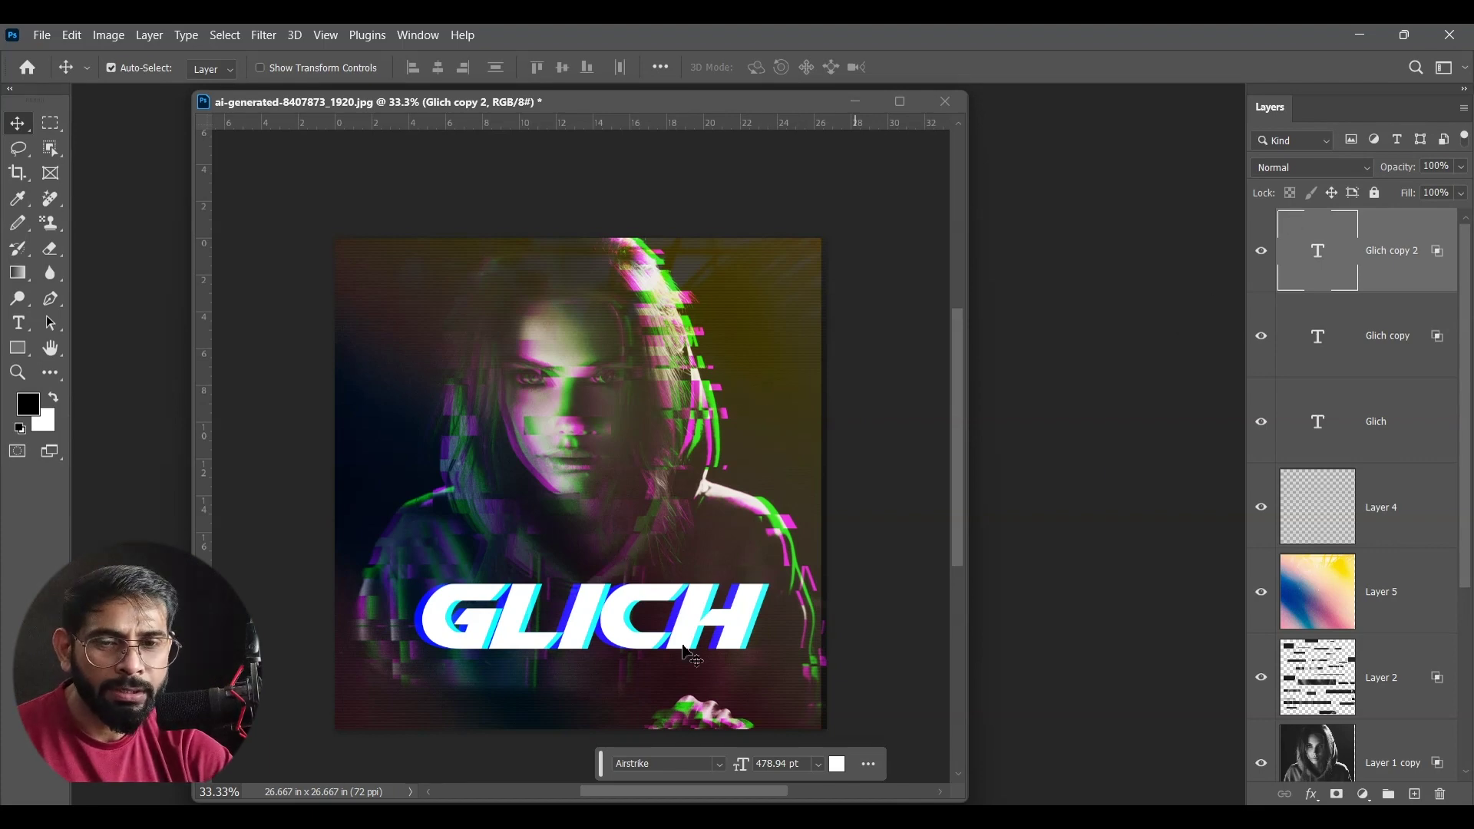
key("ctrl")
Step: Rasterize the Glich copy 2 text layer and clear the letter selection
left_click(1357, 340, "ctrl")
left_click(1362, 350)
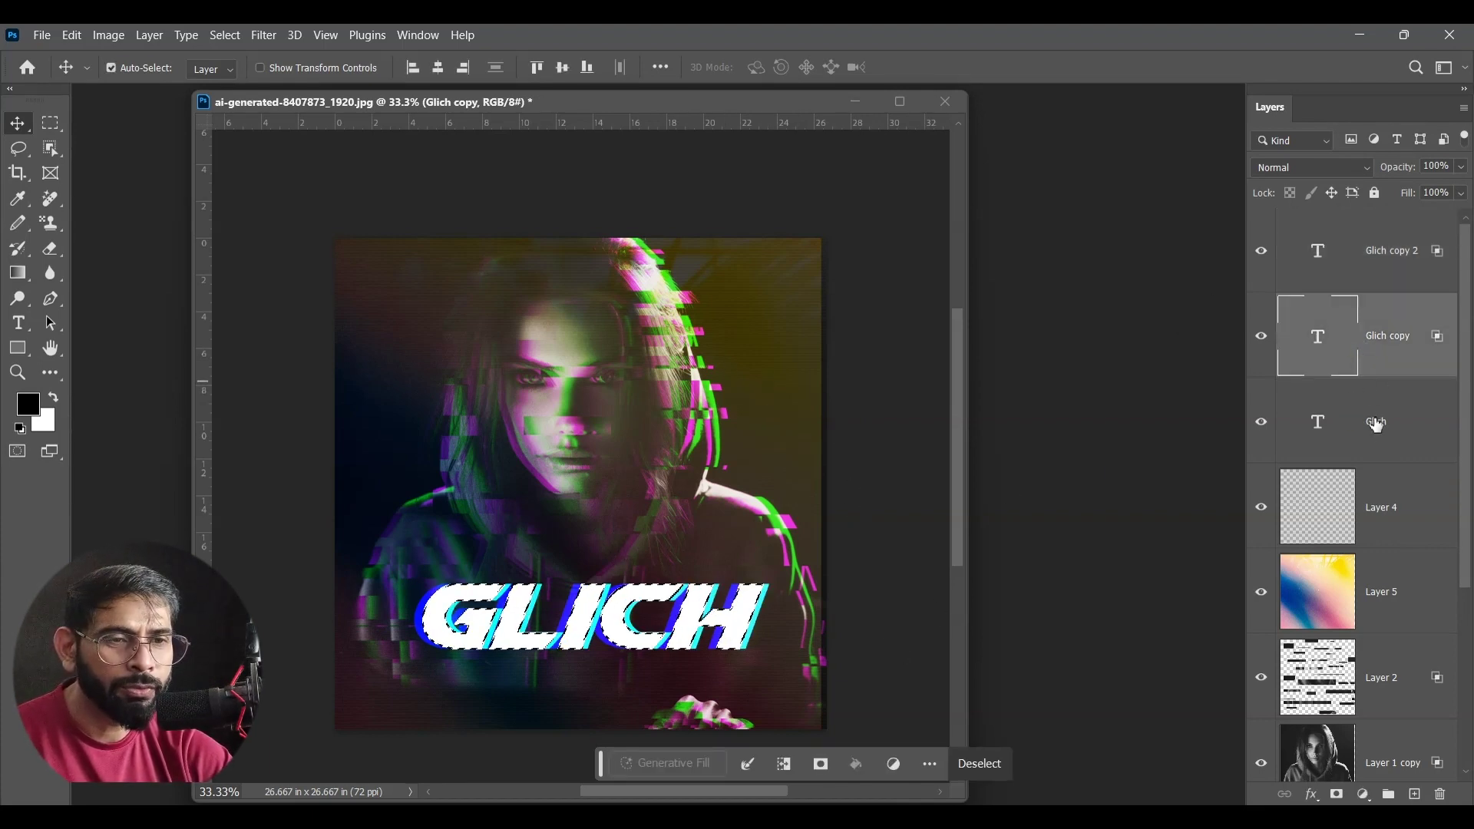
left_click(1356, 270)
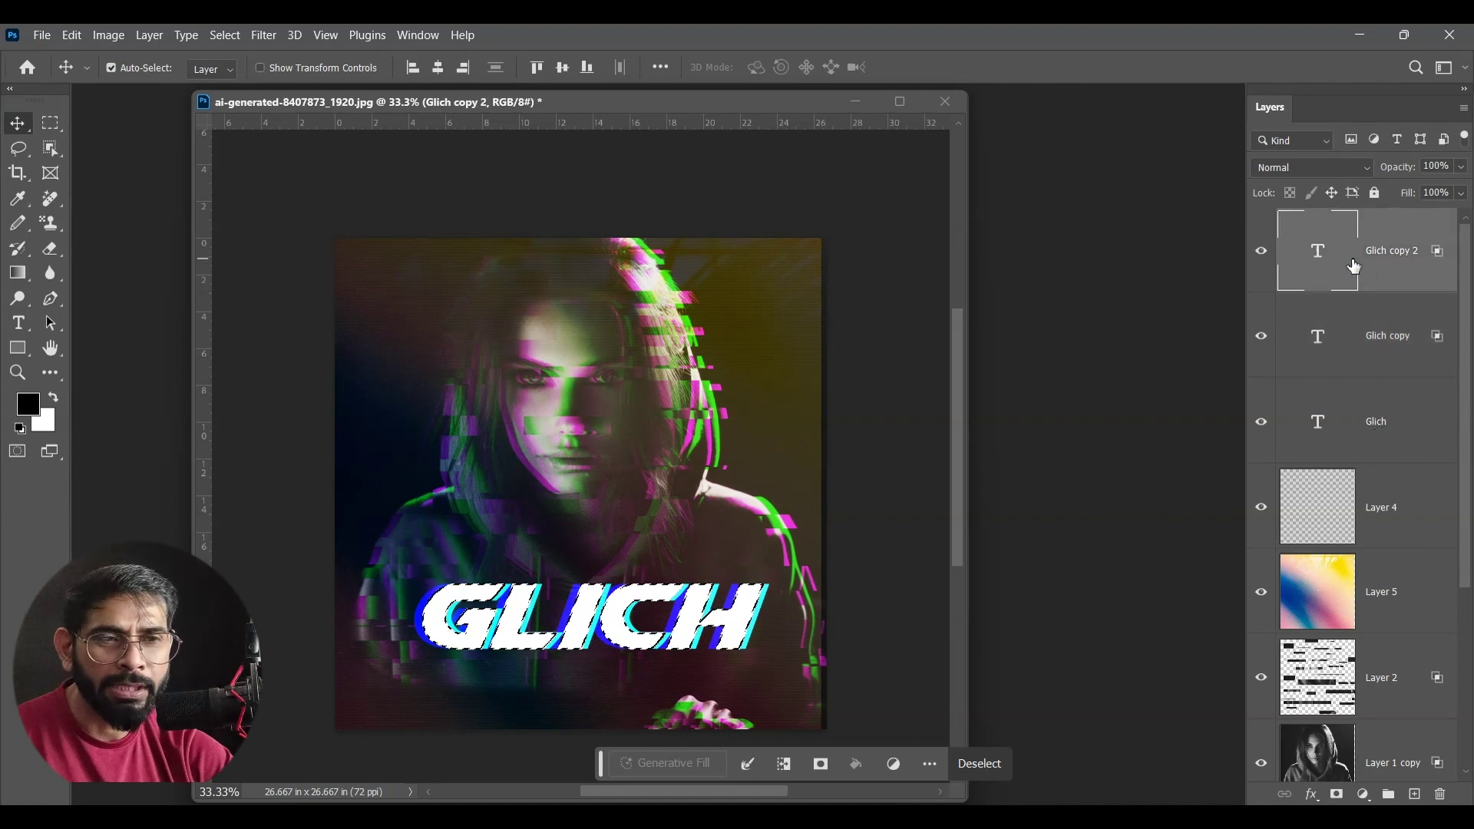
right_click(1352, 266)
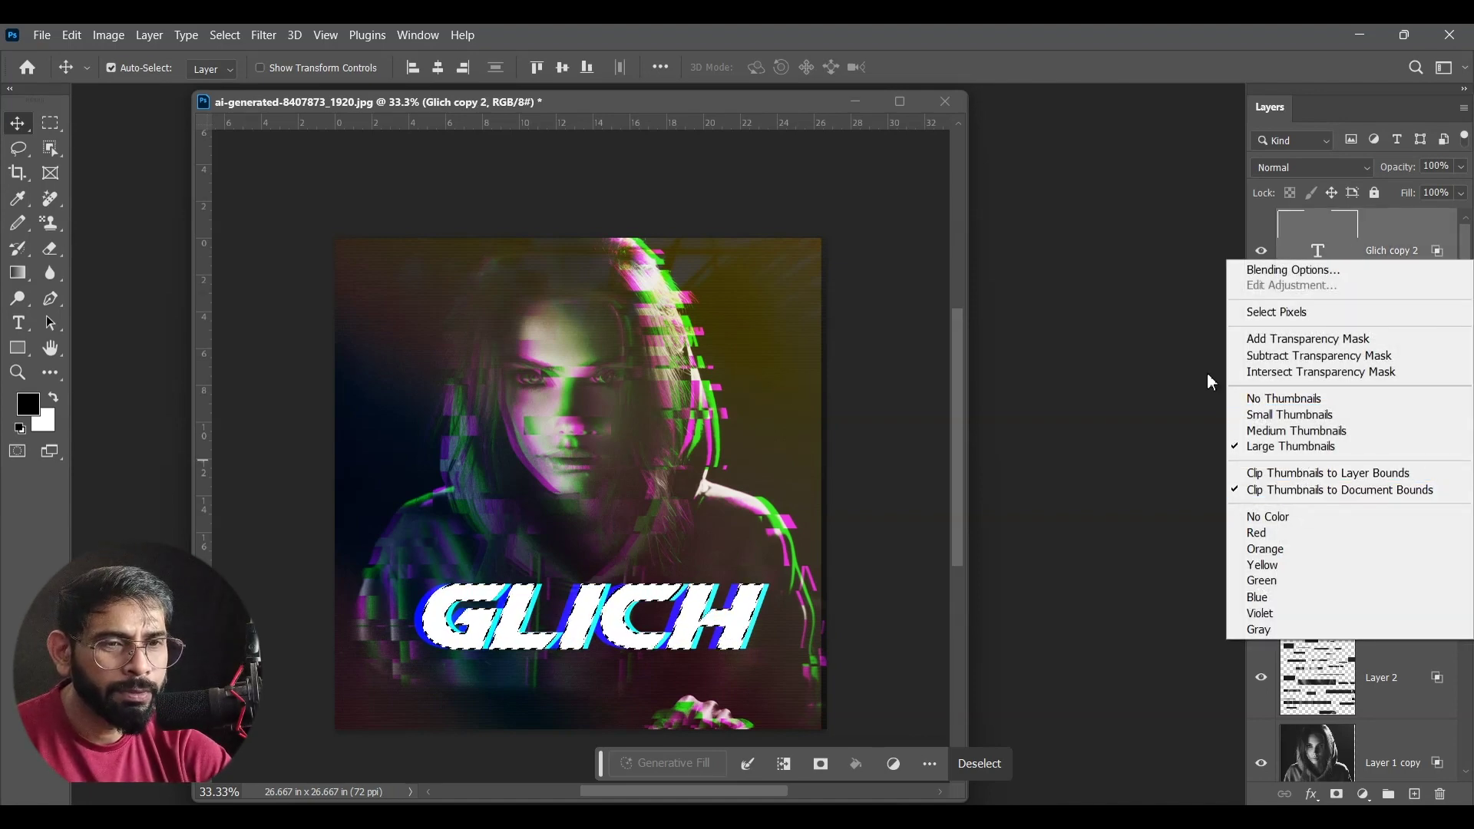
key("Escape")
right_click(1391, 288)
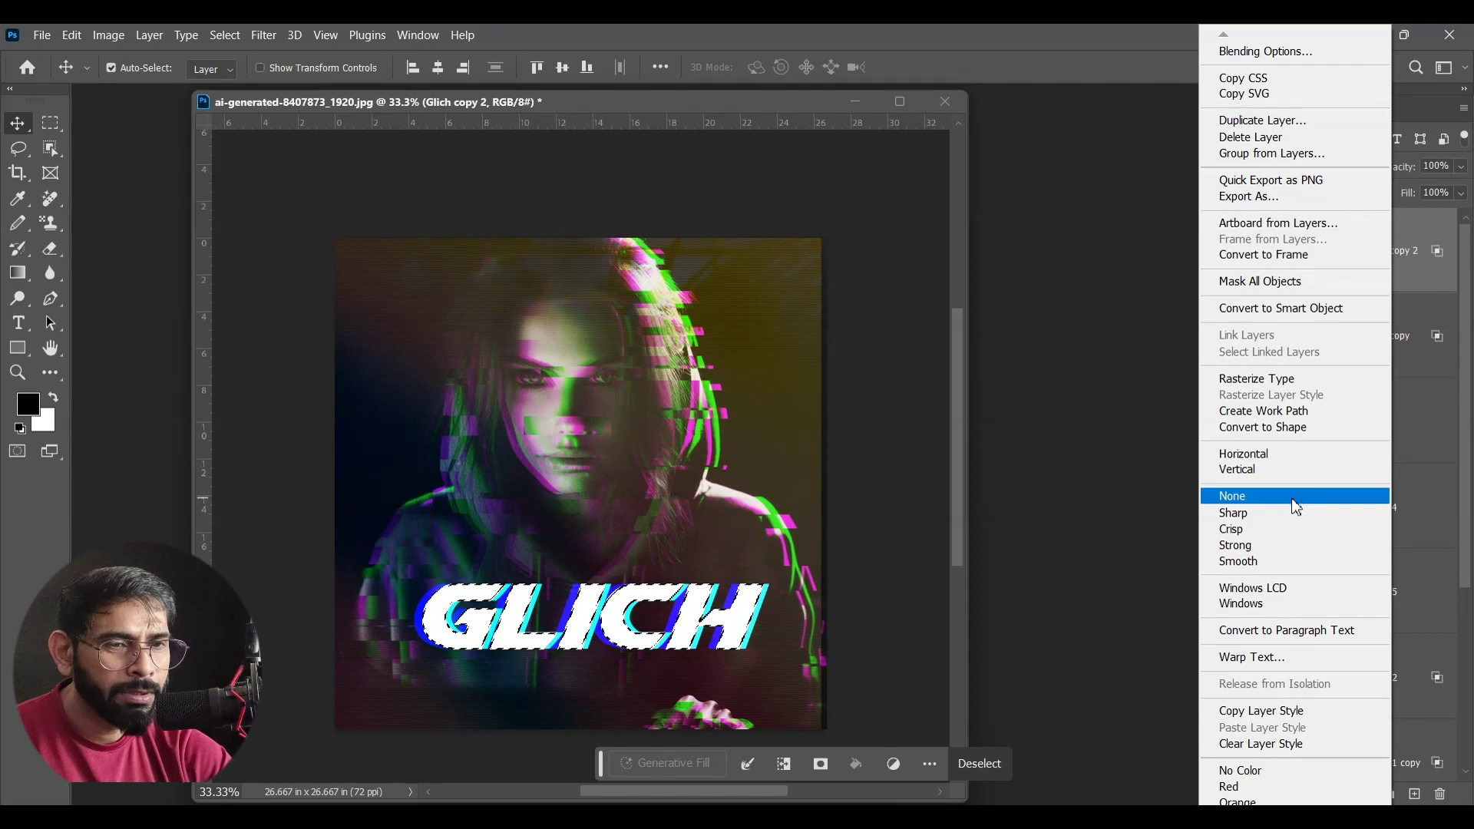
left_click(1279, 379)
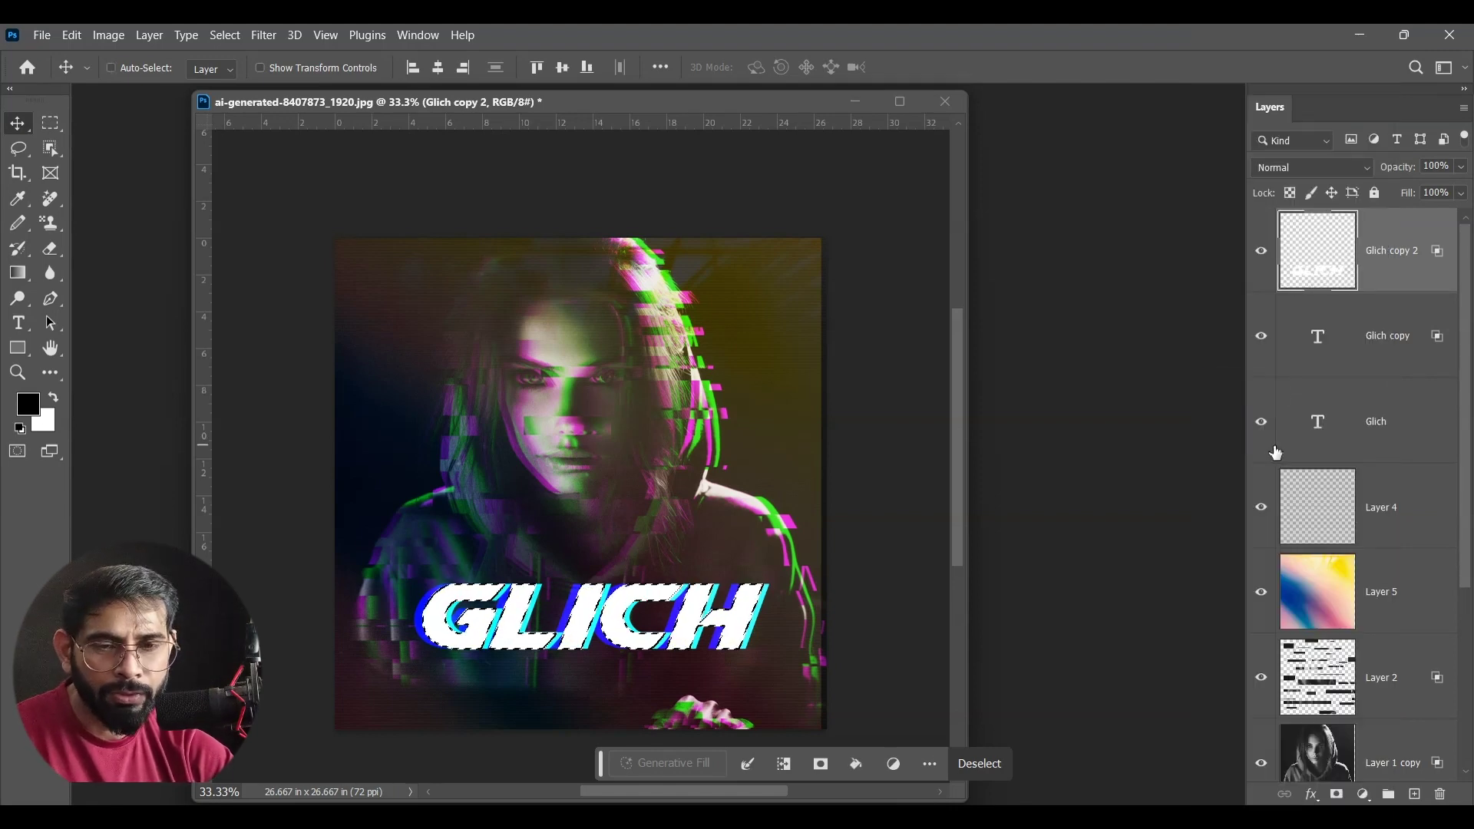
key("ctrl+d")
Step: Rasterize the Glich copy and original Glich text layers
left_click(1381, 346)
right_click(1381, 353)
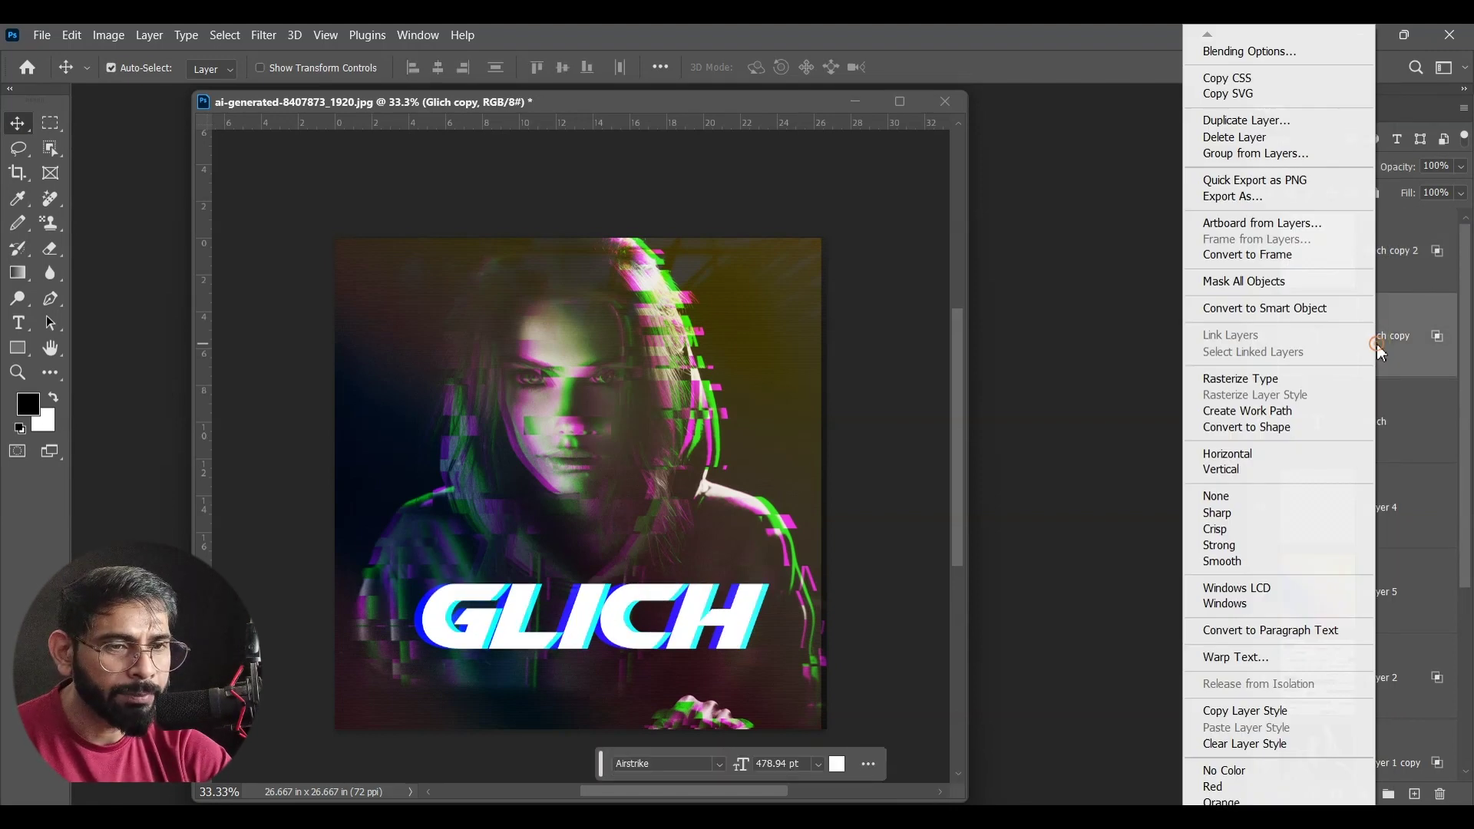
left_click(1276, 379)
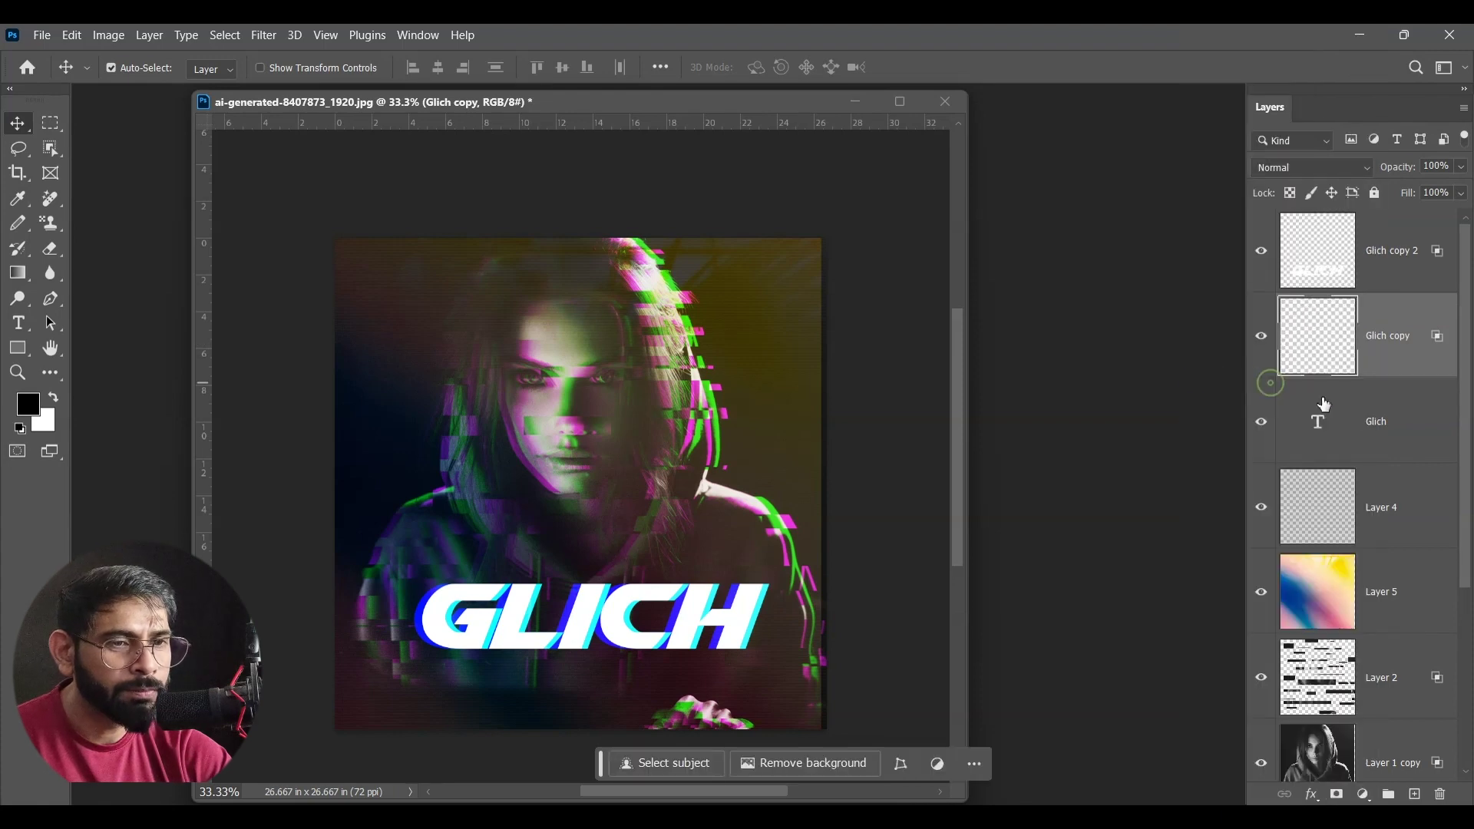
right_click(1390, 422)
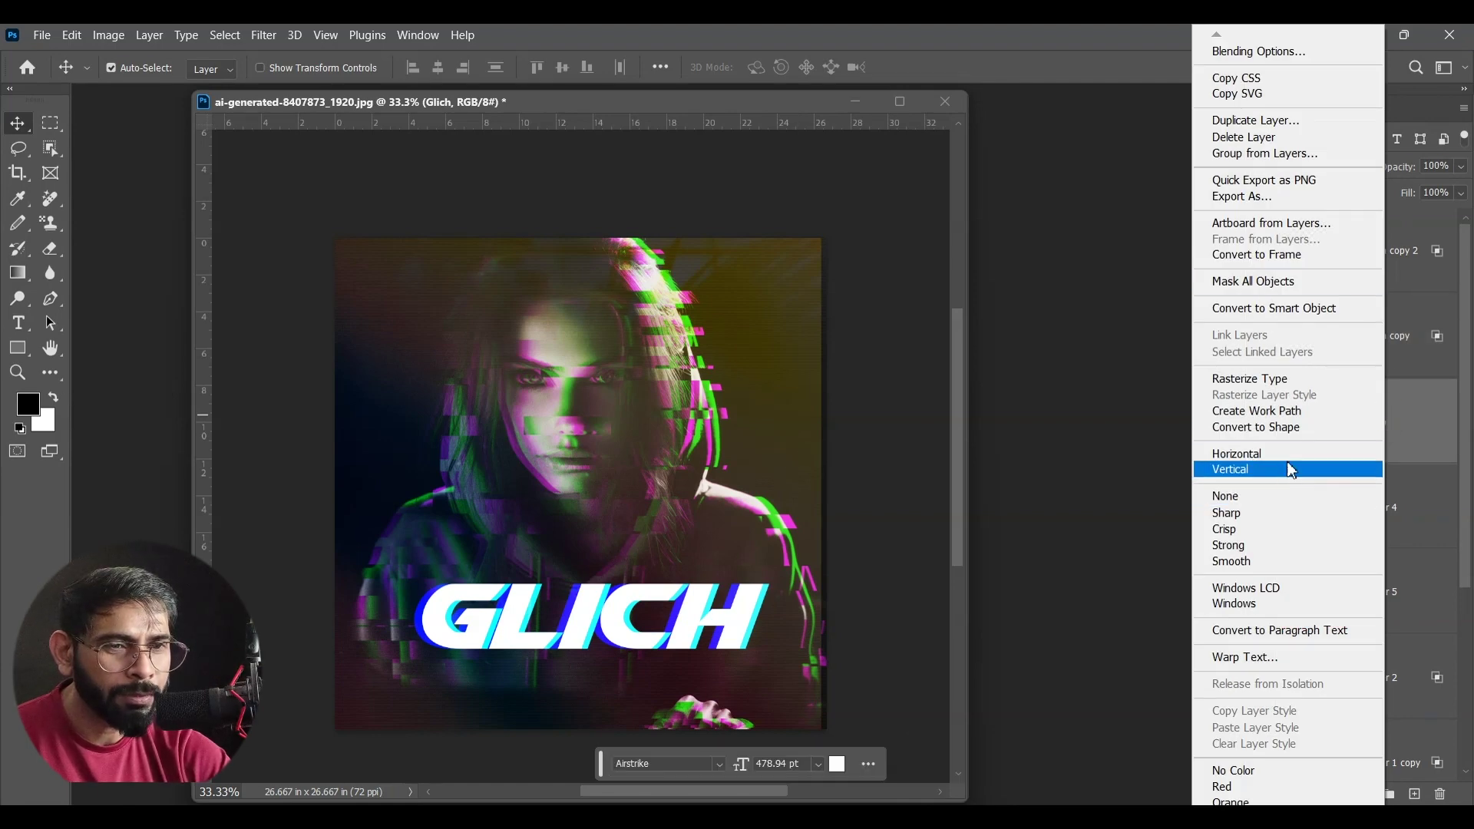
left_click(1295, 381)
left_click(1318, 253)
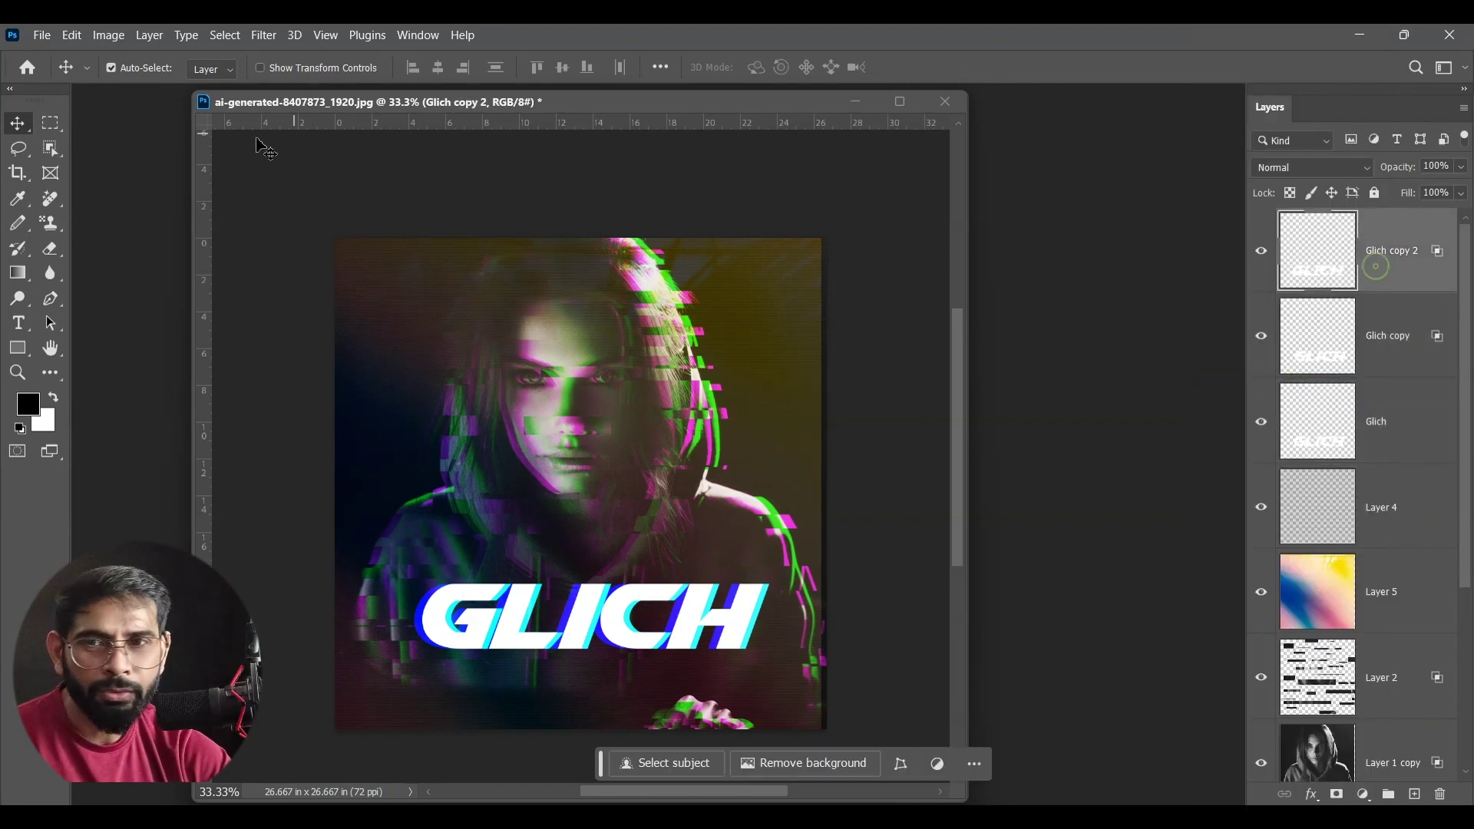
Step: Marquee-select several thin horizontal strips across the GLICH lettering
left_click(51, 125)
mouse_move(397, 604)
left_mouse_down()
mouse_move(439, 612)
mouse_move(438, 637)
left_mouse_up()
left_click_drag(470, 568, 558, 593)
left_click_drag(668, 612, 776, 668)
left_click_drag(720, 585, 776, 601)
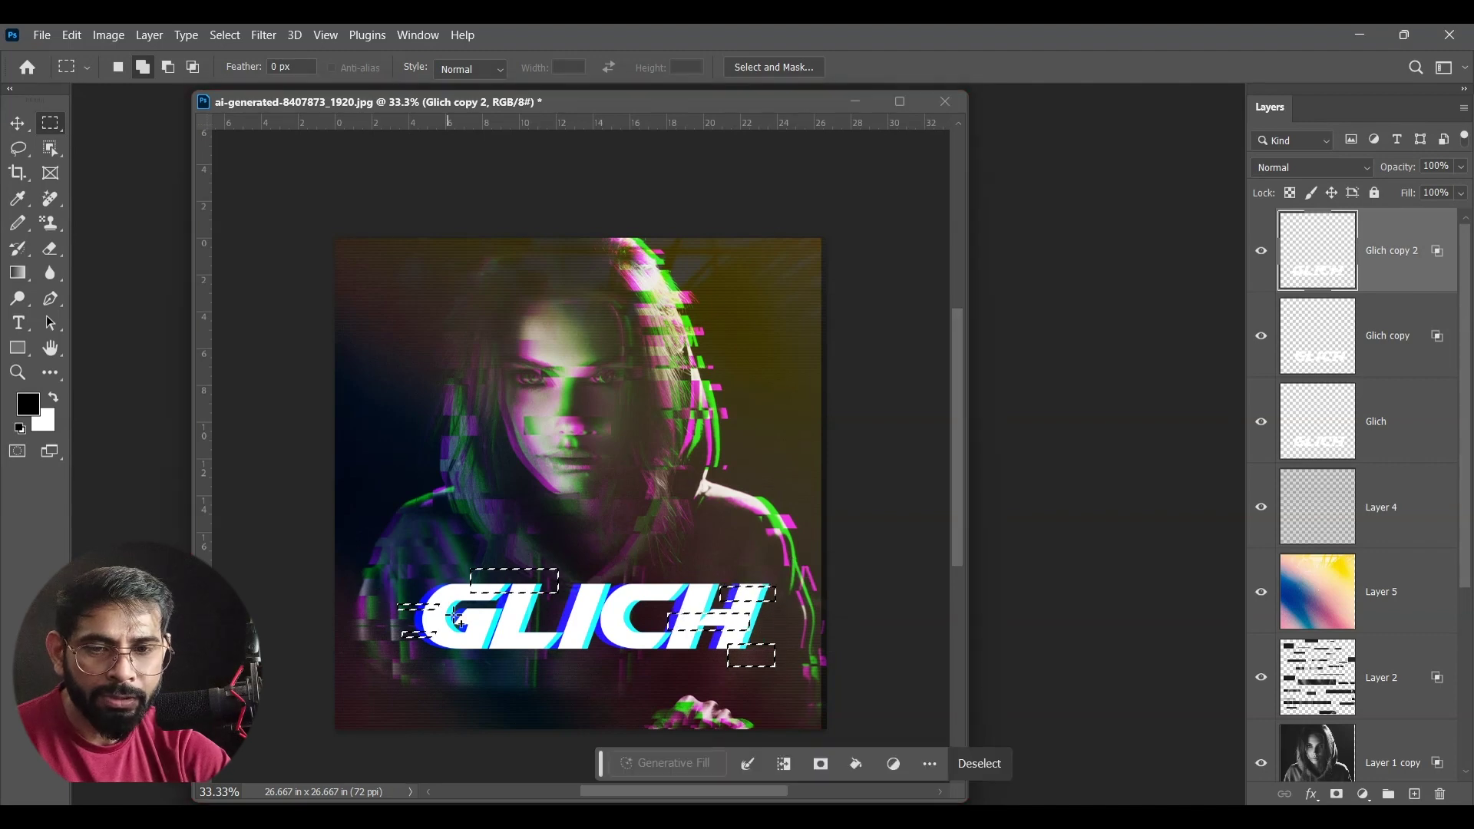
mouse_move(477, 612)
left_mouse_down()
mouse_move(632, 626)
mouse_move(647, 642)
left_mouse_up()
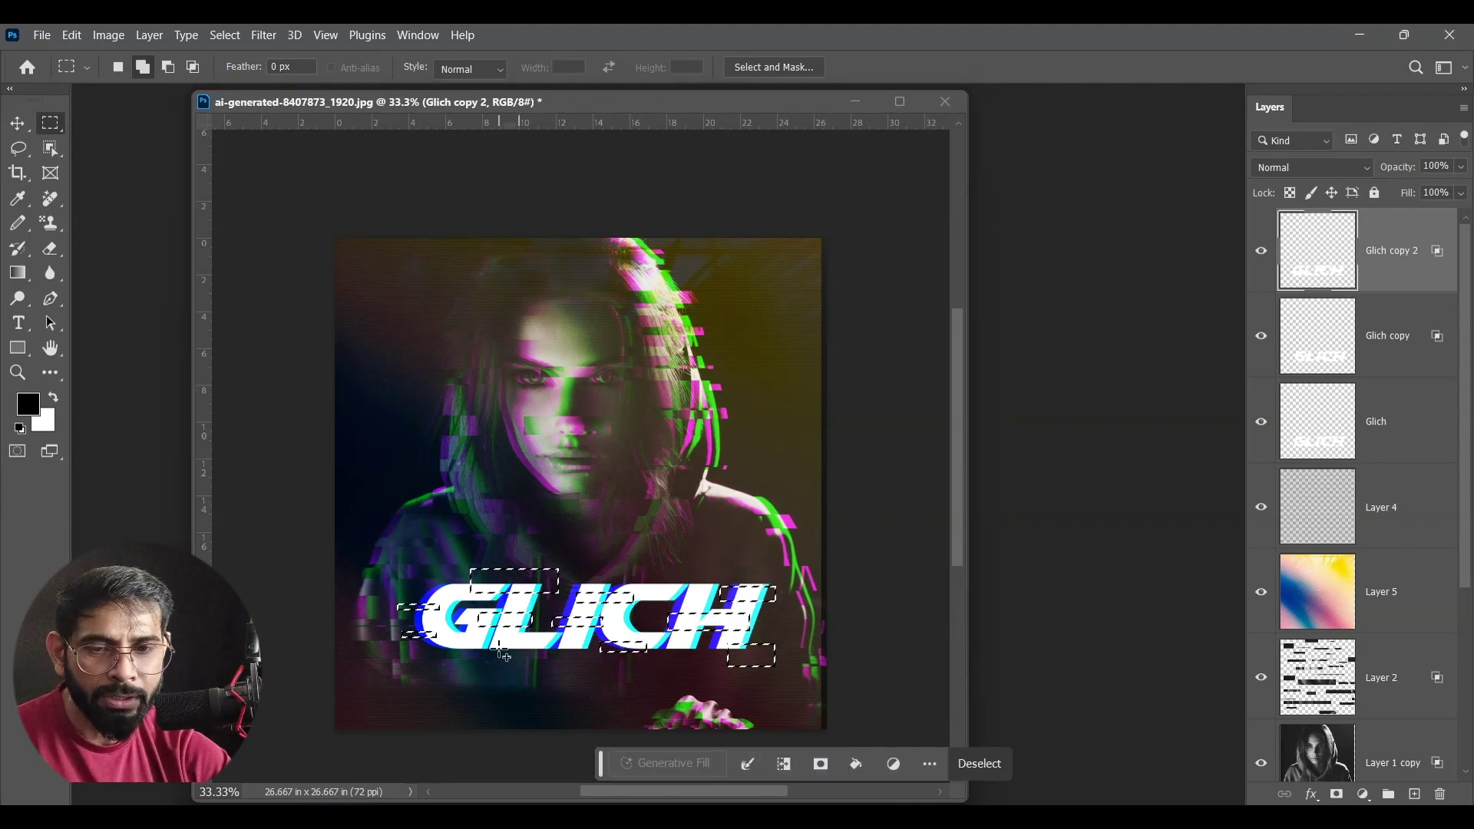
left_click_drag(506, 653, 492, 654)
left_click_drag(651, 582, 686, 593)
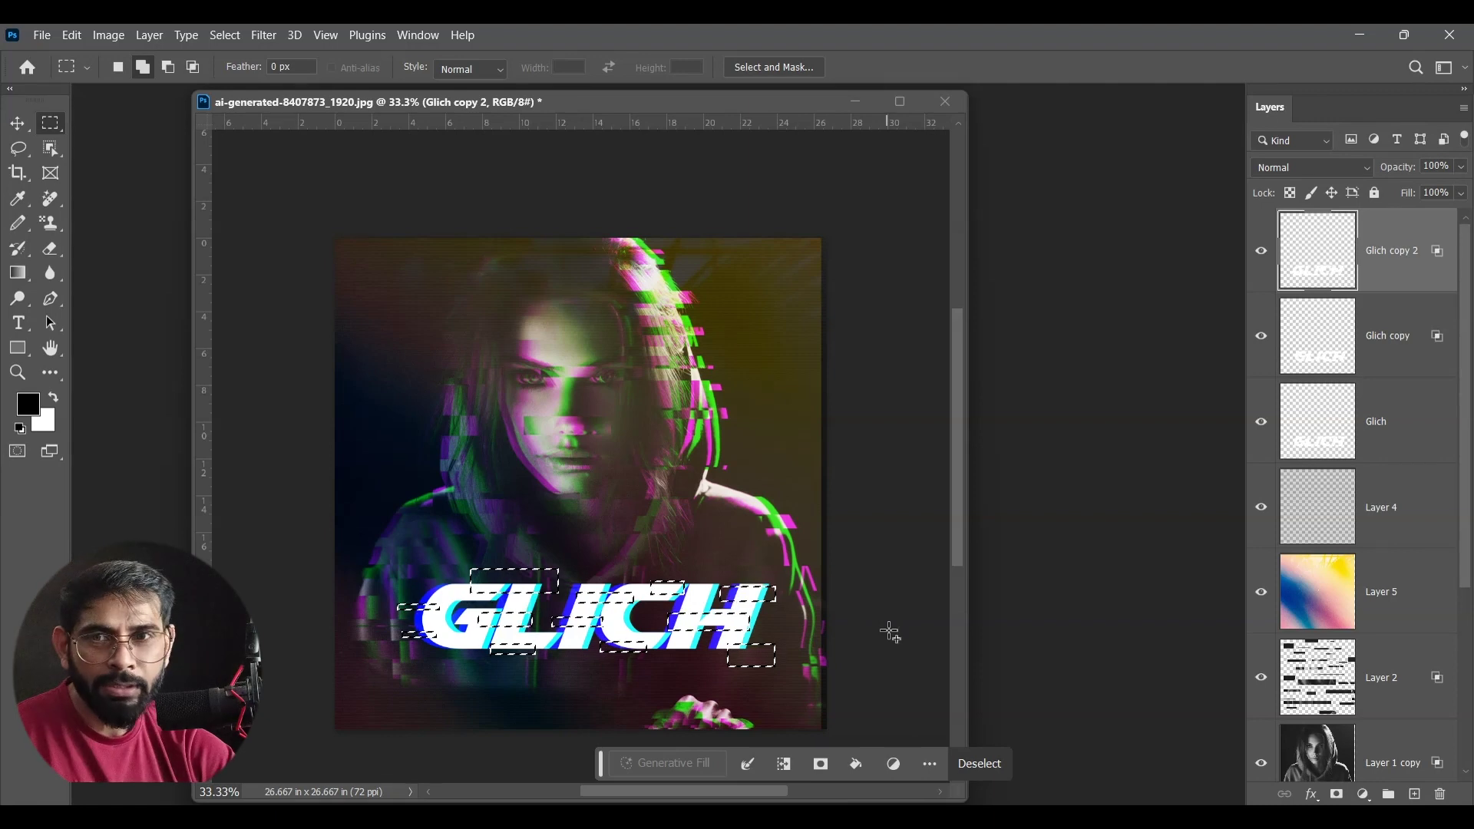
Step: Nudge the selected strips right and up, then deselect
key("v")
key("Right")
key("Right")
key("Right")
key("Right")
key("Right")
key("Right")
key("Right")
key("Right")
key("Right")
key("Right")
key("Right")
key("Right")
key("Right")
key("Right")
key("Right")
key("Right")
key("Right")
key("Right")
key("Right")
key("Right")
key("Right")
key("Right")
key("Right")
key("Right")
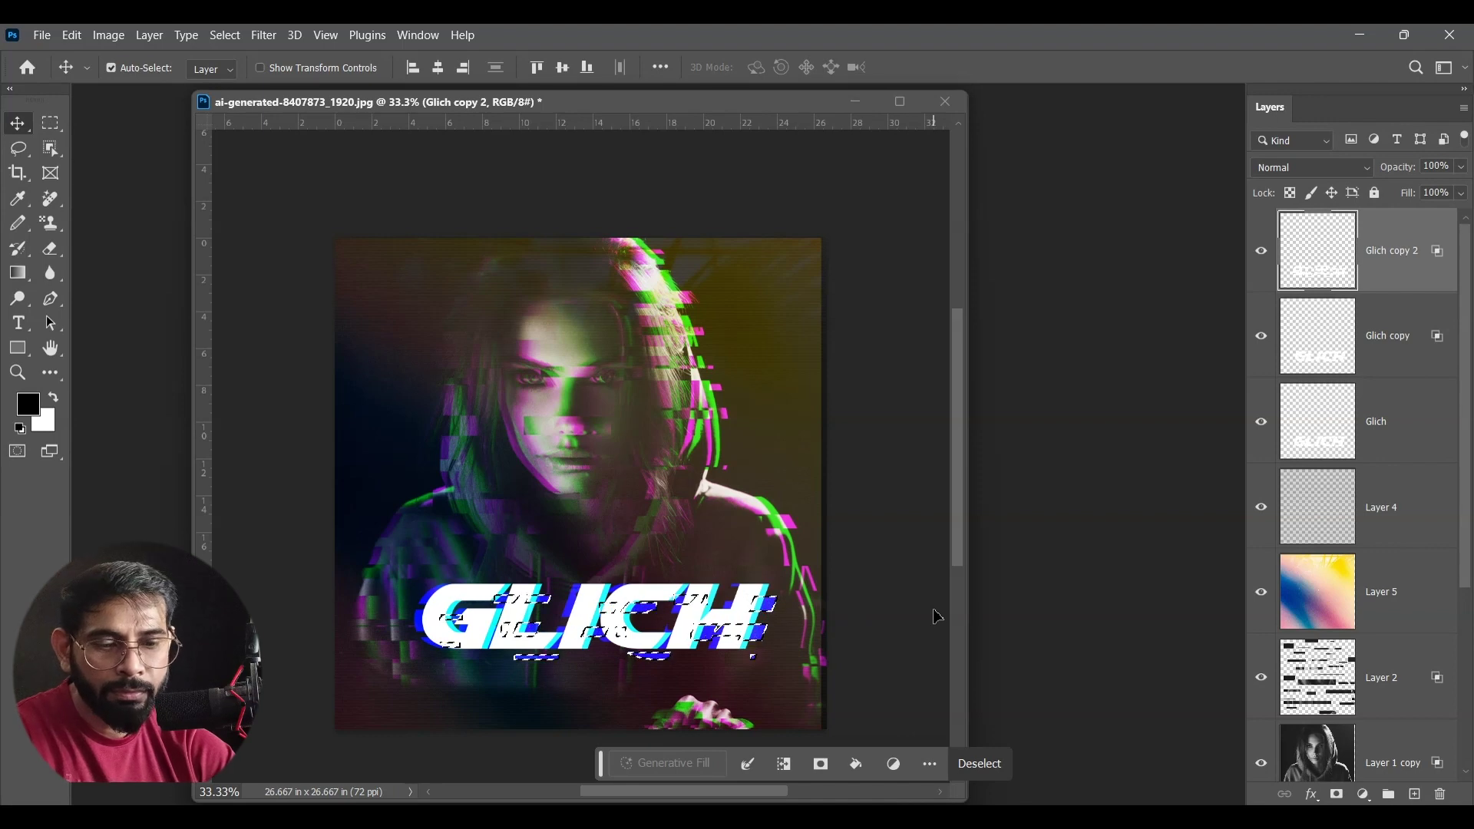
key("Up")
key("Up")
key("Up")
key("Up")
key("Up")
key("Up")
key("Up")
key("Up")
key("Up")
key("Up")
left_click(791, 560)
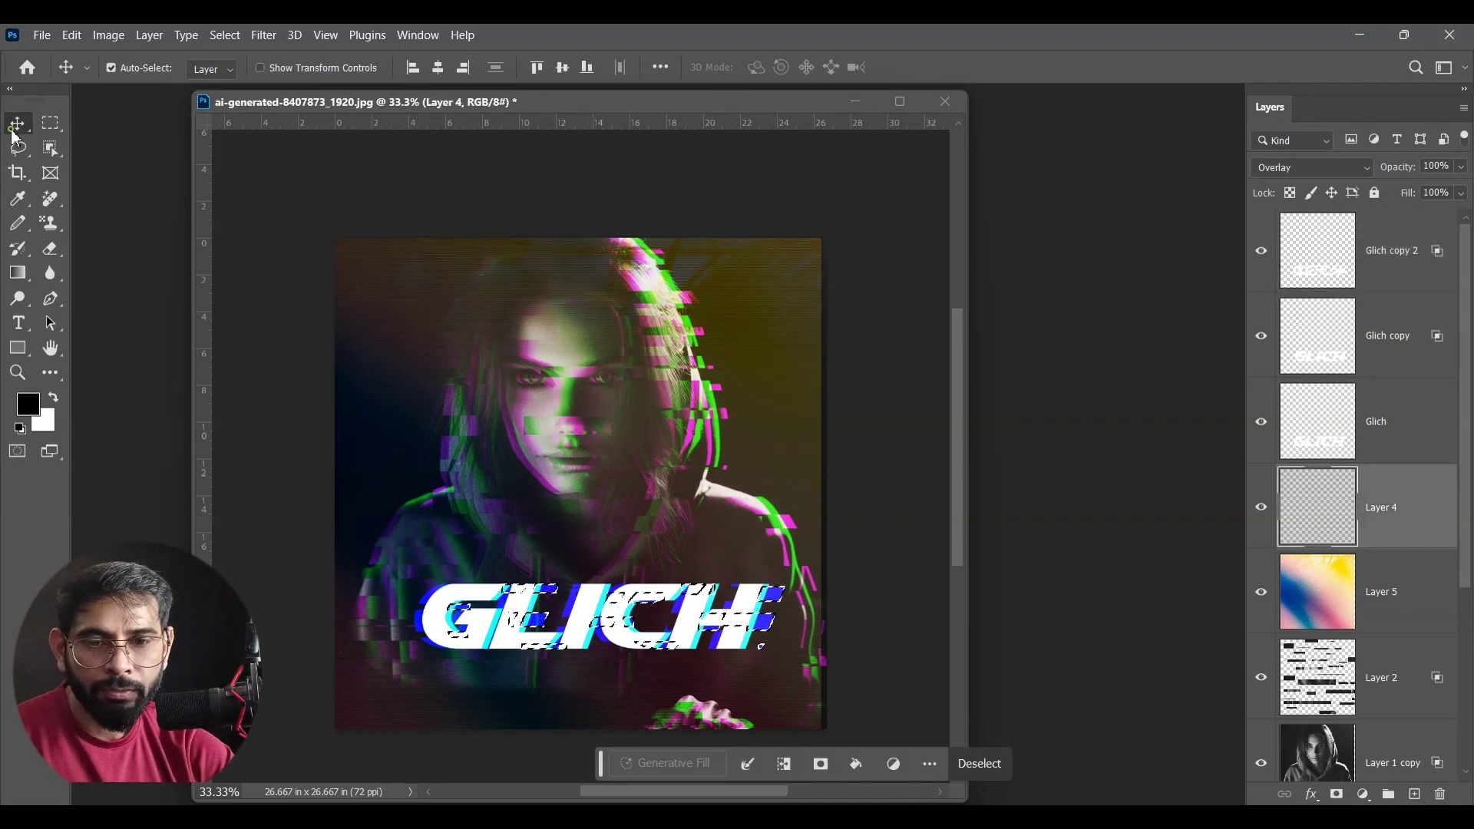
left_click(865, 506)
key("ctrl+d")
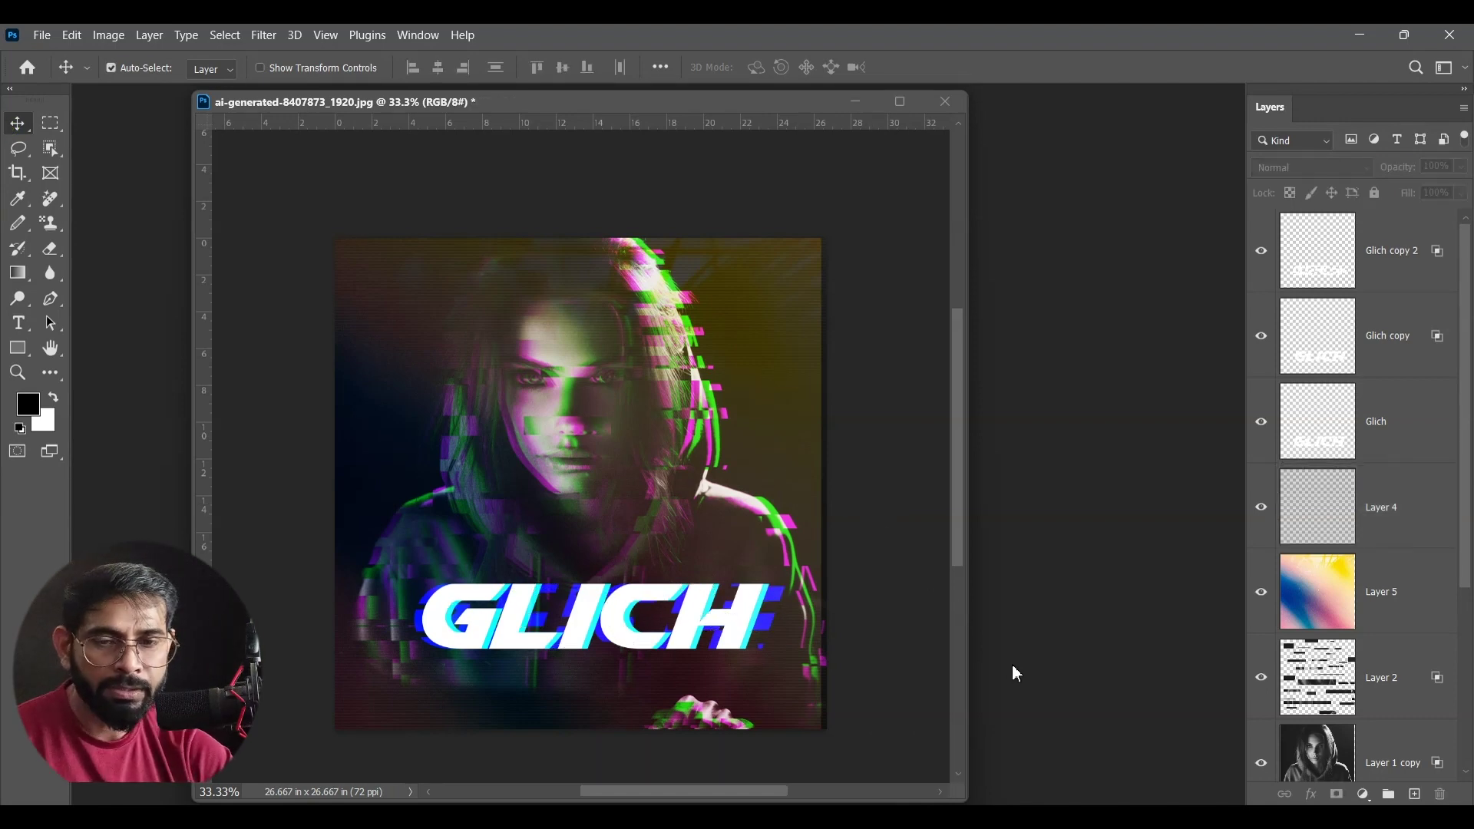
Step: On Glich copy, marquee-select a new set of thin strips across the letters
left_click(1398, 338)
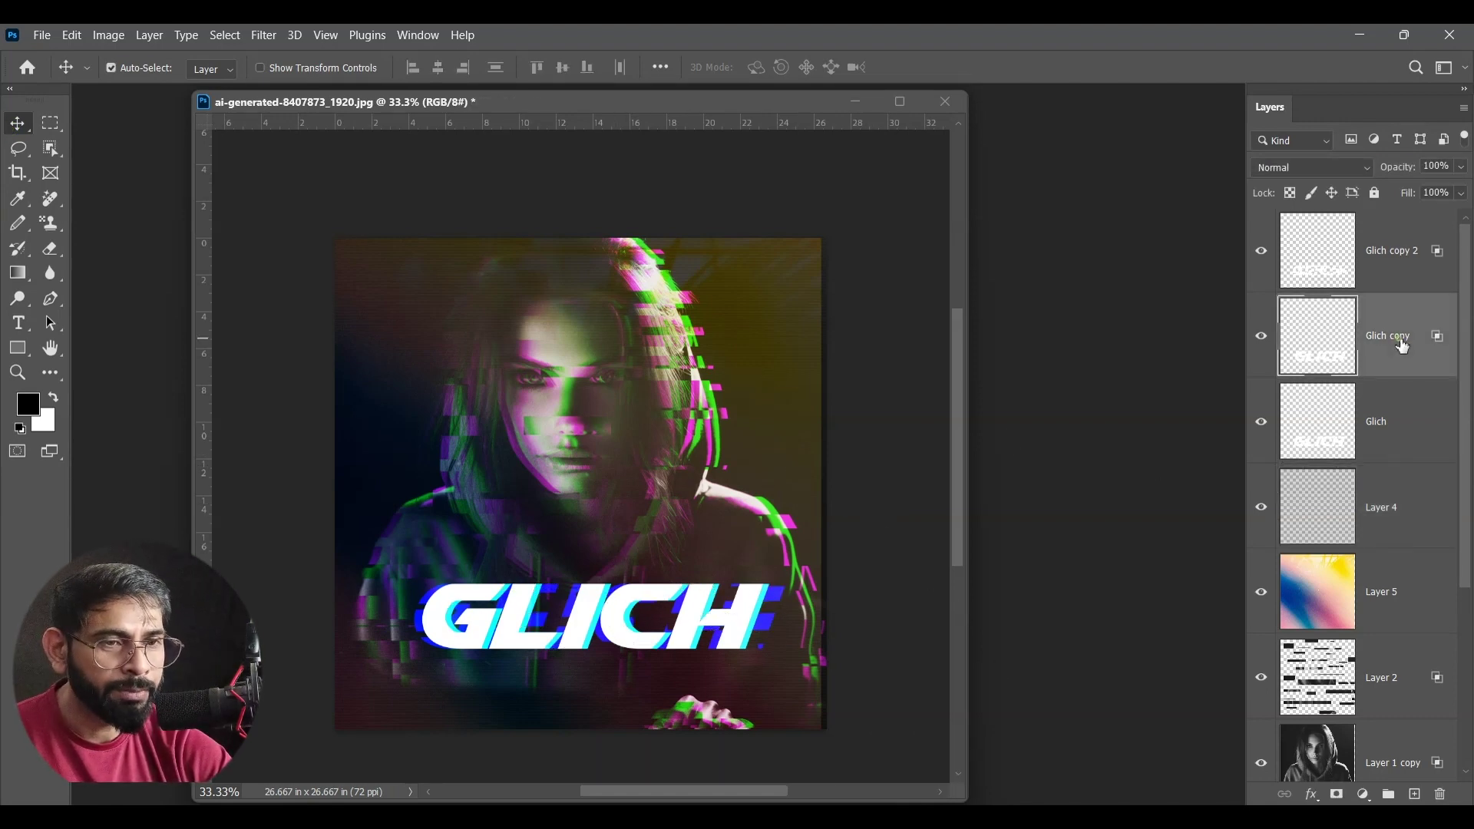
left_click(51, 123)
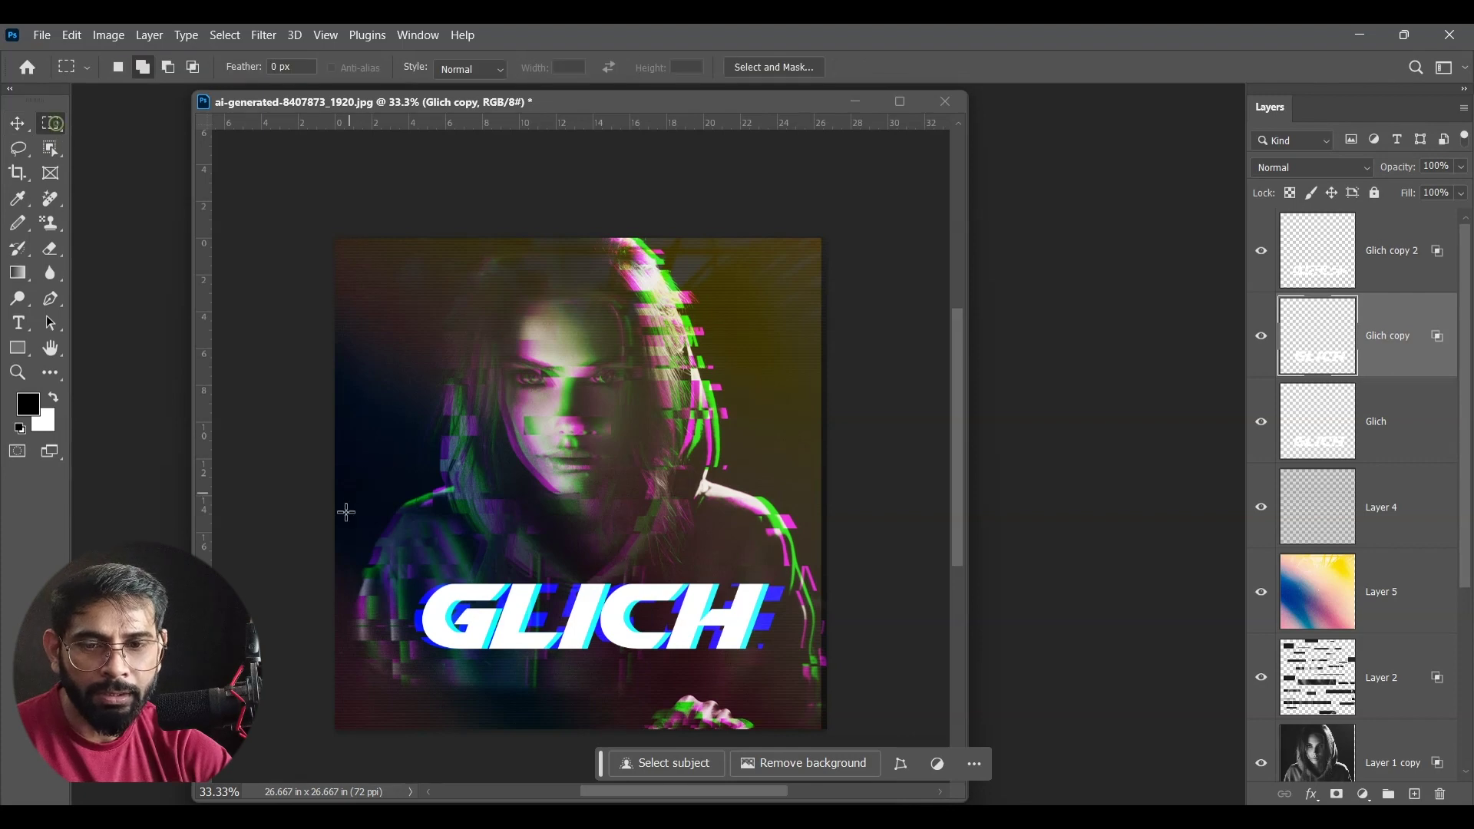
mouse_move(405, 612)
left_mouse_down()
mouse_move(443, 617)
mouse_move(458, 654)
mouse_move(524, 621)
mouse_move(564, 650)
left_mouse_up()
mouse_move(551, 593)
left_mouse_down()
mouse_move(585, 614)
mouse_move(725, 617)
left_mouse_up()
left_click_drag(826, 589, 768, 624)
left_click_drag(720, 578, 772, 606)
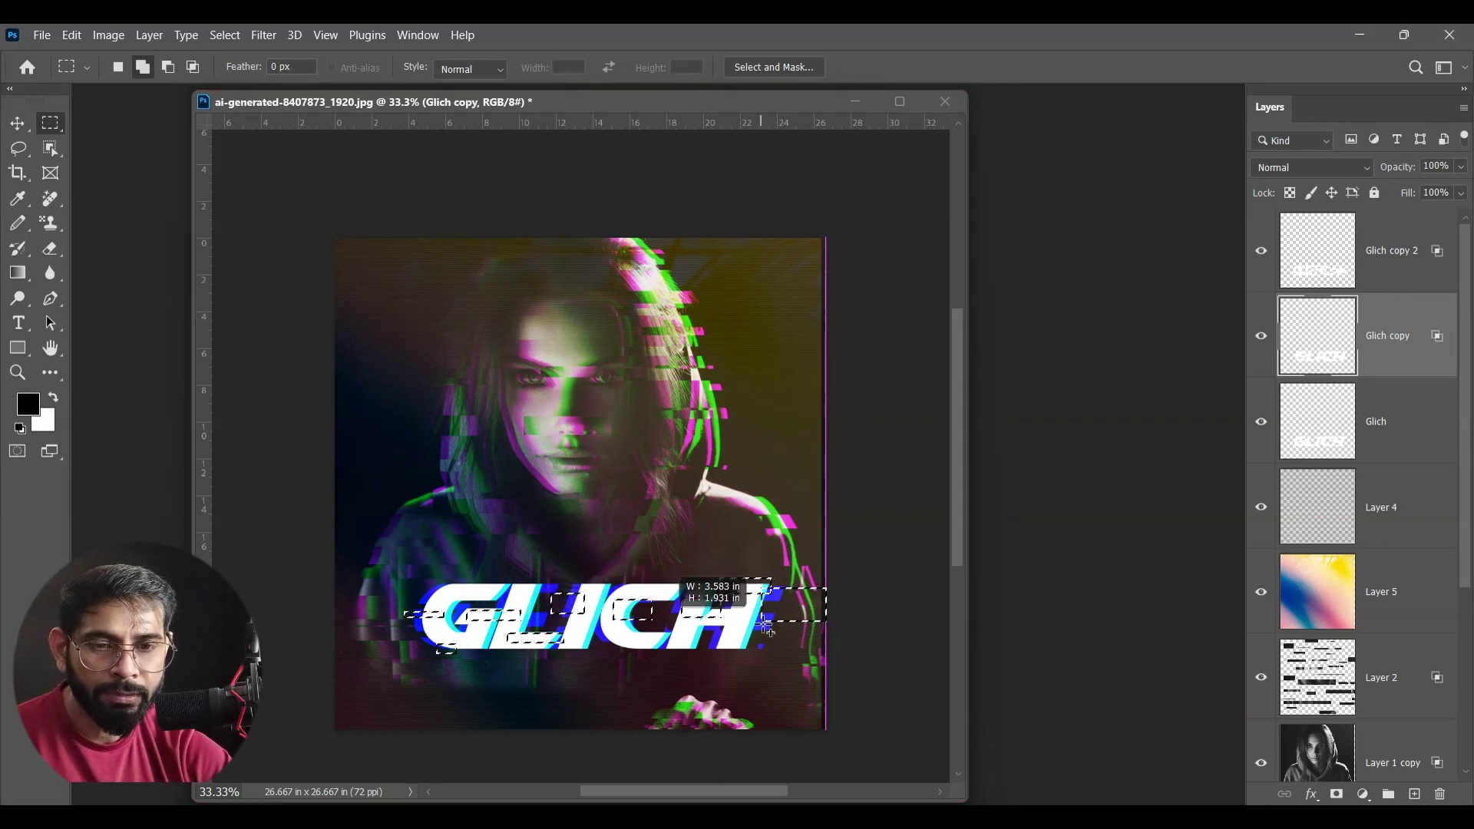
left_click_drag(760, 658, 733, 636)
left_click_drag(606, 643, 670, 653)
left_click_drag(424, 572, 472, 585)
left_click_drag(505, 635, 519, 651)
left_click_drag(588, 581, 653, 613)
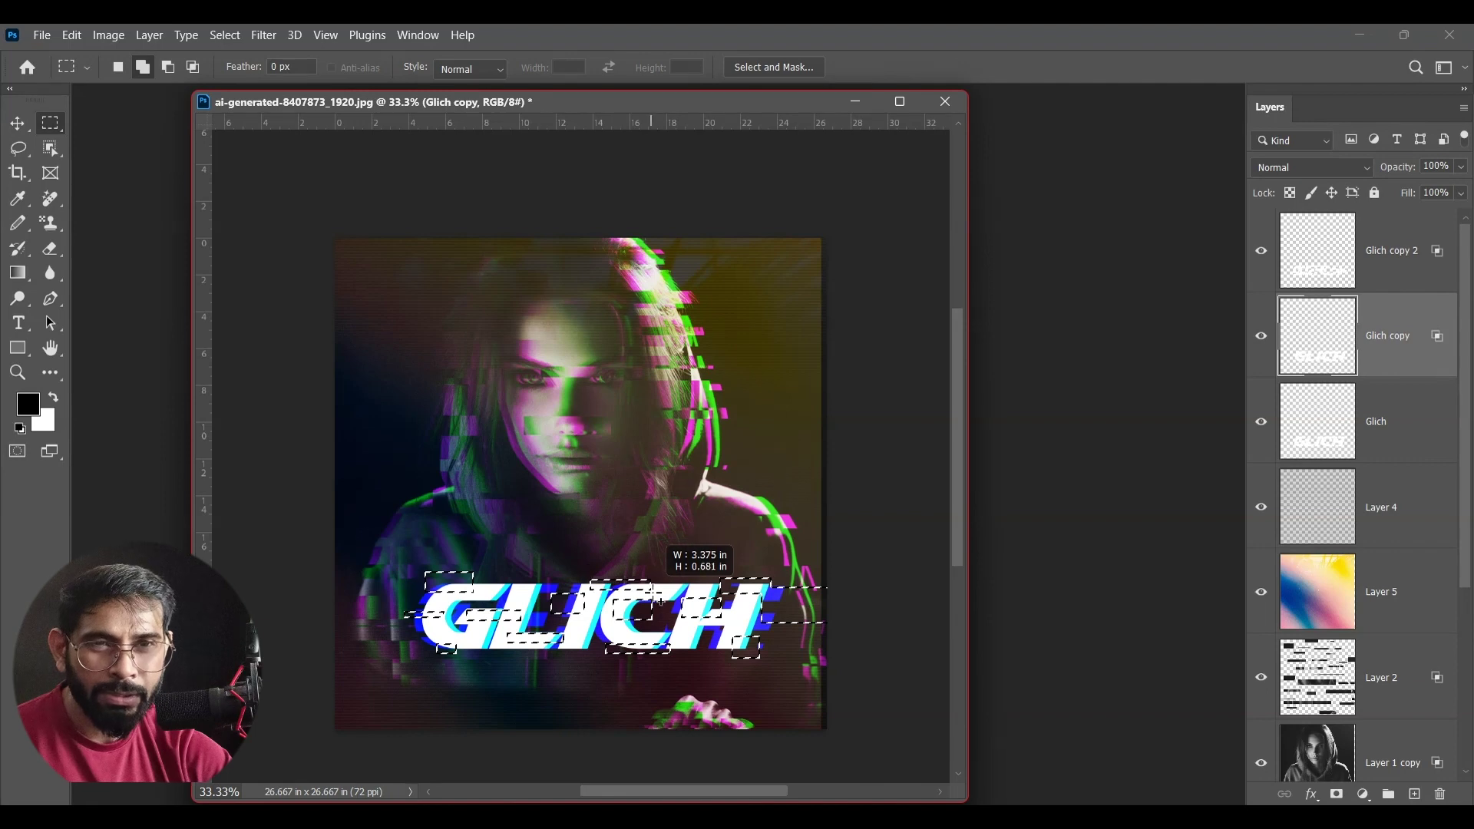
left_click_drag(582, 629, 564, 647)
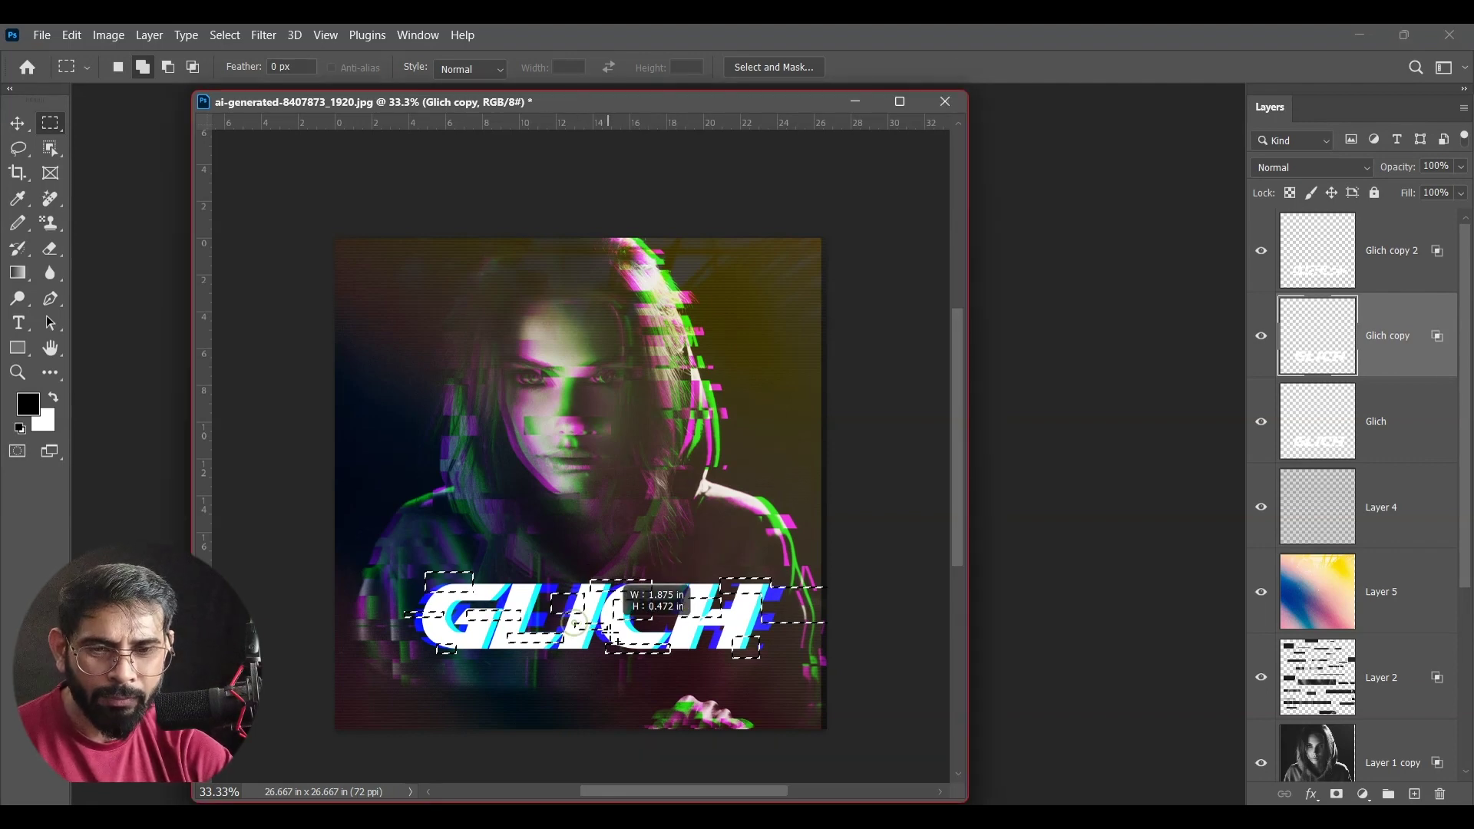
Step: Shift those strips left by a few pixels and deselect
left_click(20, 147)
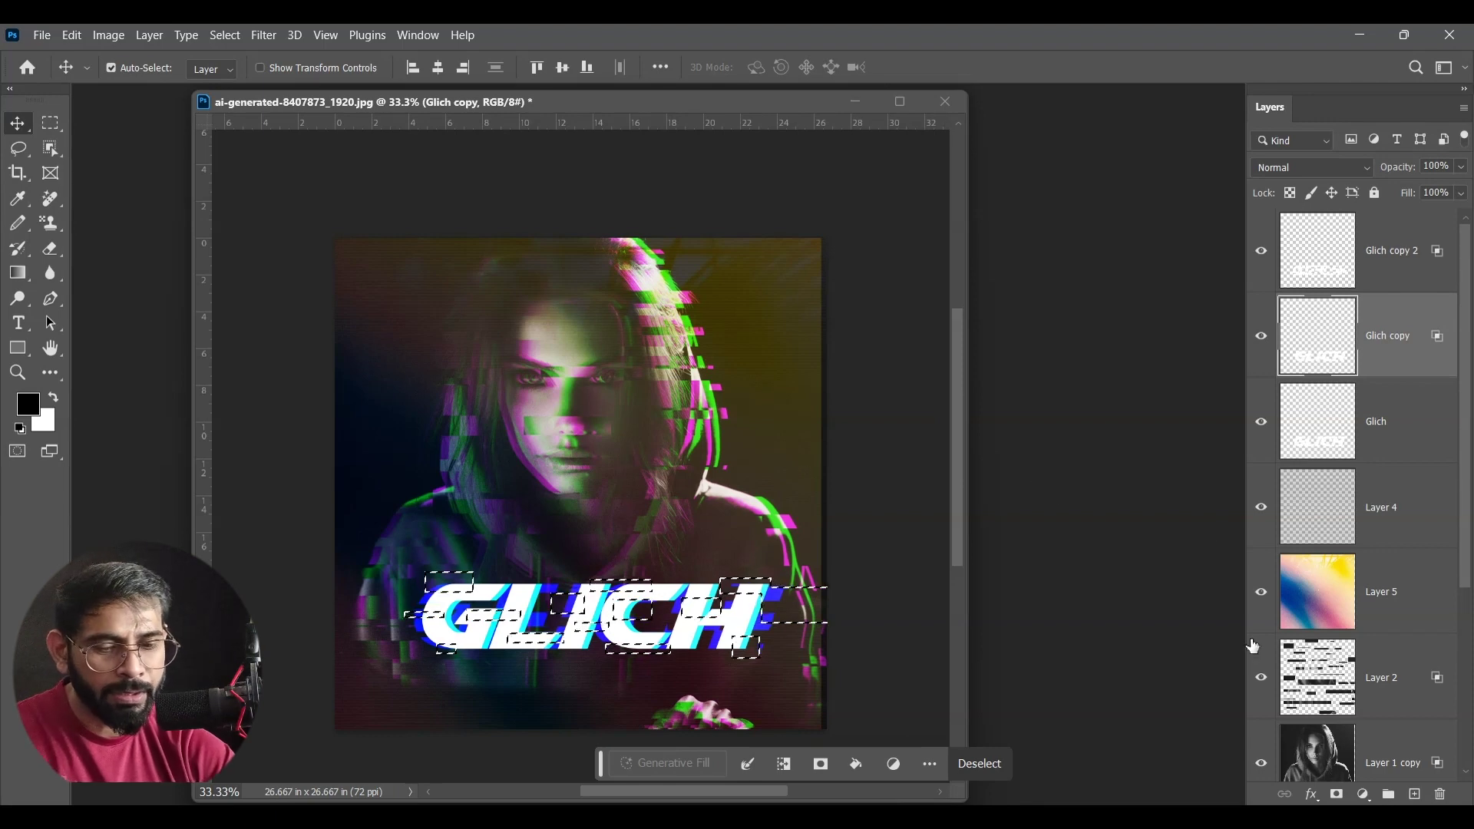
key("Left")
key("Left")
key("Left")
key("shift+Left")
key("shift+Left")
key("shift+Left")
key("shift+Left")
key("shift+Left")
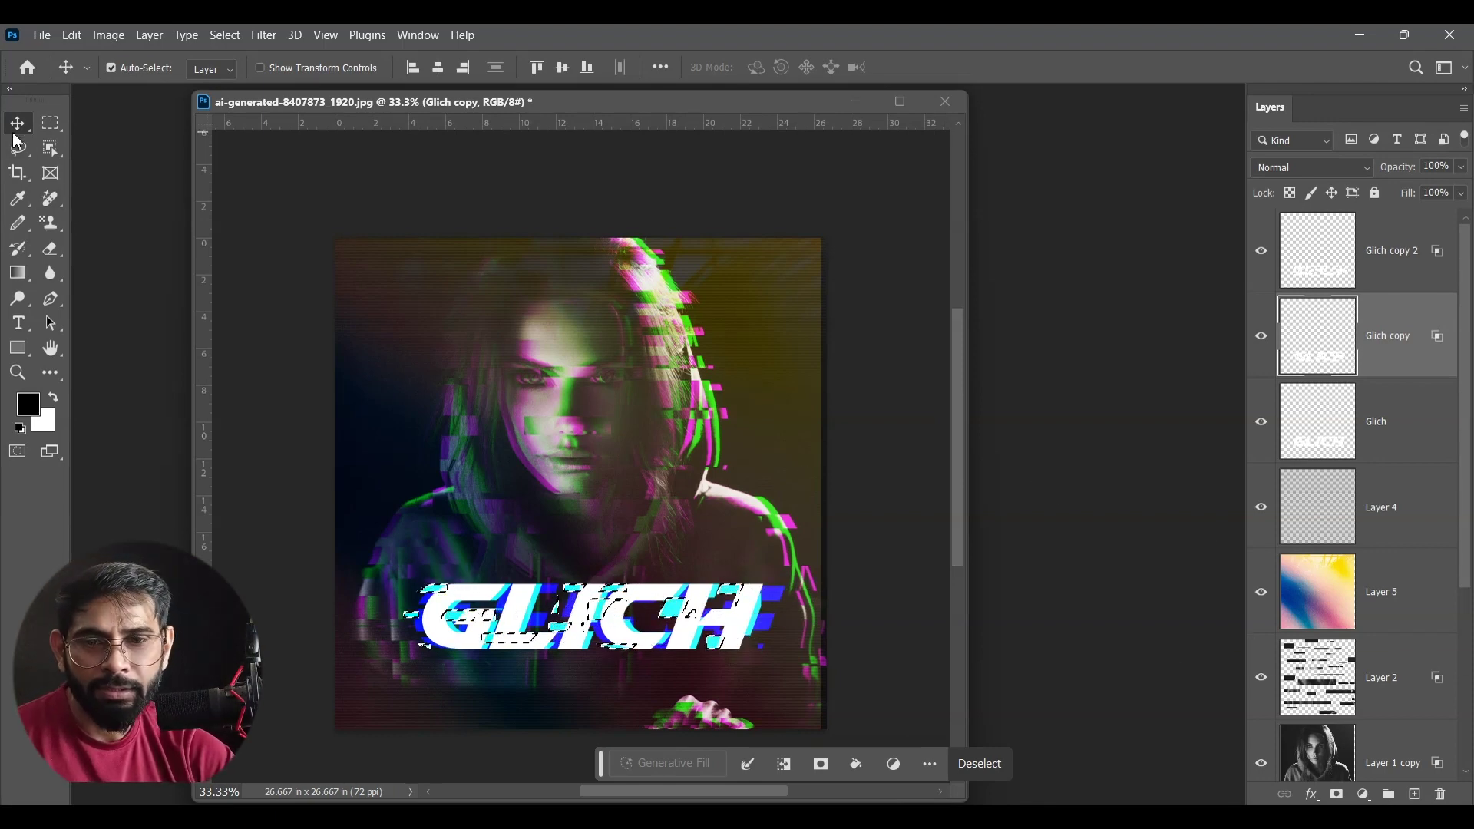
key("ctrl")
key("ctrl+d")
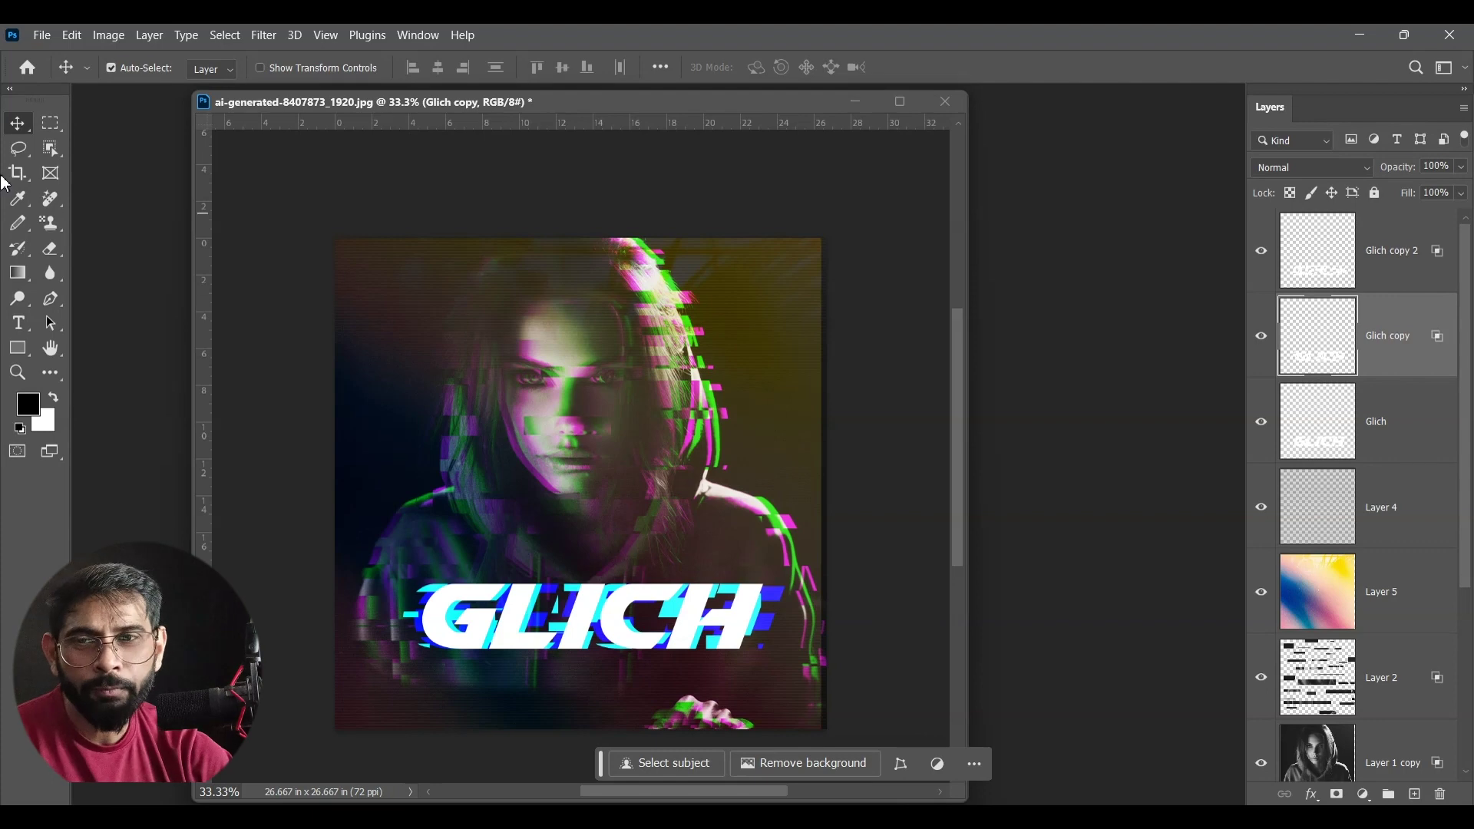
Step: Open Glich copy 2's layer style and enable Outer Glow with Normal blending
double_click(1393, 262)
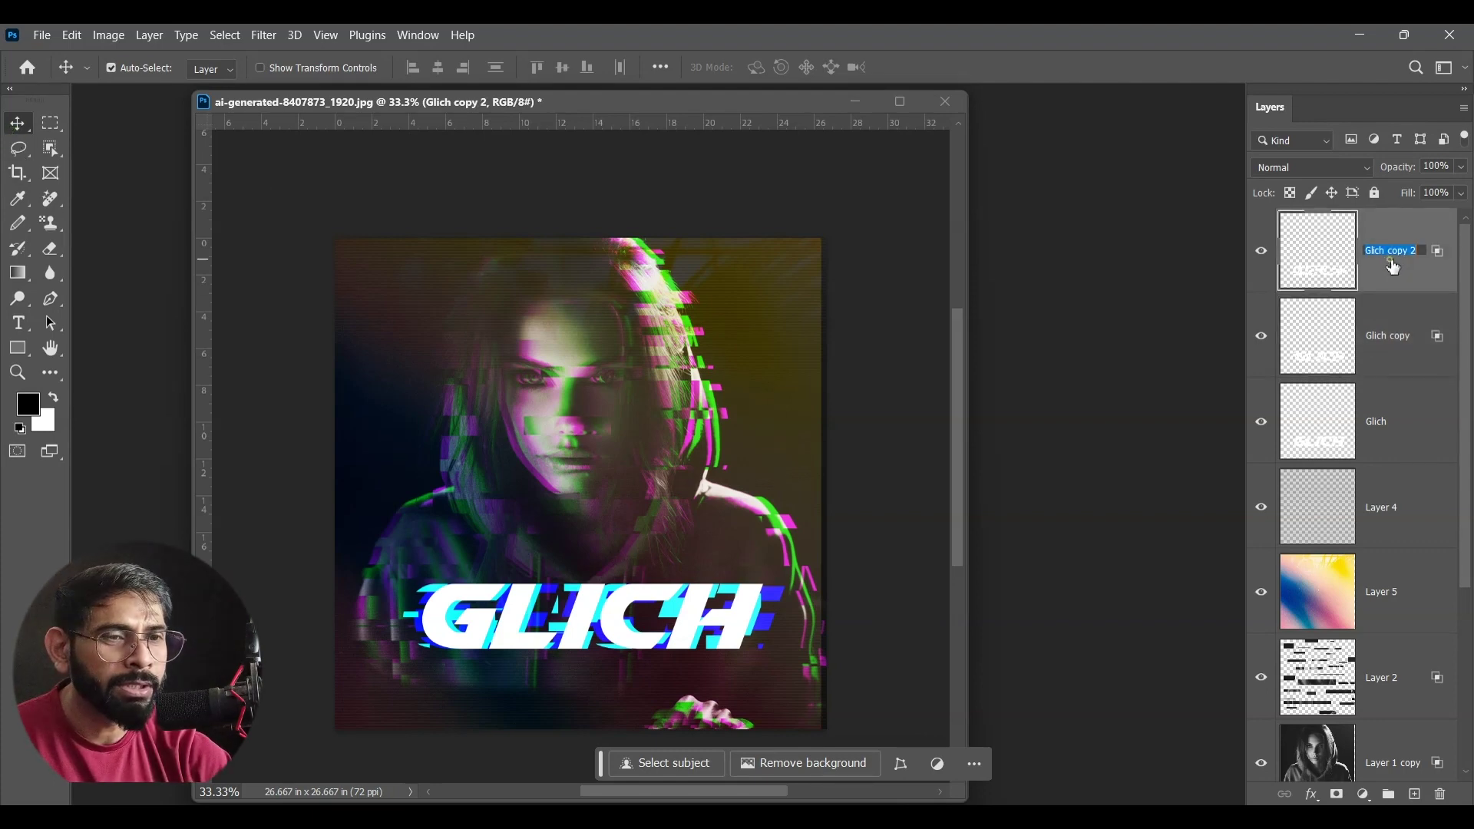
left_click(1444, 261)
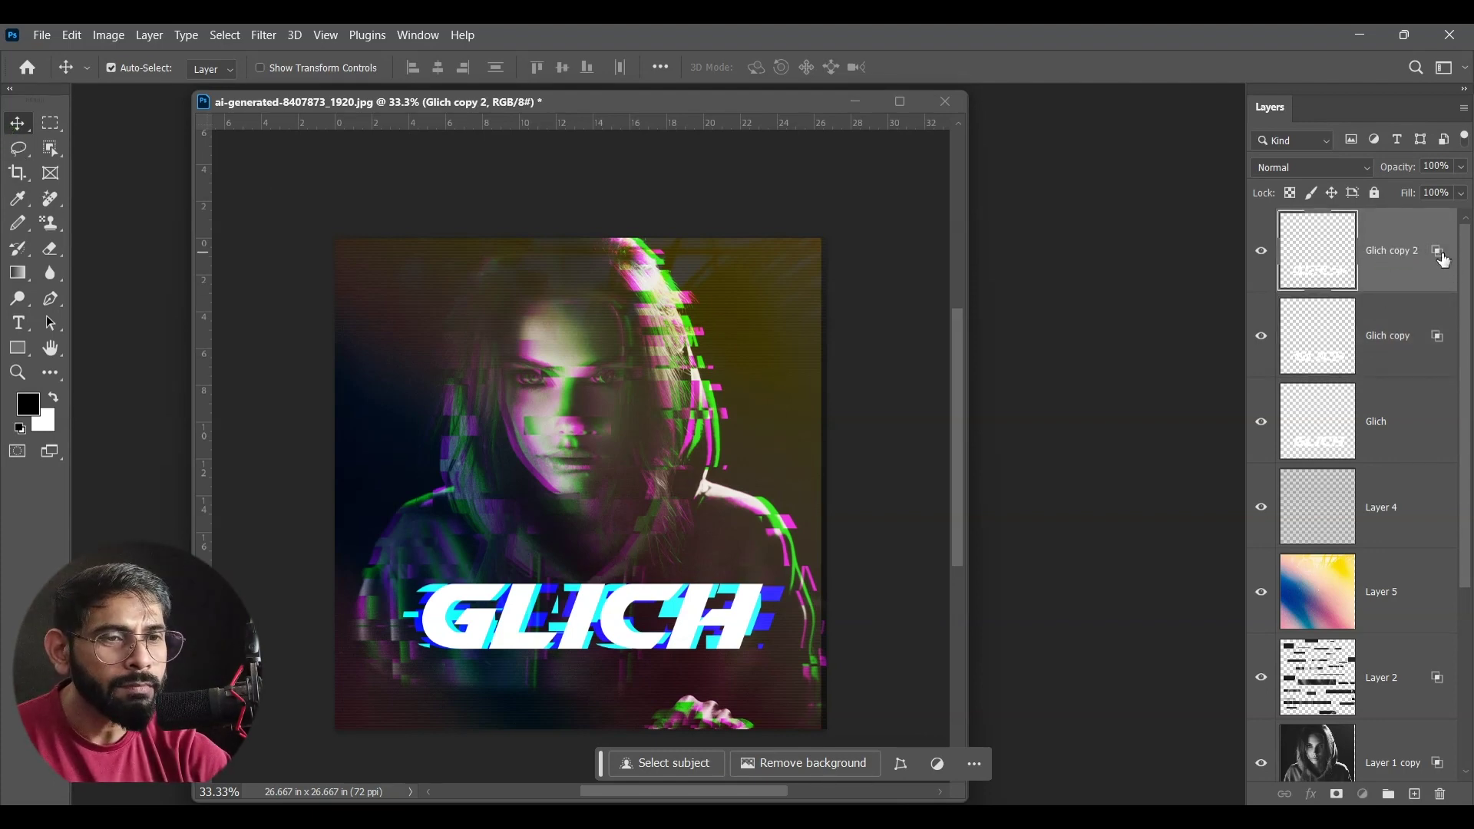
double_click(1444, 261)
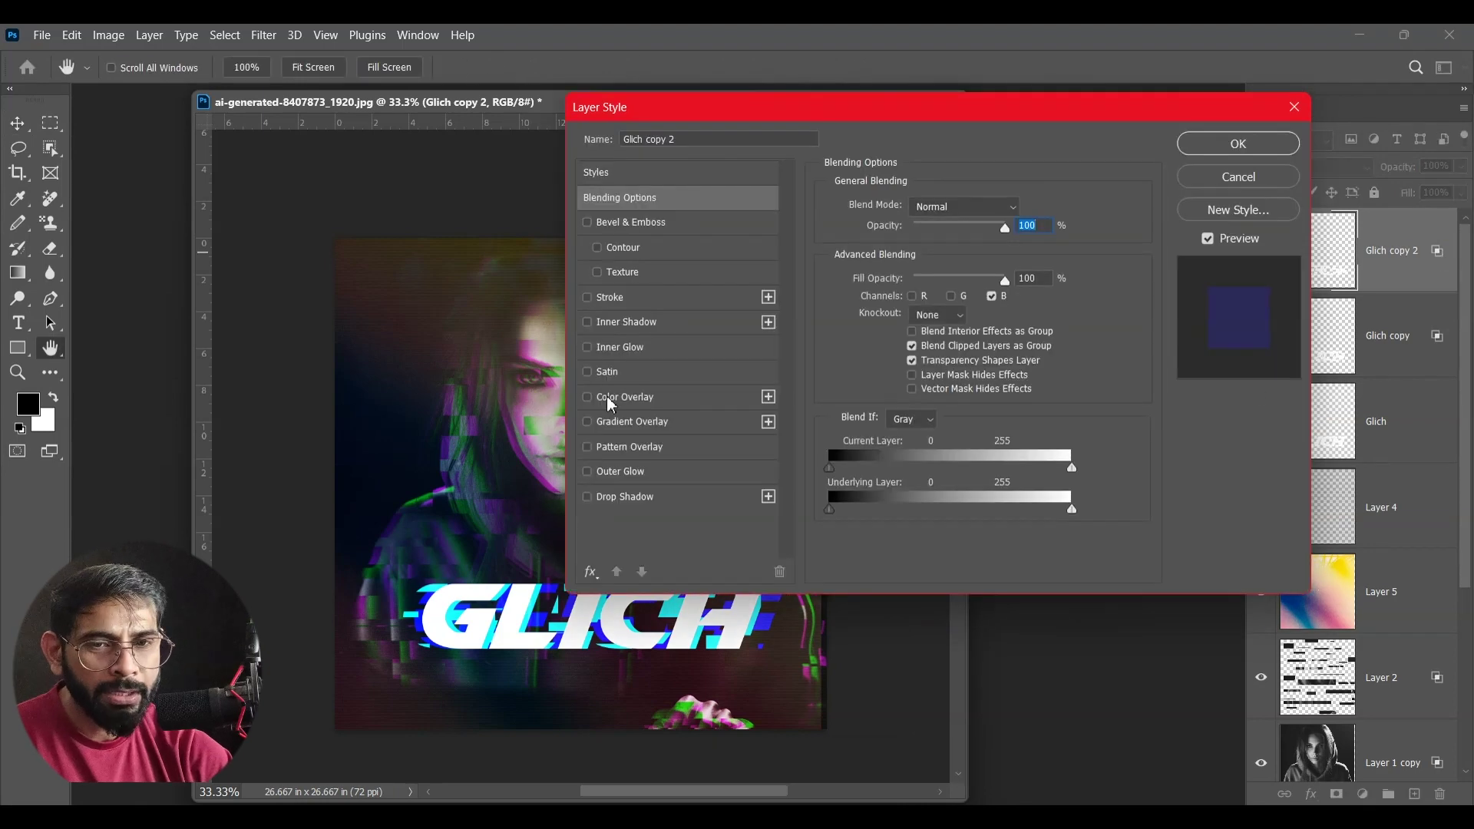
left_click(632, 473)
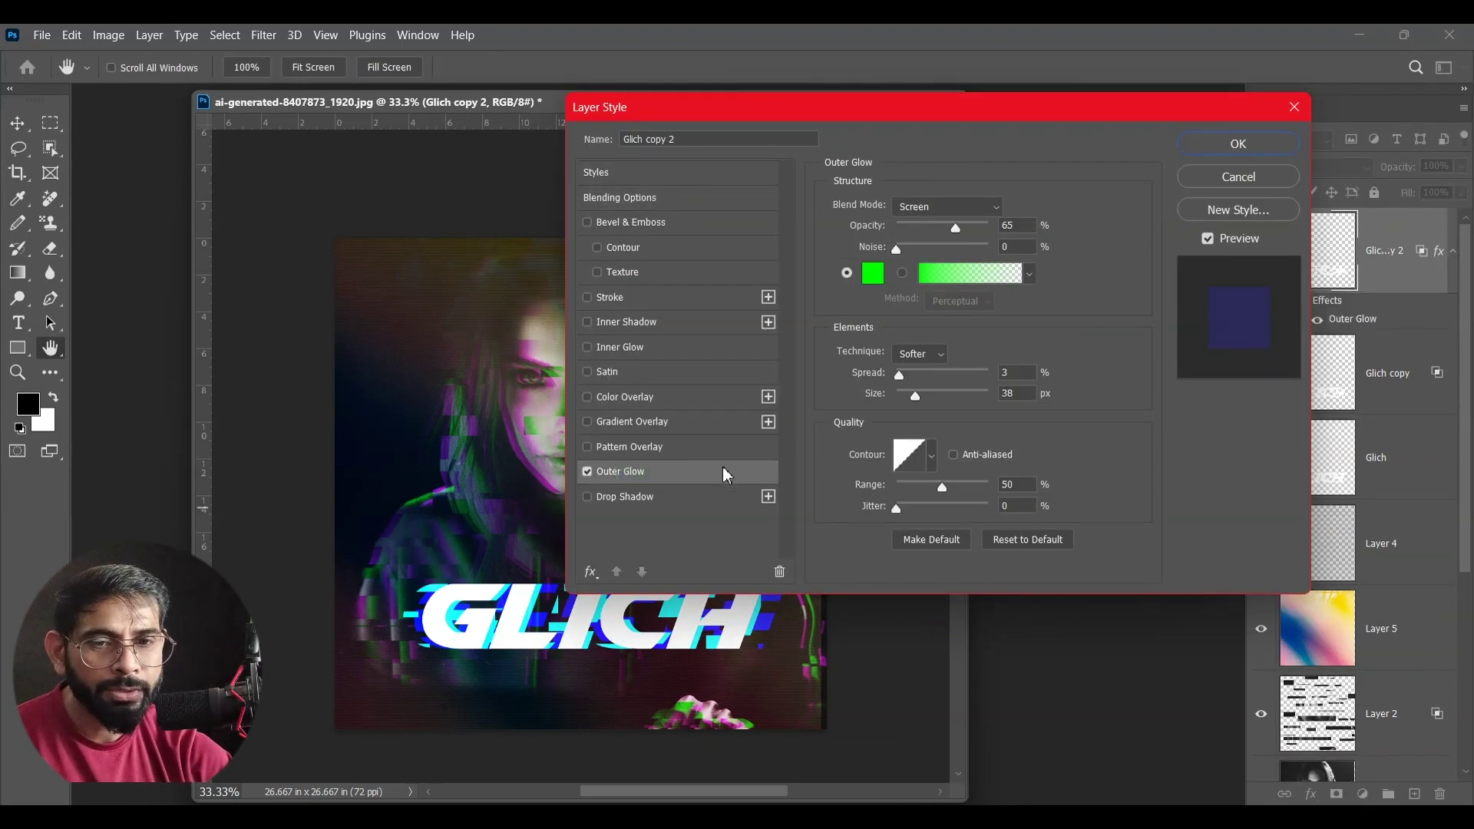
left_click(945, 206)
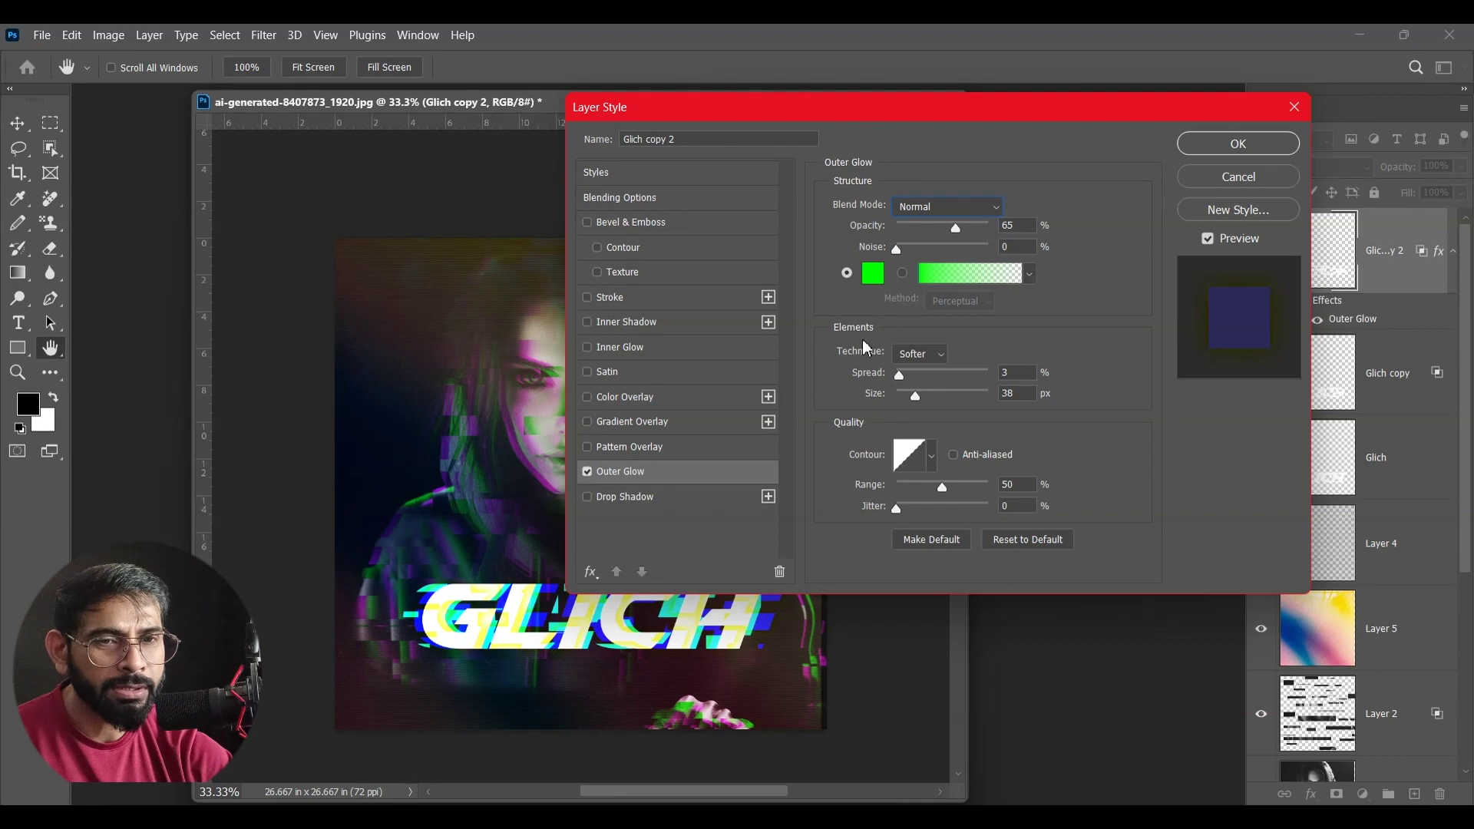
Step: Make the glow white (ffffff) with 20% noise and 32% spread, and apply it
left_click_drag(974, 108, 1210, 85)
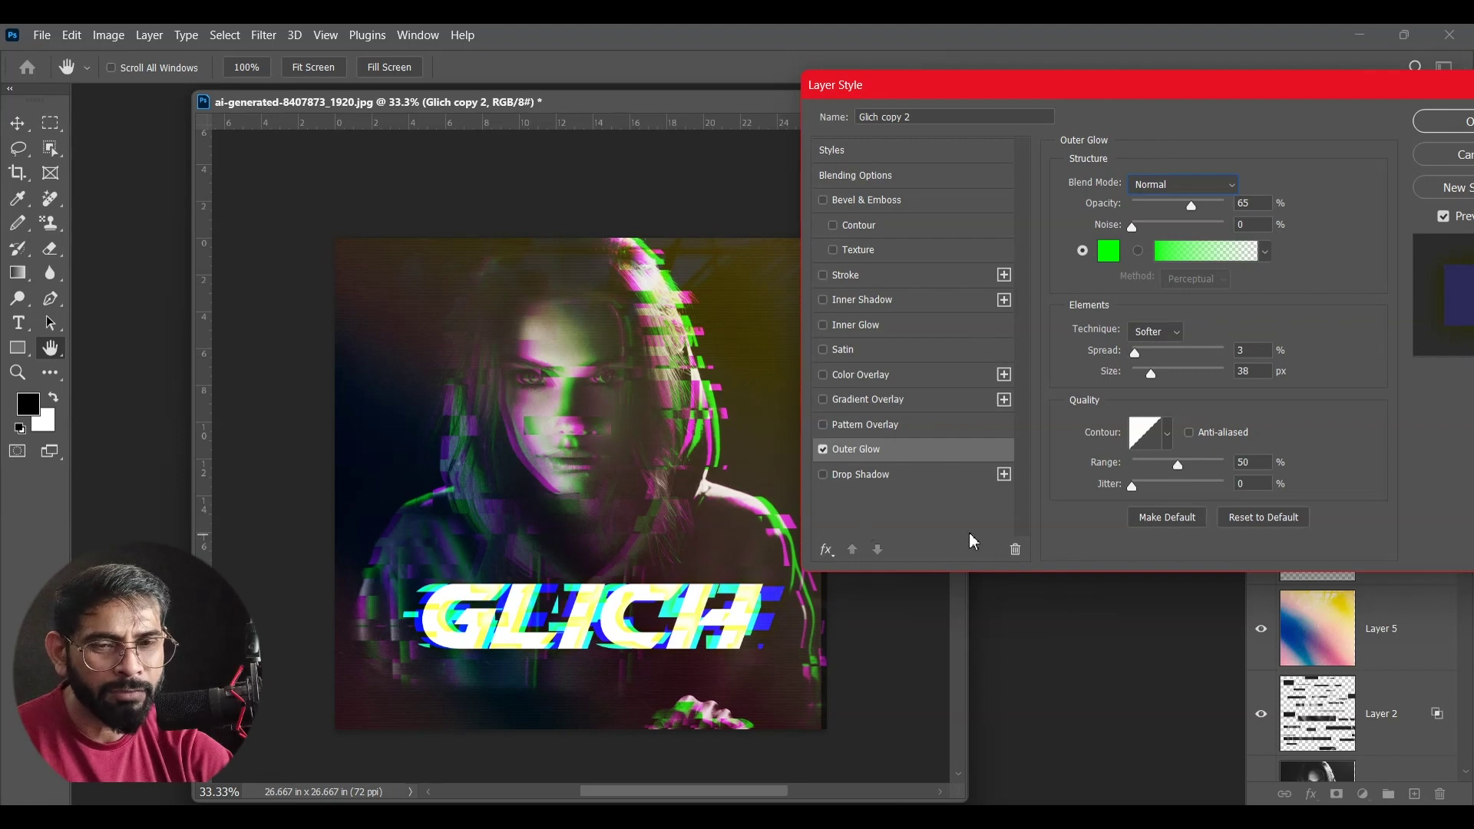
left_click(1115, 256)
type("ffffff")
left_click(1162, 230)
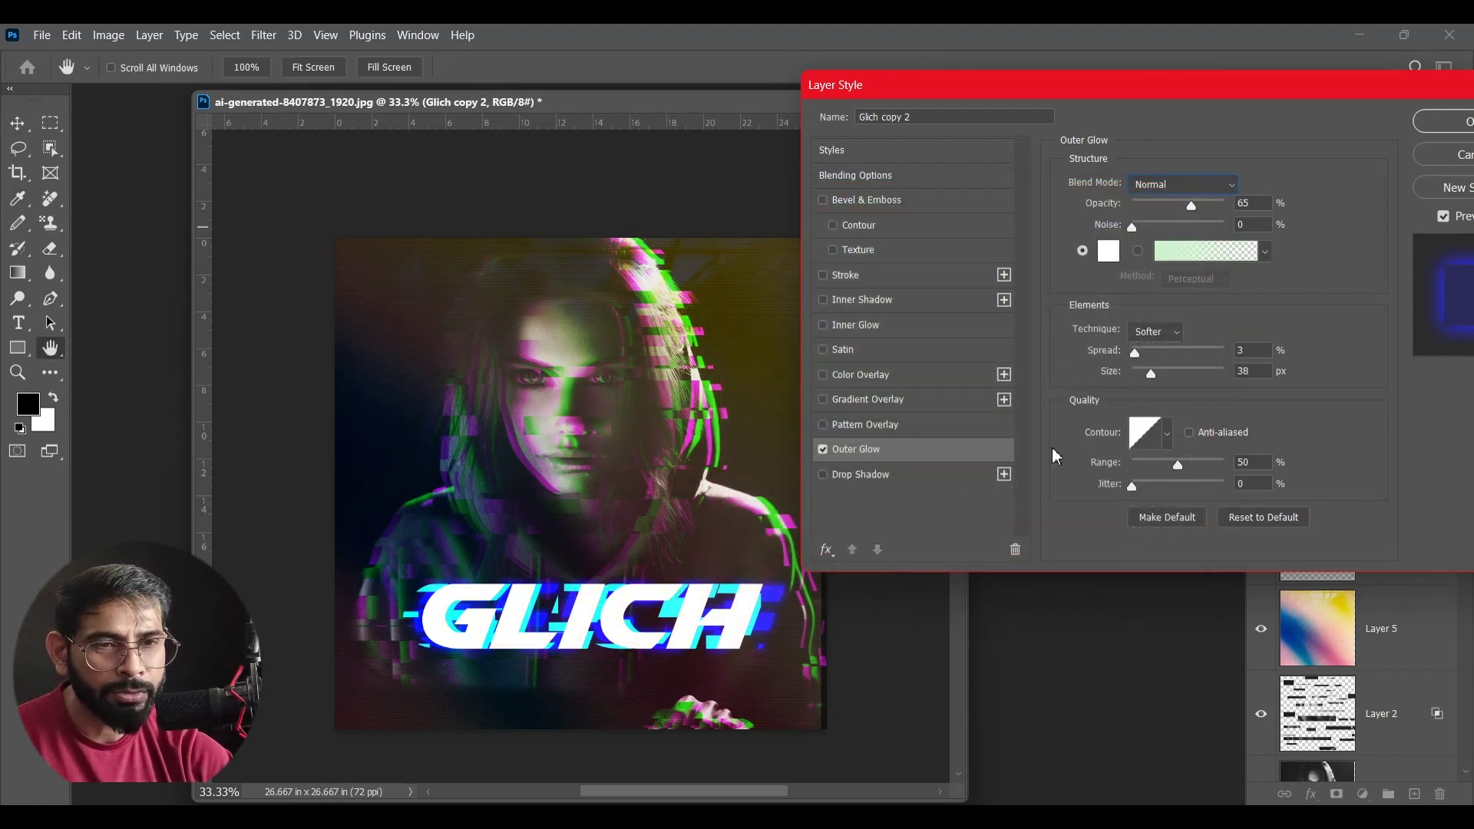
left_click_drag(1132, 230, 1197, 205)
mouse_move(1134, 353)
left_mouse_down()
mouse_move(1164, 357)
mouse_move(1156, 386)
left_mouse_up()
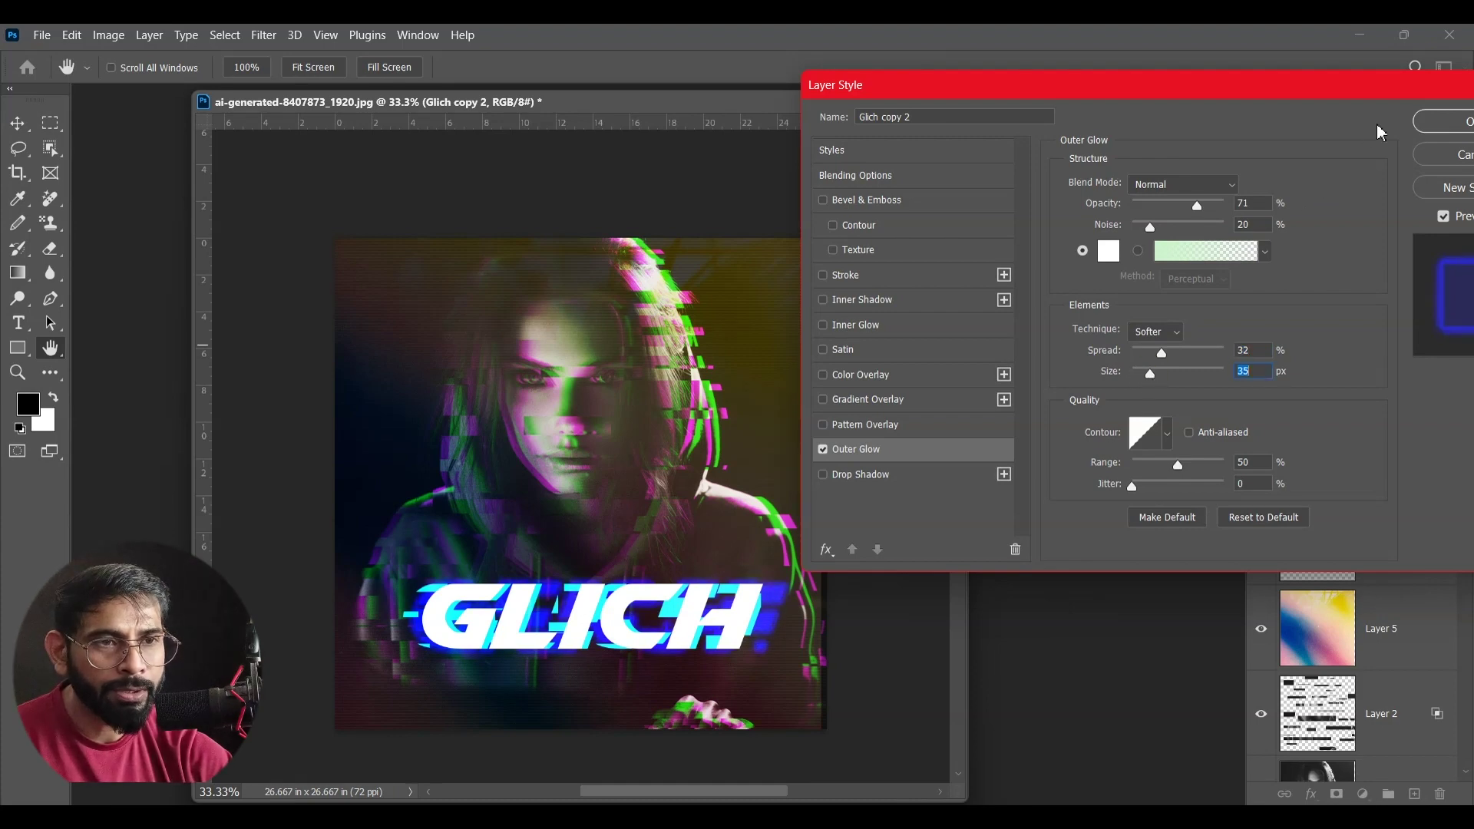
left_click(1447, 123)
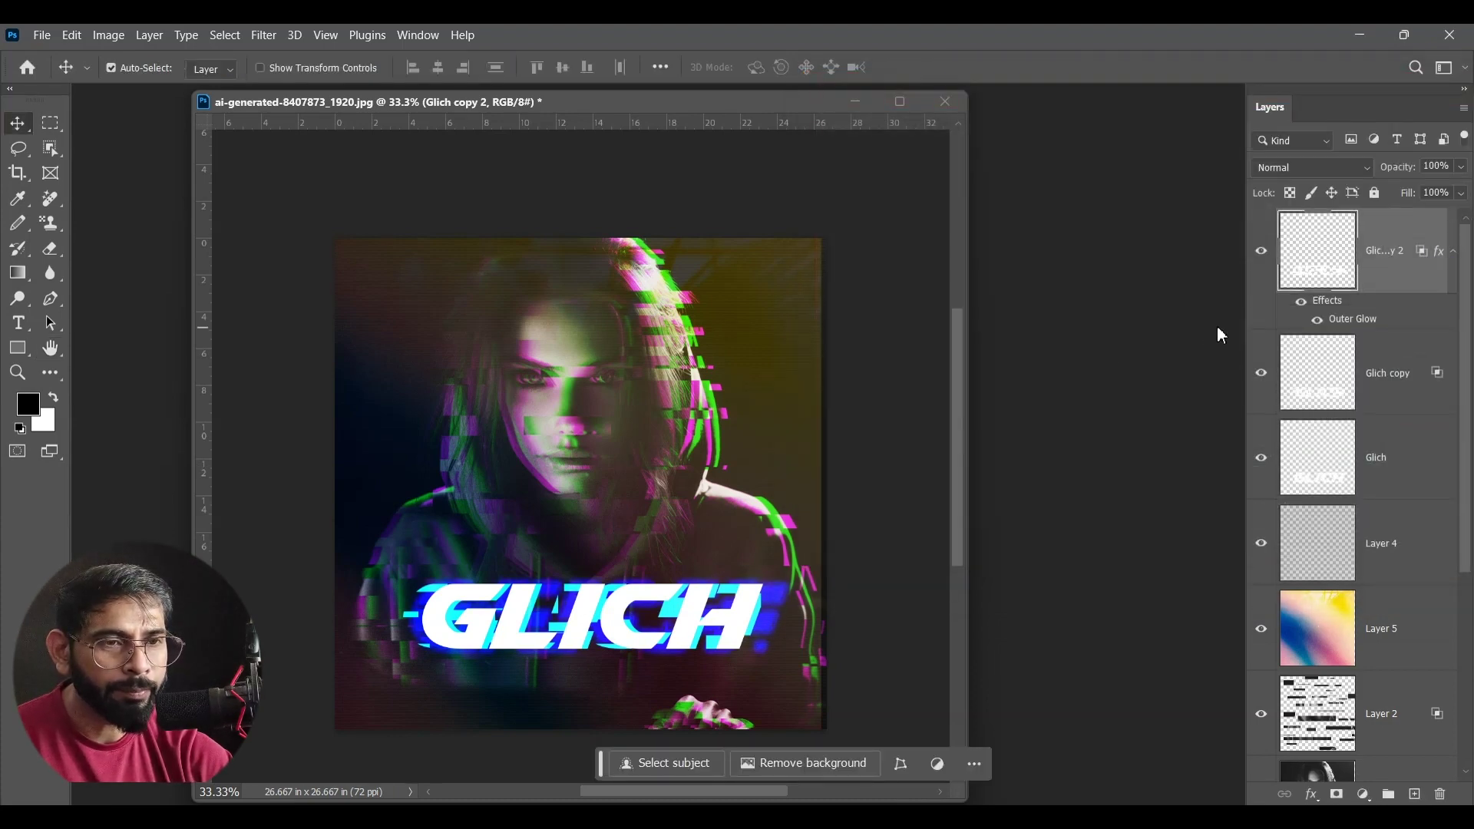
left_click(1431, 382)
Step: Turn on a green Screen-mode Outer Glow in the Glich copy layer style
double_click(1431, 382)
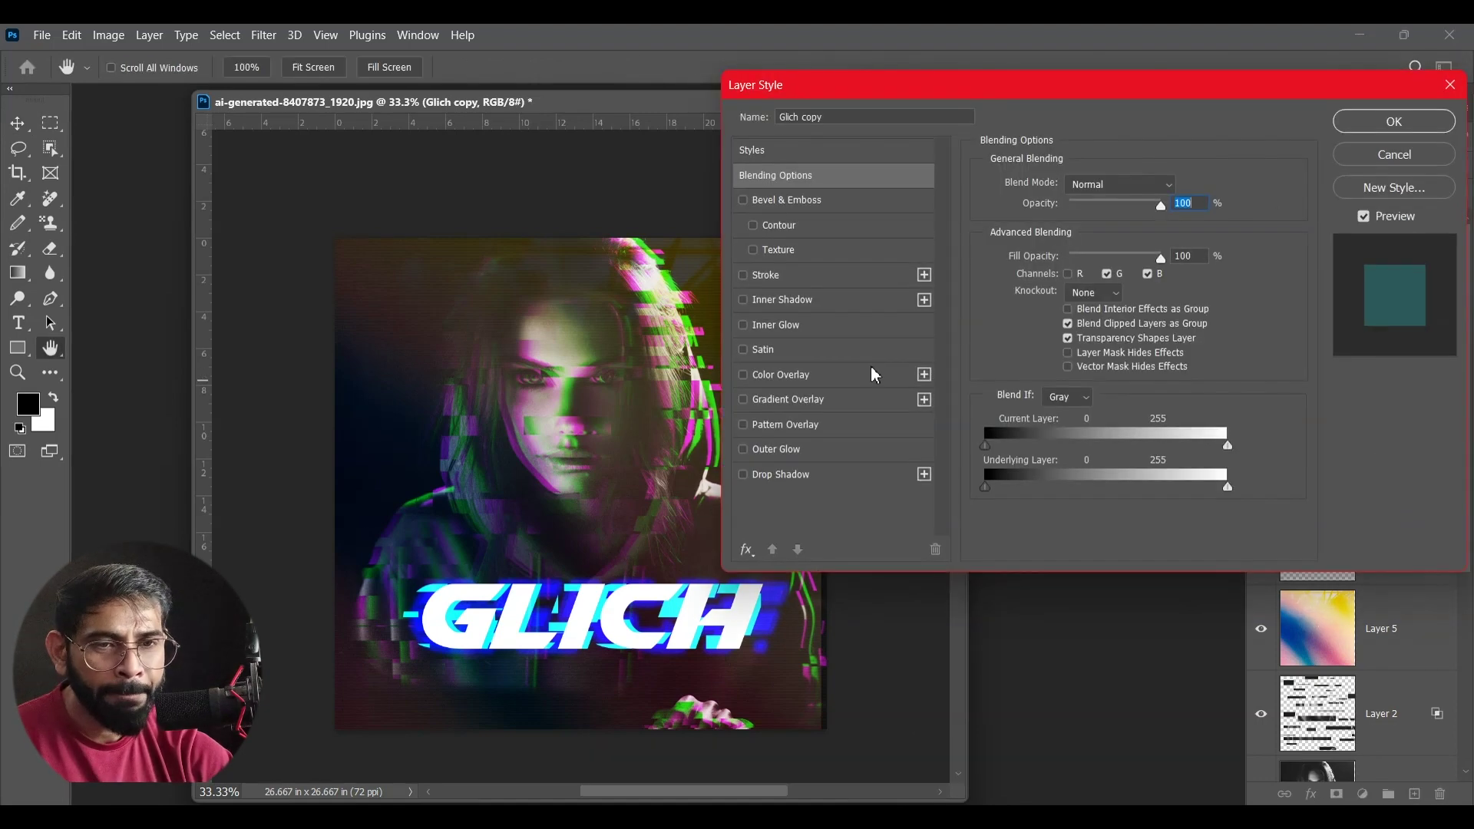
left_click(791, 451)
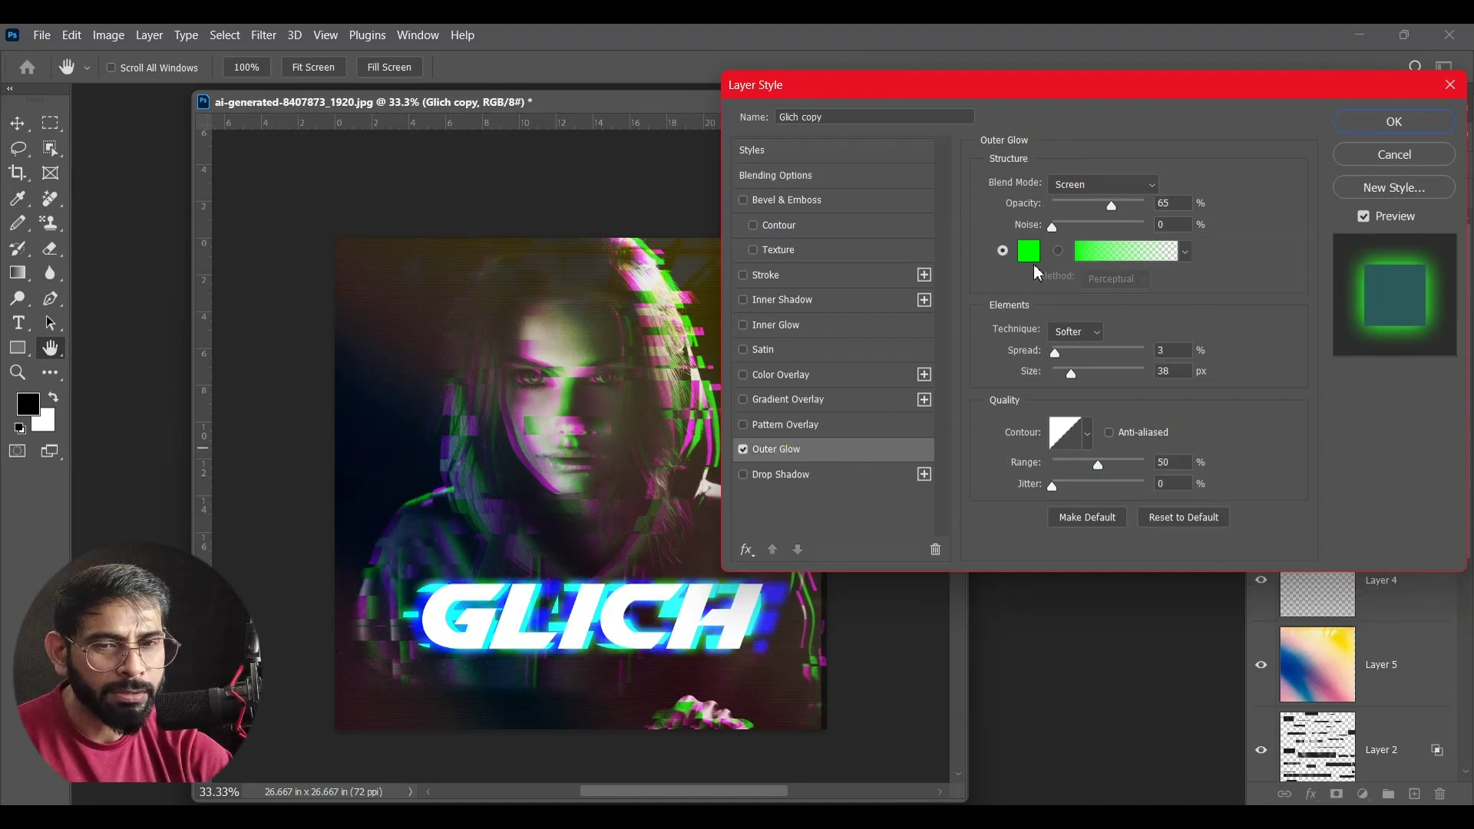
left_click(1395, 123)
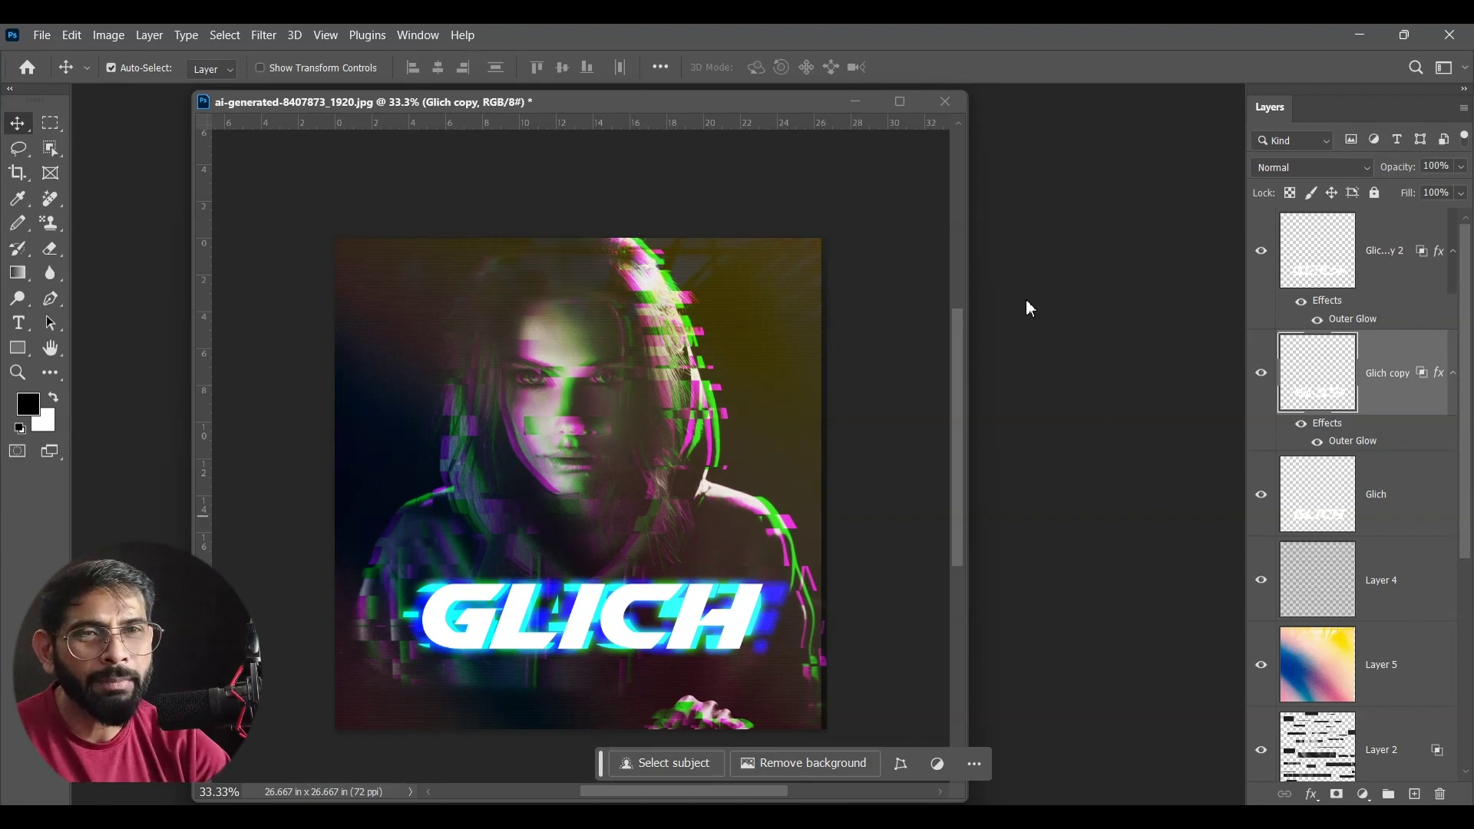
Step: Switch to the DJ photo and desaturate it to black and white
left_click(858, 107)
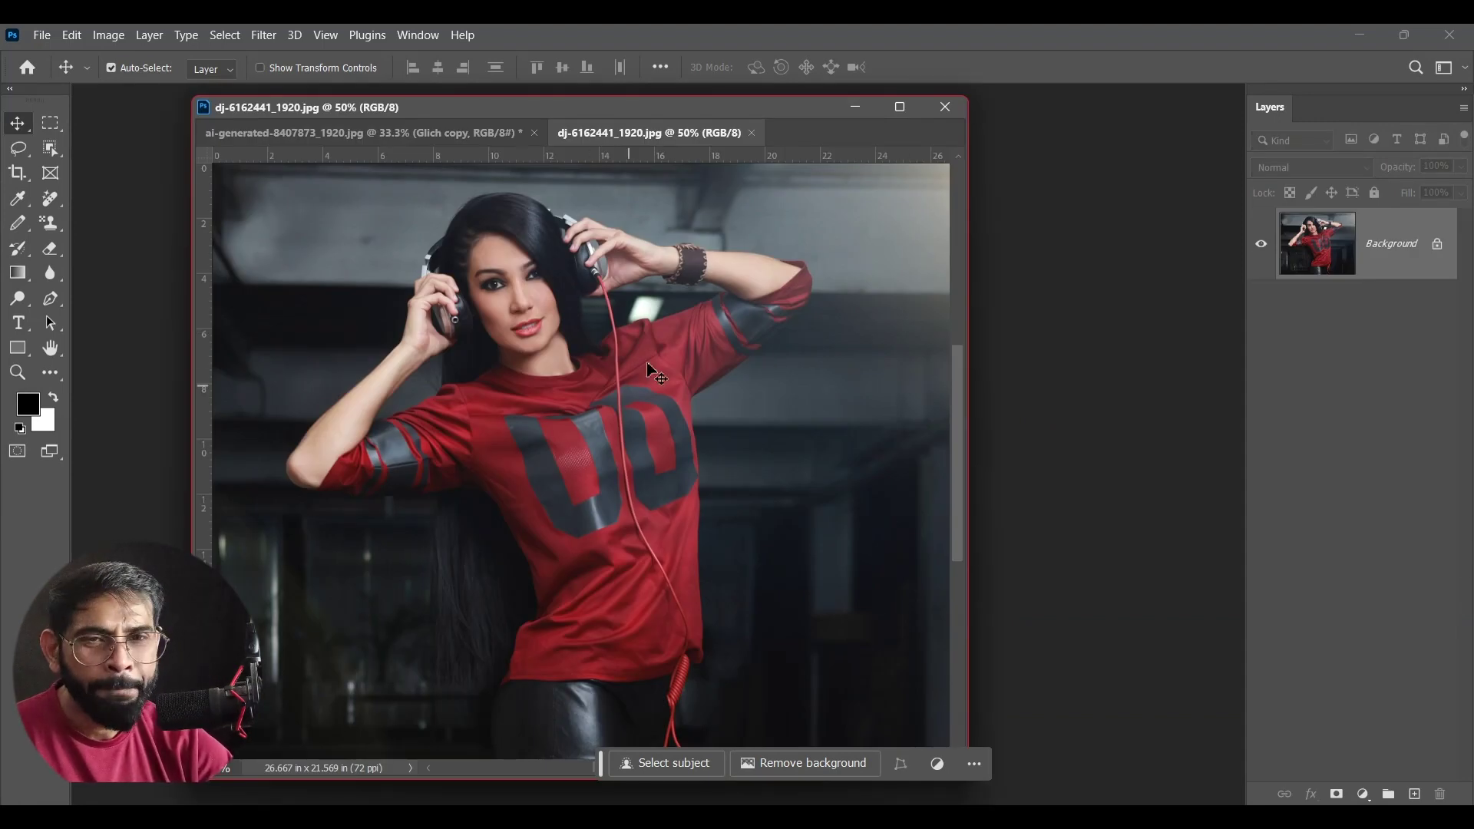
left_click(108, 35)
mouse_move(136, 83)
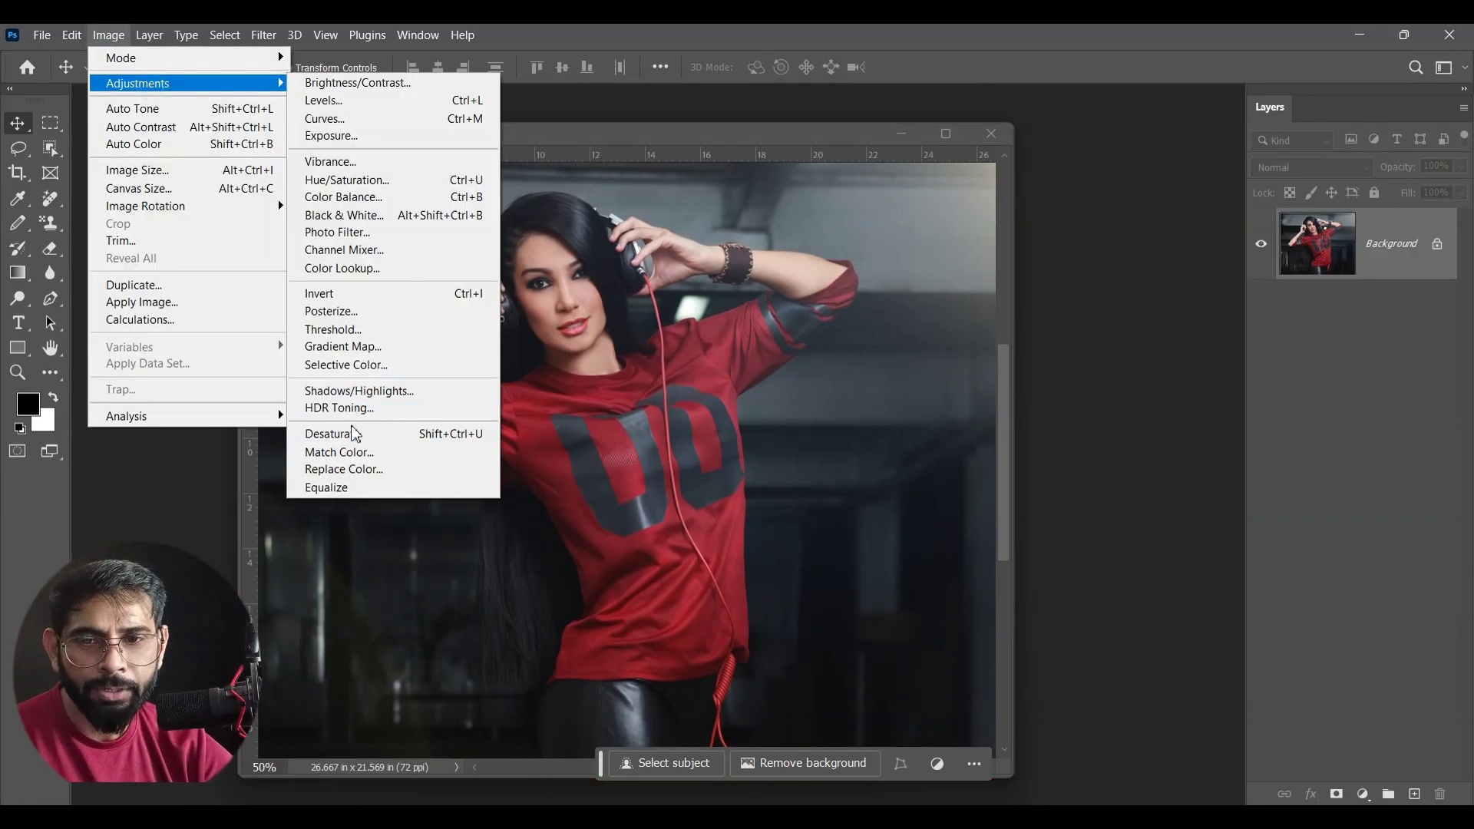
left_click(357, 434)
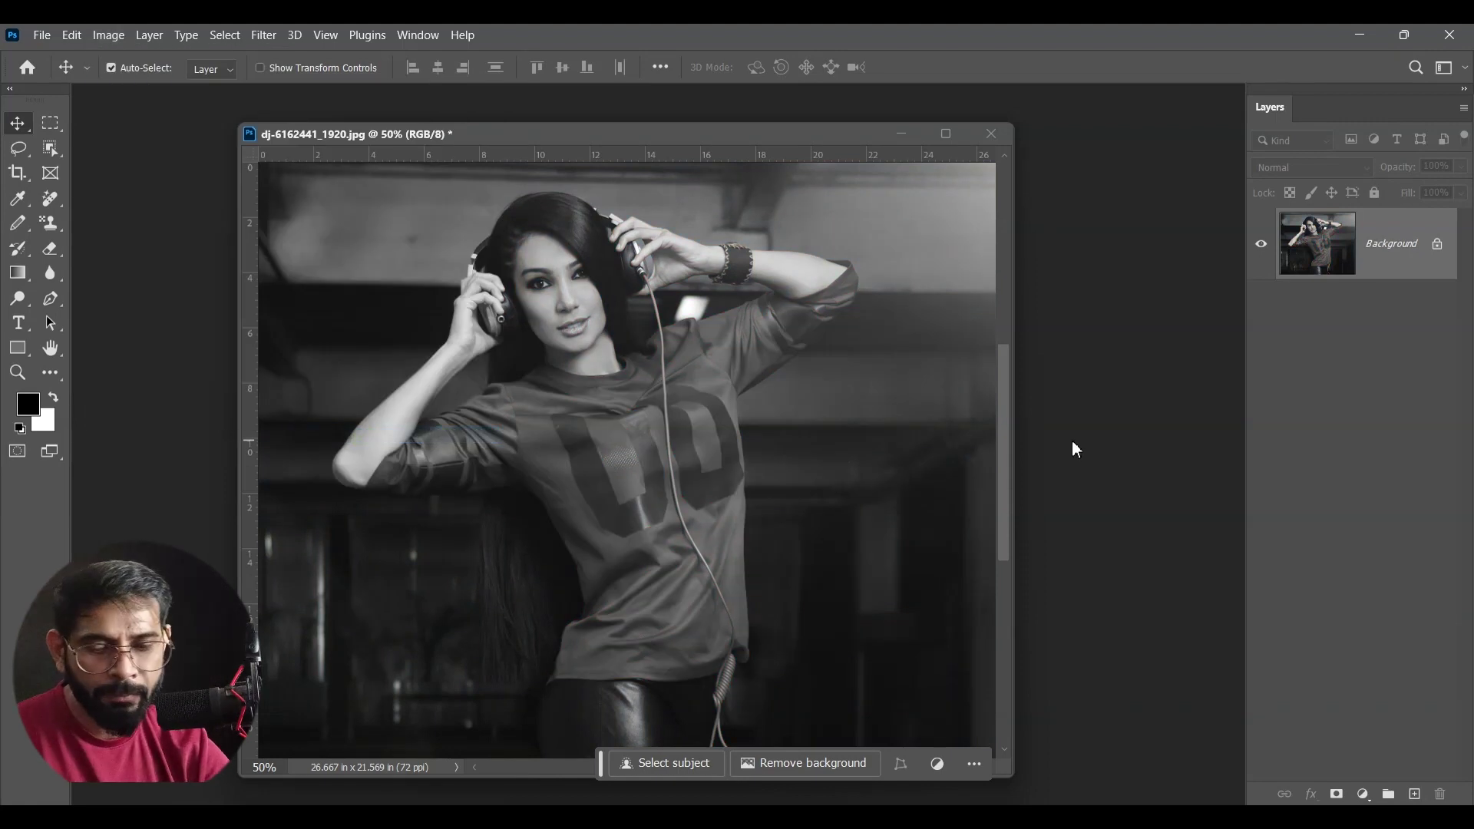
Step: Duplicate the photo as Layer 1 and disable its red channel
key("ctrl+j")
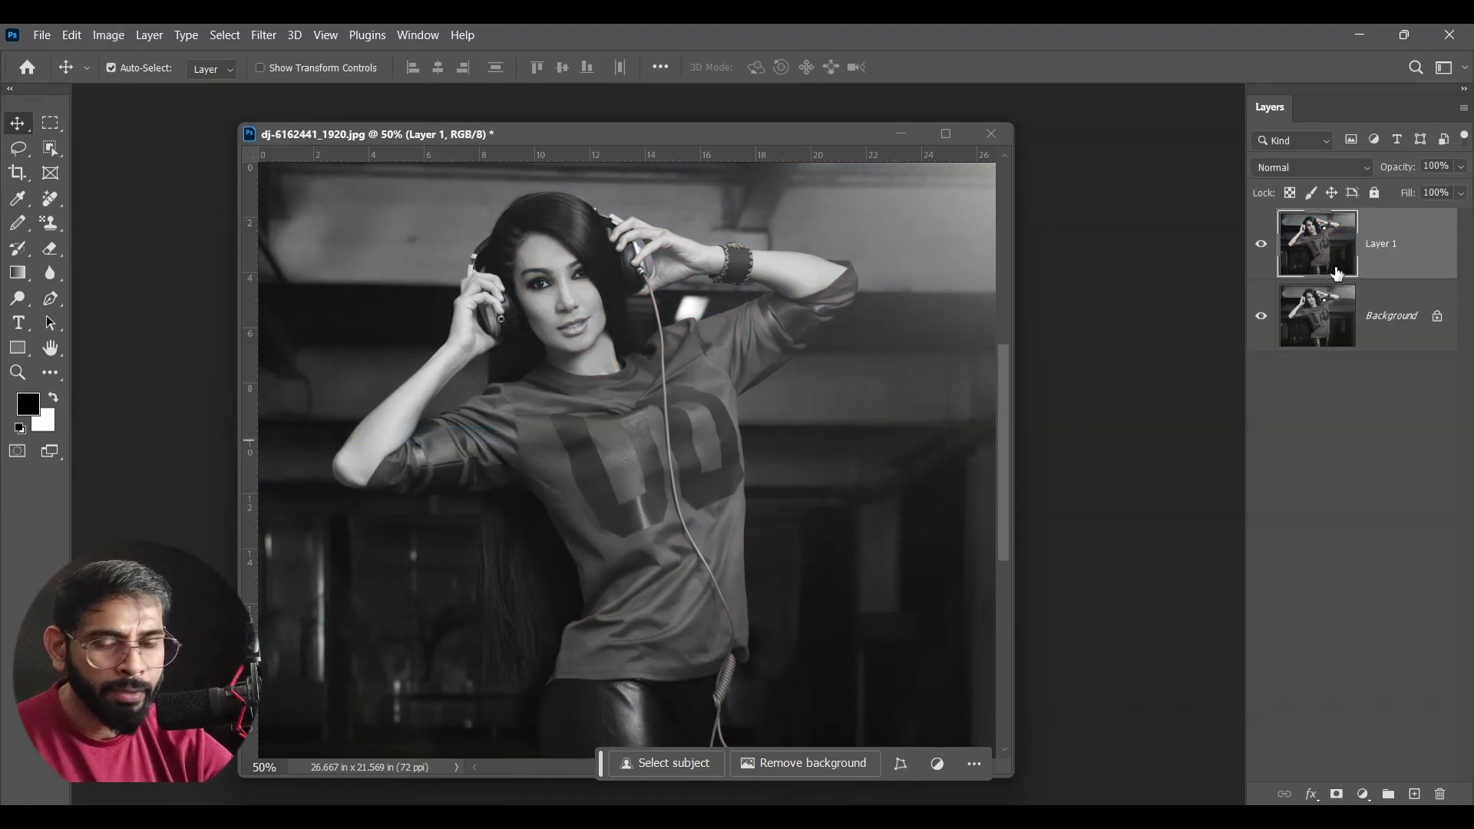
double_click(1434, 243)
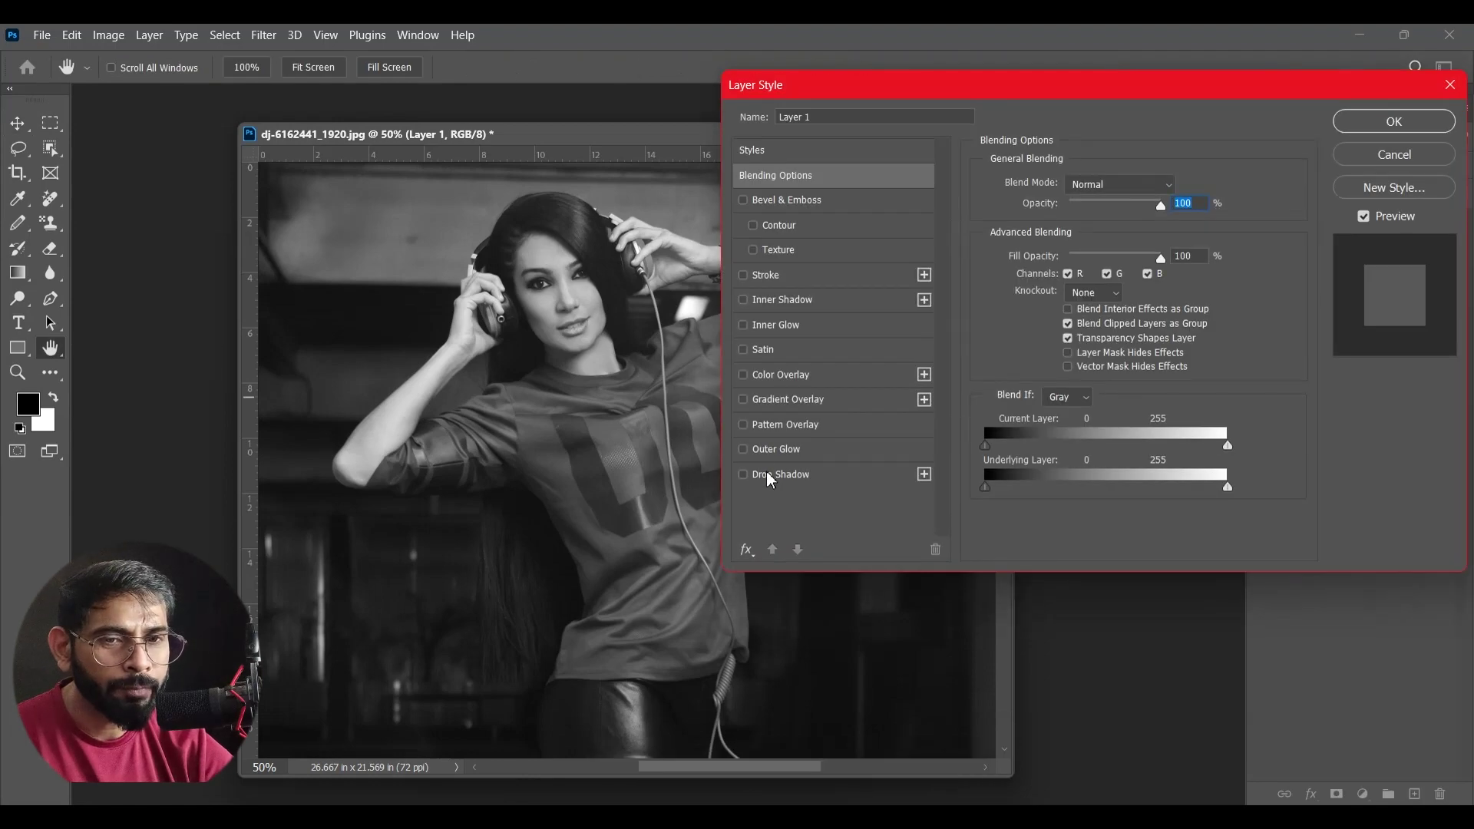
left_click(1068, 276)
key("Return")
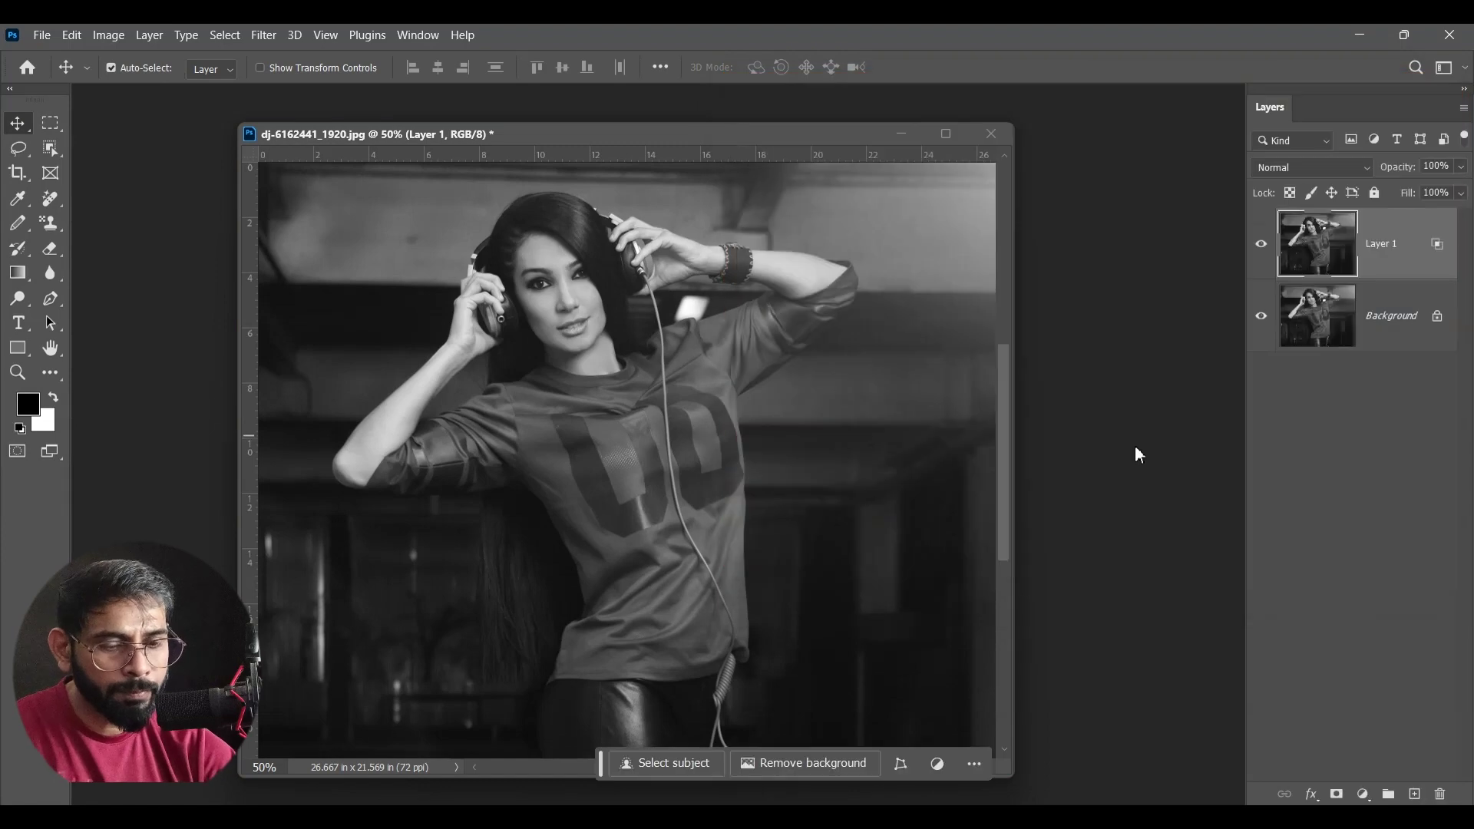
Step: Nudge Layer 1 right, duplicate it, and exclude the green channel on the copy
key("shift+Right")
key("shift+Right")
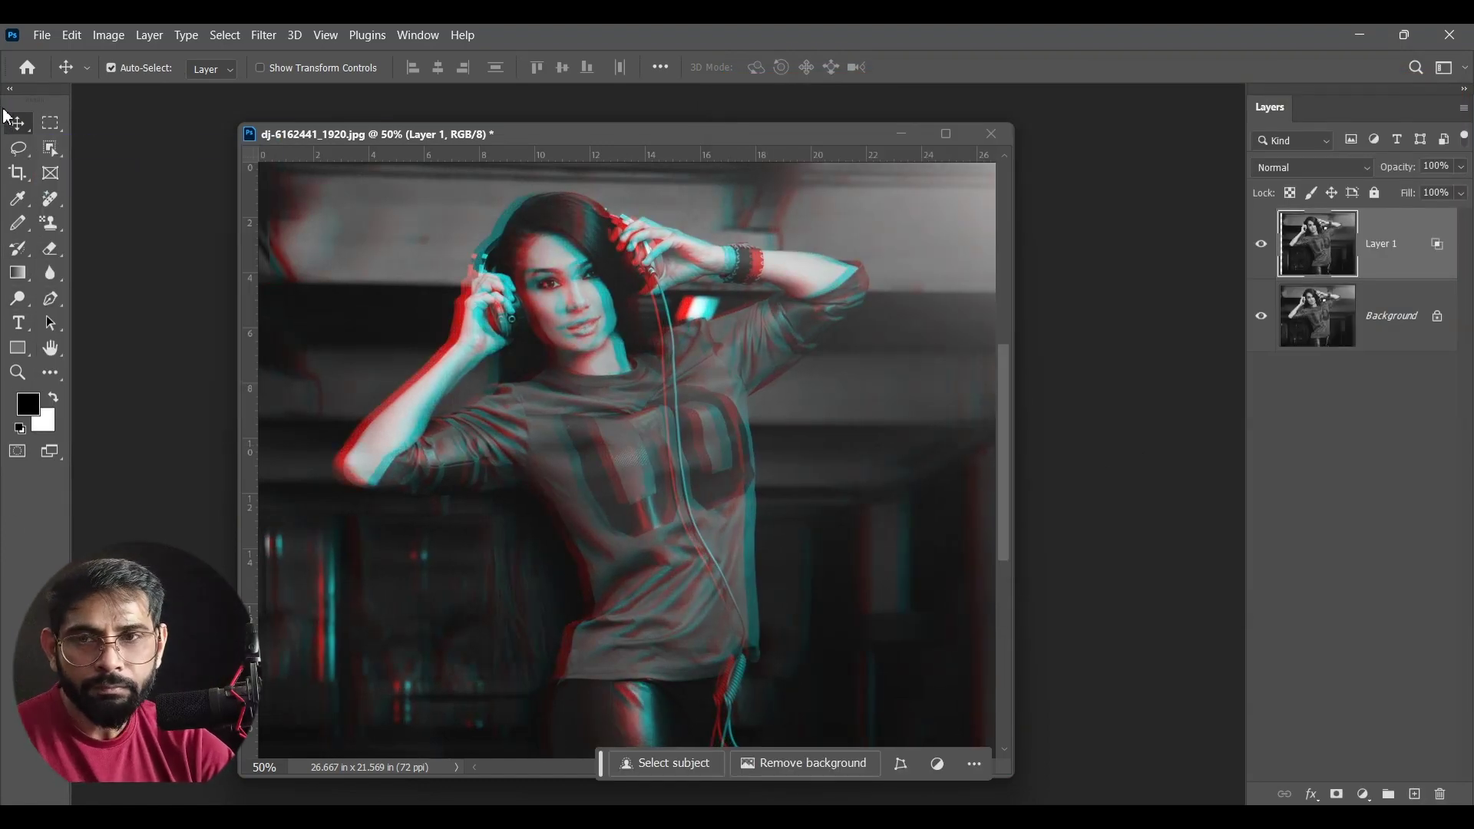
key("ctrl+j")
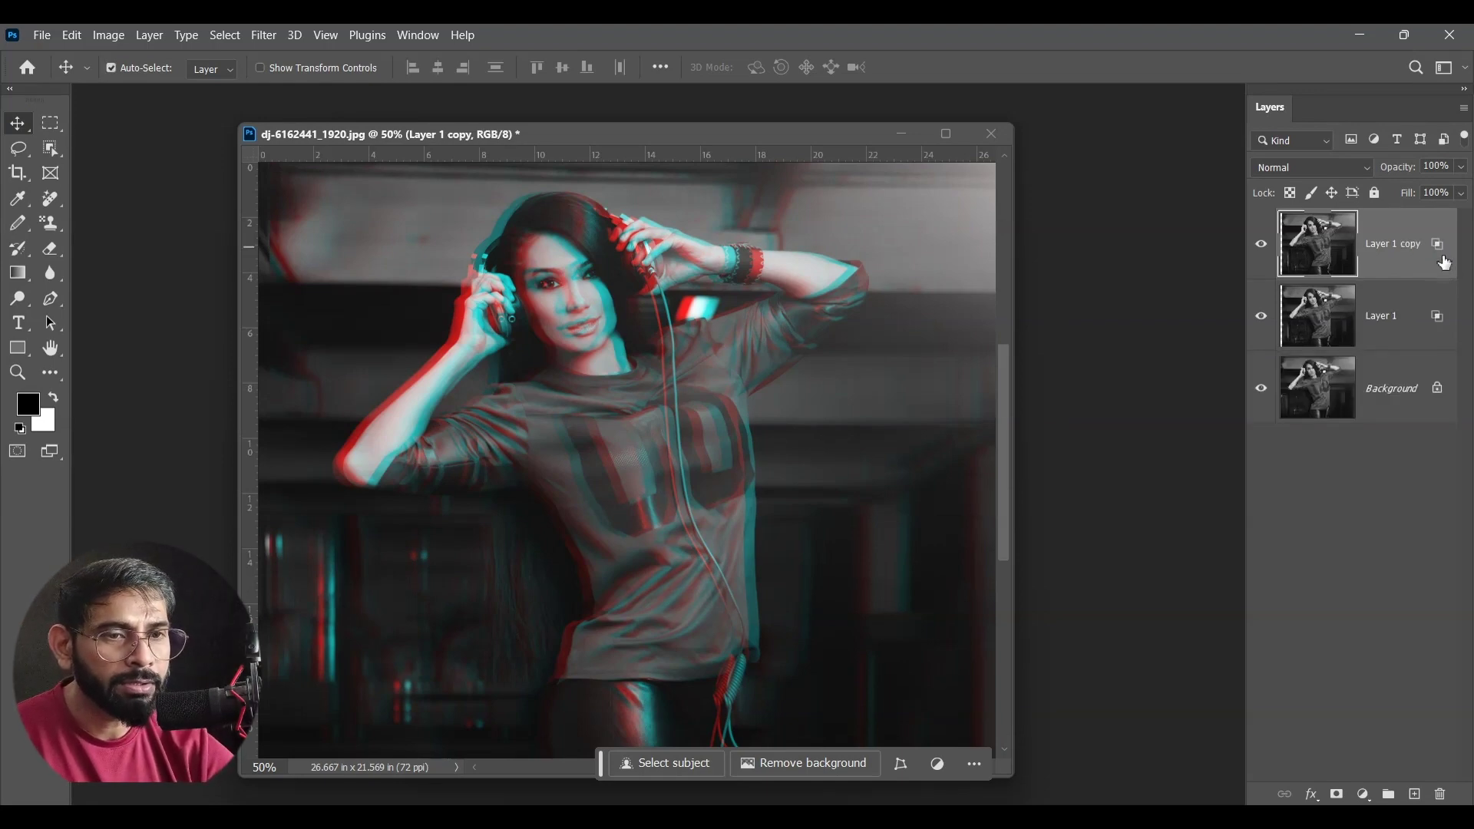
double_click(1393, 261)
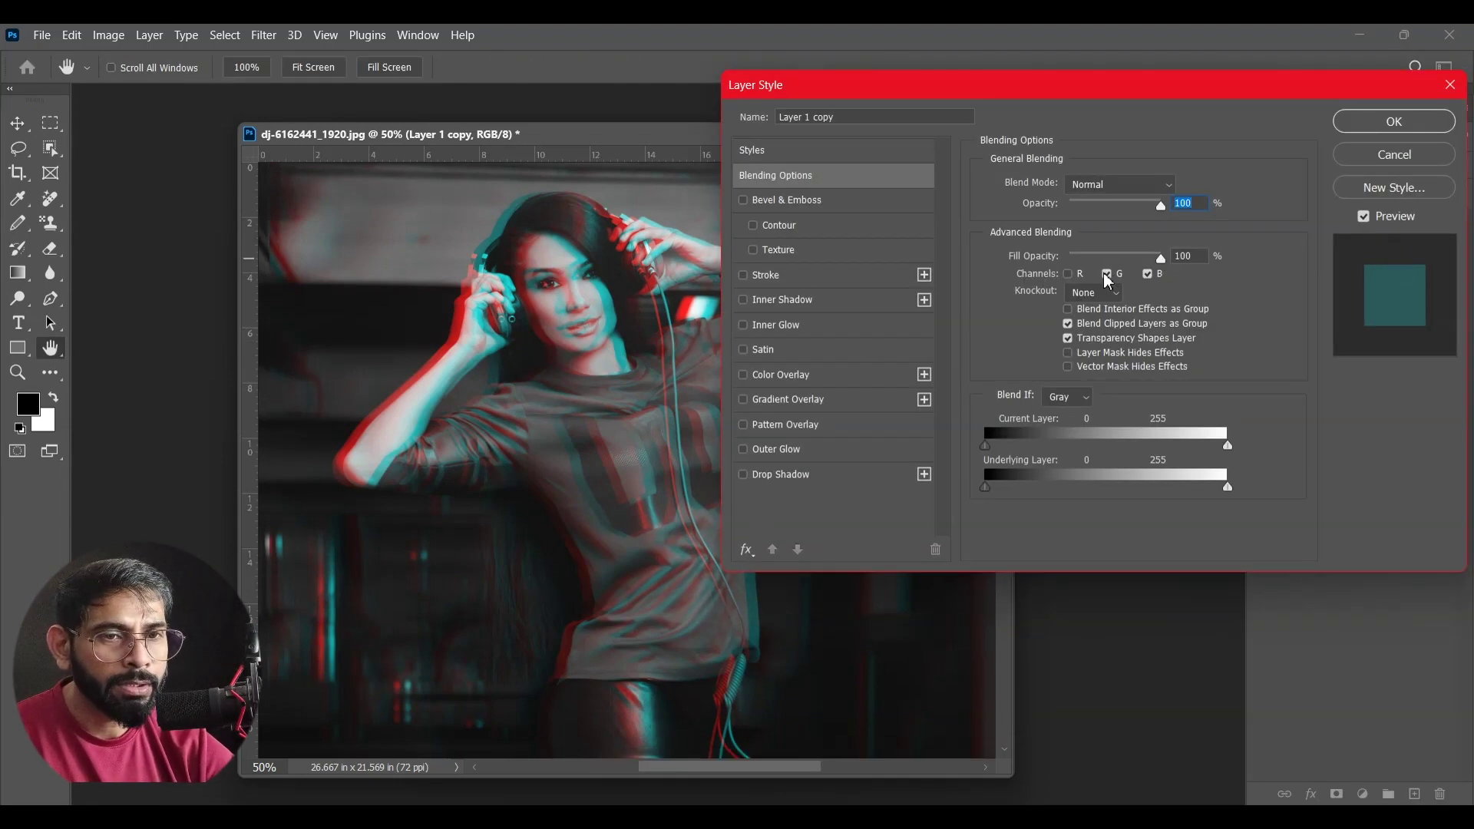
left_click(1109, 274)
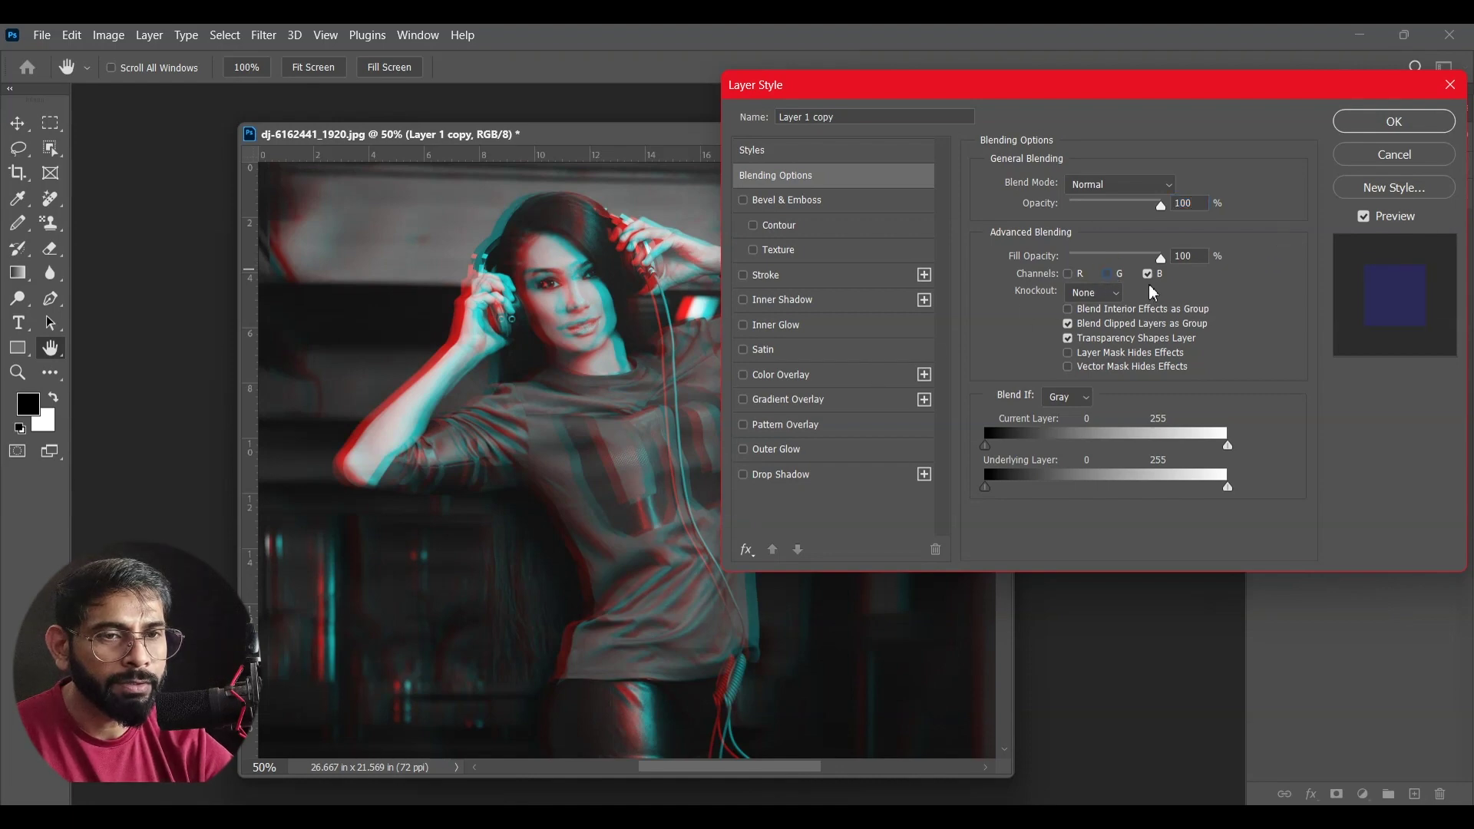
left_click(1068, 274)
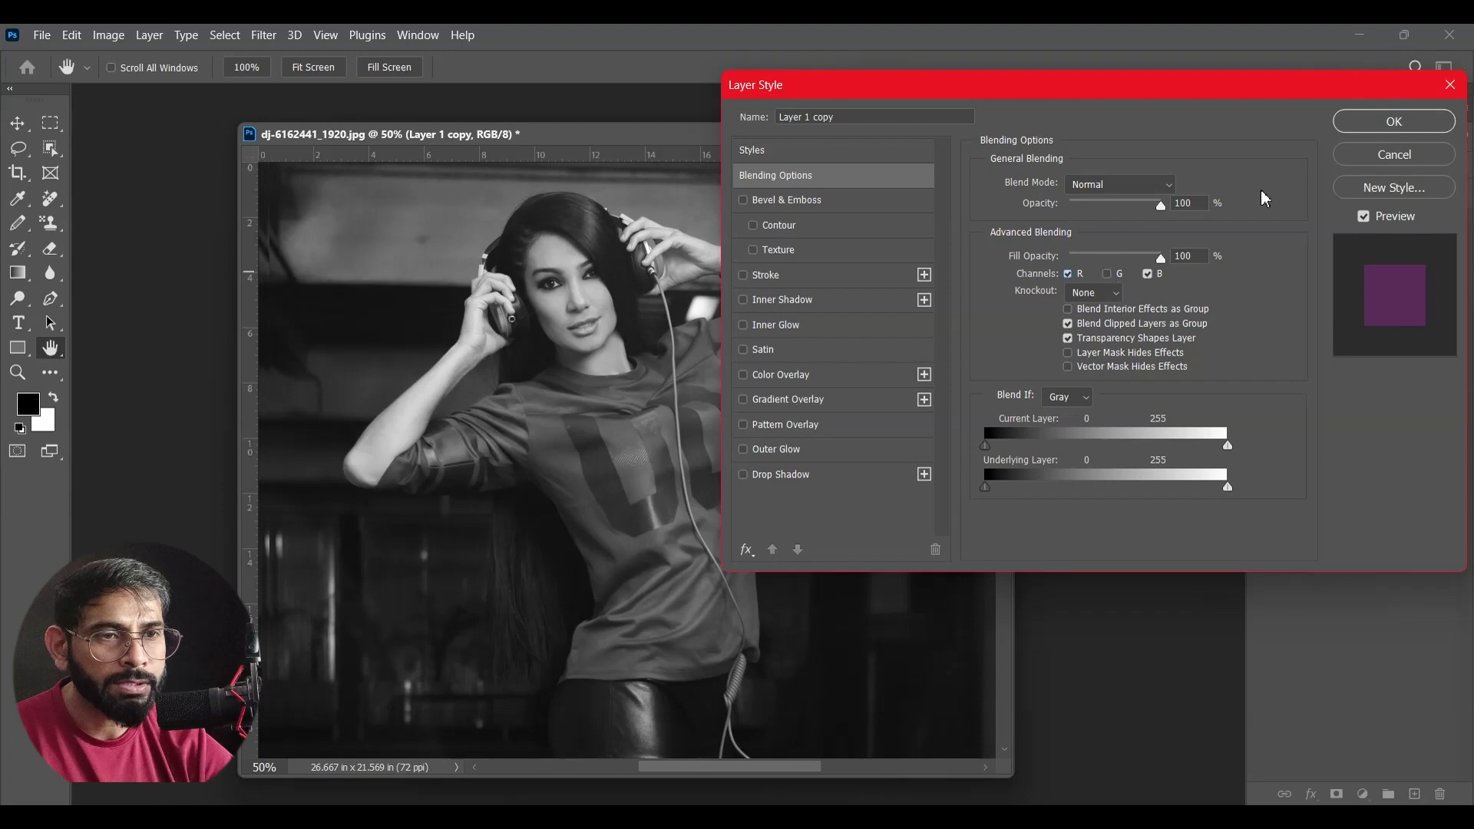
left_click(1393, 121)
Step: Shift Layer 1 copy left and set its channels to green and blue, red off
key("shift+Left")
key("shift+Left")
key("shift+Left")
key("shift+Left")
left_click_drag(1382, 261, 1381, 275)
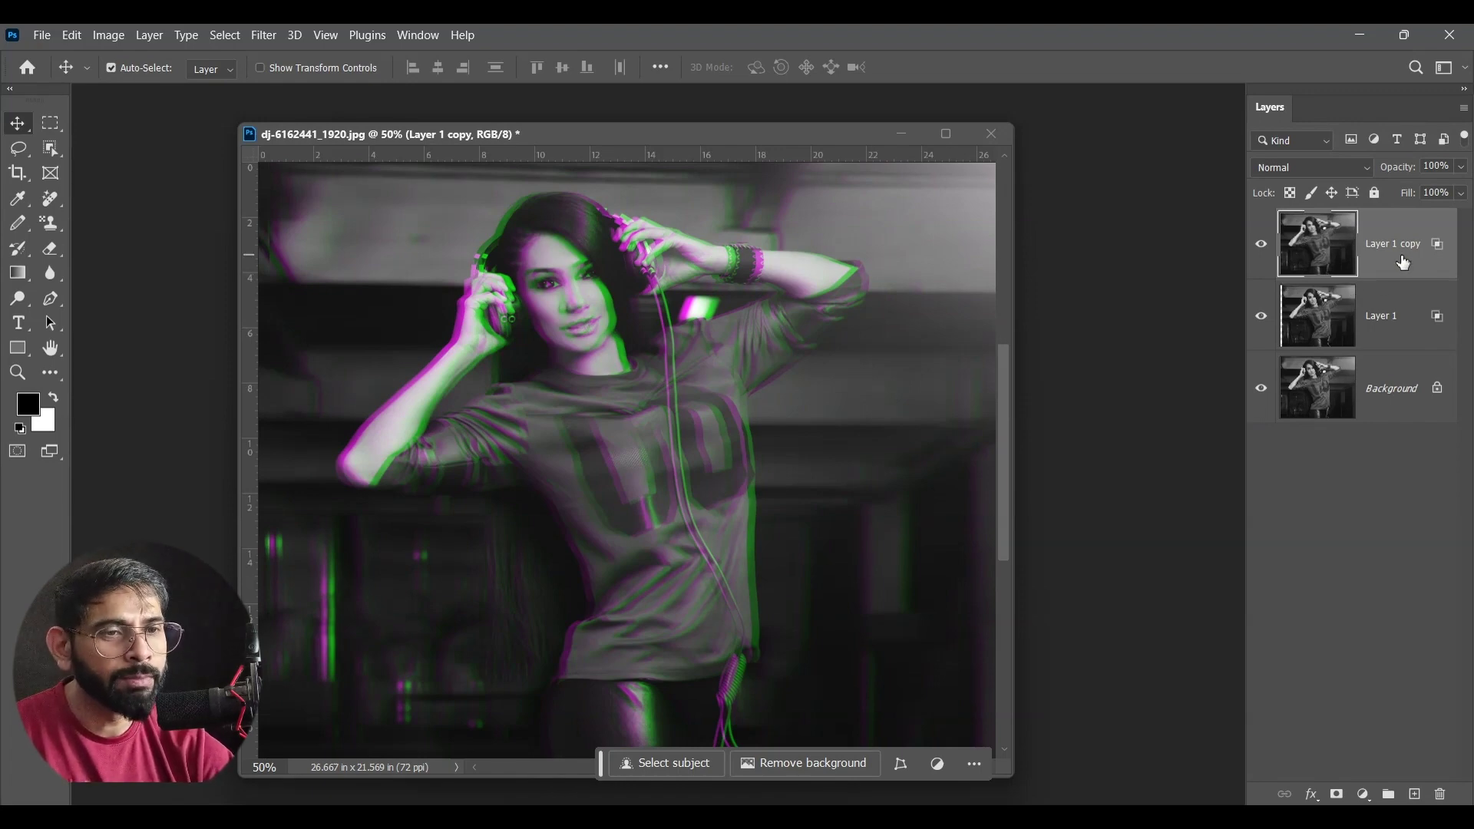
double_click(1403, 263)
left_click(1106, 274)
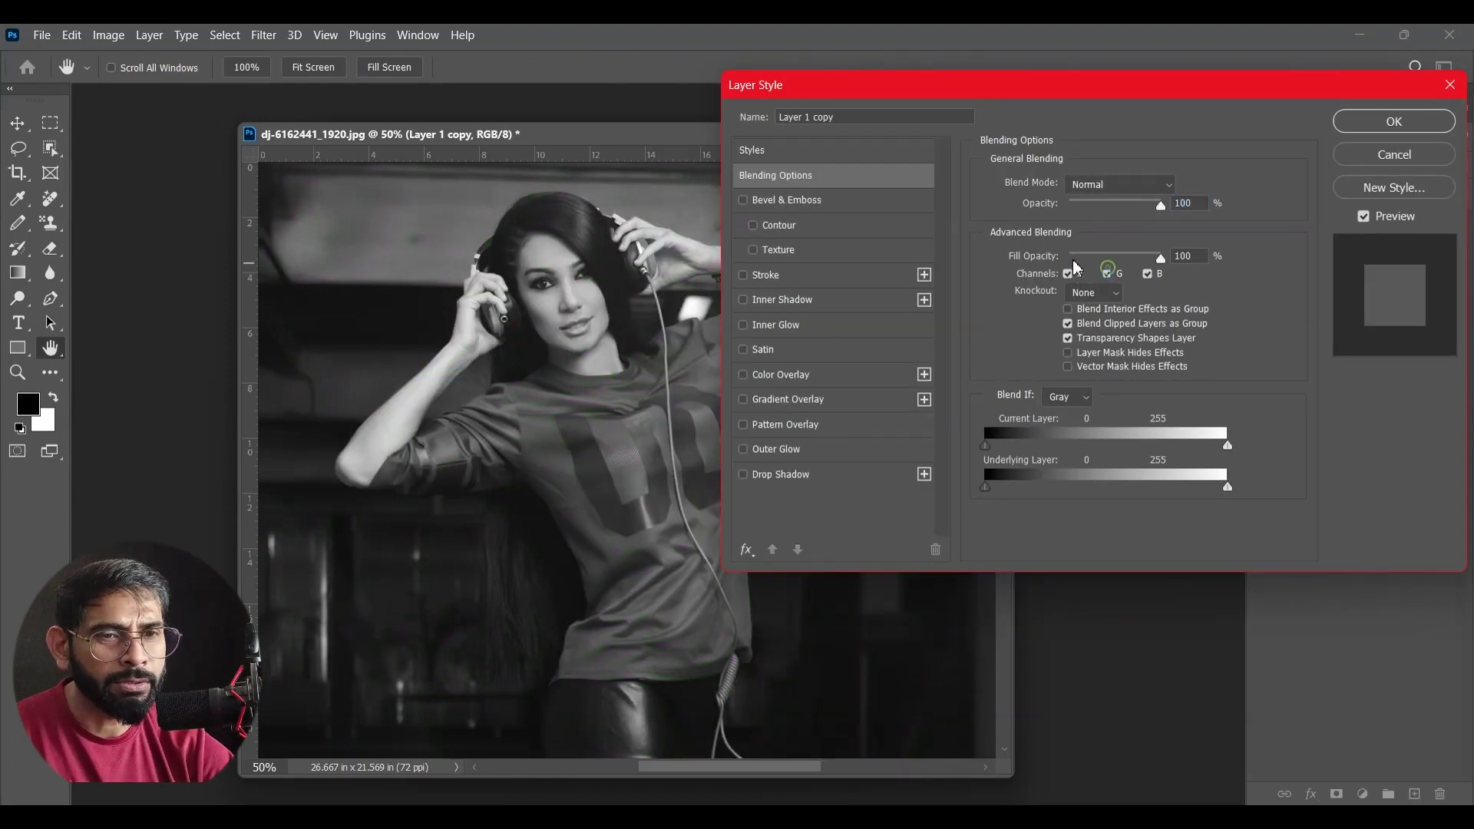
left_click(1094, 293)
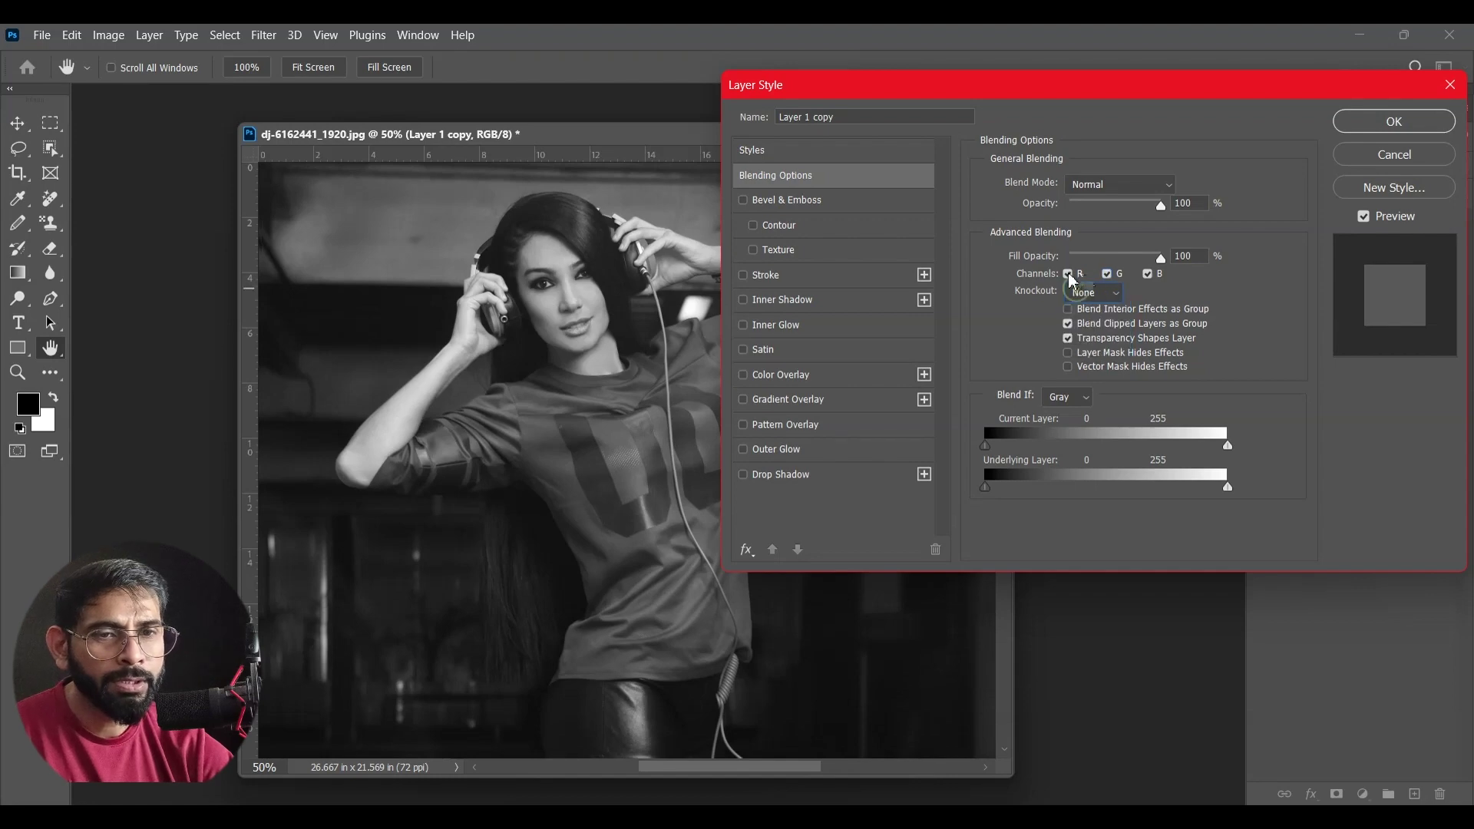
left_click(1071, 277)
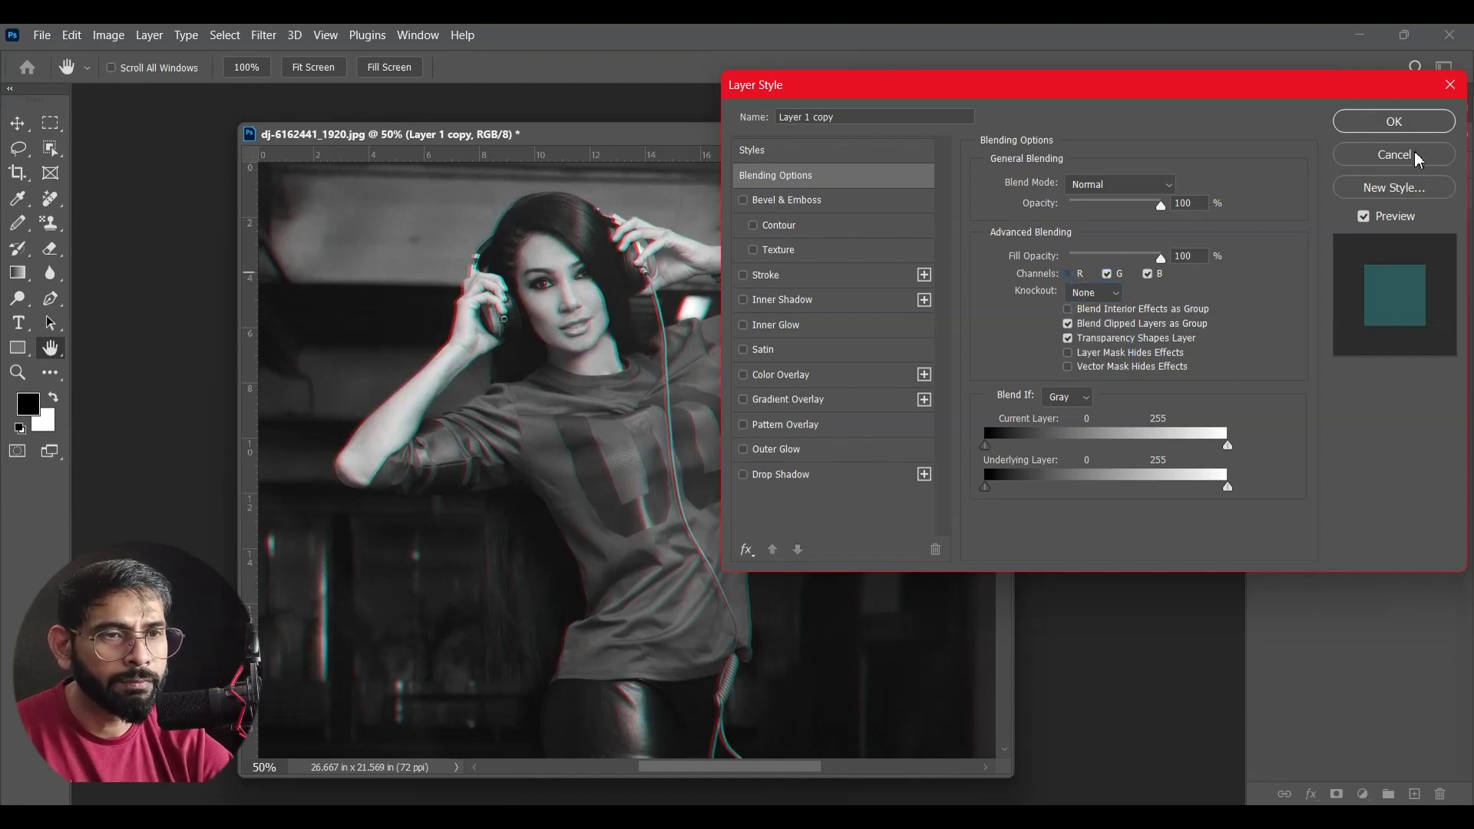
left_click(1396, 123)
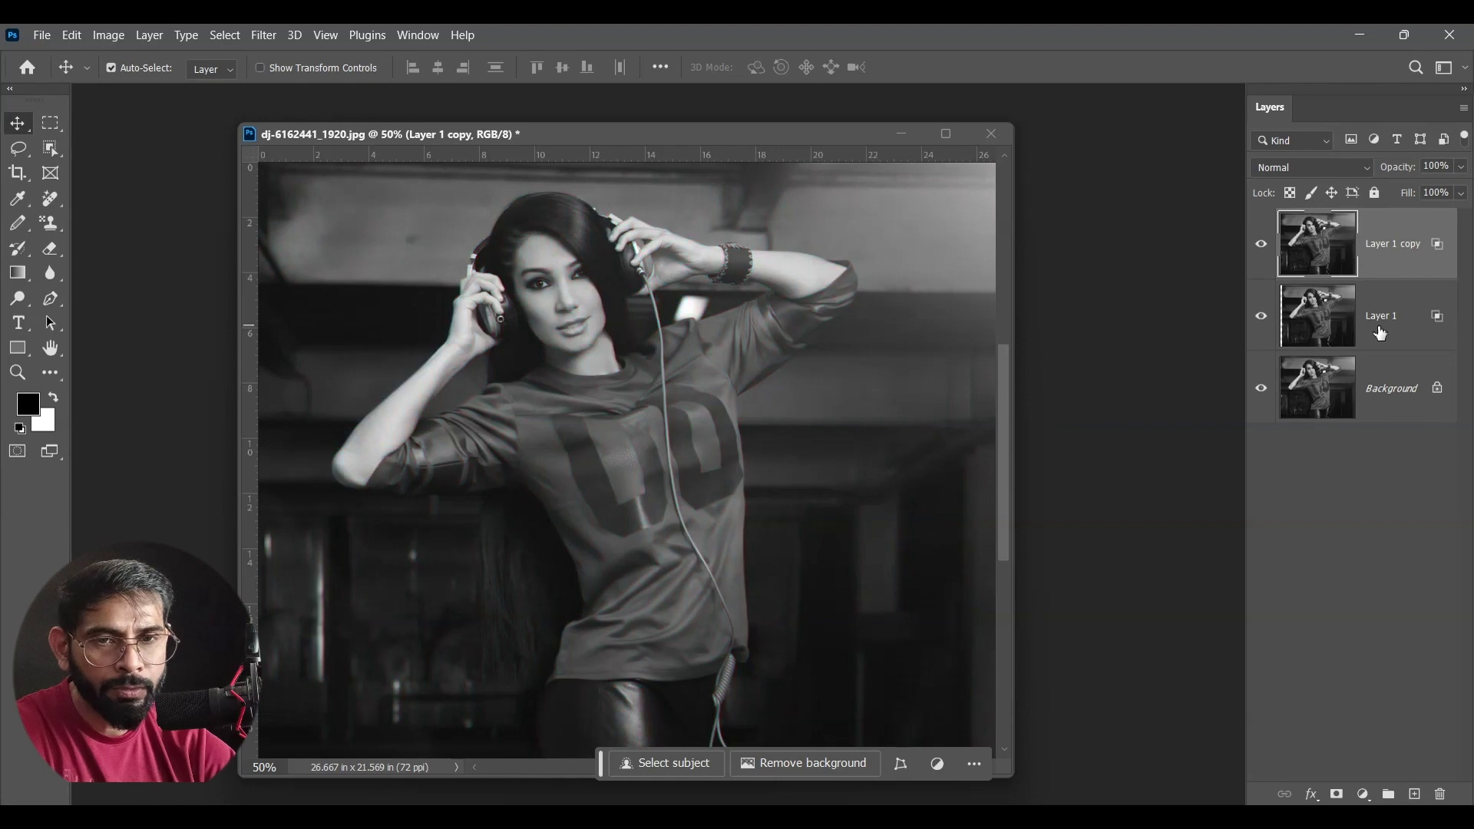
Step: Leave only the blue channel enabled in Layer 1 copy's blending options
left_click(1401, 333)
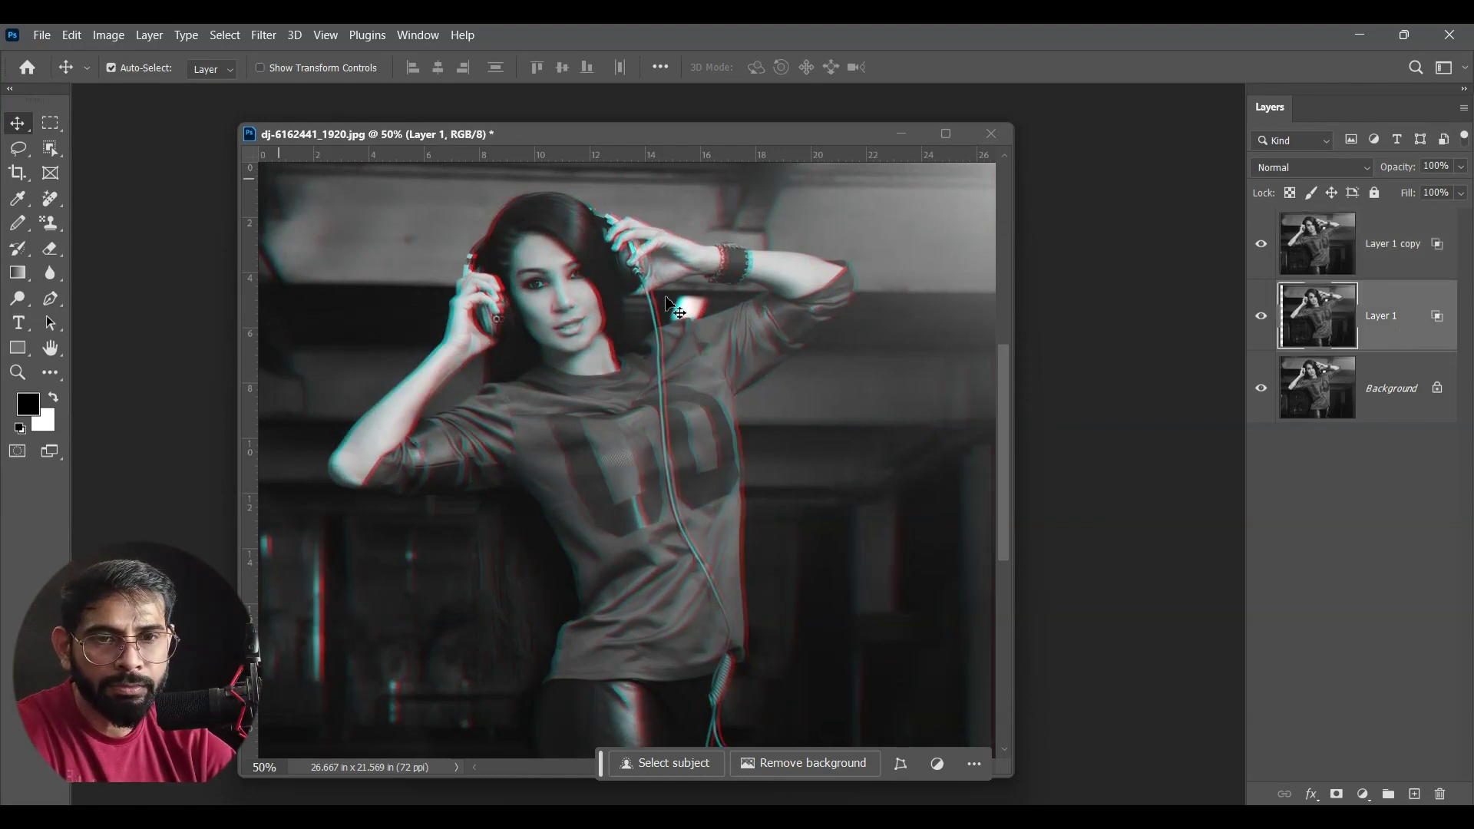
double_click(1392, 244)
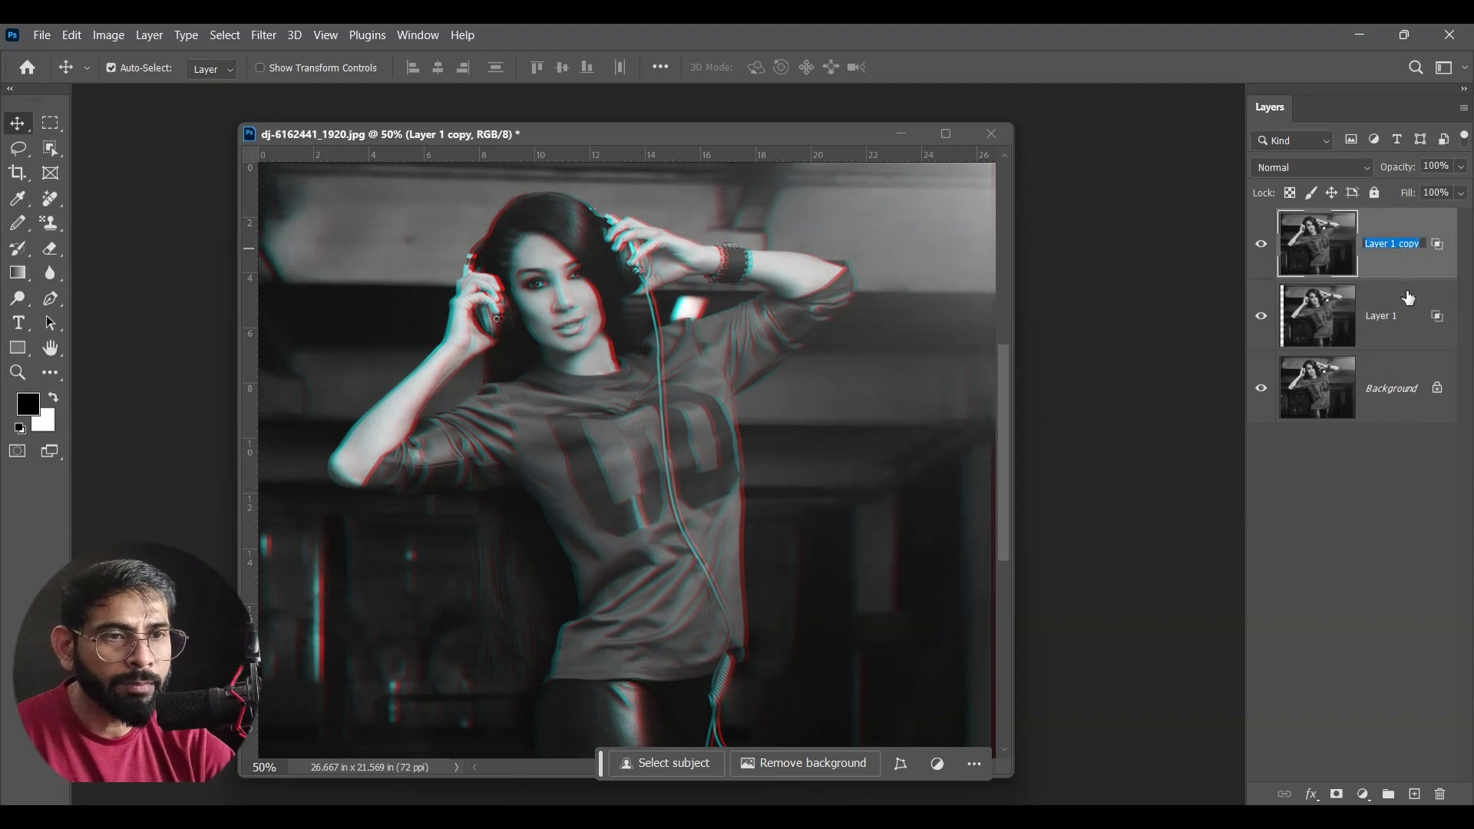
left_click(1443, 242)
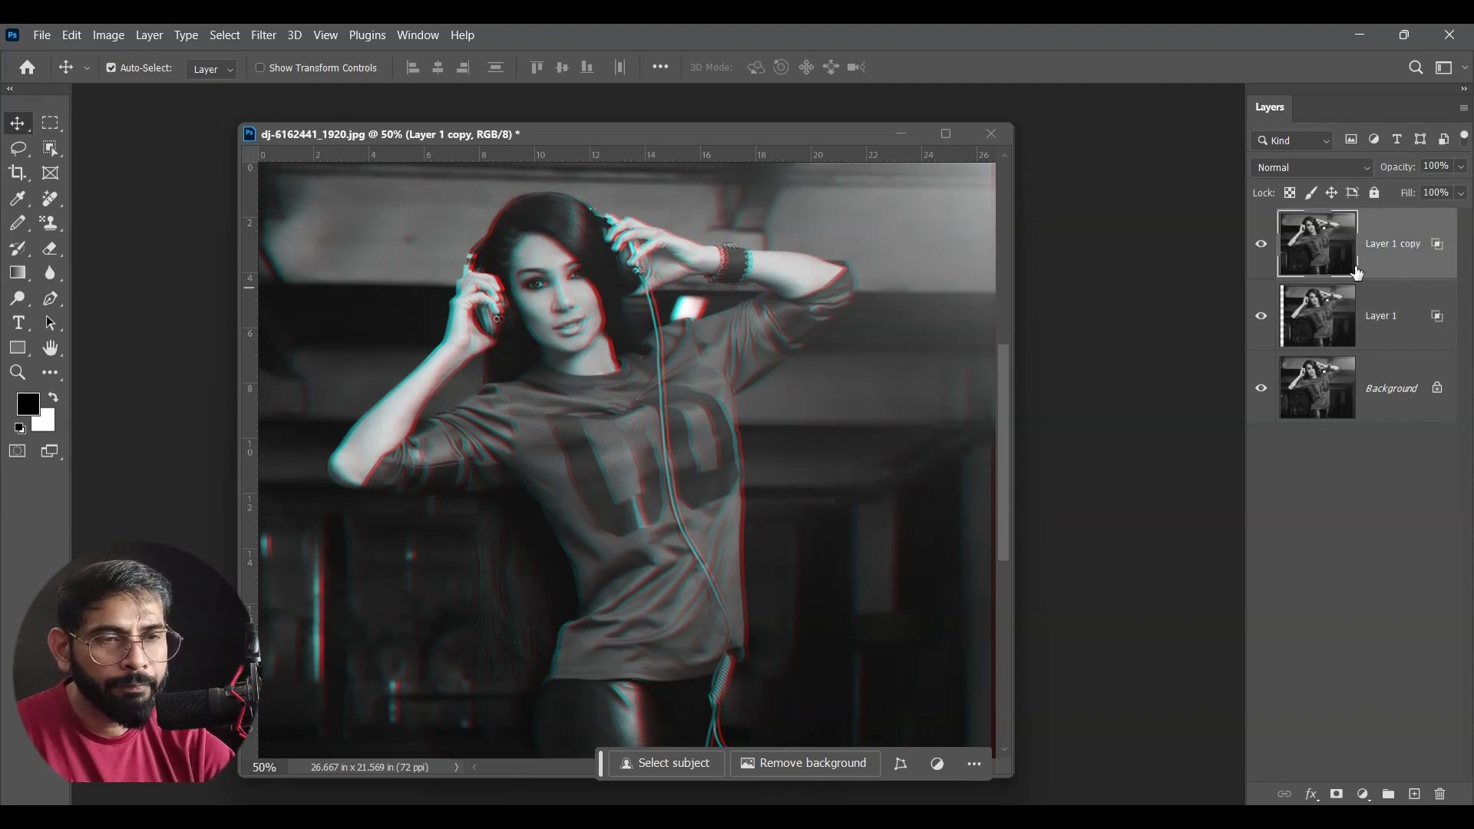
double_click(1358, 273)
left_click(1068, 277)
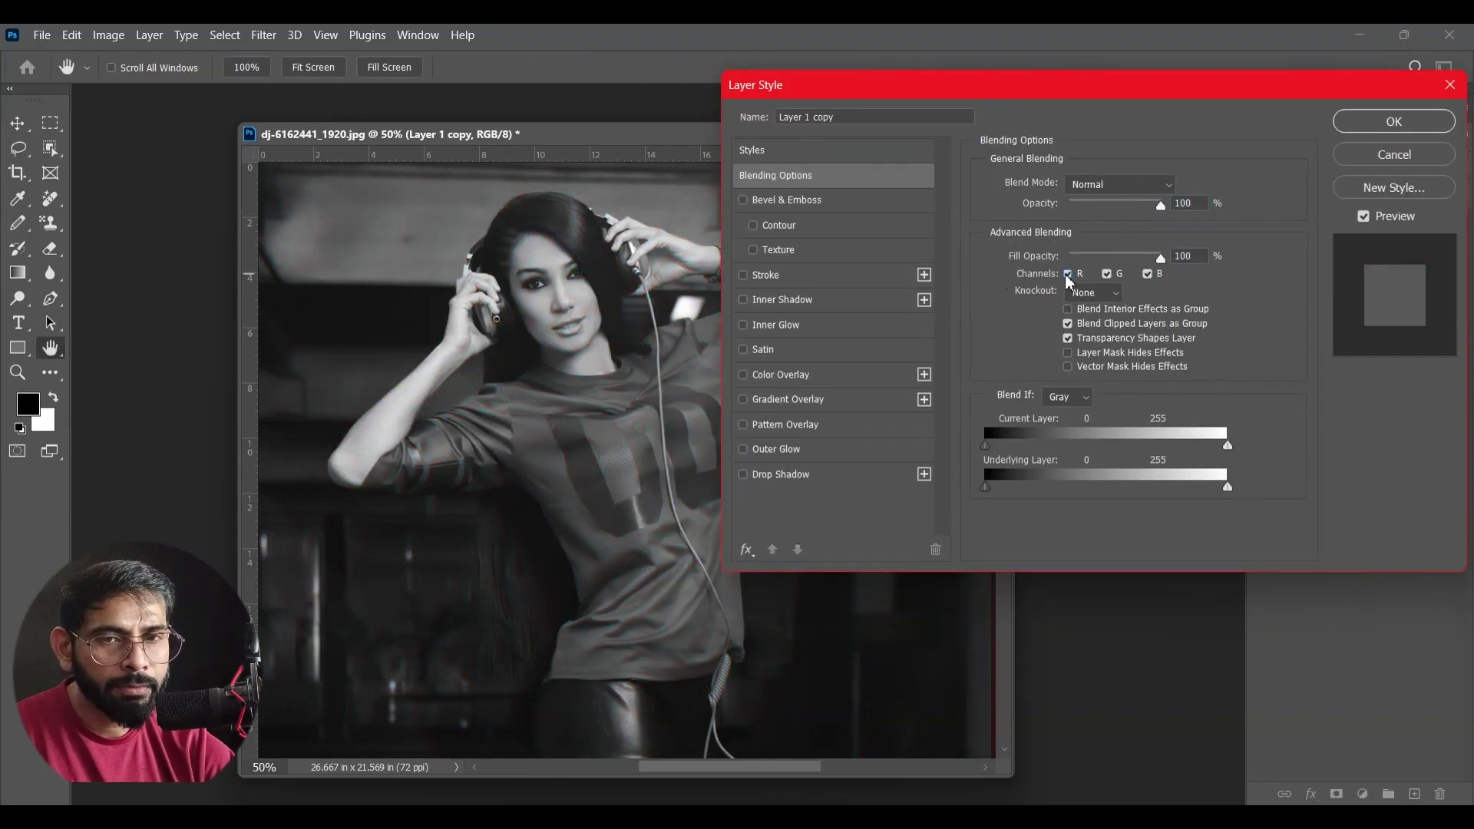
left_click(1107, 275)
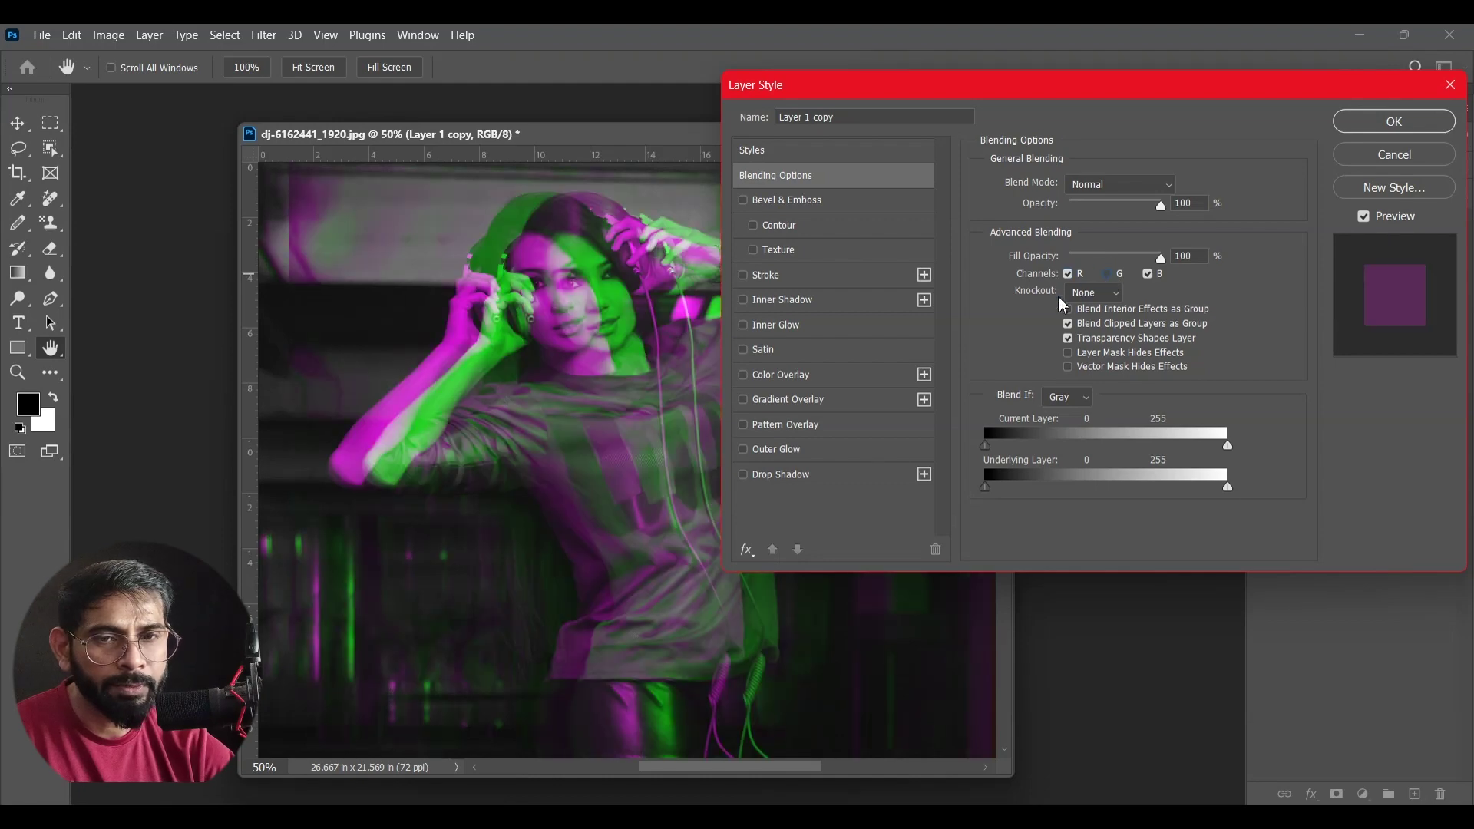
left_click(1070, 275)
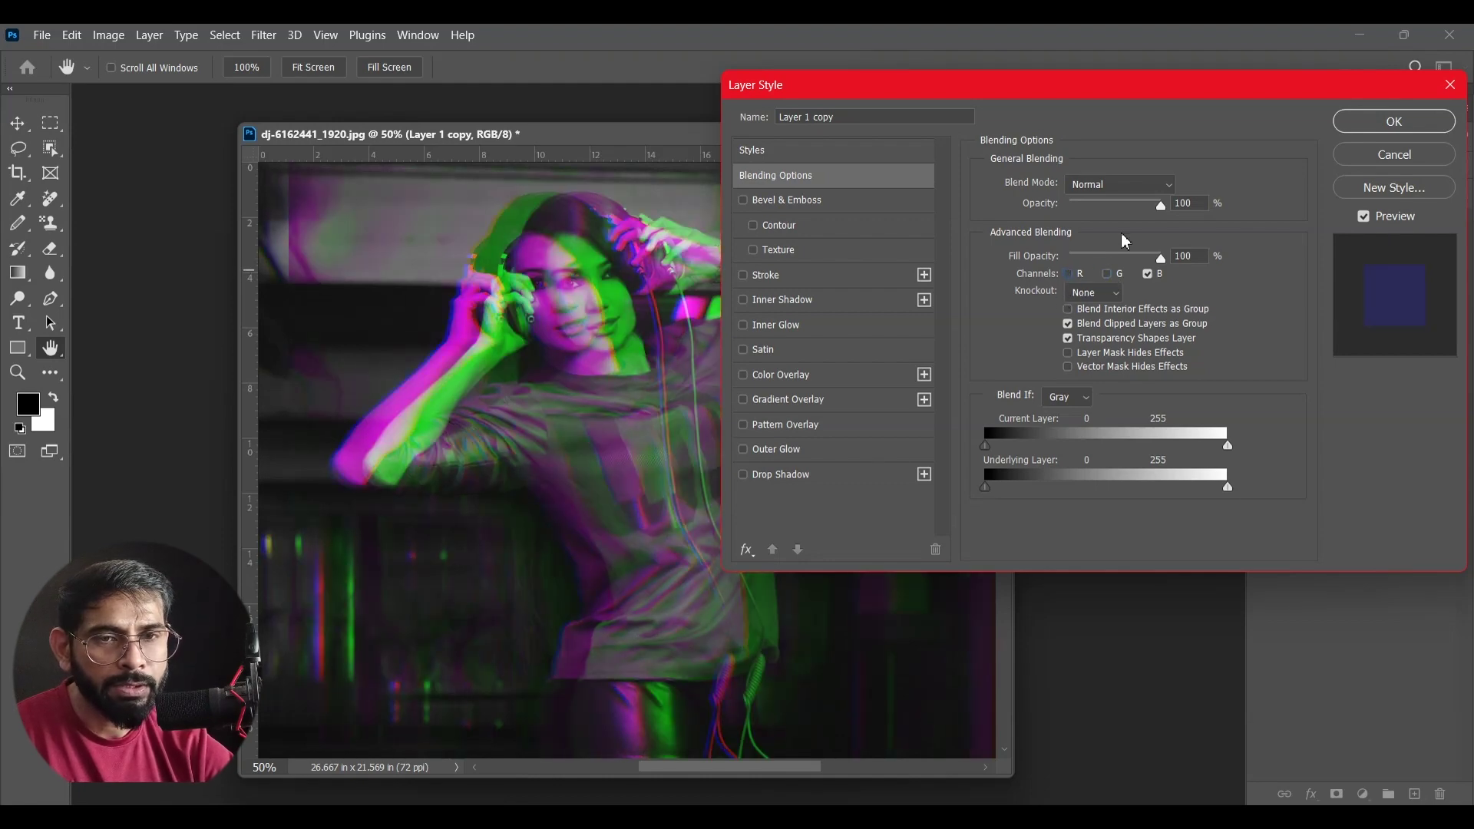
left_click(1358, 126)
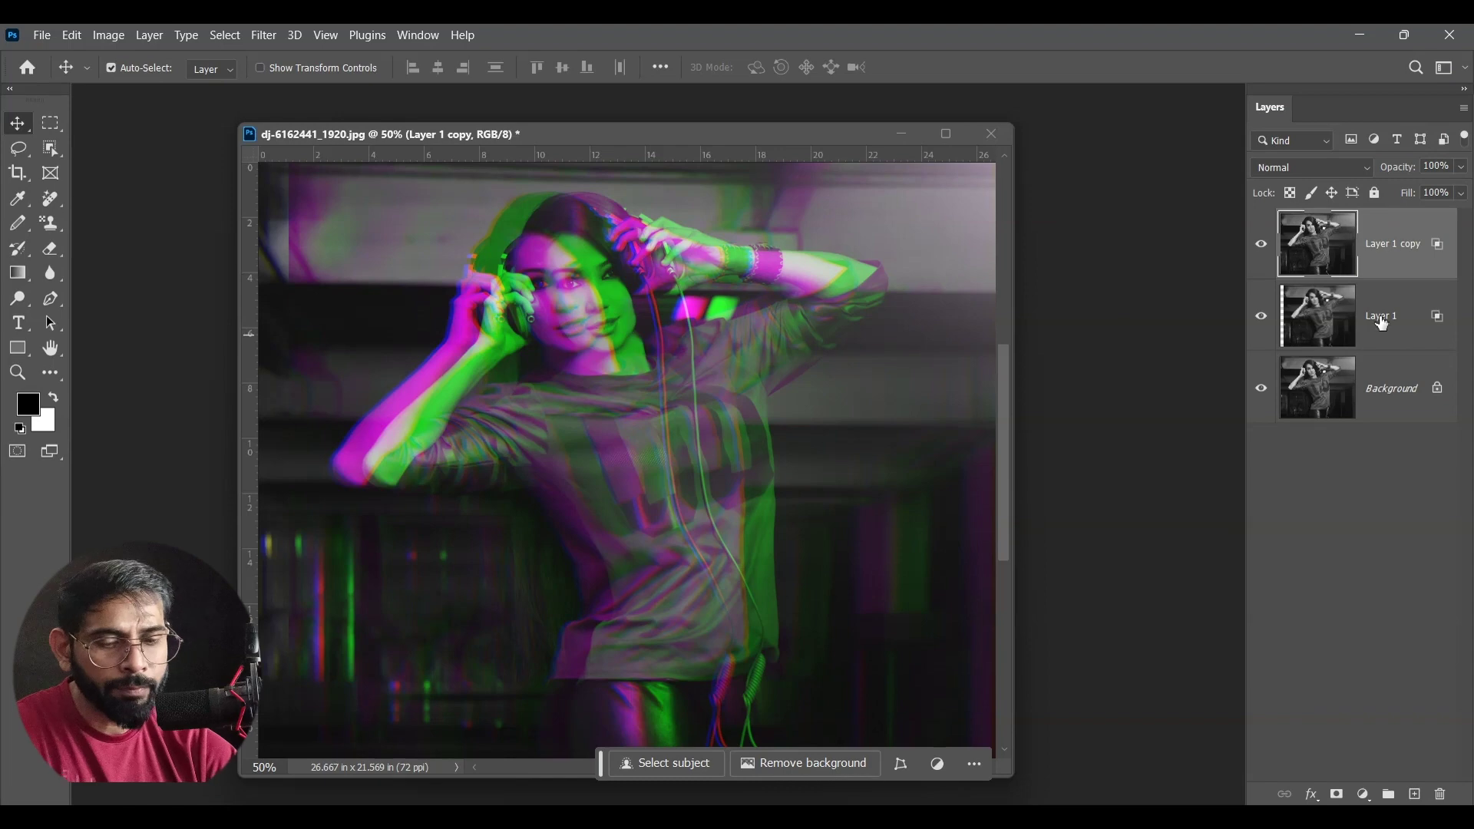
Step: Nudge Layer 1 copy and Layer 1 sideways to adjust the RGB split
key("Left")
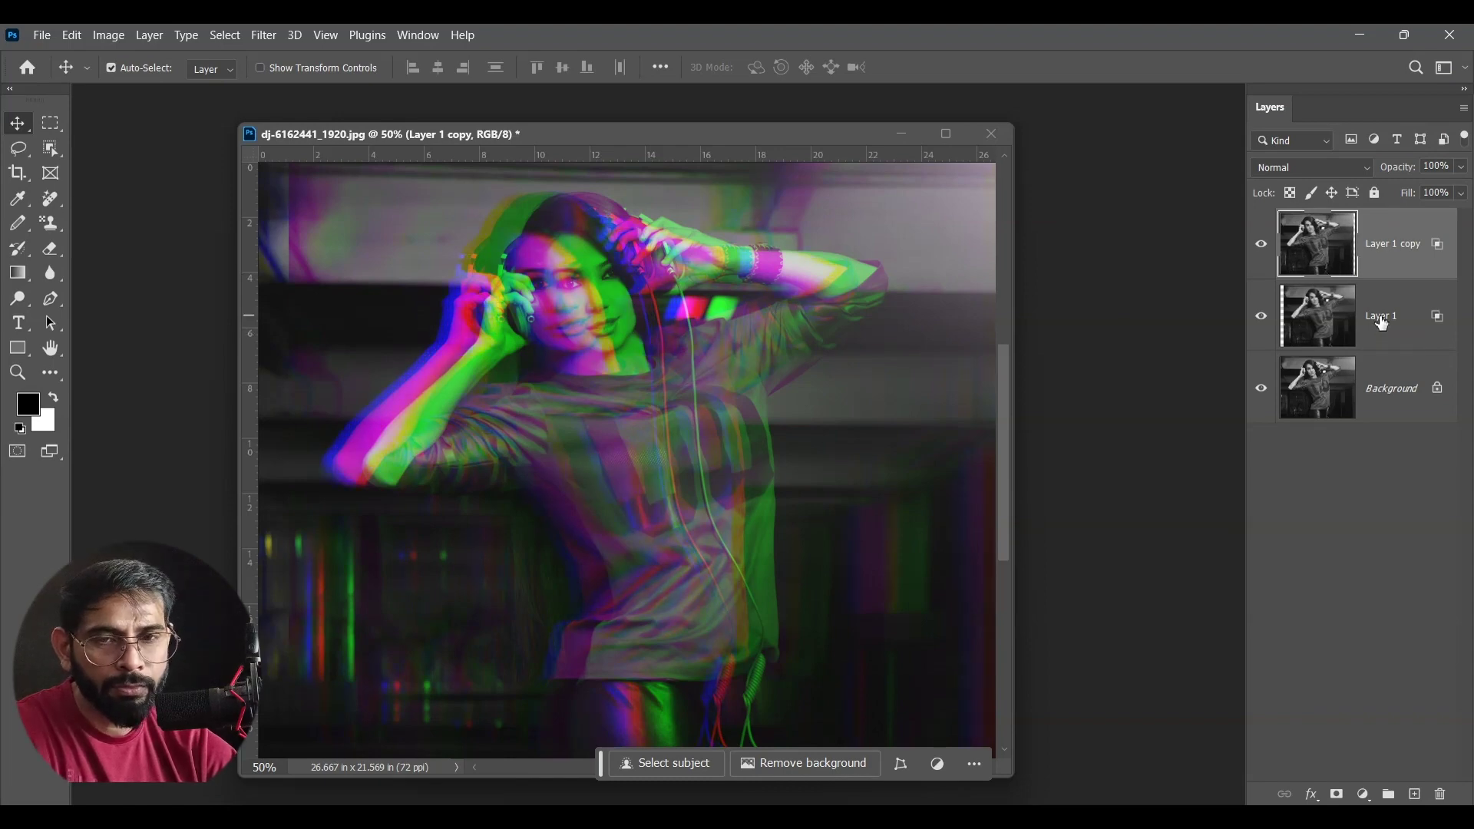
key("Right")
key("Right")
key("Right")
left_click(1385, 332)
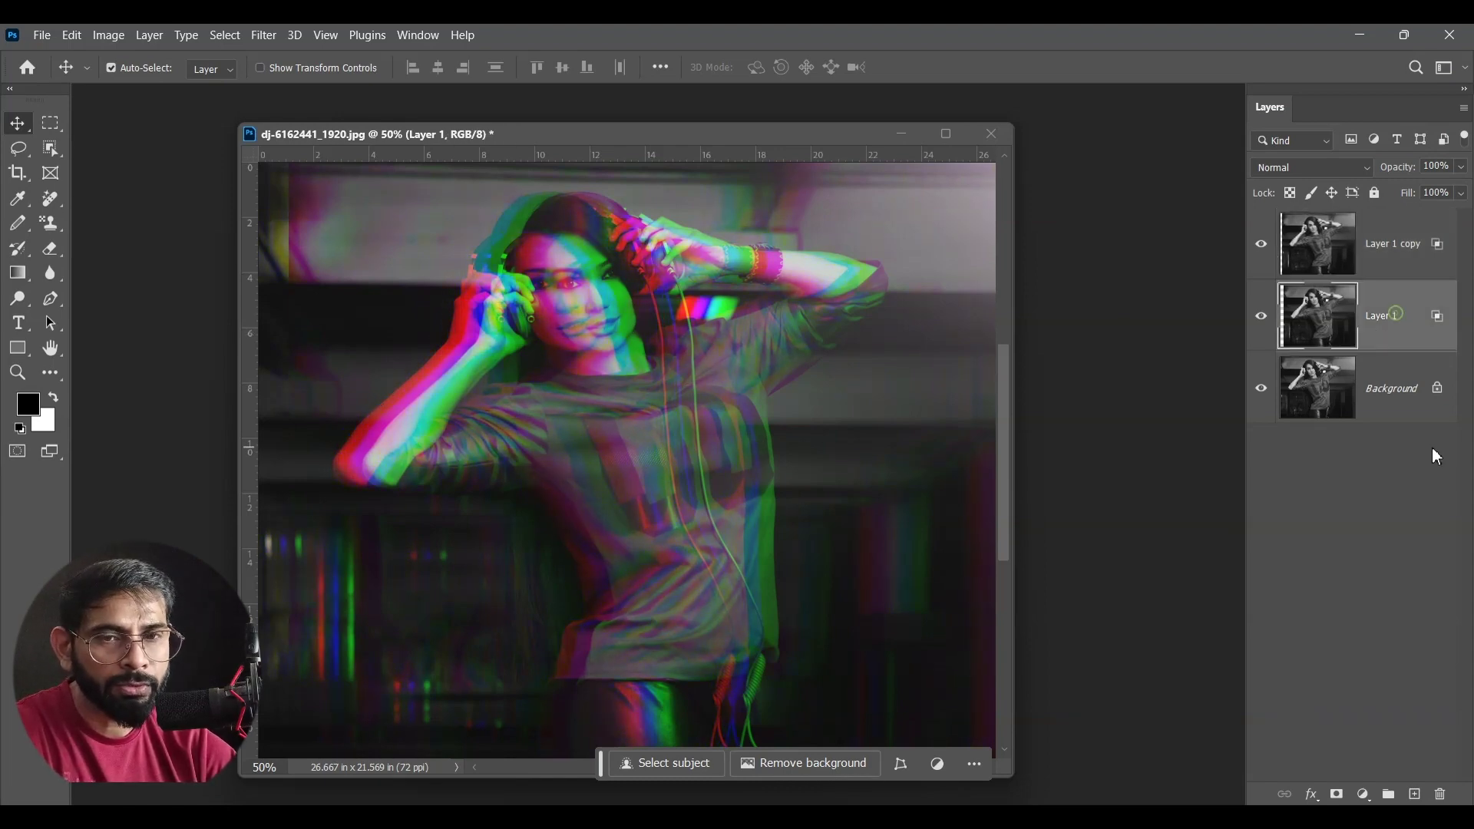
key("shift+Left")
key("shift+Left")
key("shift+Left")
key("shift+Left")
key("shift+Left")
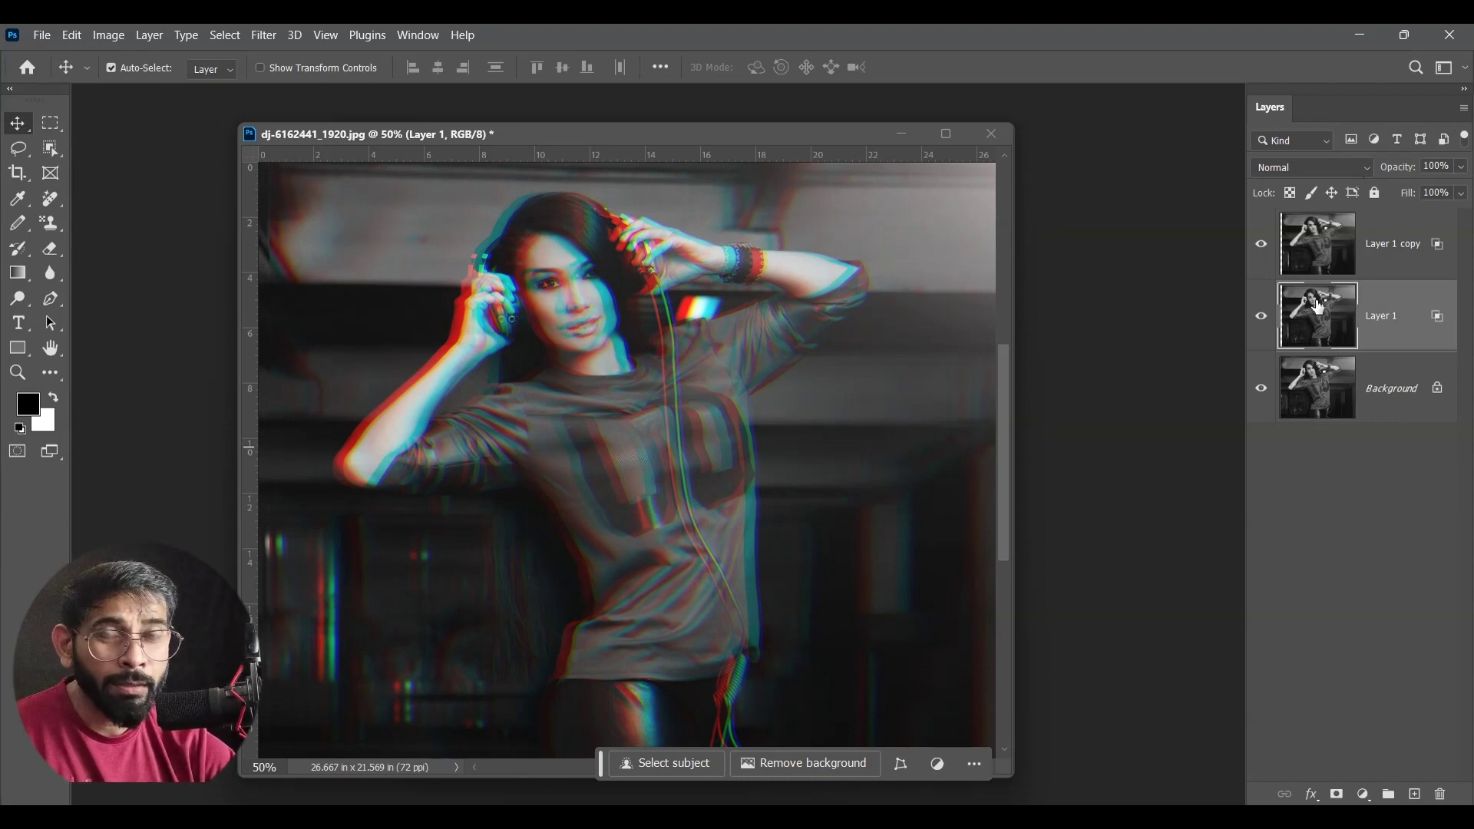
left_click(1396, 267)
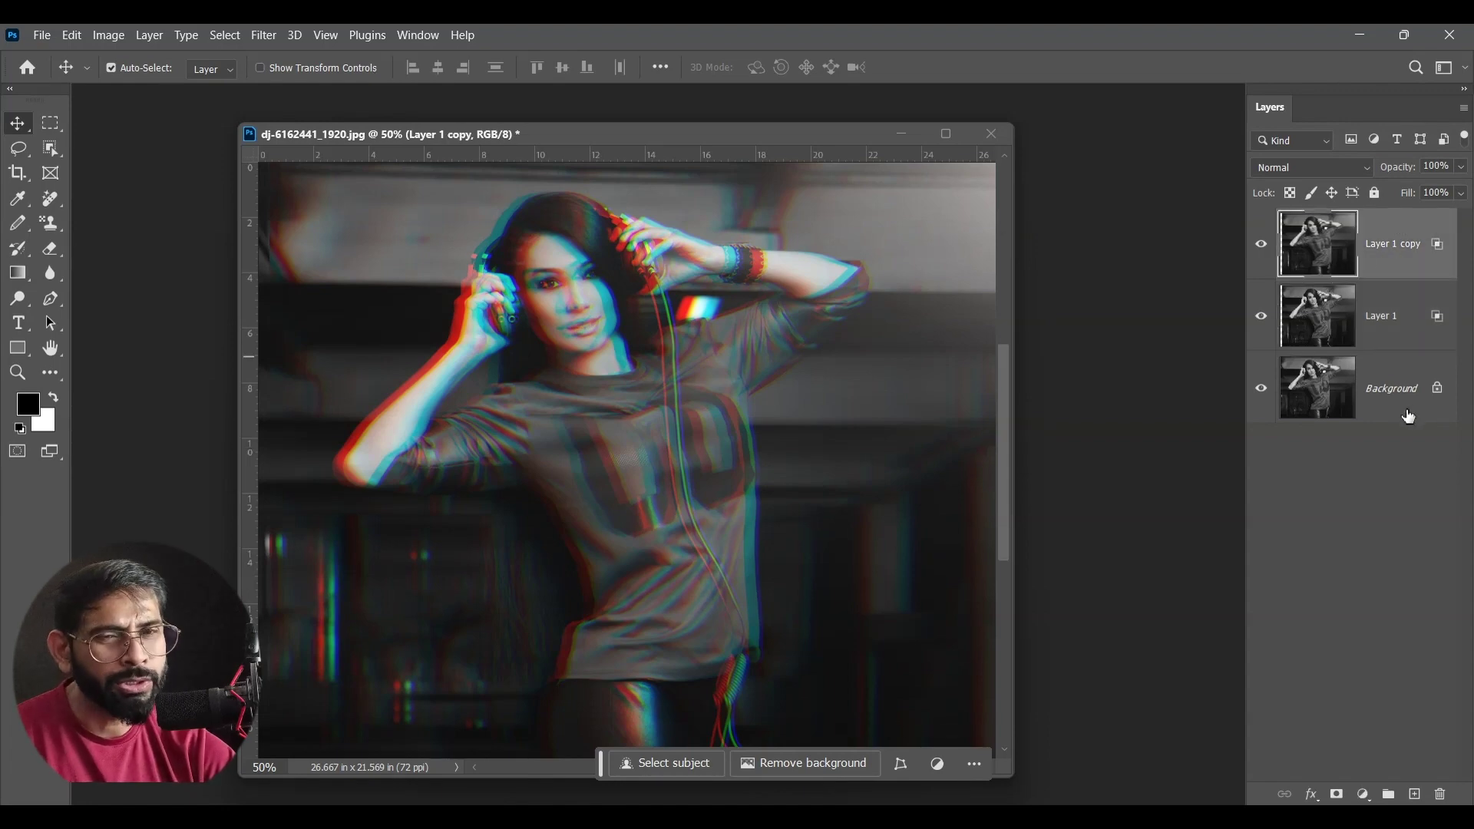
Step: Marquee-select about 23 thin horizontal strips across the DJ photo on Layer 1 copy
key("m")
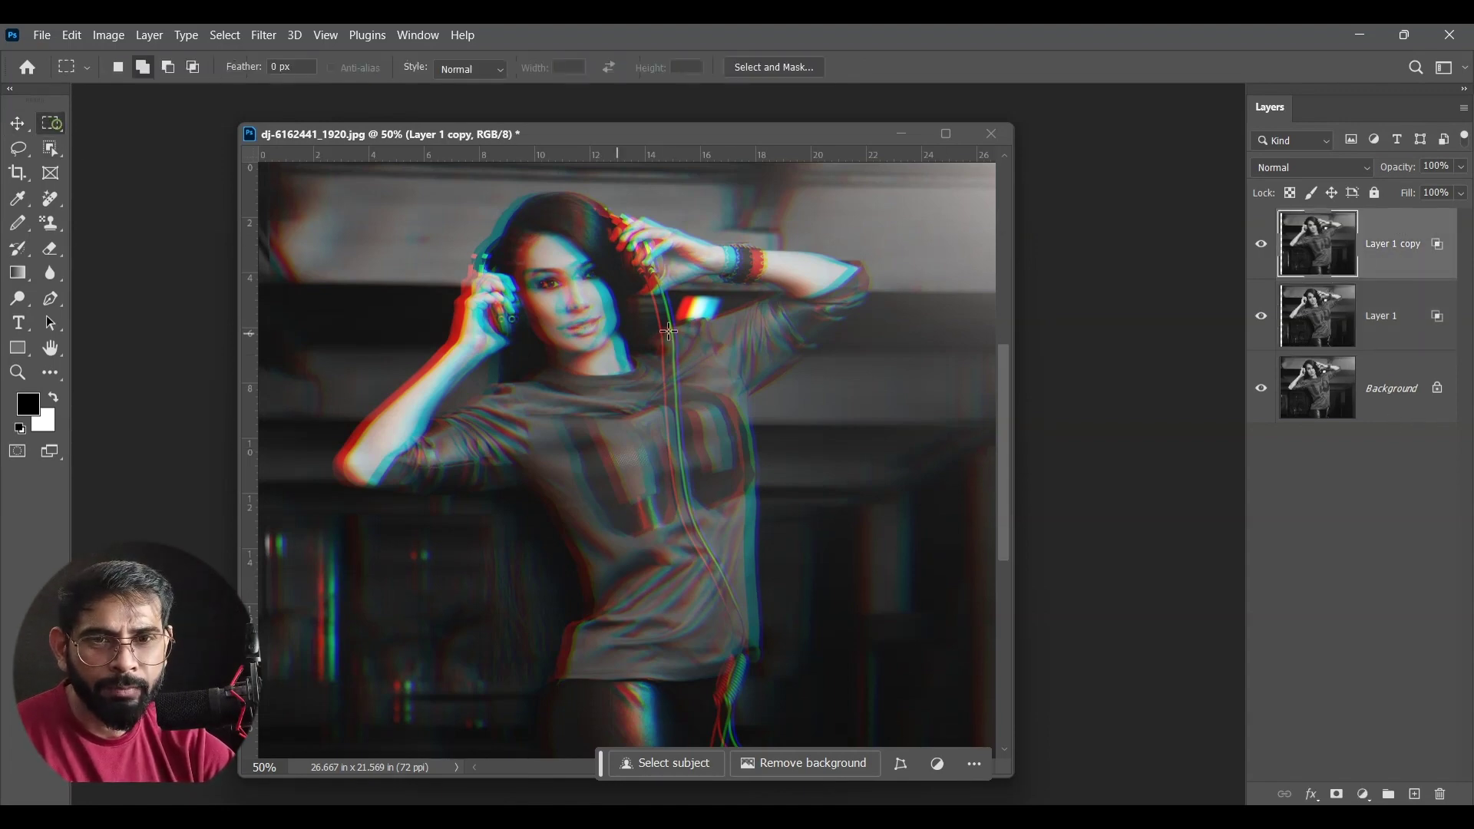
left_click_drag(711, 272, 836, 288)
left_click_drag(734, 331, 843, 335)
left_click_drag(687, 396, 815, 401)
left_click_drag(601, 495, 811, 507)
left_click_drag(689, 556, 818, 568)
left_click_drag(665, 619, 764, 658)
left_click_drag(691, 686, 787, 724)
left_click_drag(377, 604, 549, 644)
left_click_drag(488, 583, 566, 595)
left_click_drag(334, 471, 454, 485)
left_click_drag(396, 393, 445, 397)
left_click_drag(386, 315, 510, 358)
left_click_drag(420, 259, 580, 278)
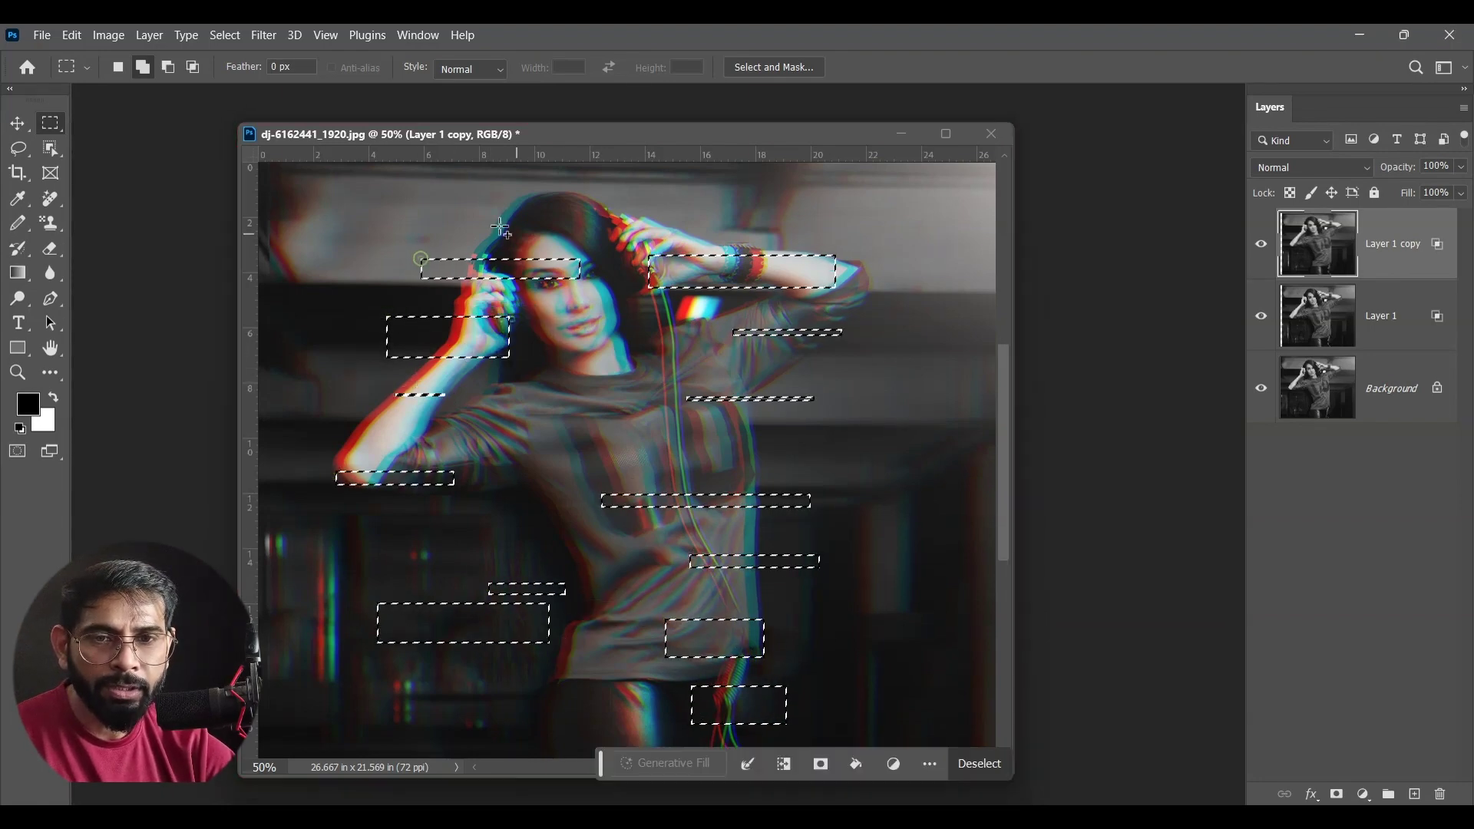
left_click_drag(467, 201, 588, 233)
left_click_drag(306, 505, 647, 559)
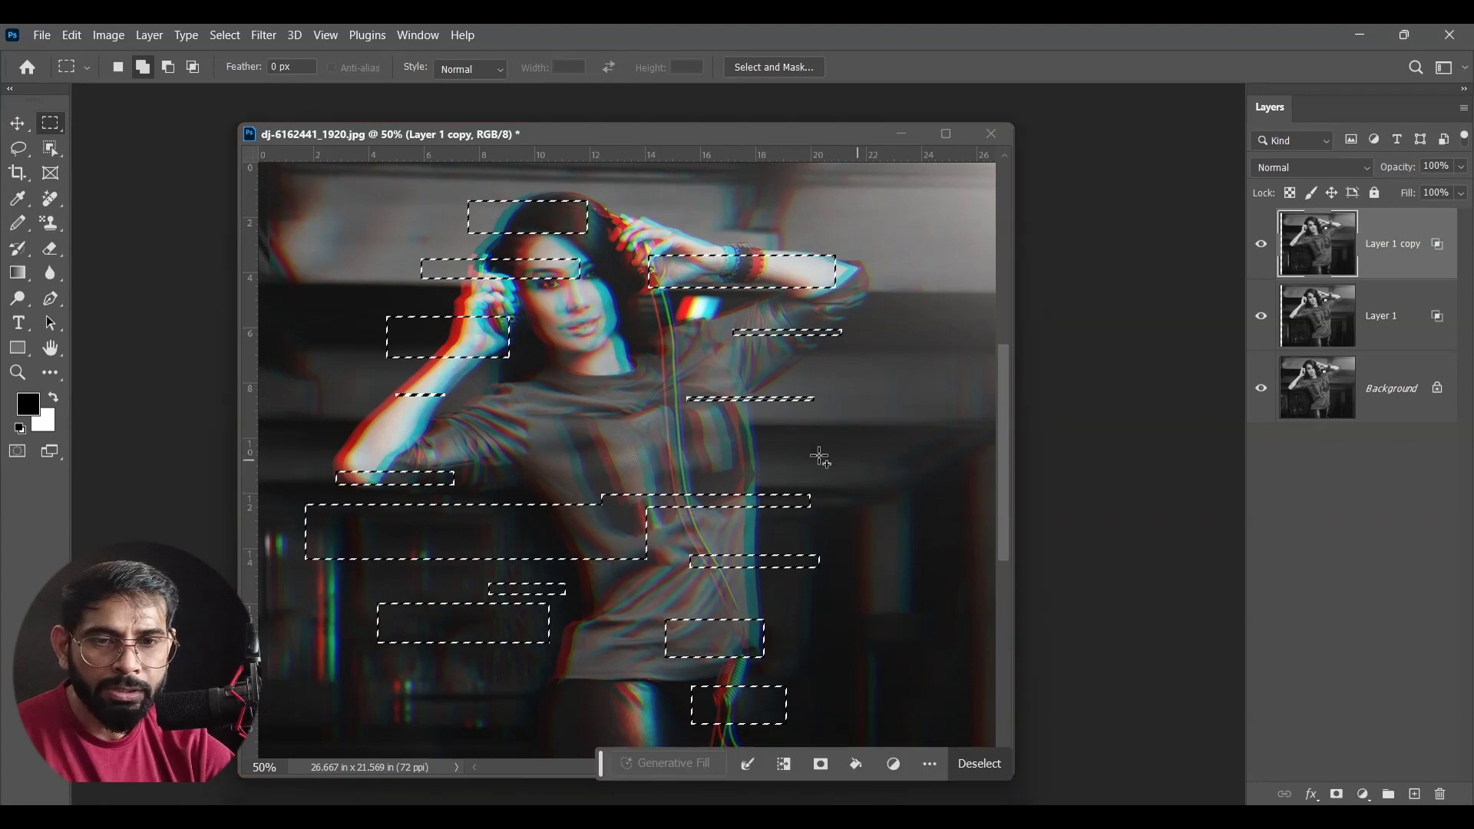
left_click_drag(696, 443, 787, 458)
left_click_drag(442, 434, 572, 457)
left_click_drag(554, 407, 618, 422)
left_click_drag(613, 347, 695, 364)
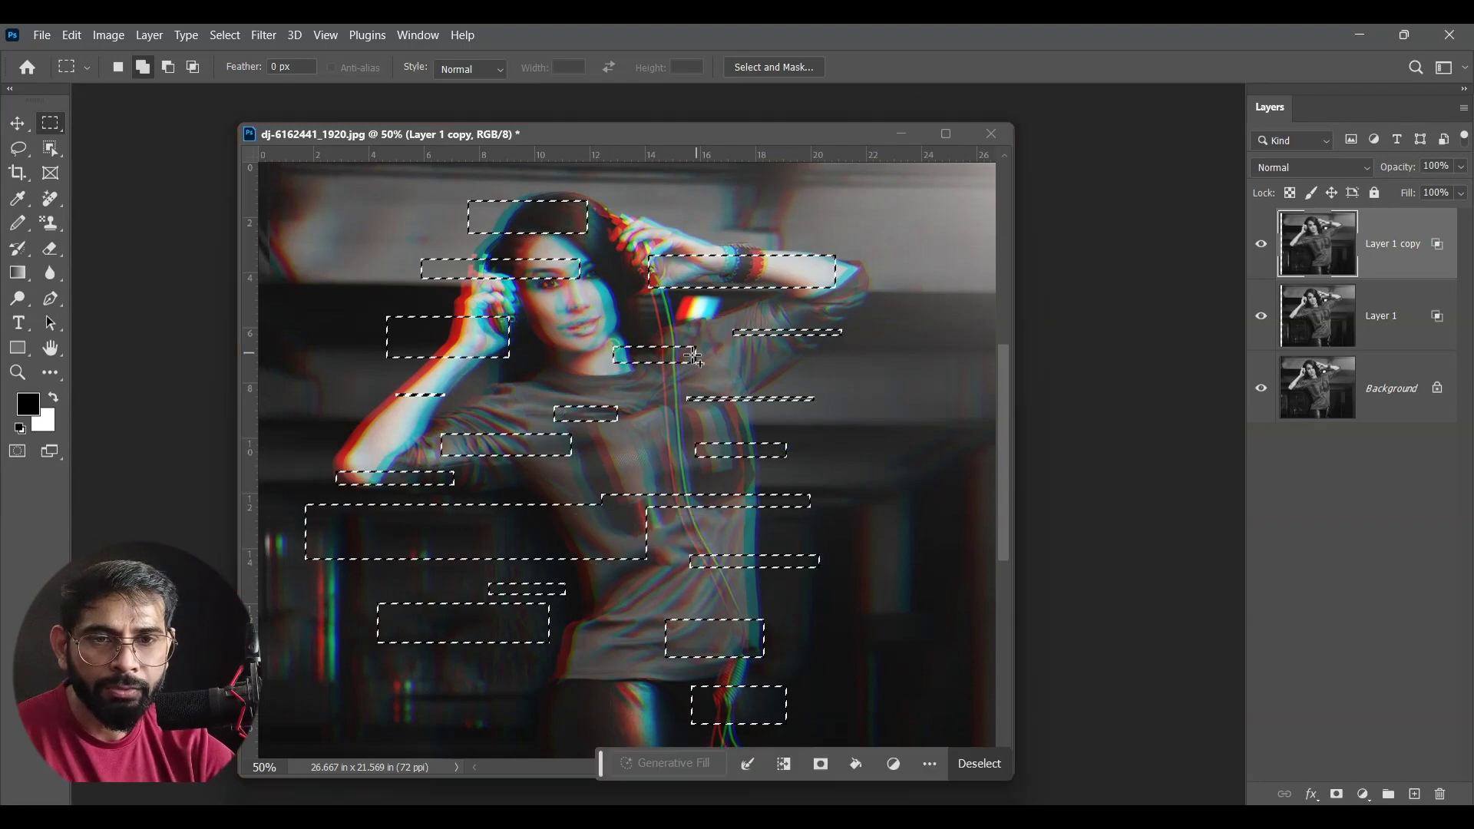
left_click_drag(470, 689, 612, 718)
left_click_drag(528, 736, 577, 758)
left_click_drag(600, 603, 781, 608)
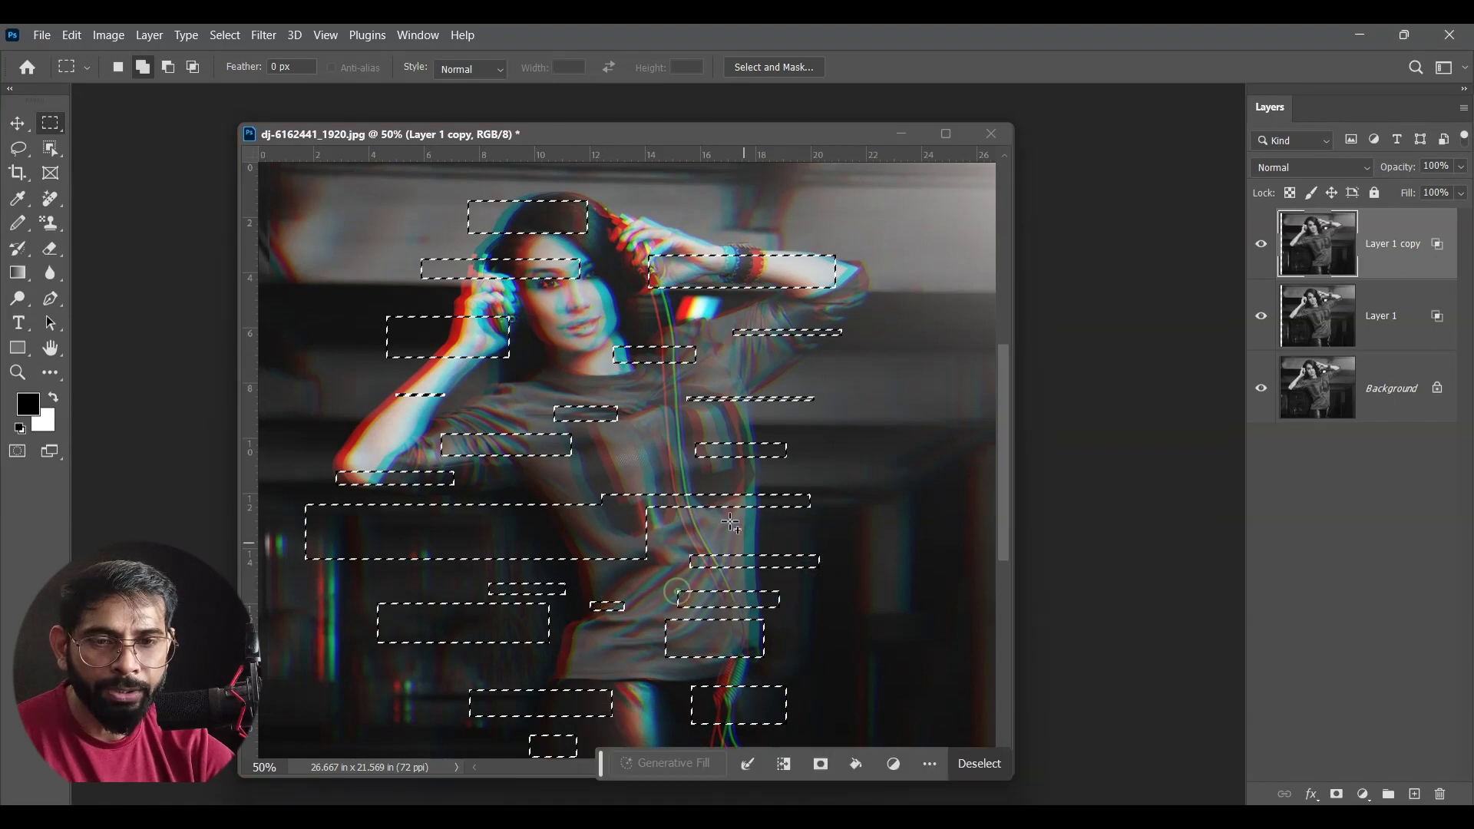
left_click_drag(733, 365, 804, 377)
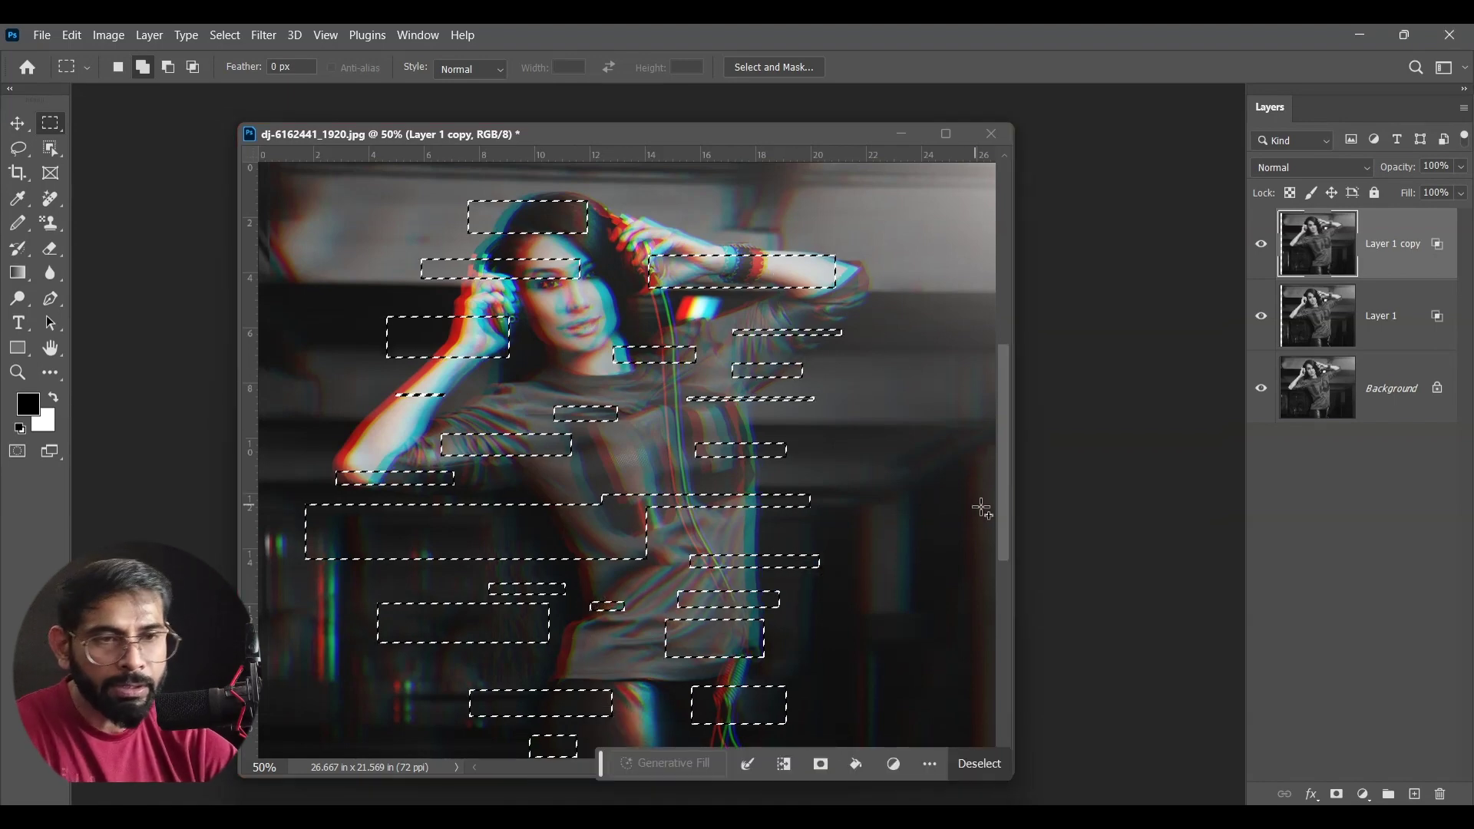
Step: Shift the selected strips right with the Move tool and deselect
left_click(17, 123)
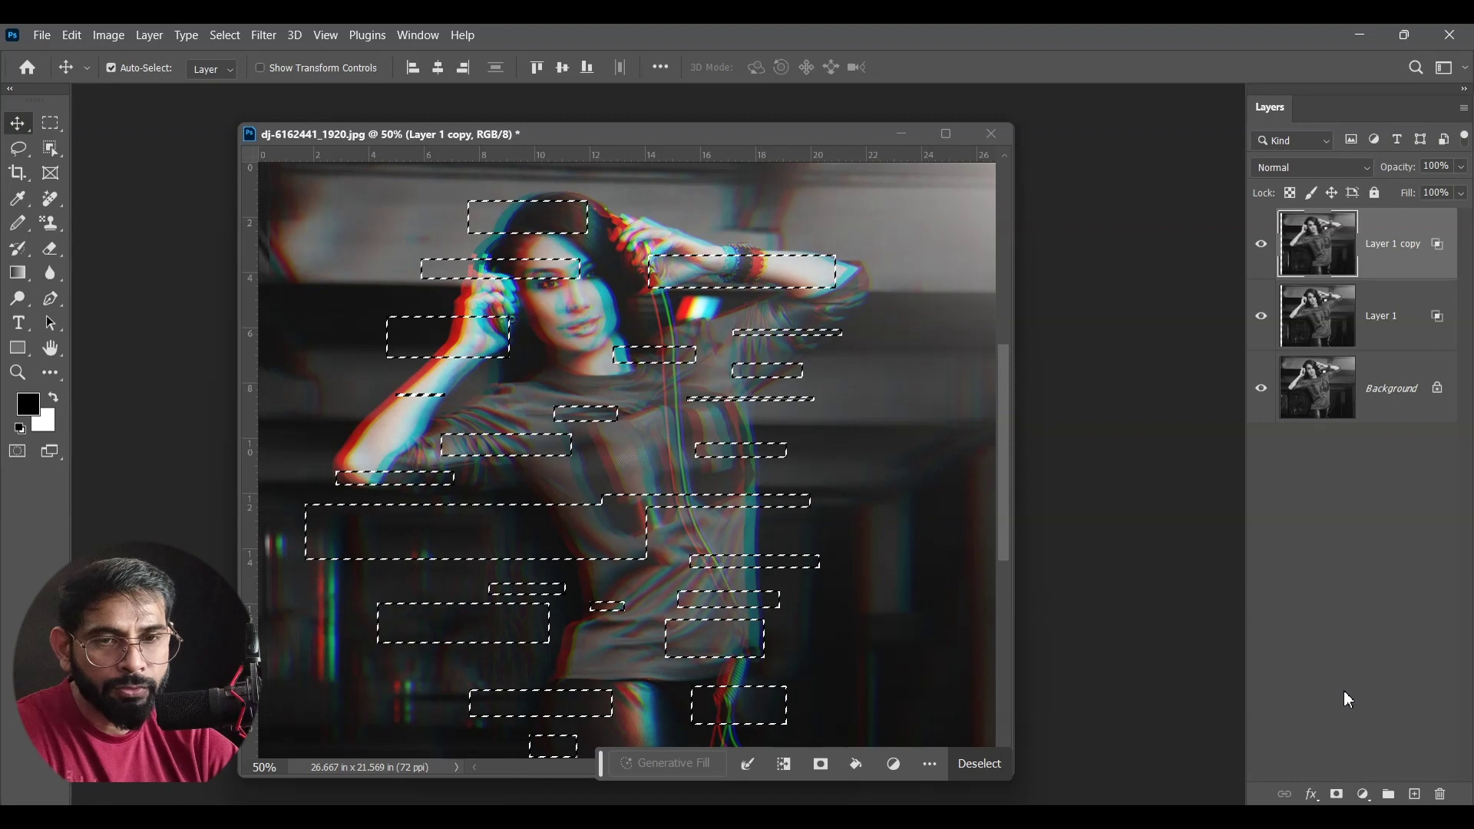
key("shift+Right")
key("shift+Right")
key("shift+Right")
key("shift+Right")
key("shift+Right")
key("shift+Right")
key("shift+Right")
key("ctrl+d")
Step: On Layer 1, marquee-select about 24 scattered rectangular strips over the figure
left_click(1388, 326)
left_click(52, 122)
mouse_move(385, 355)
left_mouse_down()
mouse_move(439, 375)
mouse_move(403, 396)
mouse_move(412, 436)
left_mouse_up()
mouse_move(384, 482)
left_mouse_down()
mouse_move(465, 491)
mouse_move(590, 541)
mouse_move(637, 582)
left_mouse_up()
left_click_drag(562, 619, 643, 654)
left_click_drag(544, 697, 614, 723)
left_click_drag(707, 458, 809, 472)
left_click_drag(677, 403, 745, 409)
mouse_move(601, 412)
left_mouse_down()
mouse_move(677, 439)
mouse_move(704, 476)
left_mouse_up()
left_click_drag(575, 245, 760, 278)
left_click_drag(528, 195, 617, 208)
left_click_drag(756, 249, 825, 276)
left_click_drag(834, 303, 909, 309)
left_click_drag(778, 382, 901, 334)
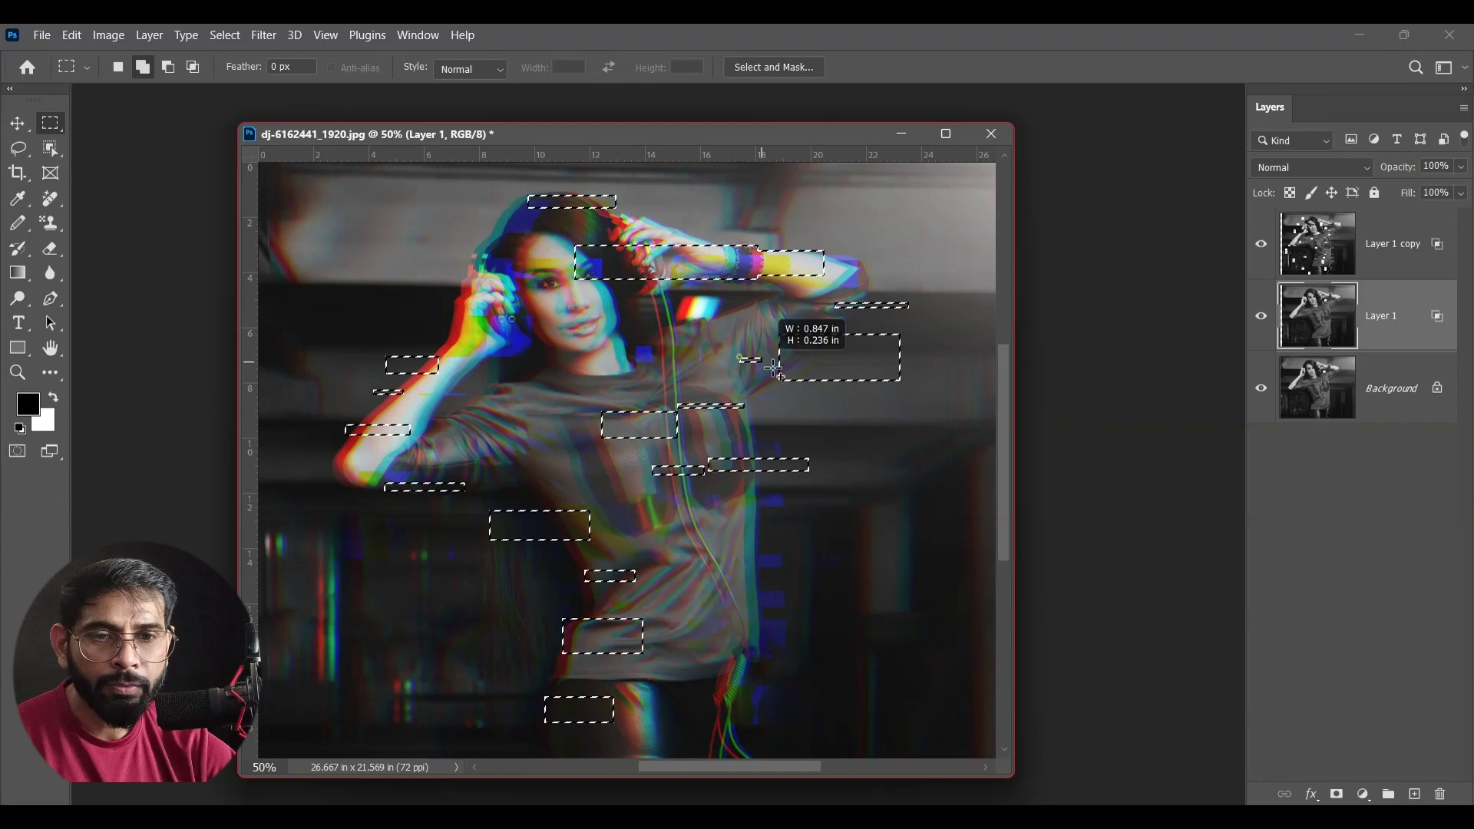
left_click_drag(739, 357, 773, 367)
left_click_drag(724, 596, 778, 621)
left_click_drag(665, 522, 781, 563)
left_click_drag(705, 494, 804, 505)
mouse_move(711, 631)
left_mouse_down()
mouse_move(782, 652)
mouse_move(777, 692)
left_mouse_up()
left_click_drag(653, 715, 823, 757)
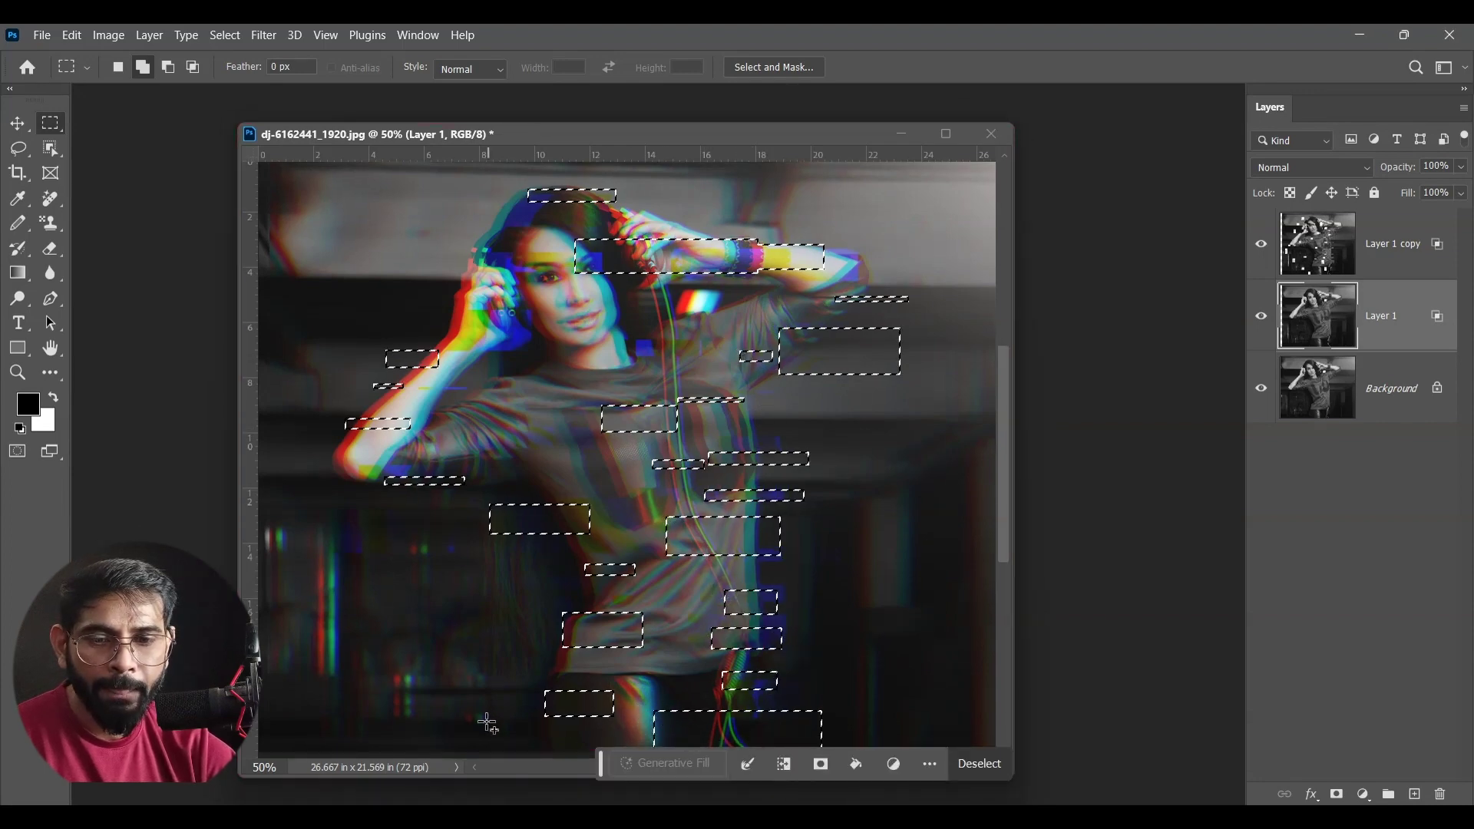
left_click_drag(522, 729, 640, 753)
left_click_drag(488, 422, 572, 445)
left_click_drag(574, 357, 691, 378)
left_click_drag(542, 300, 633, 324)
left_click_drag(531, 266, 562, 275)
left_click_drag(453, 202, 522, 234)
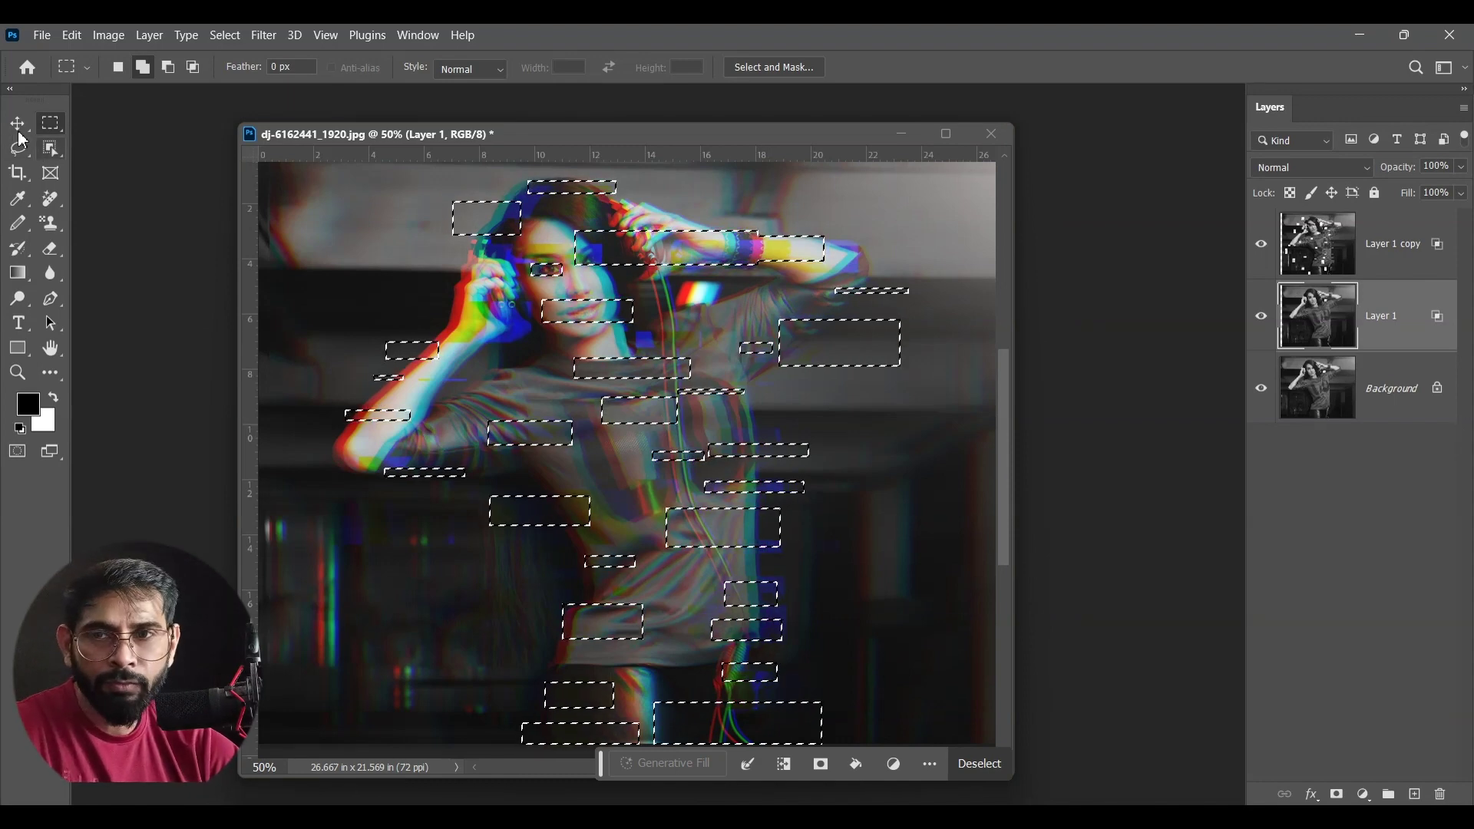
Step: Shift the selected Layer 1 strips left and deselect
key("v")
key("shift+Left")
key("shift+Left")
key("shift+Left")
key("shift+Left")
key("shift+Left")
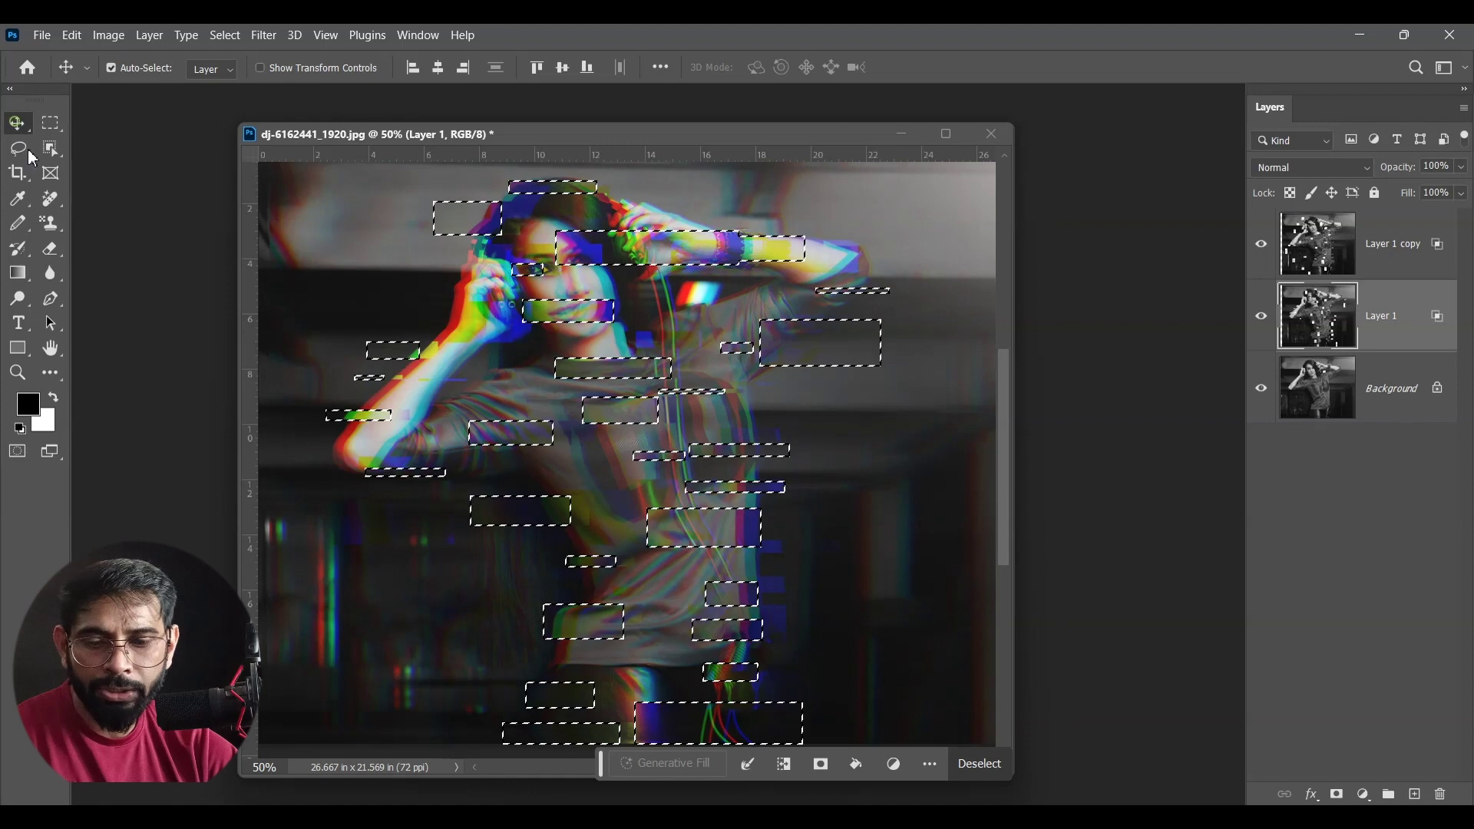
key("ctrl+d")
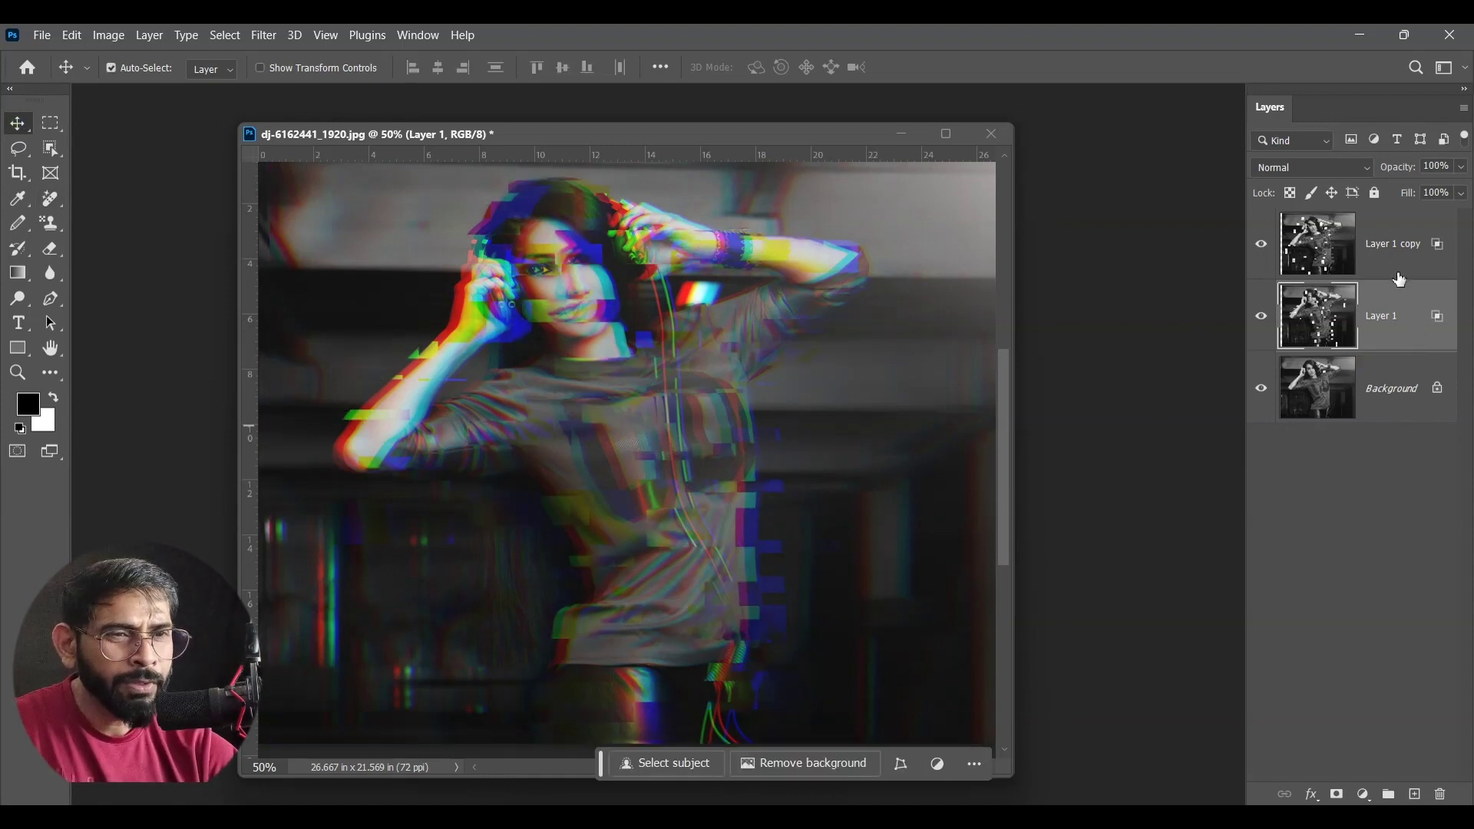
left_click(1392, 246)
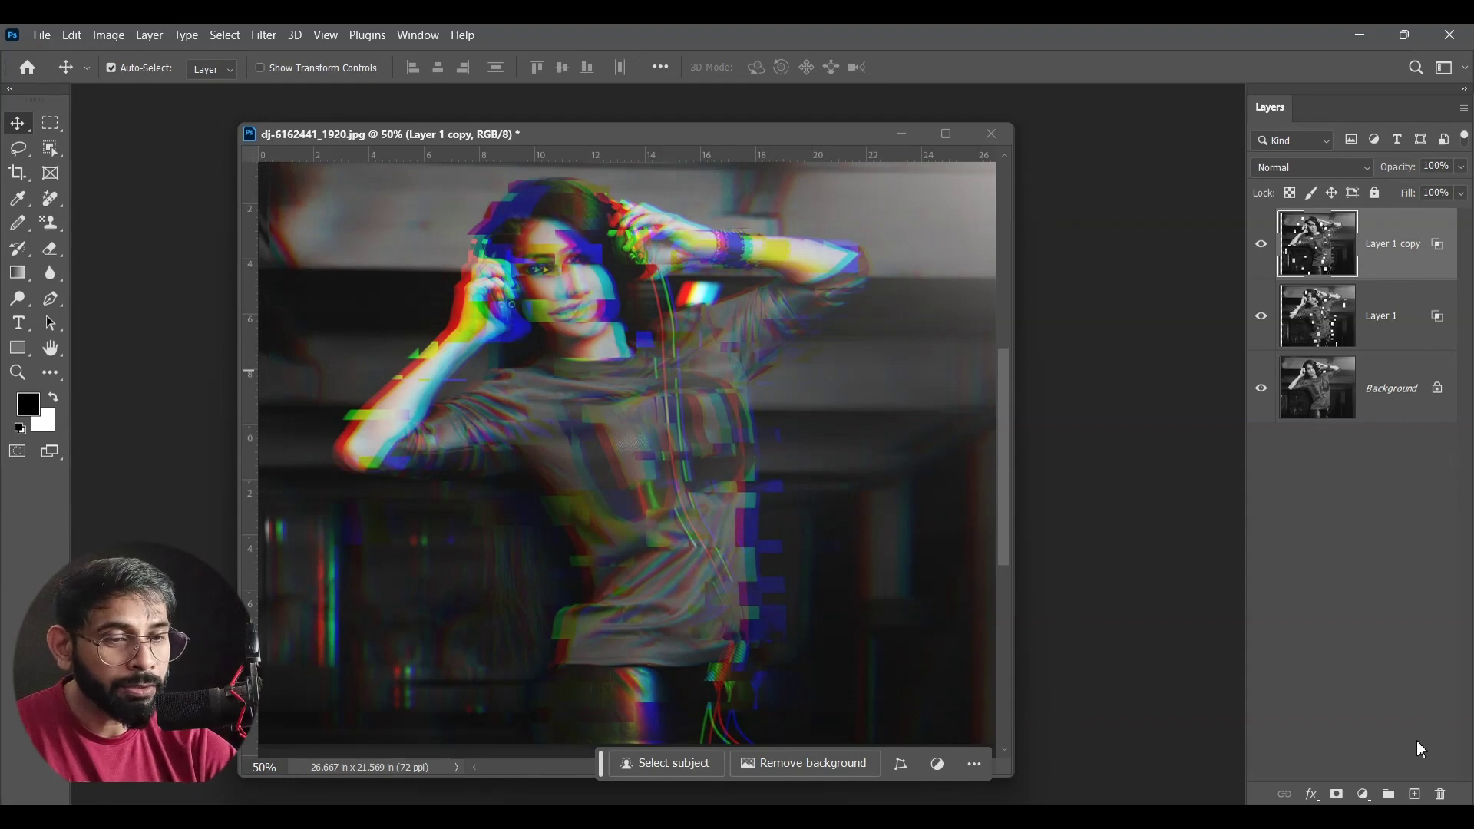
left_click(1414, 795)
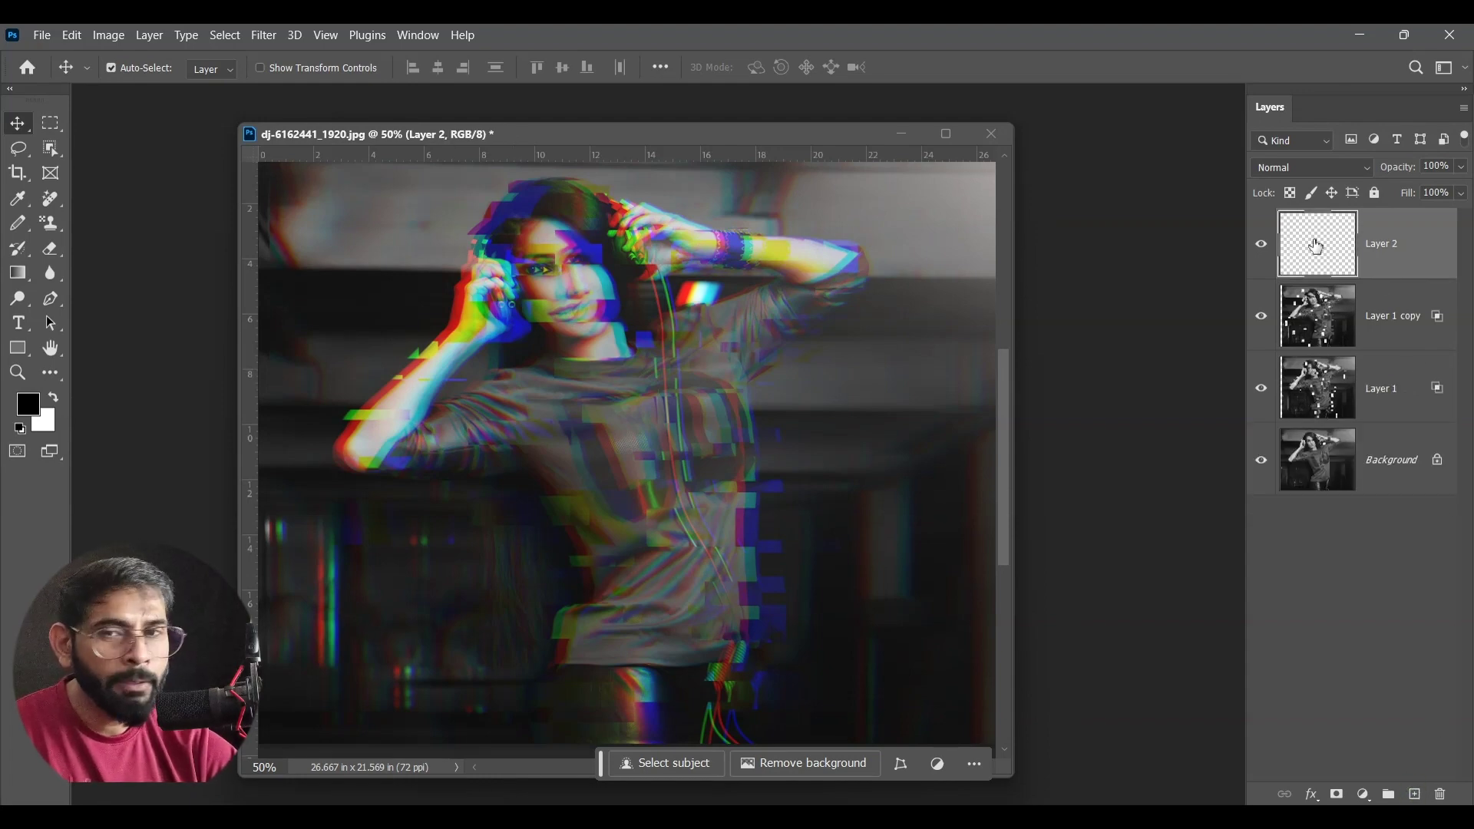
Step: Fill the new Layer 2 entirely with white using Ctrl+Backspace
key("ctrl+BackSpace")
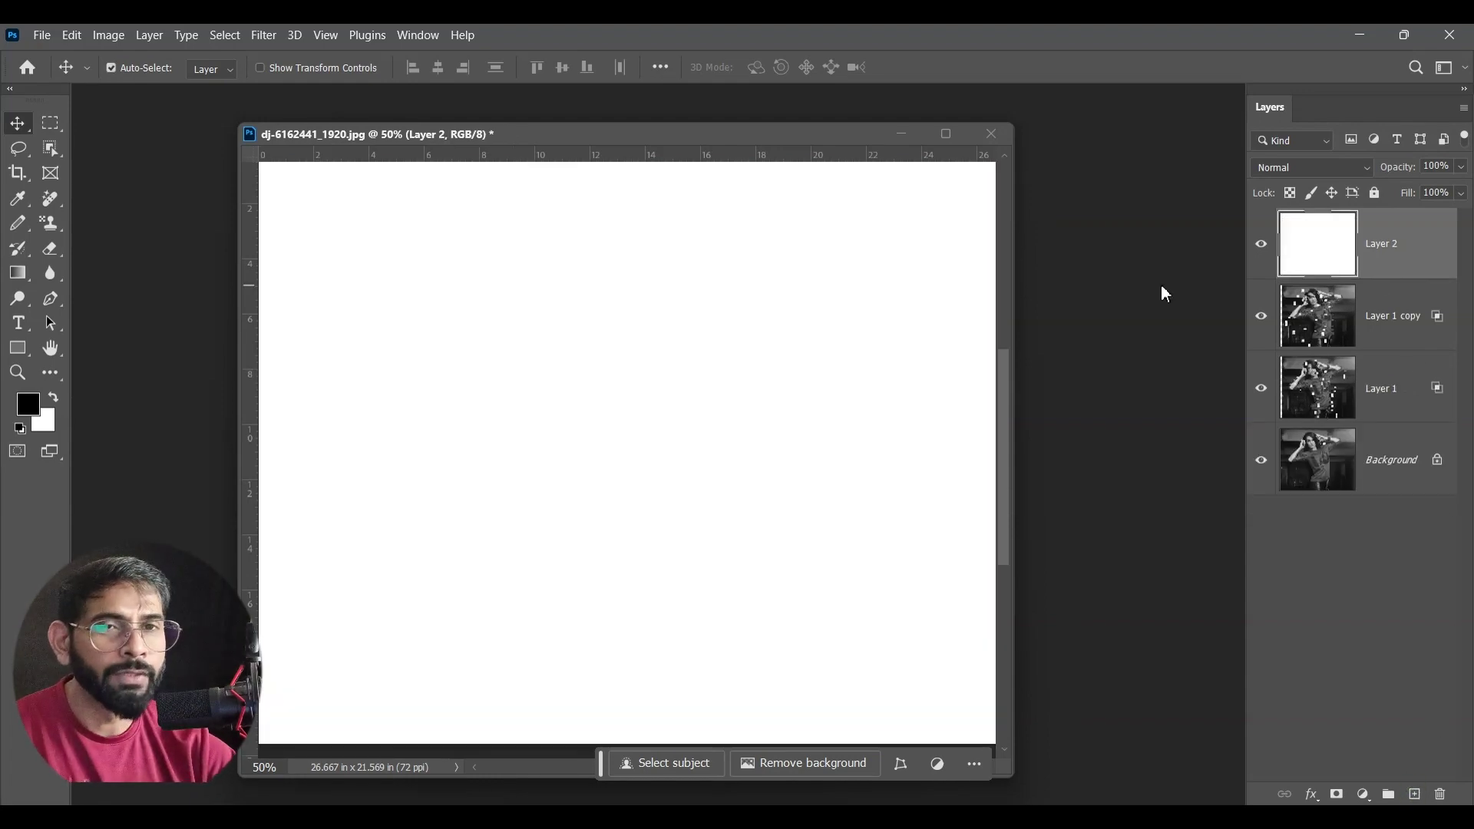
left_click(23, 125)
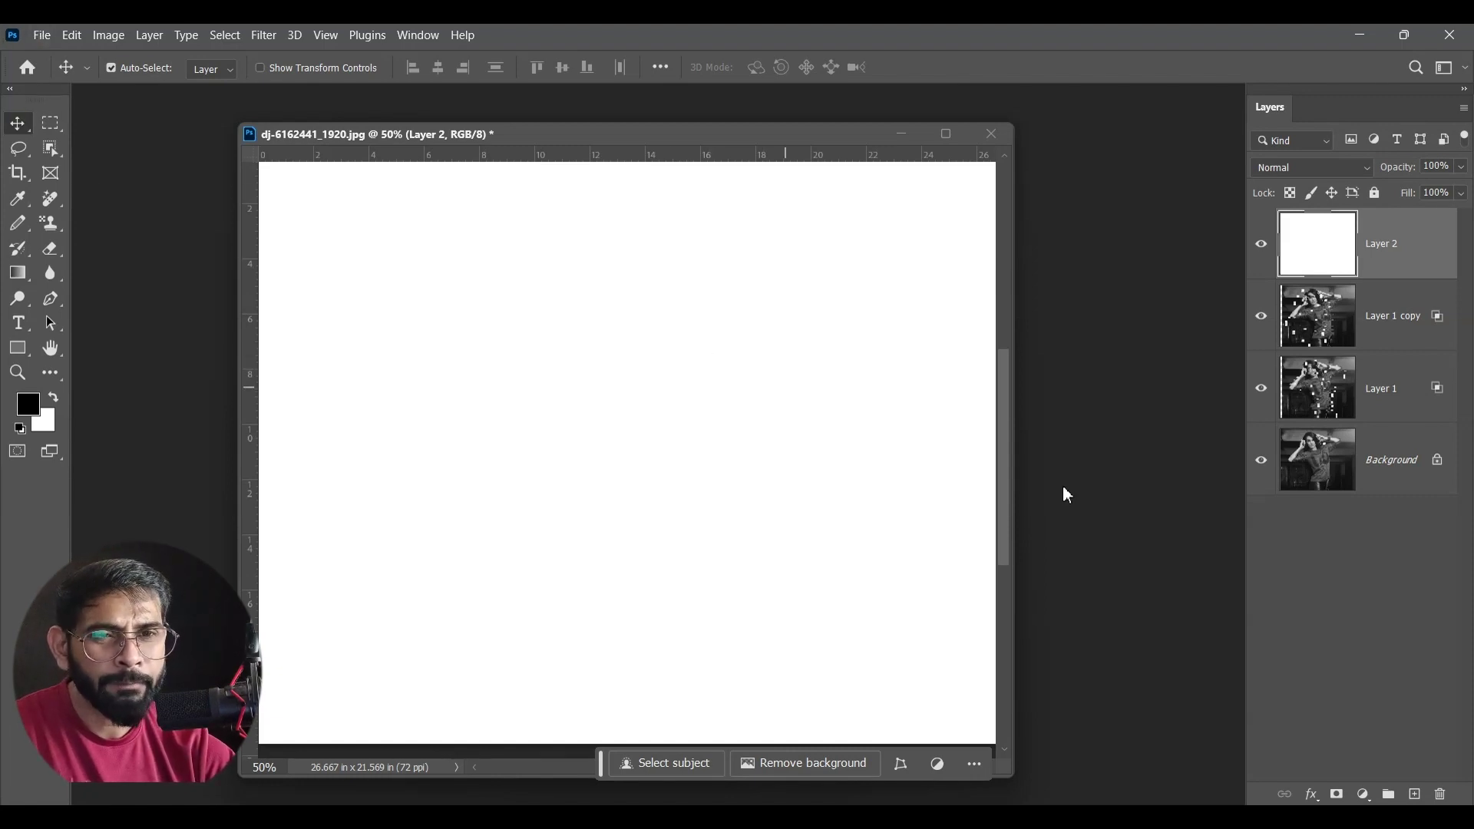
left_click(257, 34)
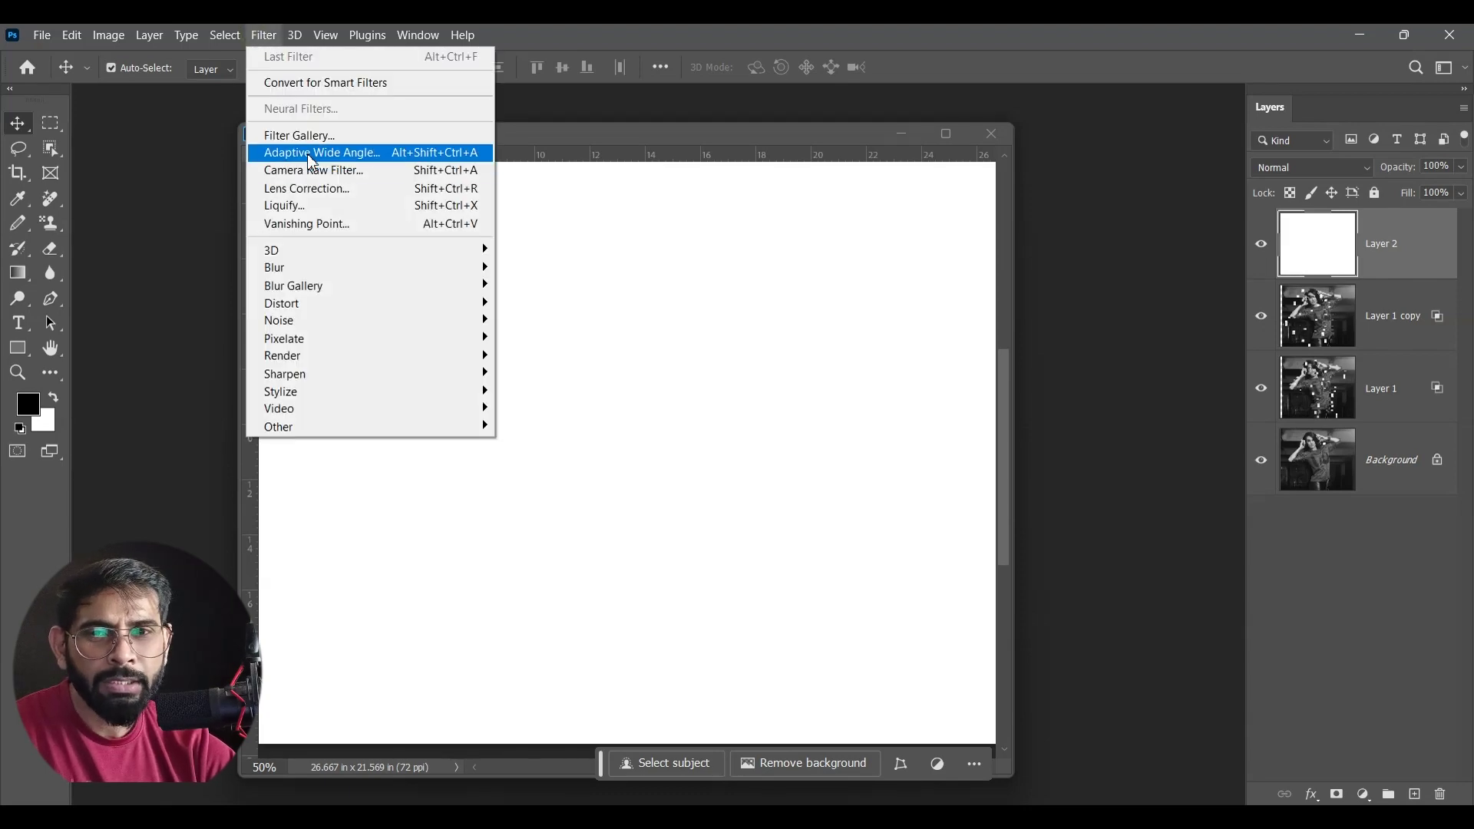
left_click(312, 137)
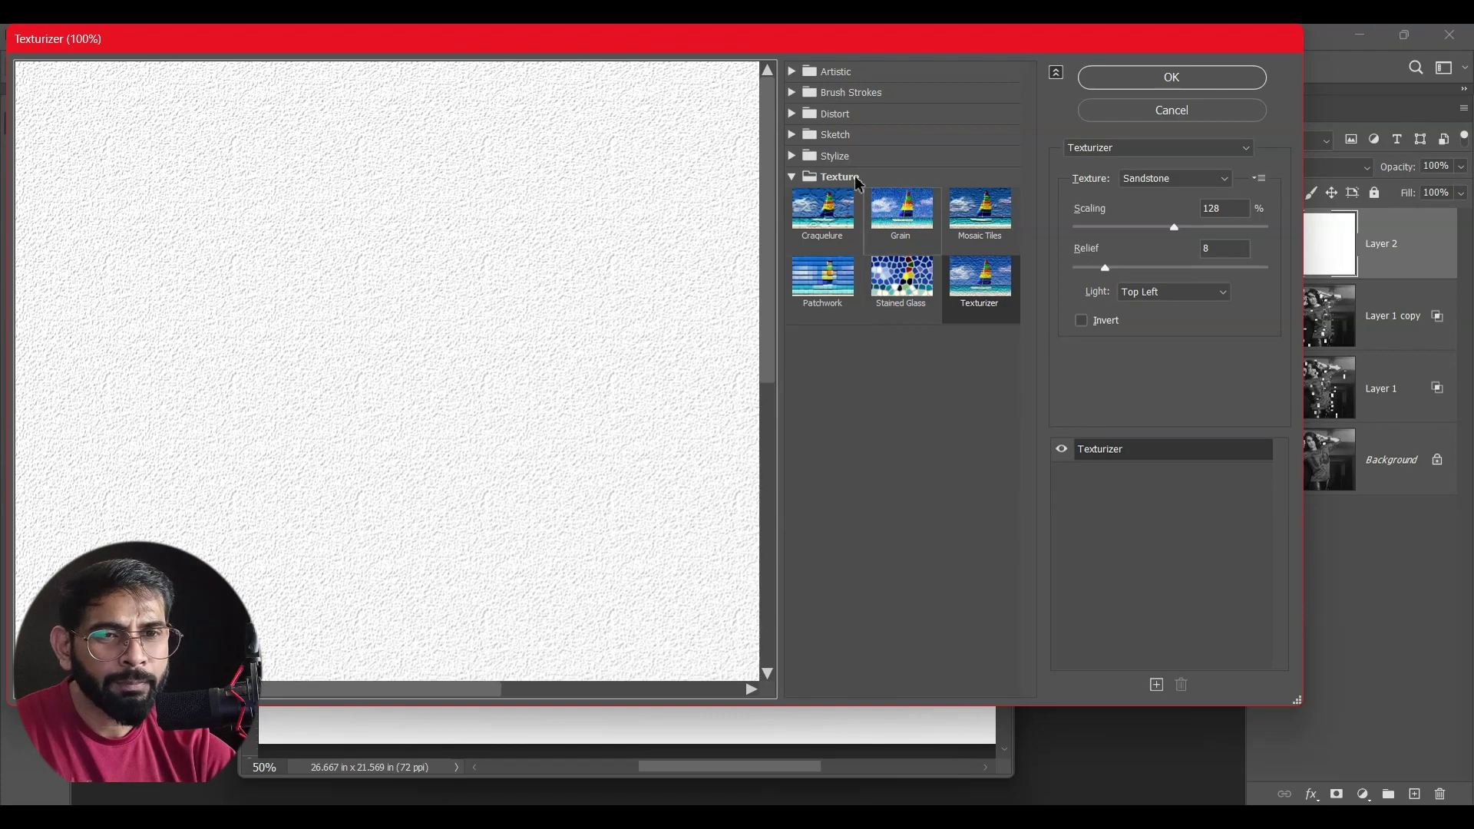
Step: In the Filter Gallery, pick the Sketch Halftone Pattern filter
left_click(791, 72)
left_click(901, 376)
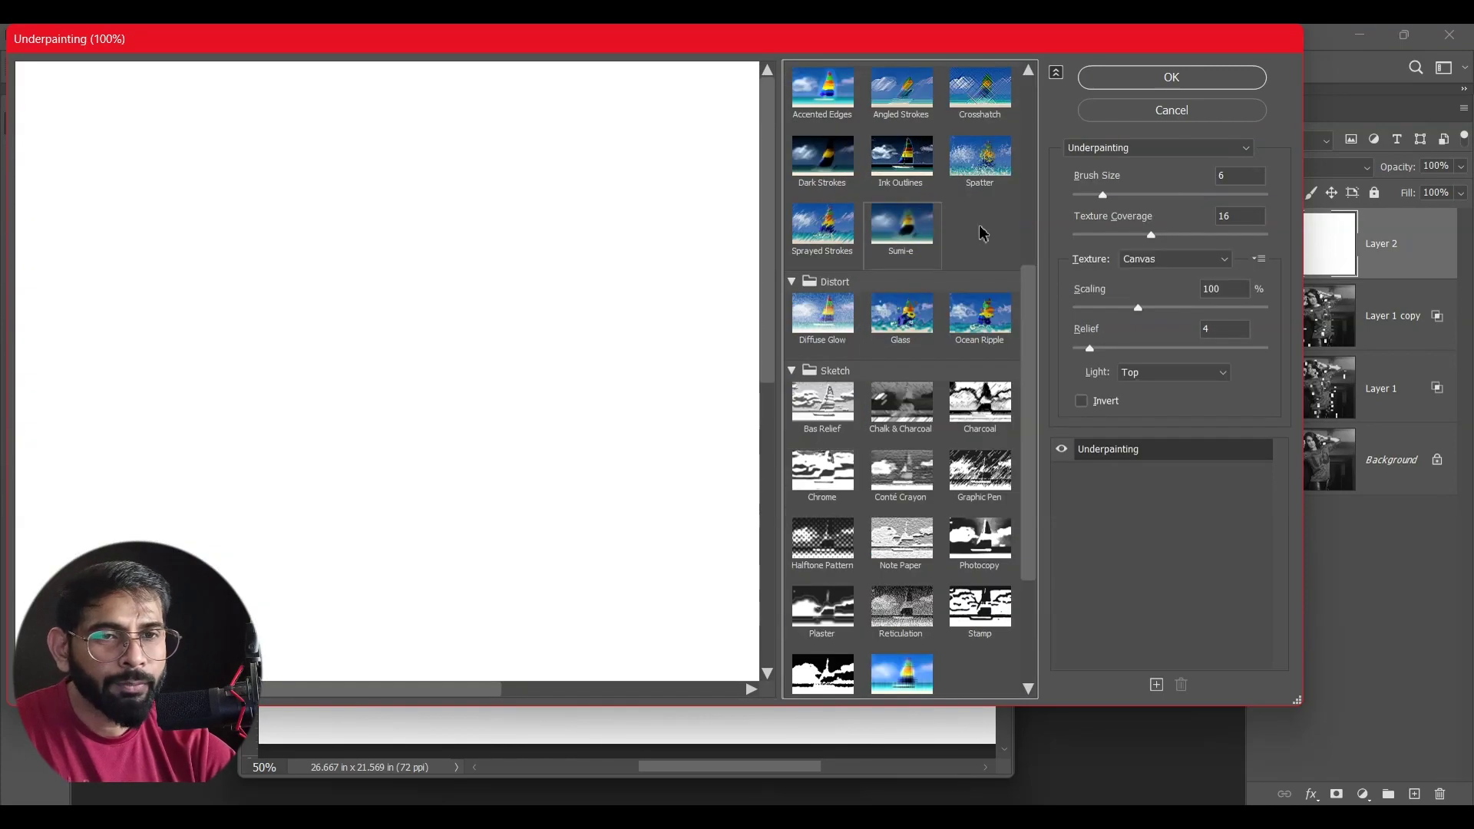
scroll(983, 231, "down", 2)
scroll(983, 231, "down", 2)
scroll(888, 274, "down", 2)
scroll(888, 274, "down", 2)
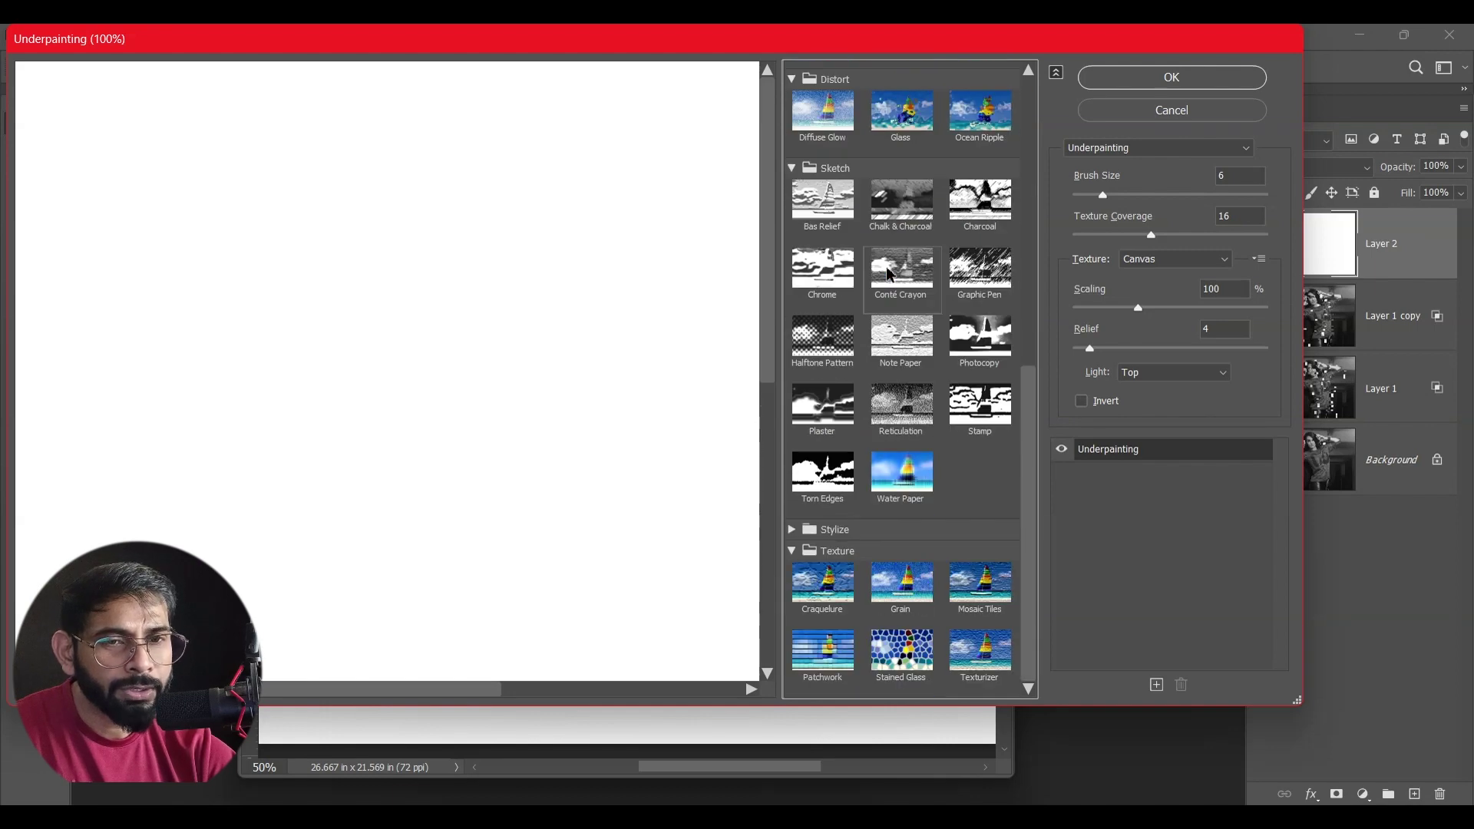
left_click(822, 349)
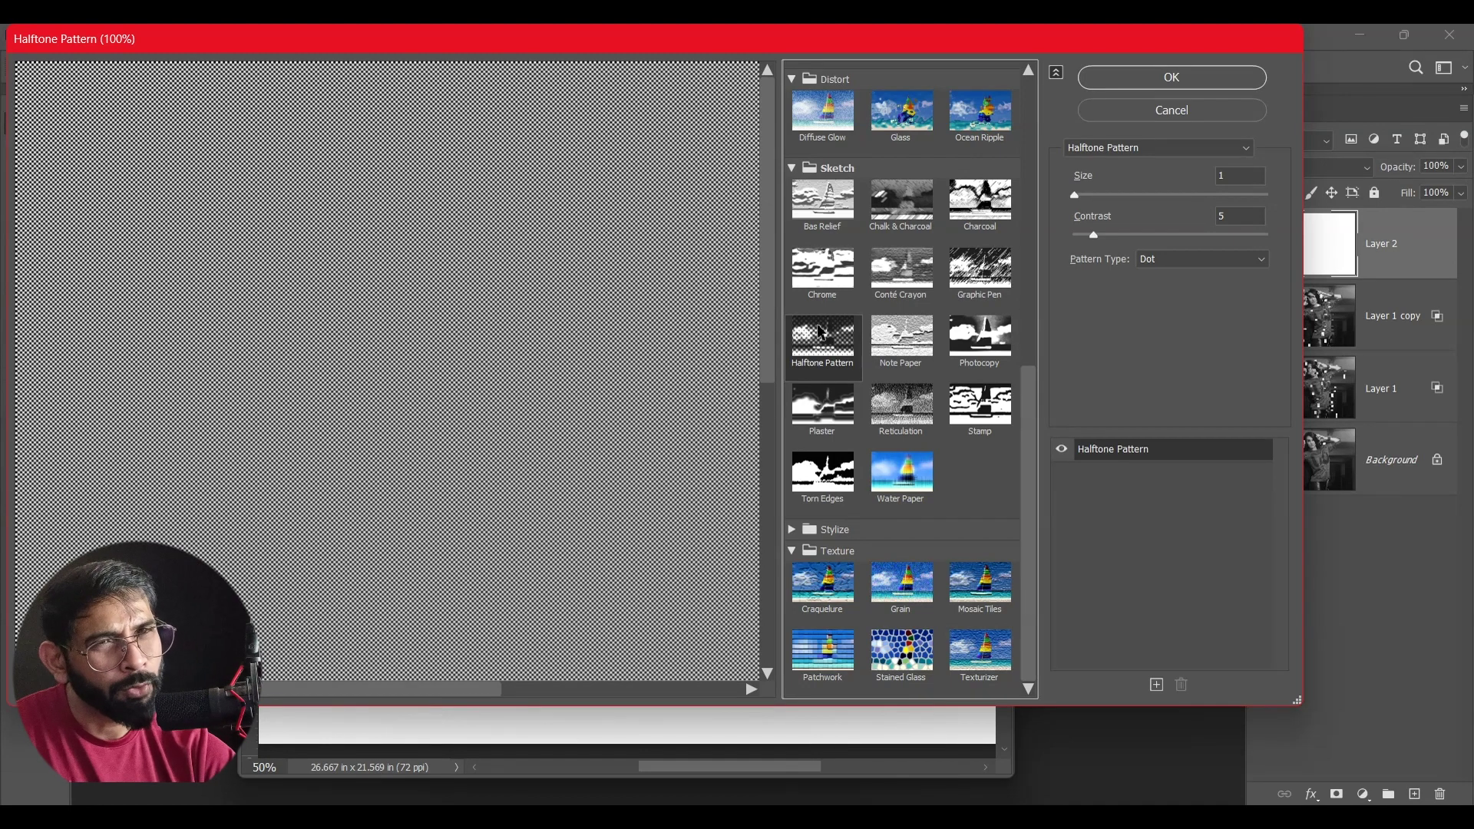
Step: Set the halftone to Line pattern, Contrast 50 and a larger Size, then apply
left_click(1171, 261)
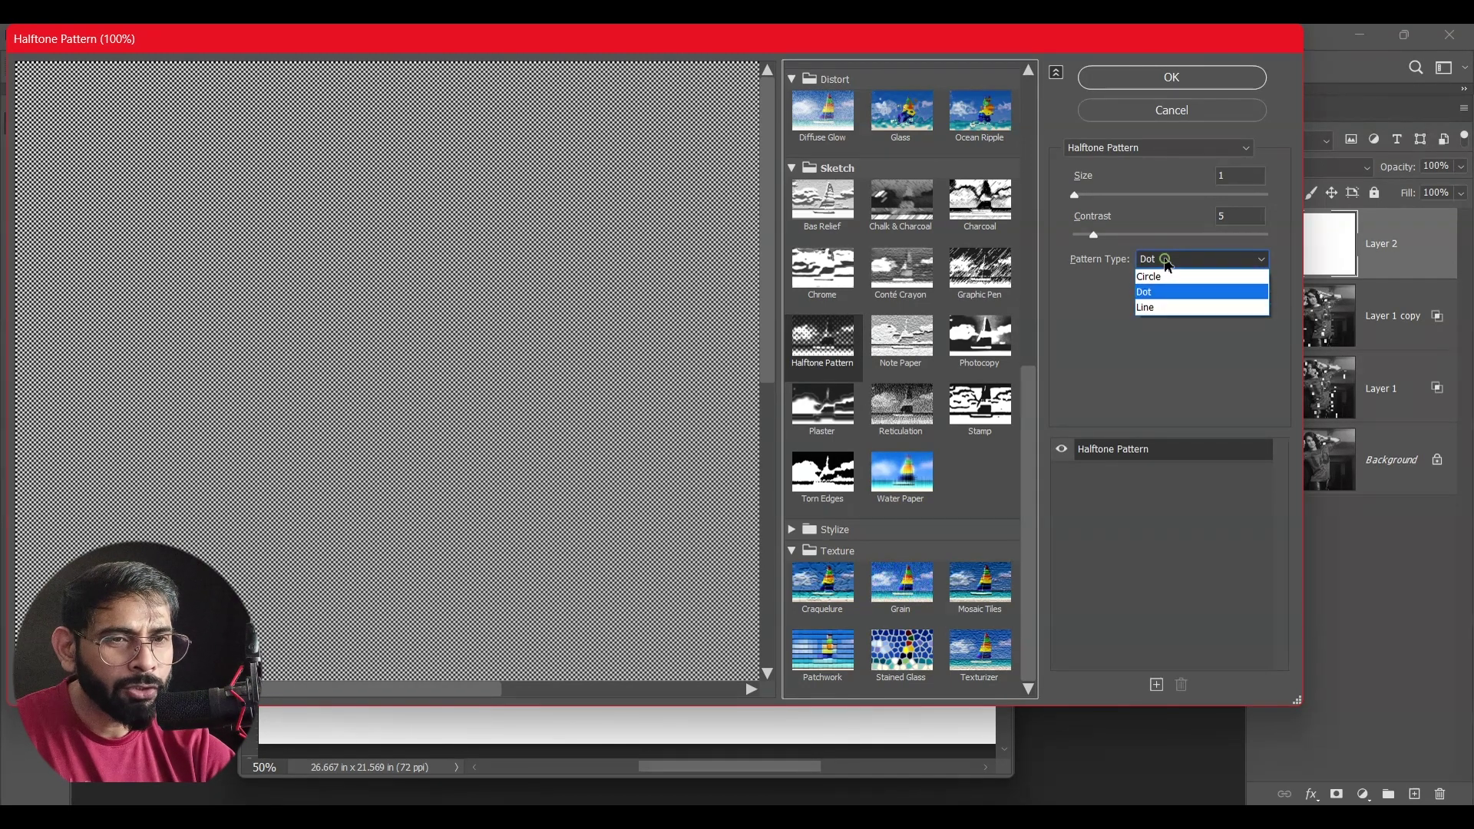
left_click(1164, 308)
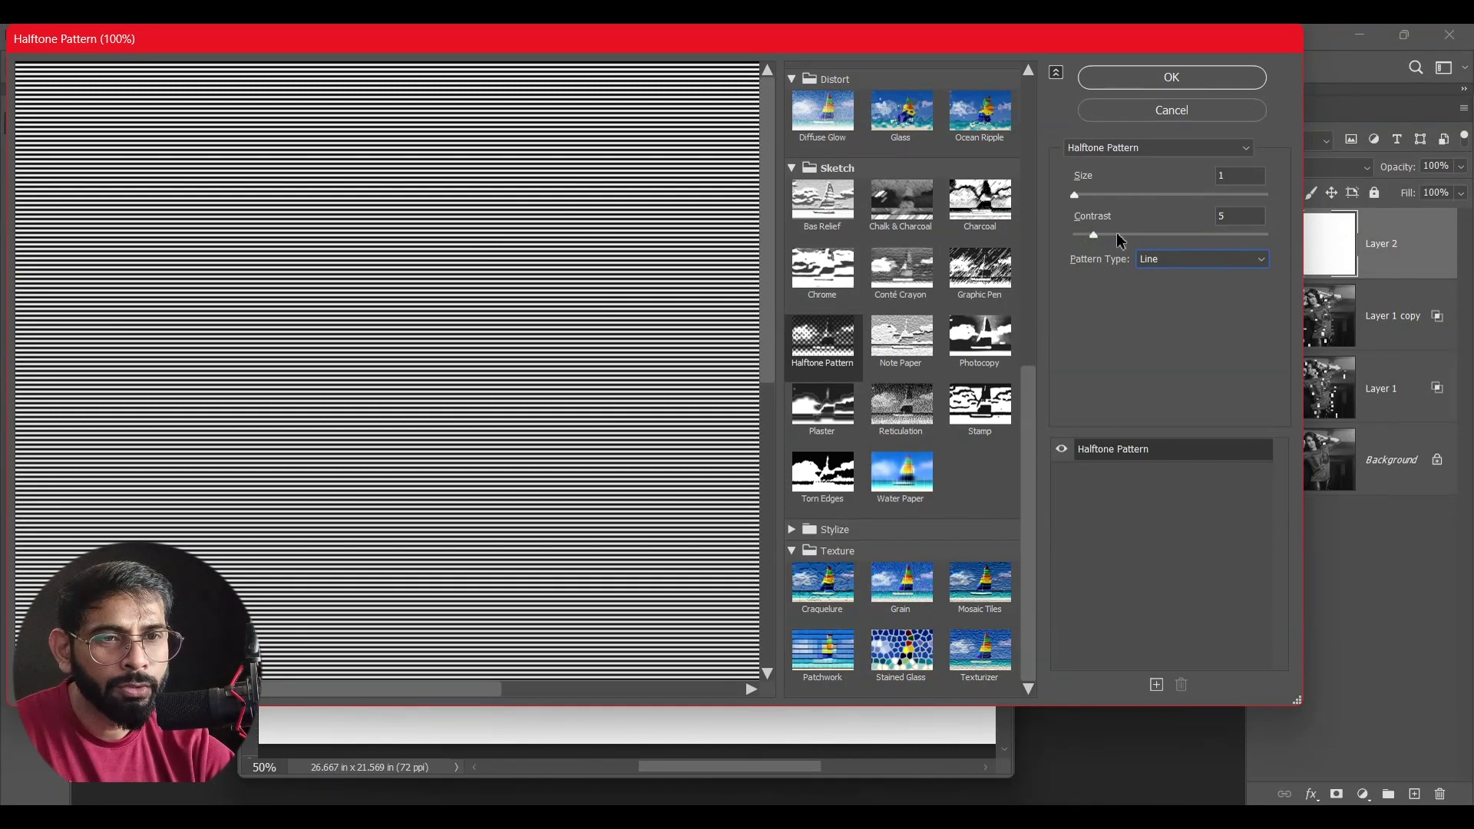
left_click_drag(1097, 235, 1327, 252)
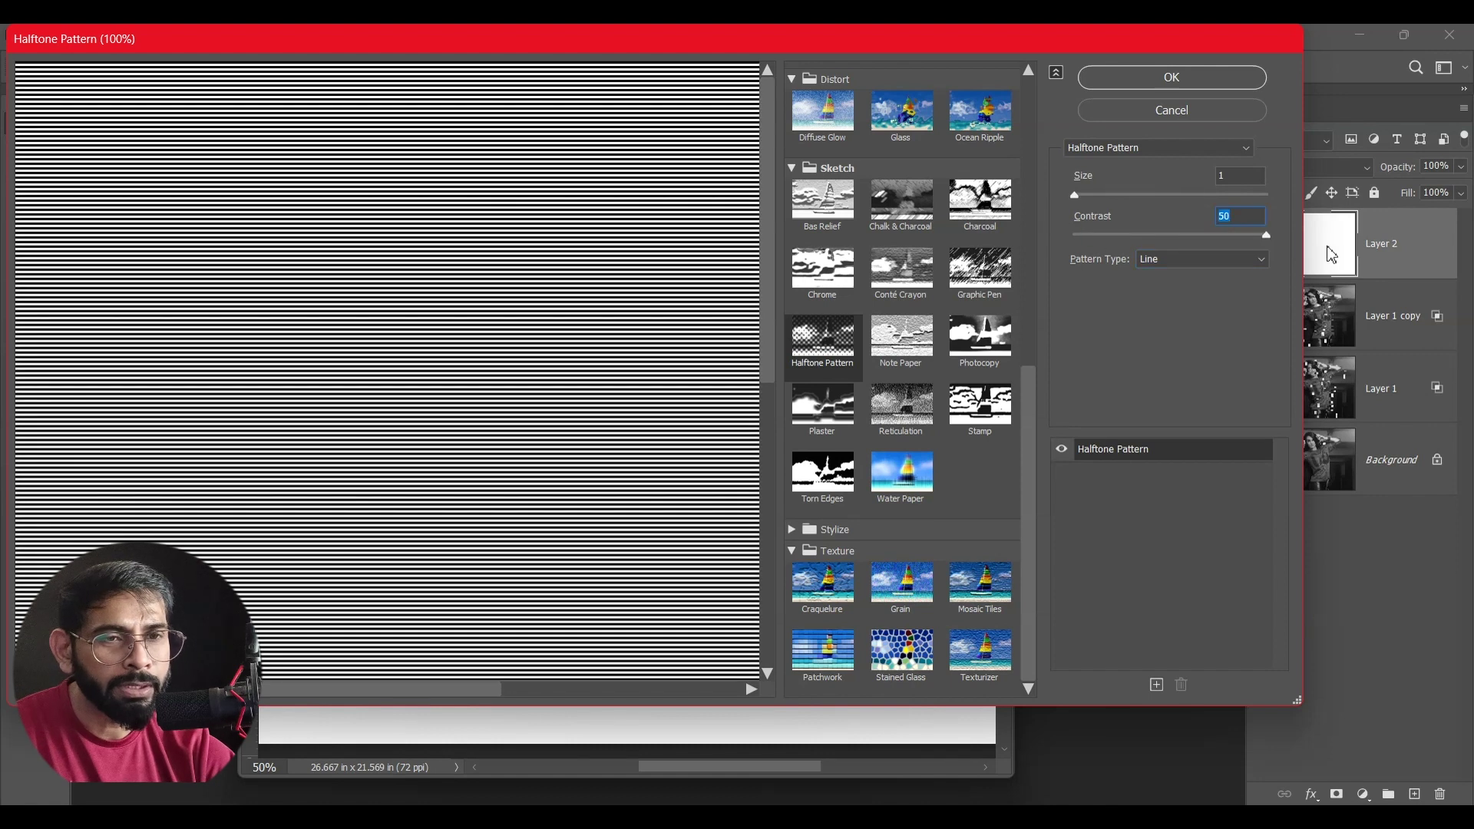
left_click_drag(1080, 193, 1140, 196)
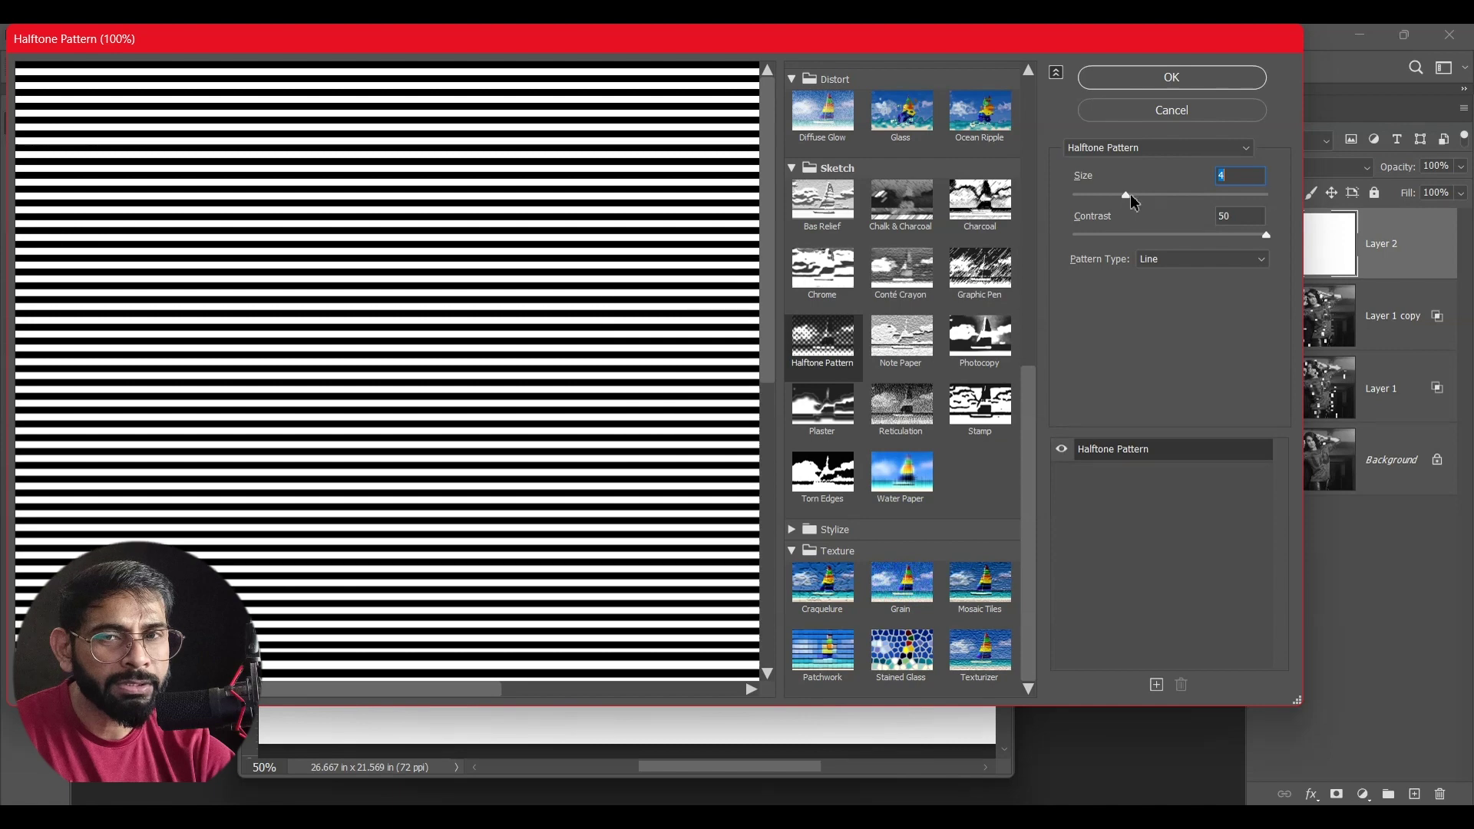
left_click(1167, 76)
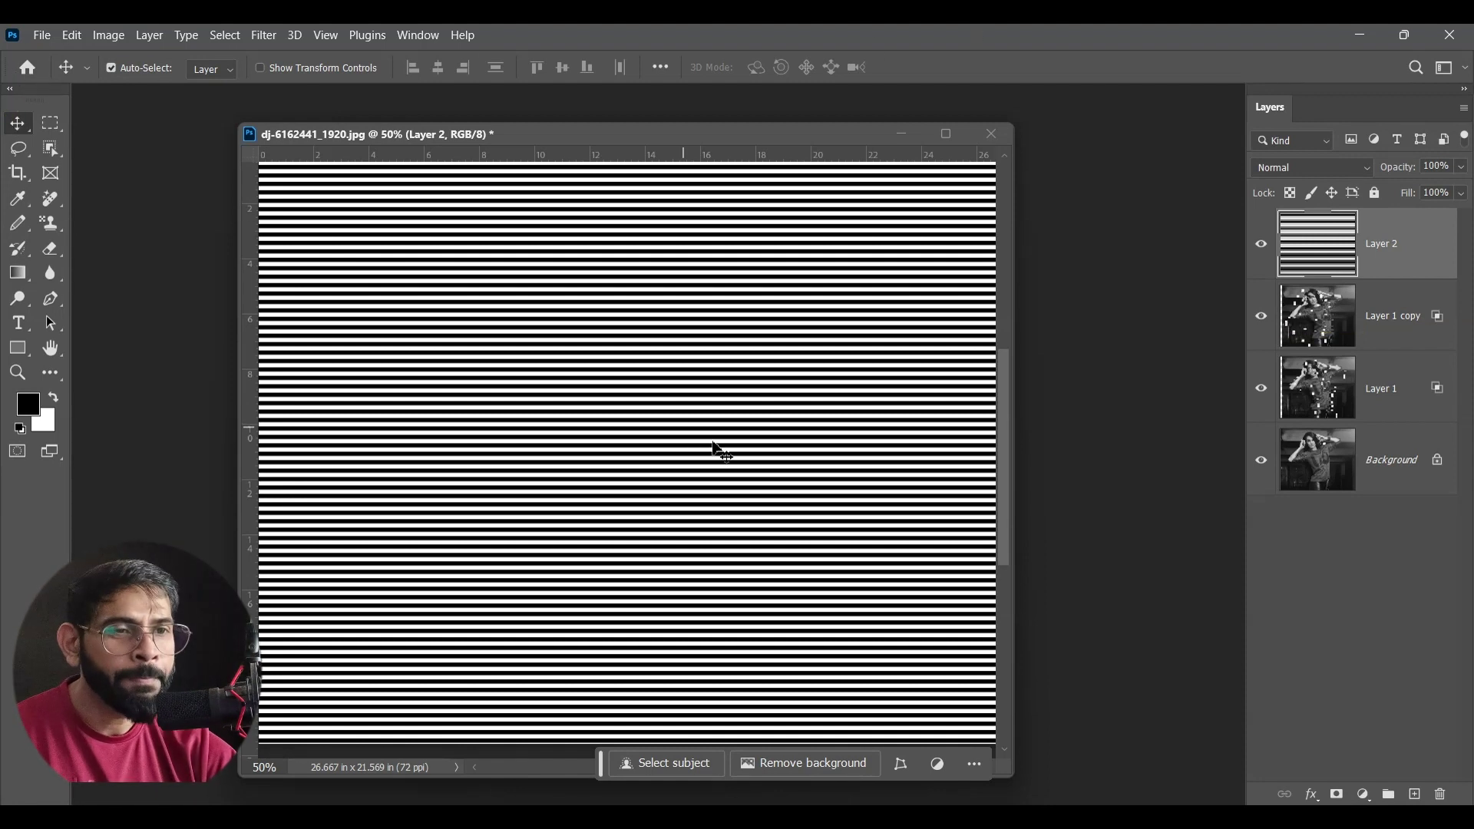
Step: Set Layer 2 to Overlay blend mode with its Fill lowered to about 20%
left_click(1460, 193)
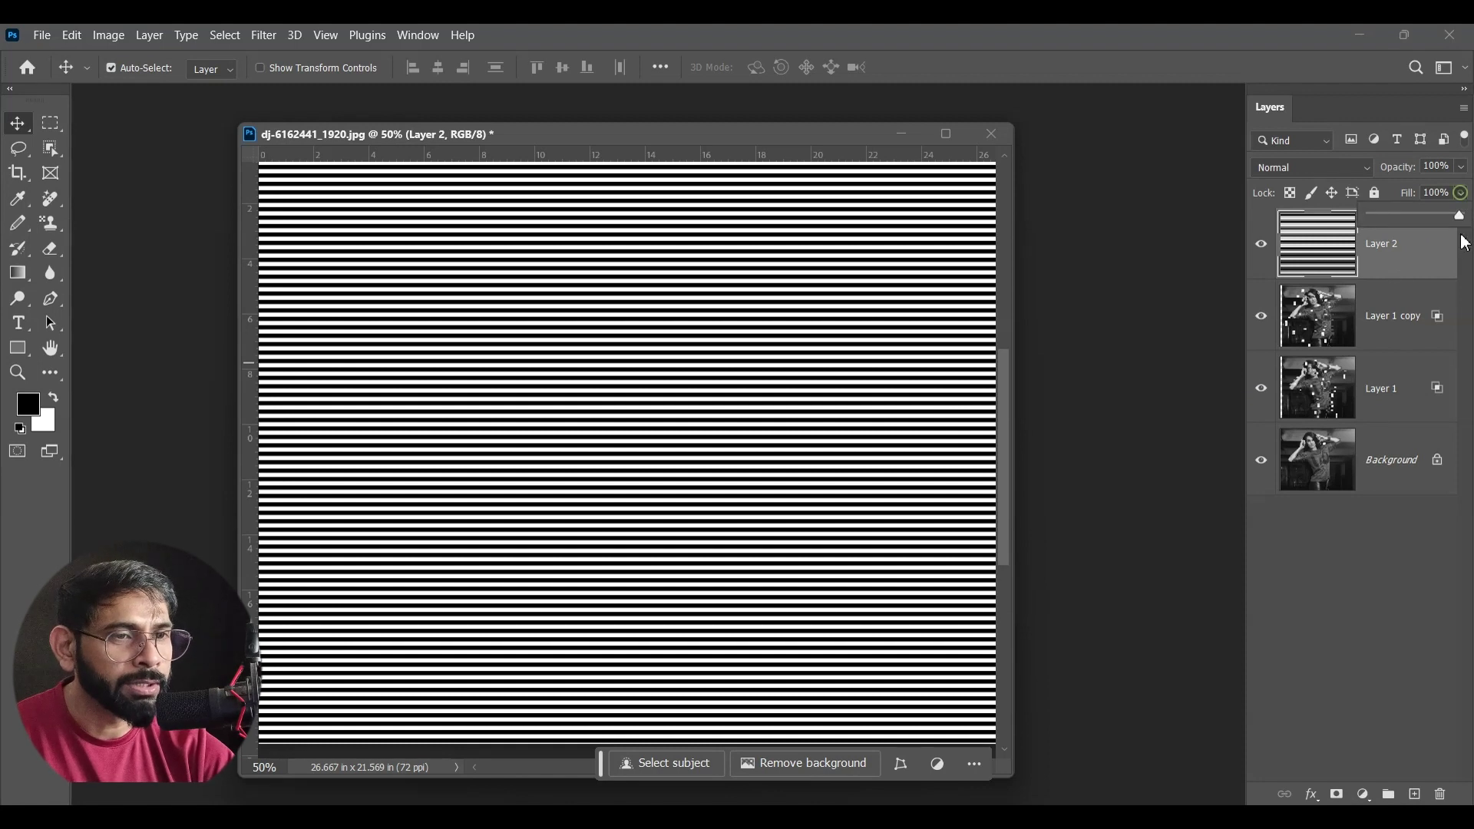
left_click_drag(1445, 214, 1420, 214)
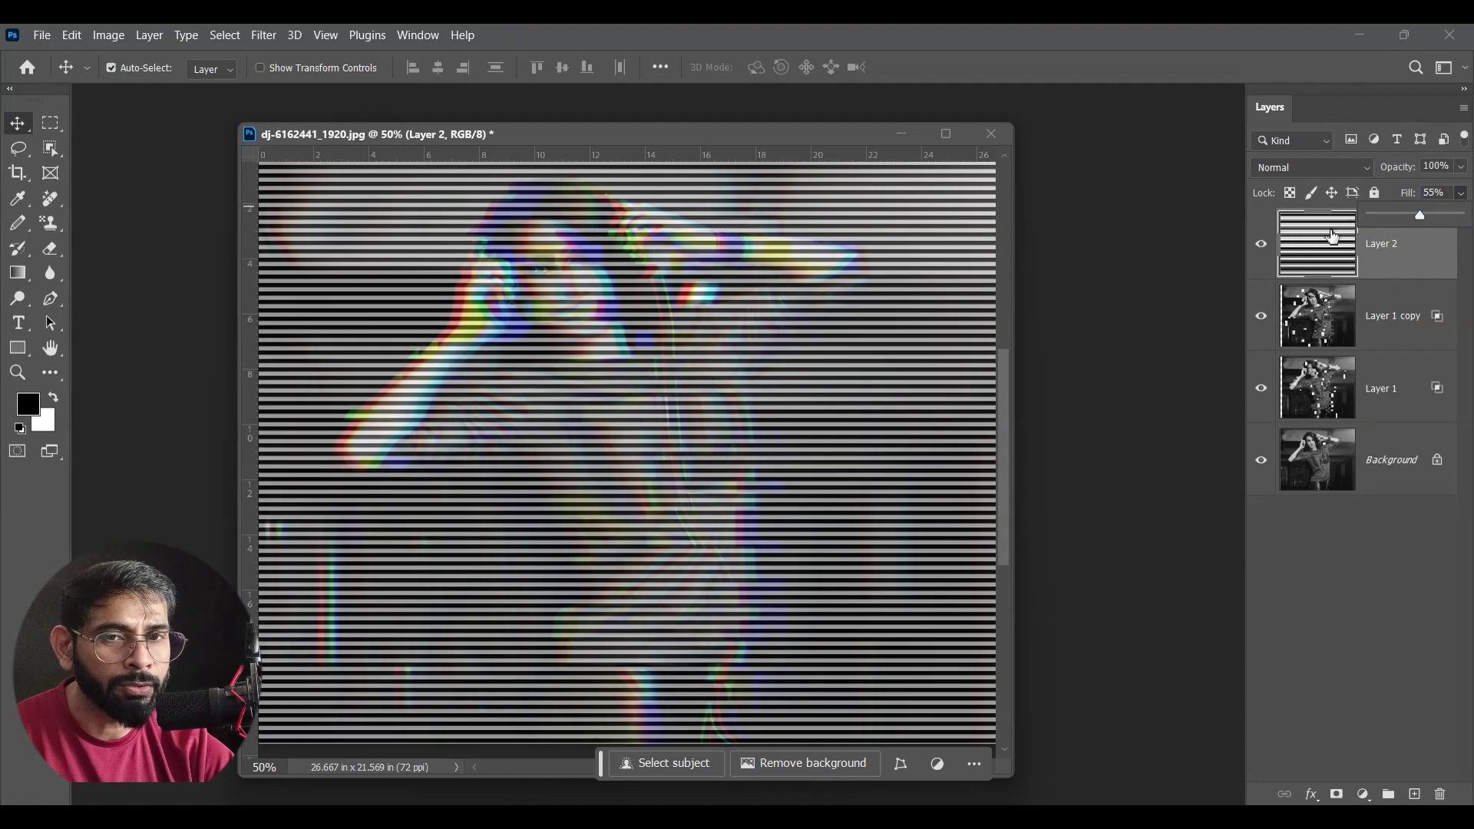
left_click_drag(1420, 219, 1362, 225)
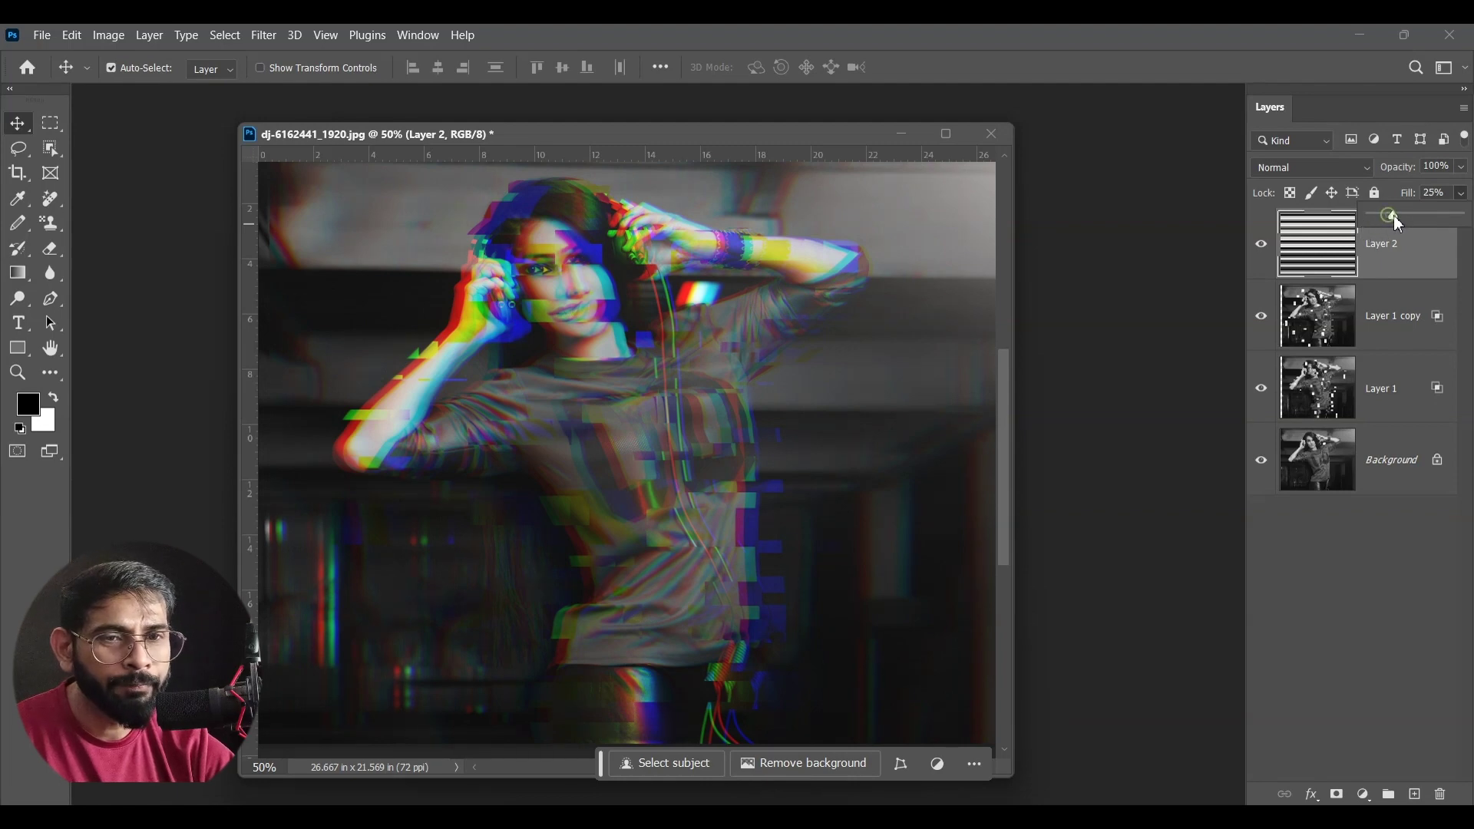
left_click_drag(1394, 215, 1393, 215)
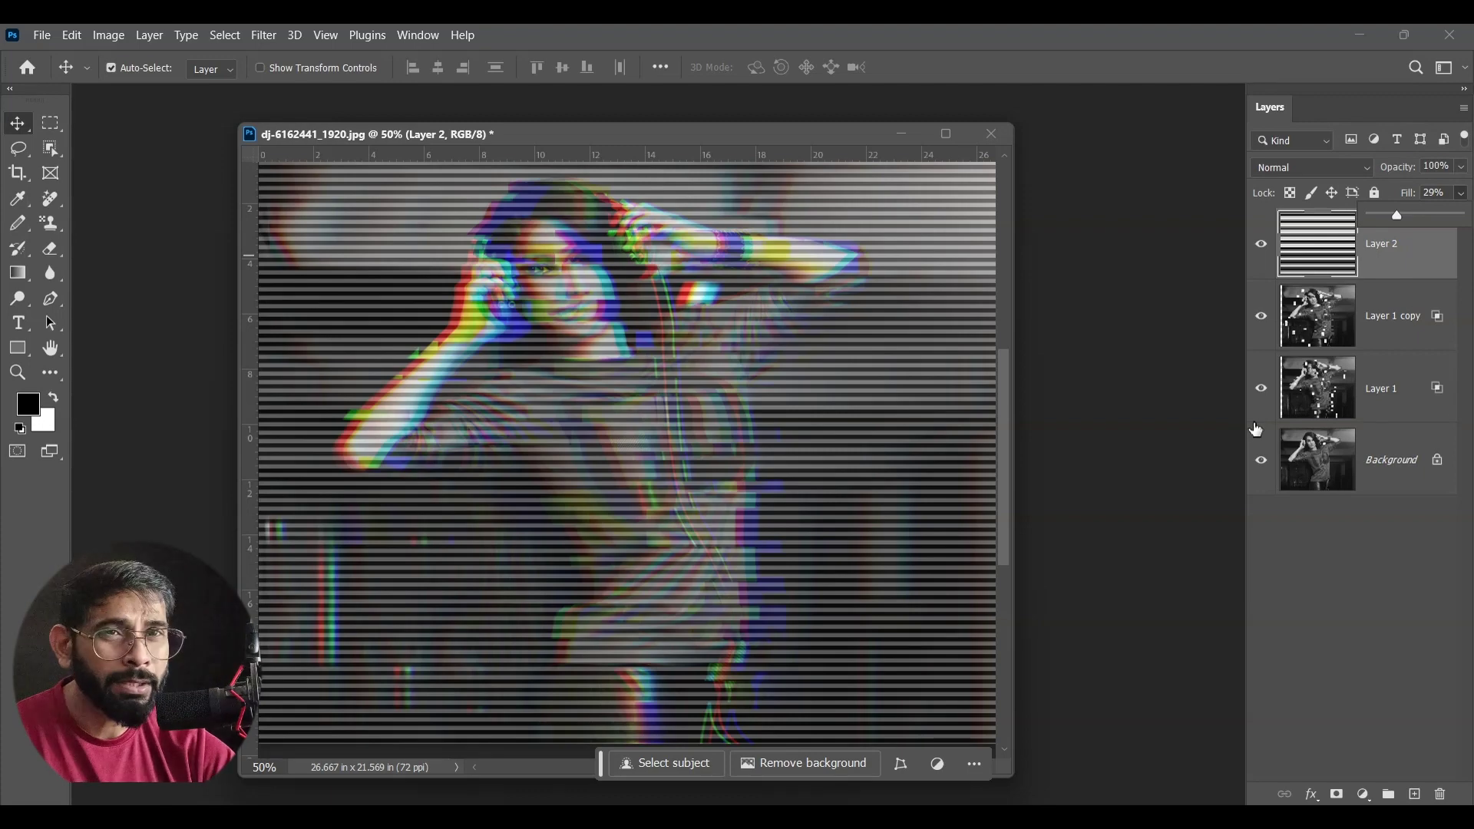
left_click(1309, 168)
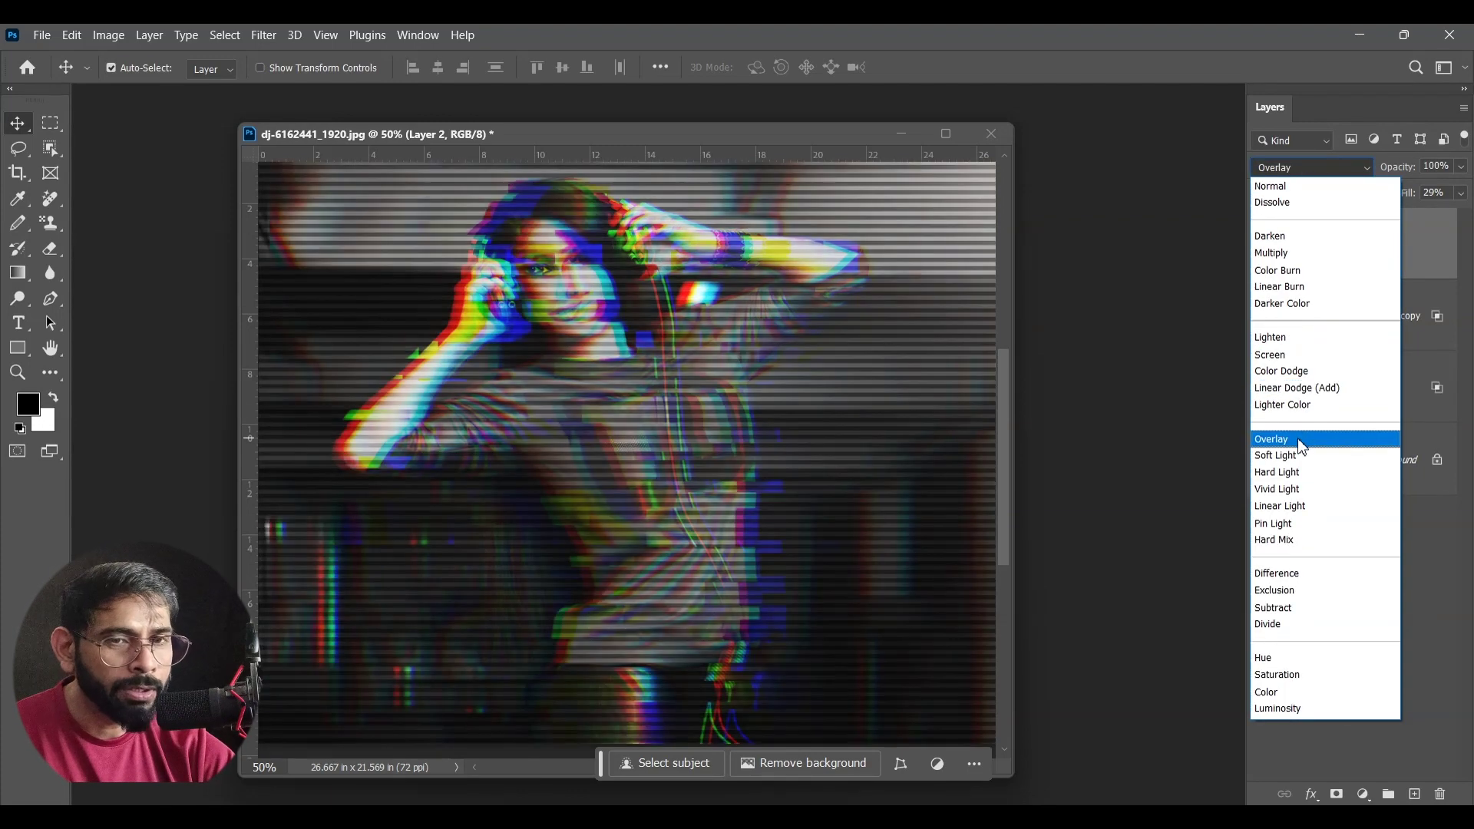
left_click(1302, 441)
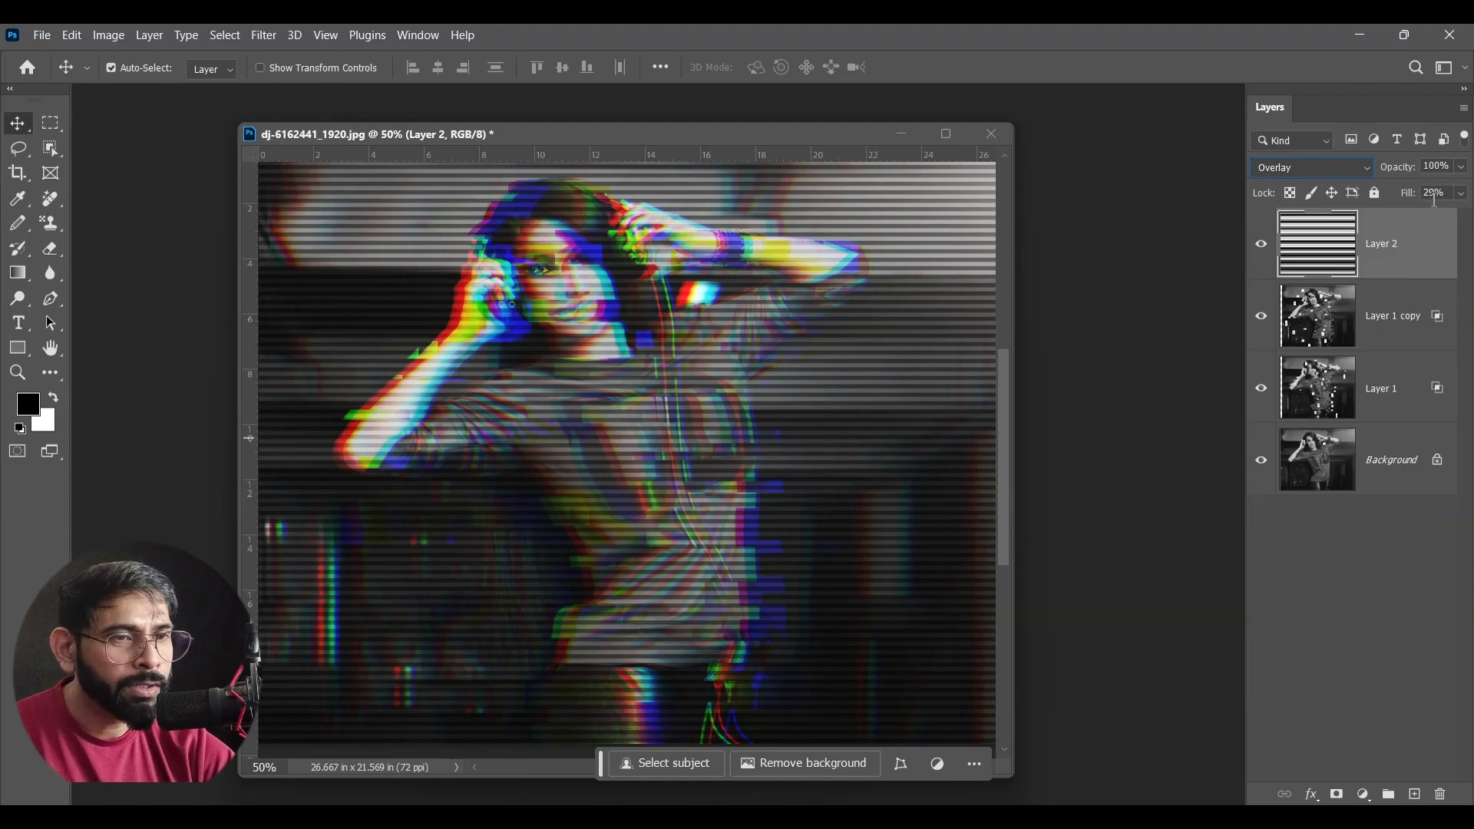
left_click(1462, 194)
left_click_drag(1387, 219, 1384, 221)
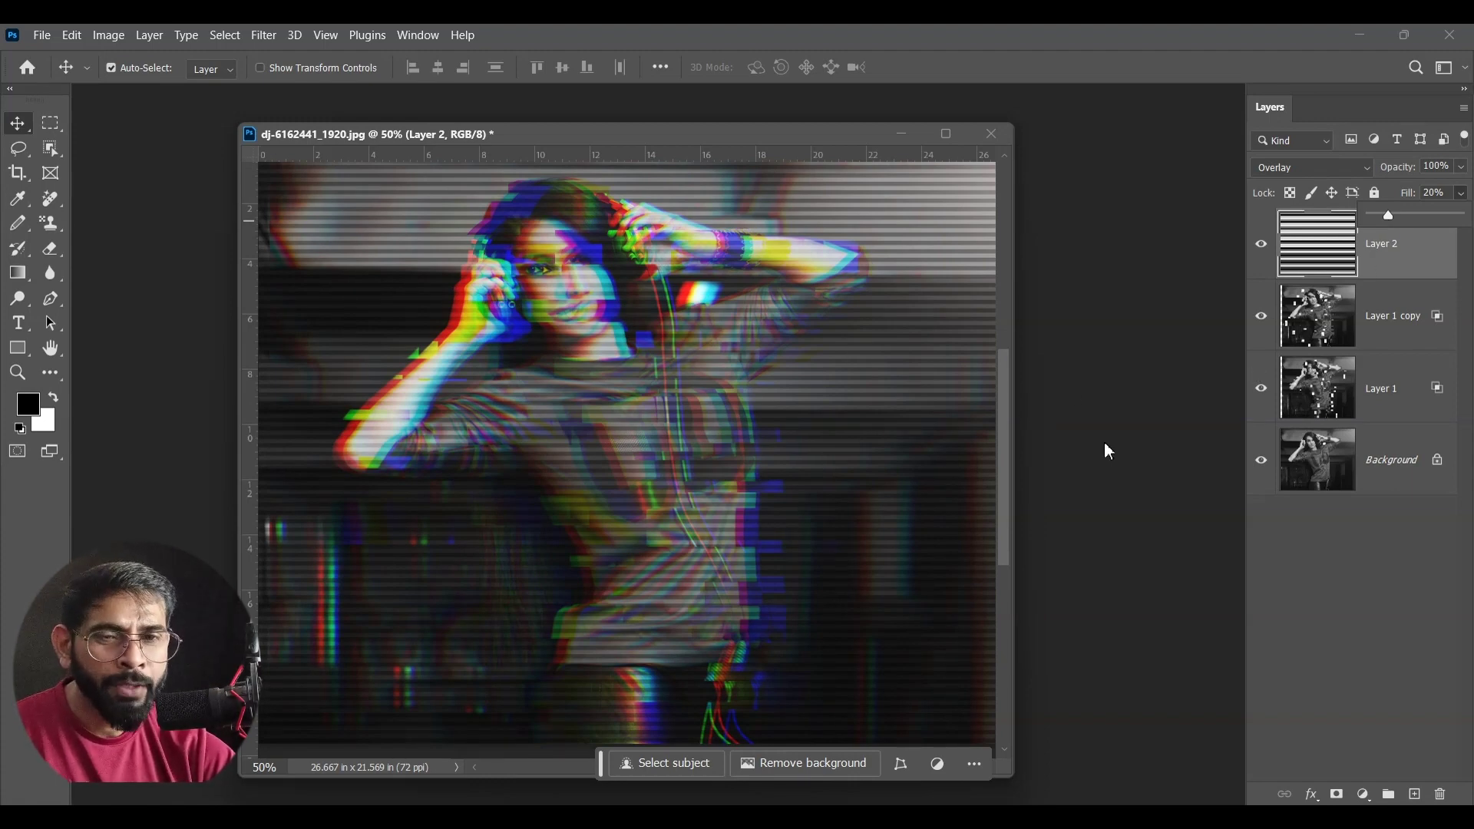
Step: Open the starry-night image, copy it into the DJ document as a new layer, and close it
key("ctrl+o")
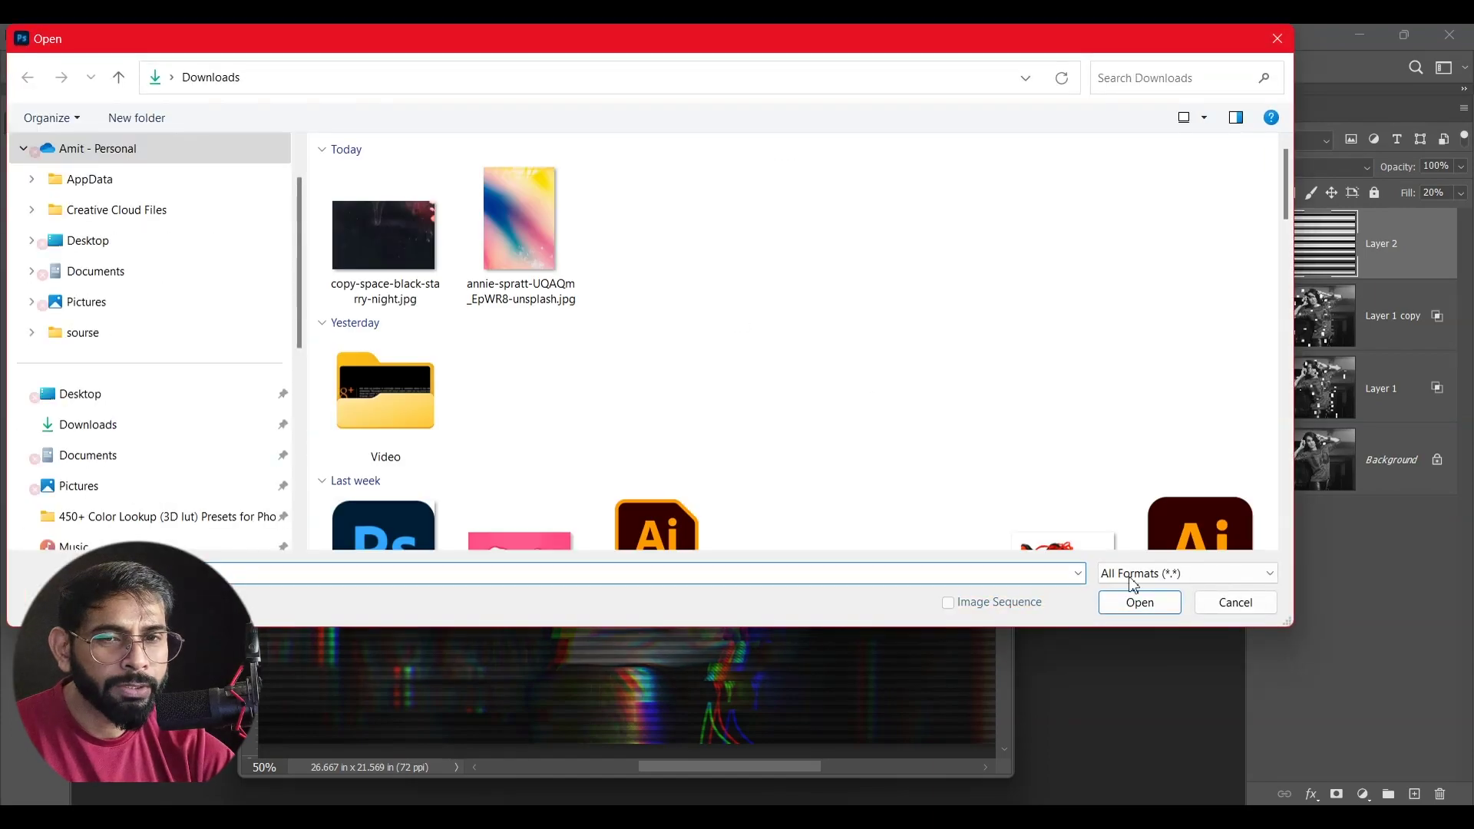
left_click(394, 263)
left_click(1119, 609)
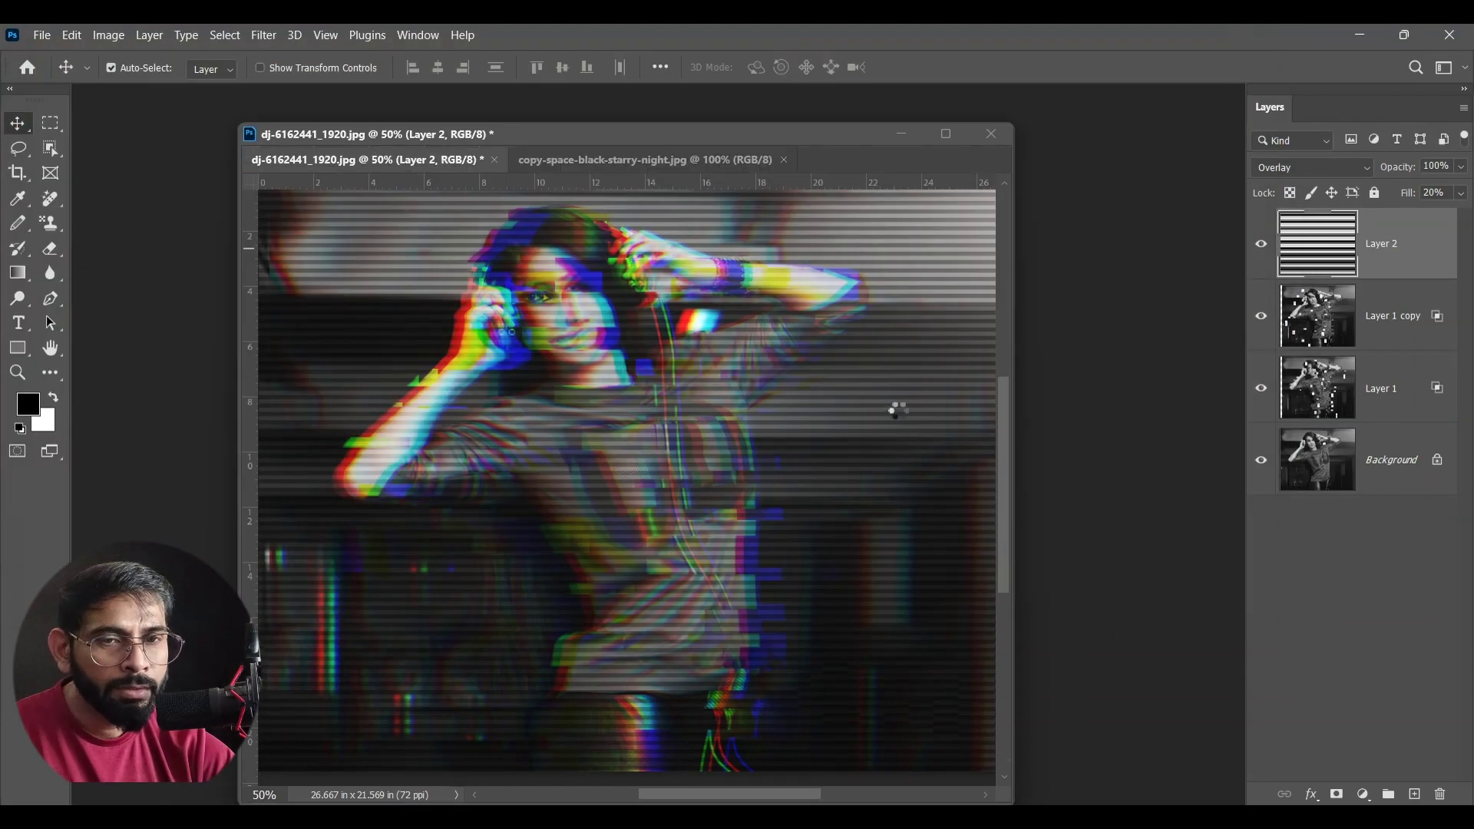
left_click_drag(671, 178, 890, 238)
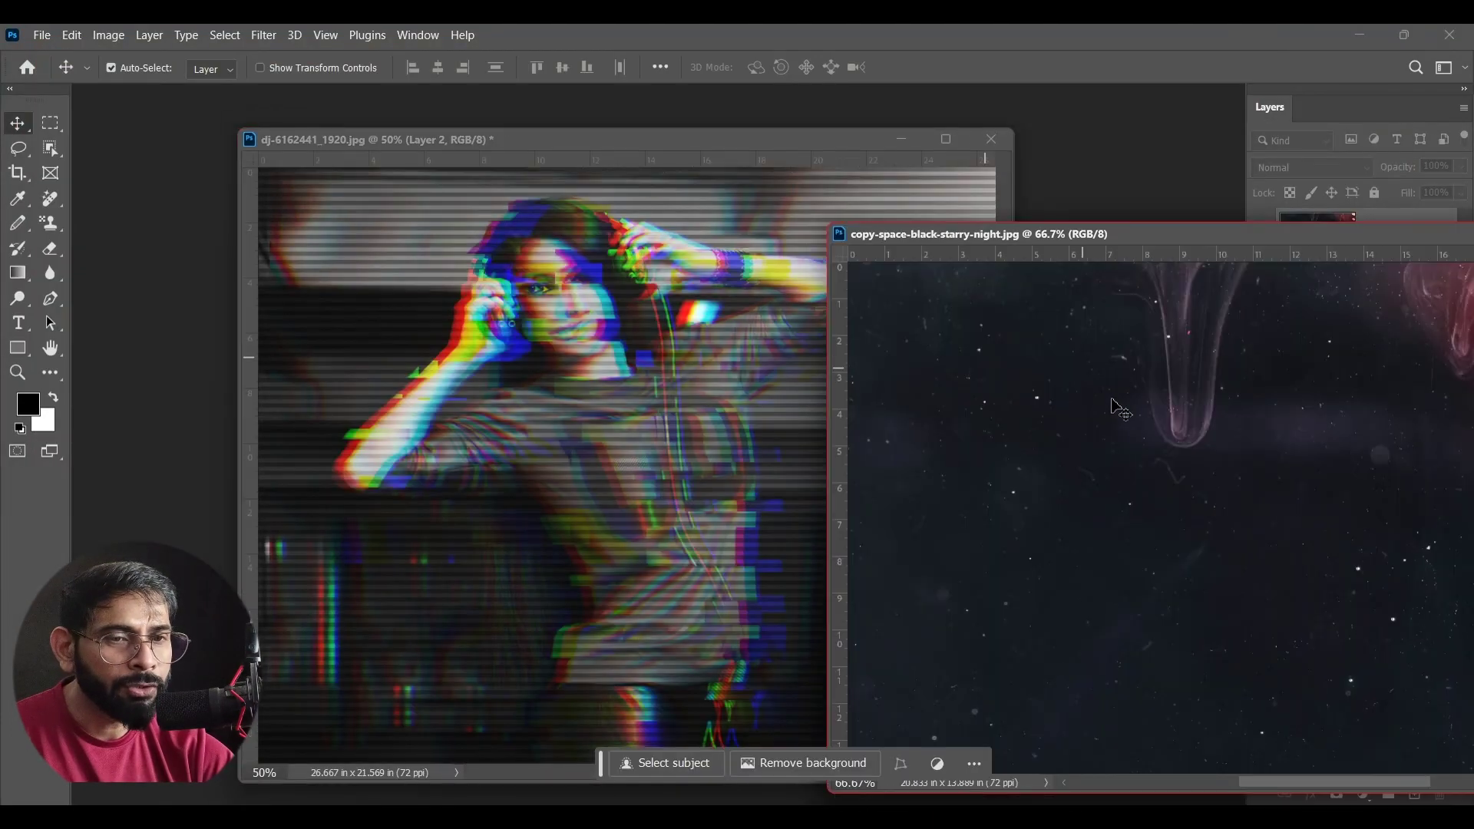
mouse_move(1213, 407)
left_mouse_down()
mouse_move(641, 353)
mouse_move(572, 289)
left_mouse_up()
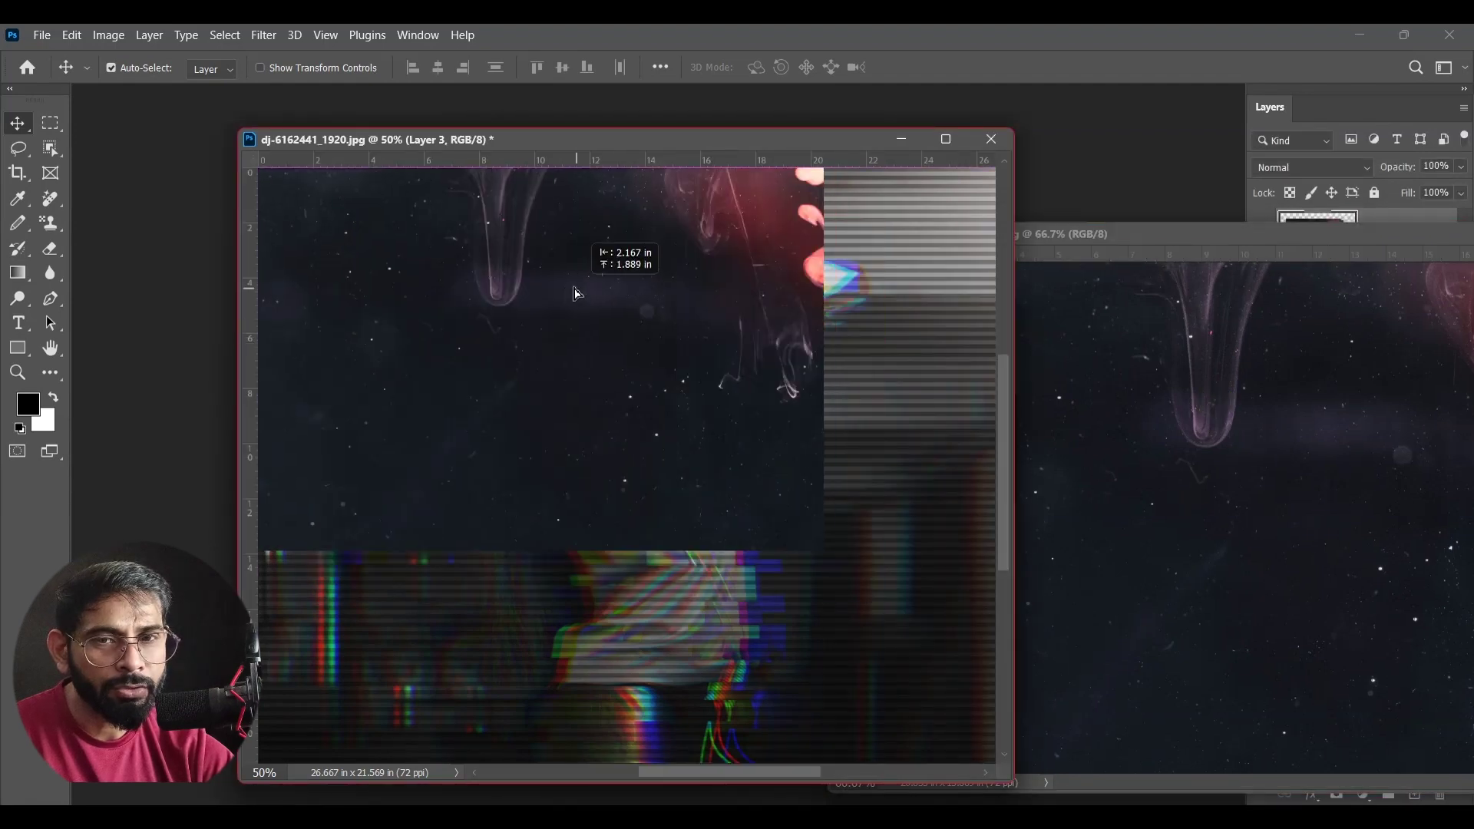
left_click_drag(1250, 242, 1129, 255)
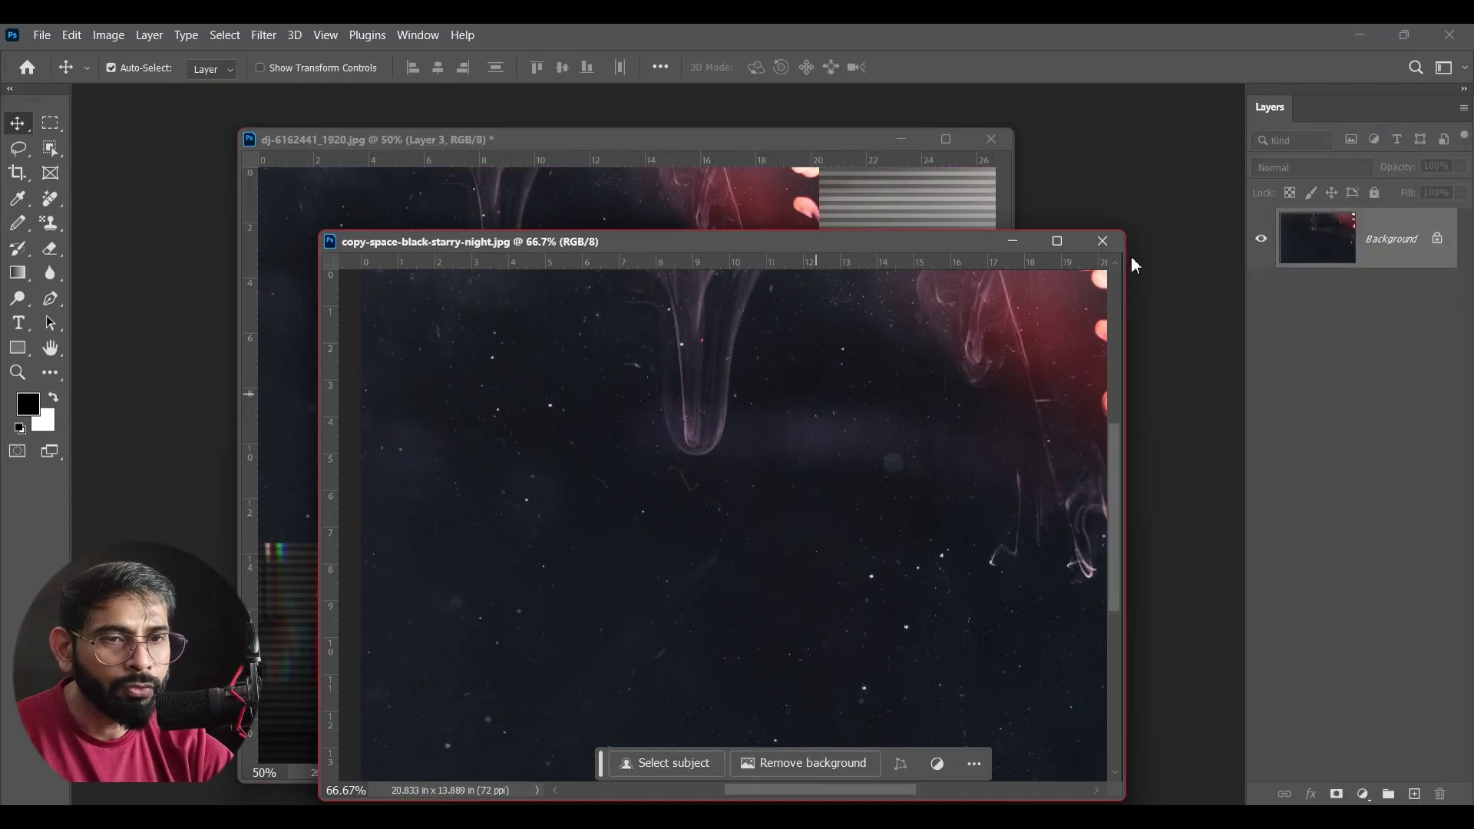
left_click(1111, 241)
Step: Scale and position the starry layer so it covers the whole DJ canvas
key("ctrl+minus")
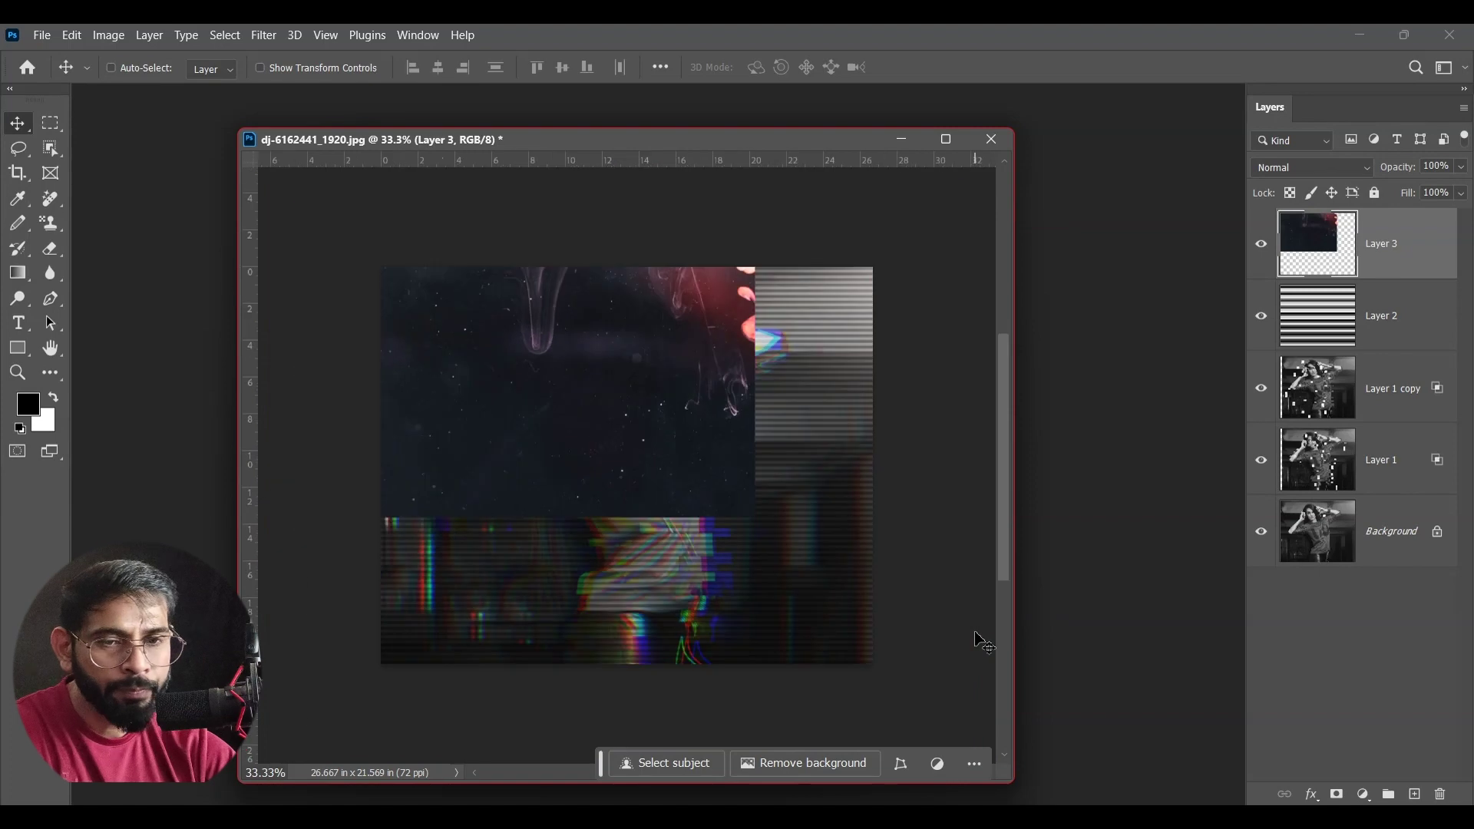
key("ctrl+t")
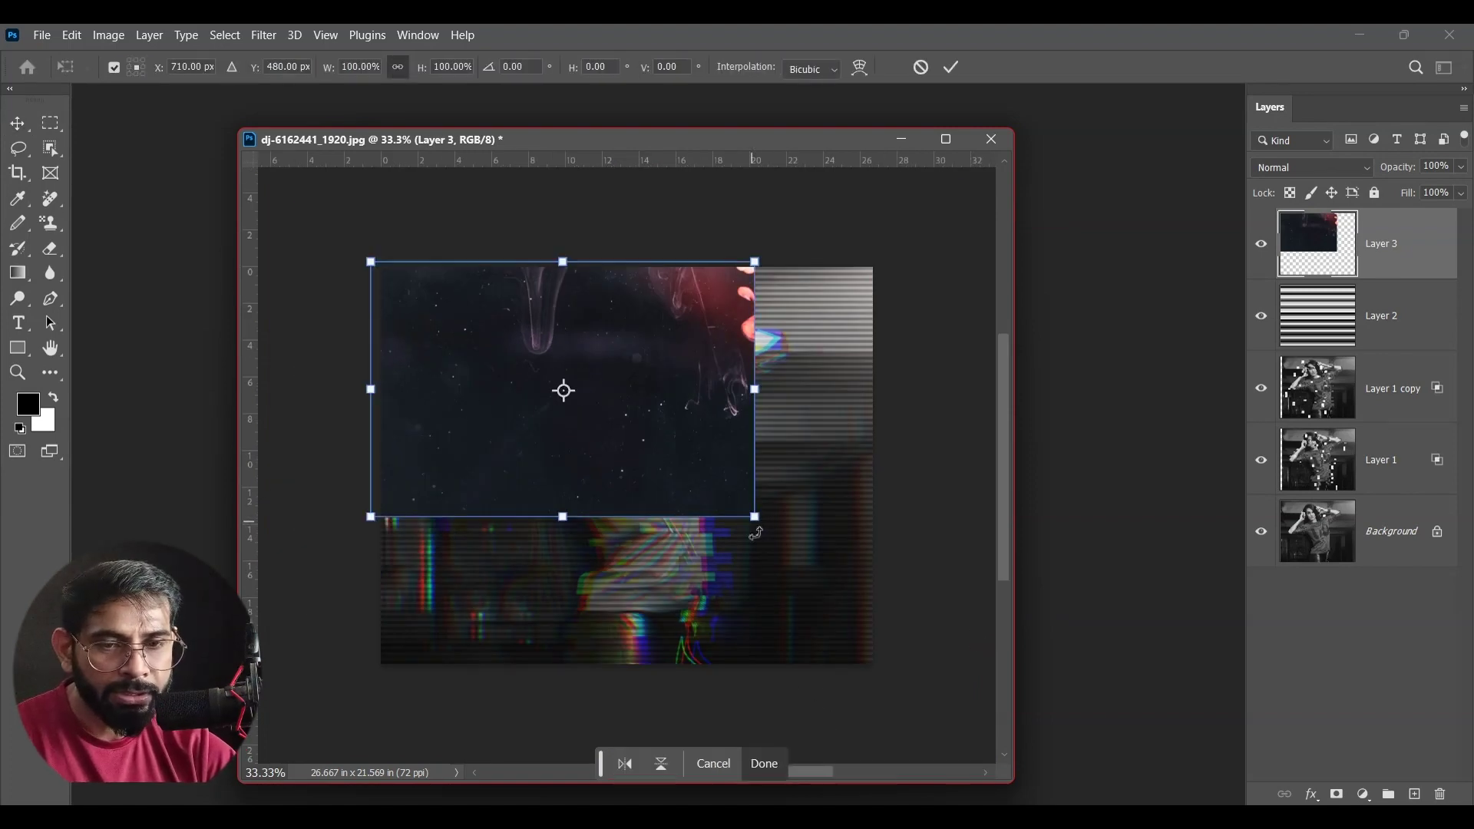
left_click_drag(755, 518, 980, 668)
mouse_move(695, 556)
left_mouse_down()
mouse_move(654, 574)
mouse_move(603, 564)
left_mouse_up()
key("Return")
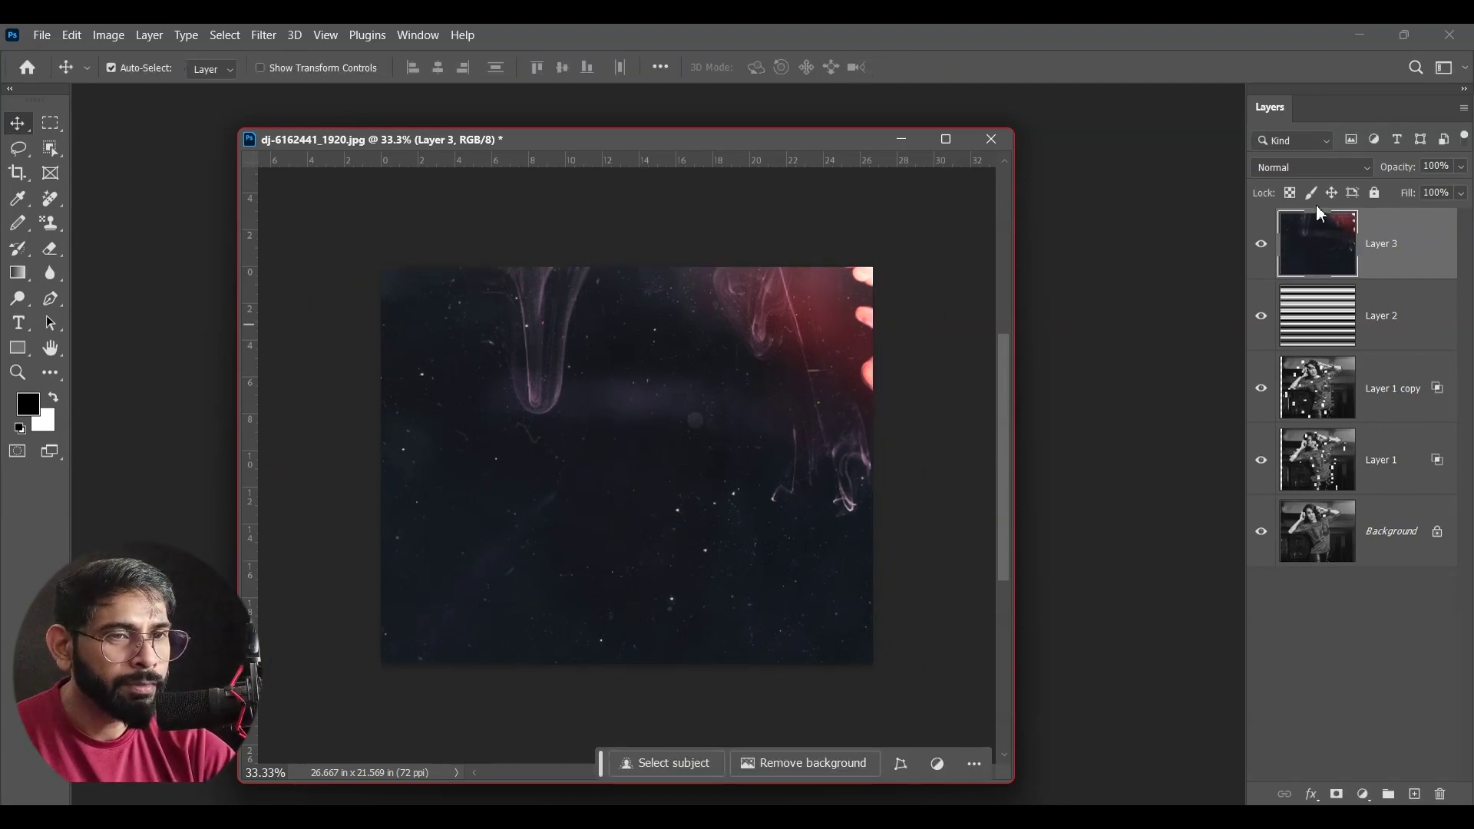
left_click(1322, 163)
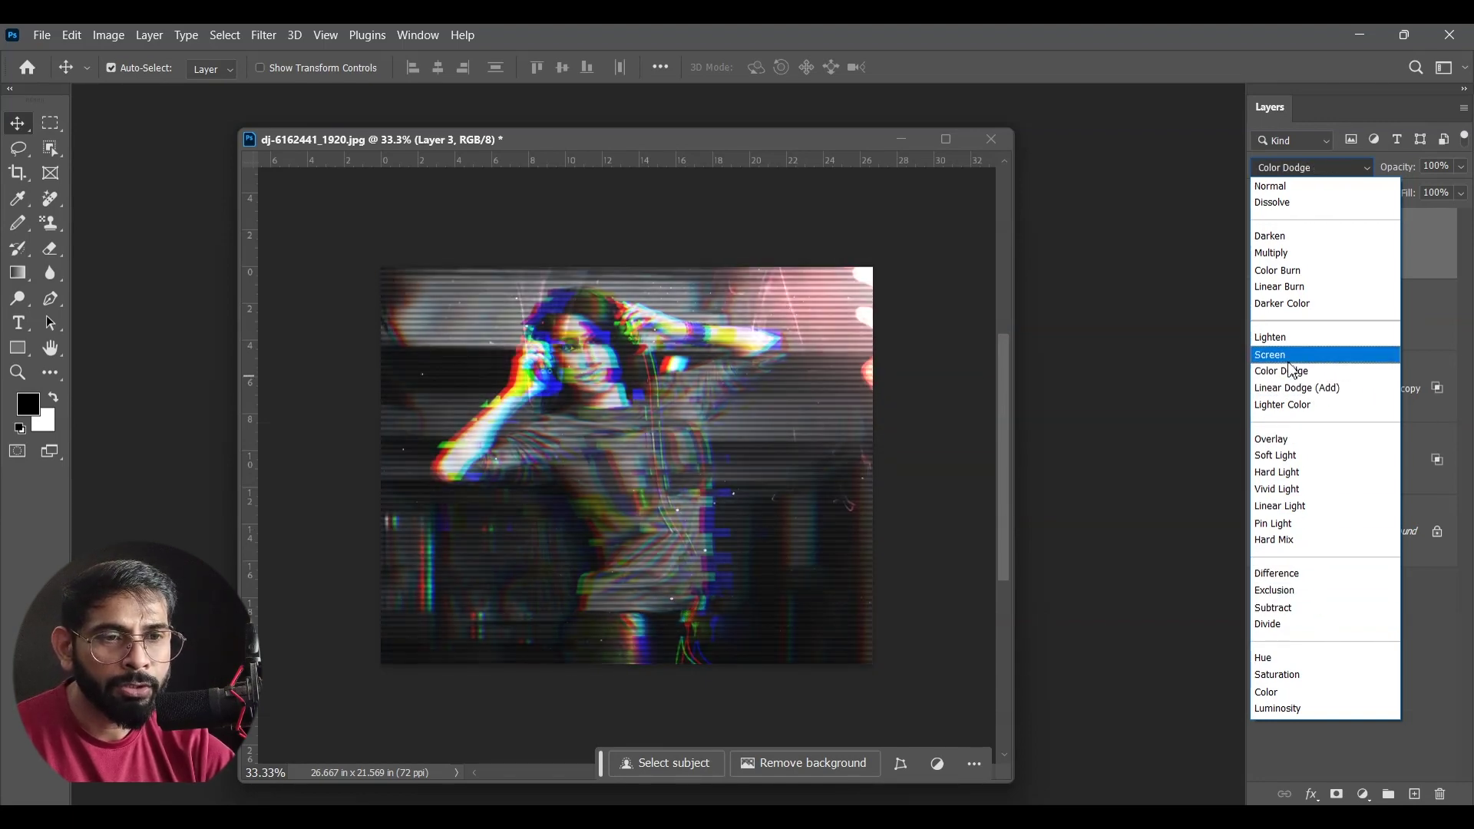
Step: Set Layer 3 to Screen blend mode, dock the document as a tab, and zoom to 50%
key("Up")
key("Return")
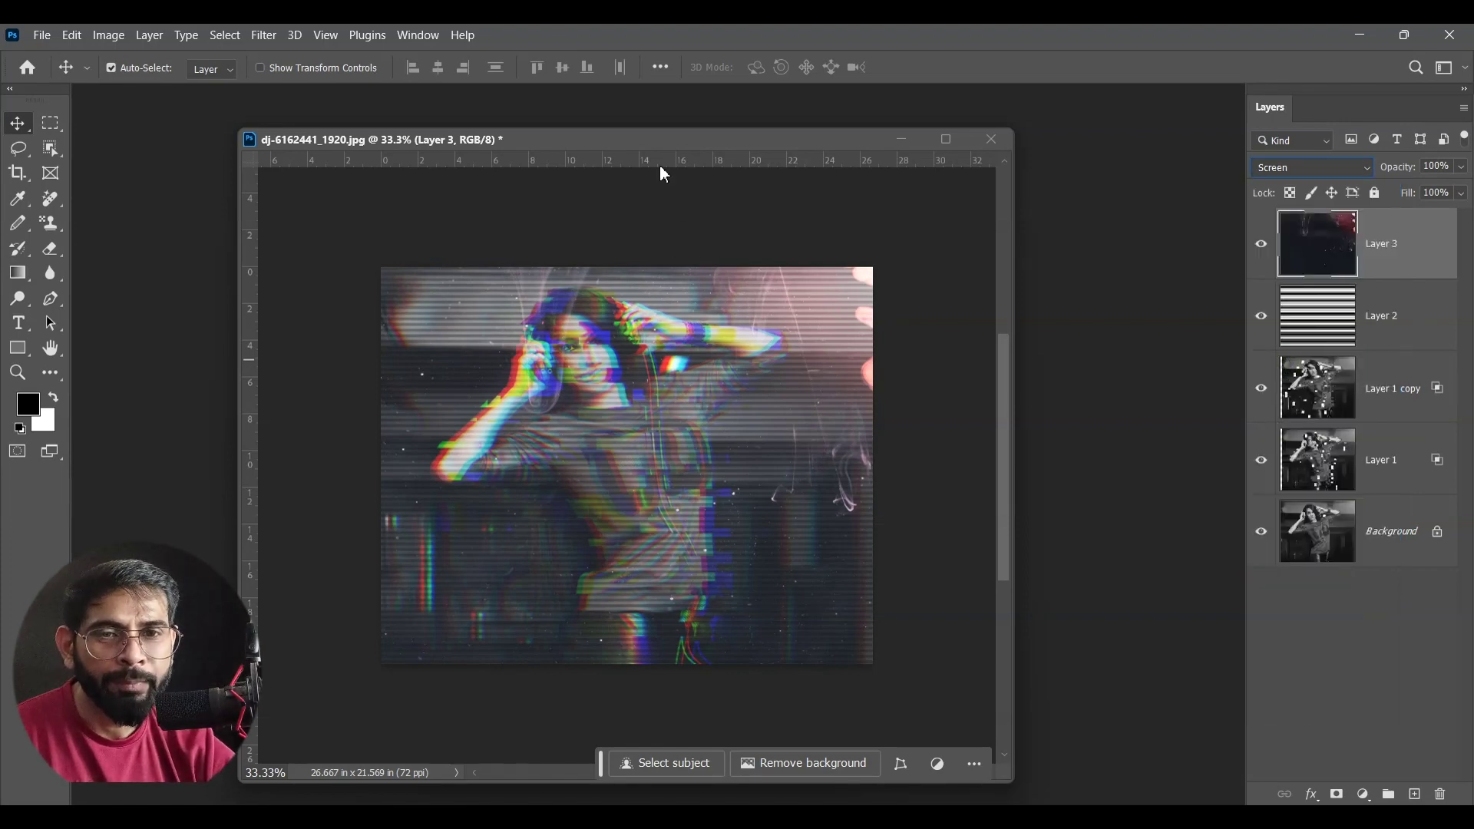
left_click_drag(668, 150, 663, 151)
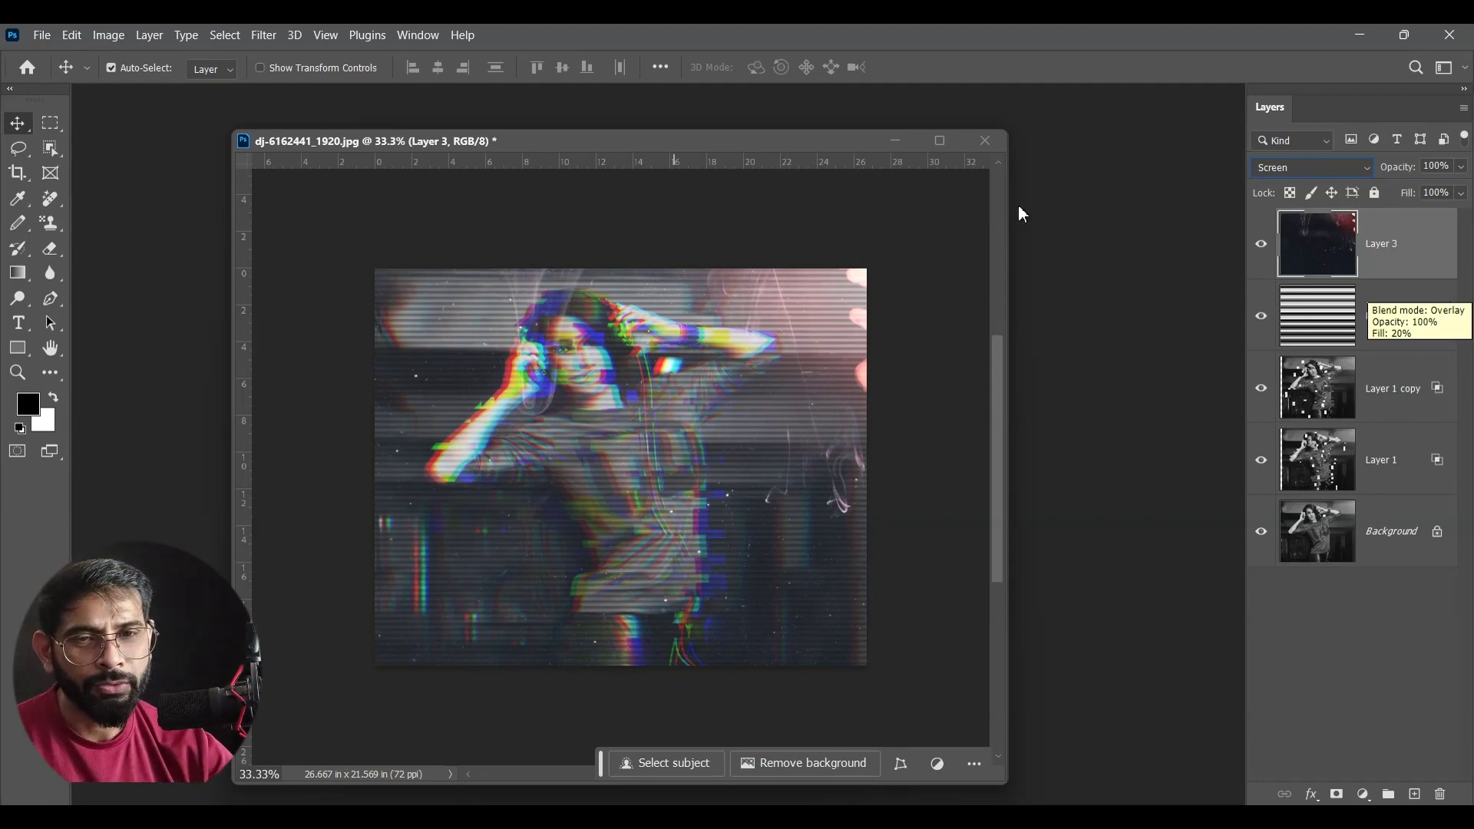
left_click_drag(721, 152, 718, 89)
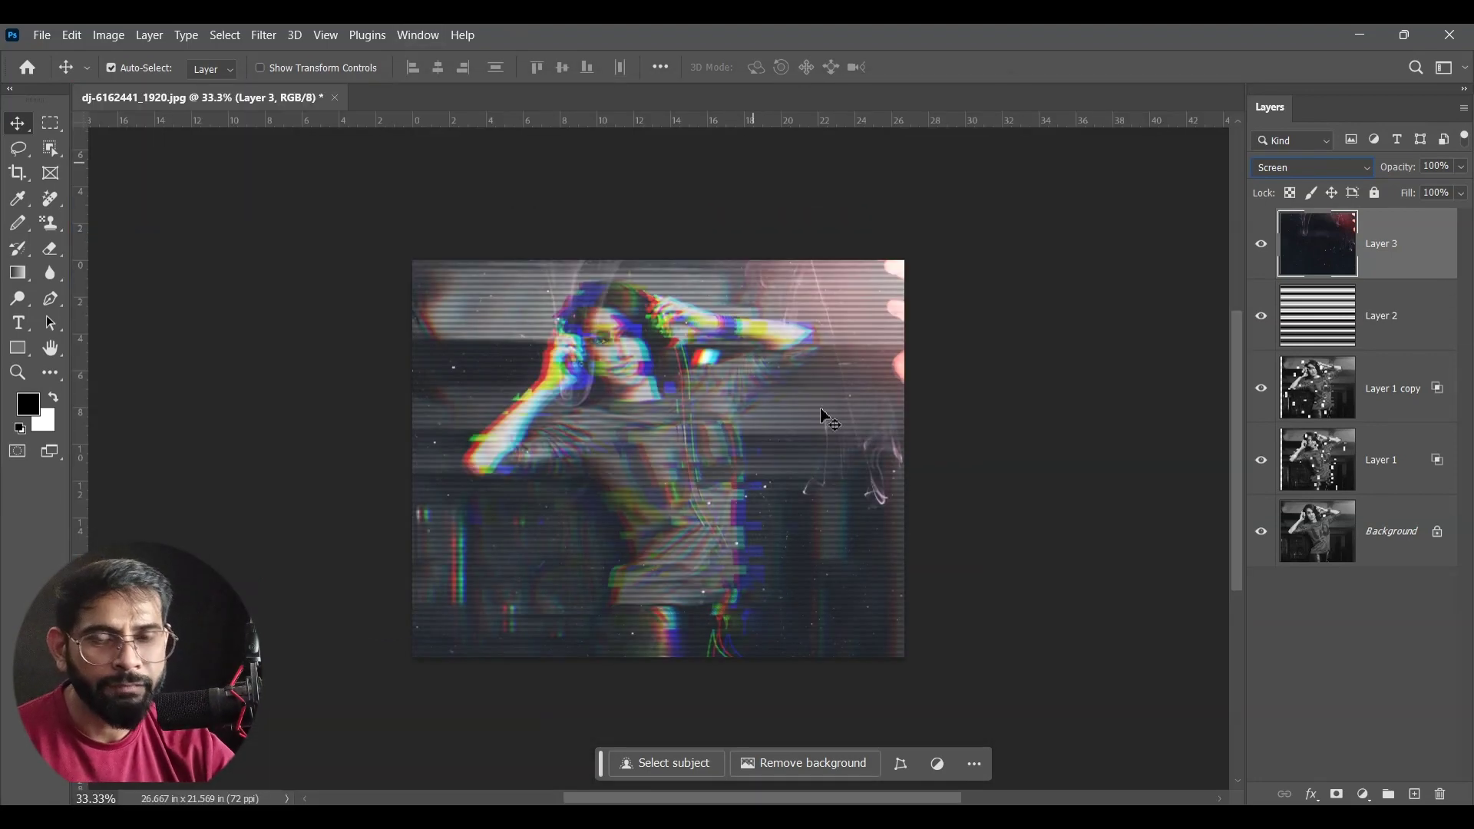
key("ctrl+plus")
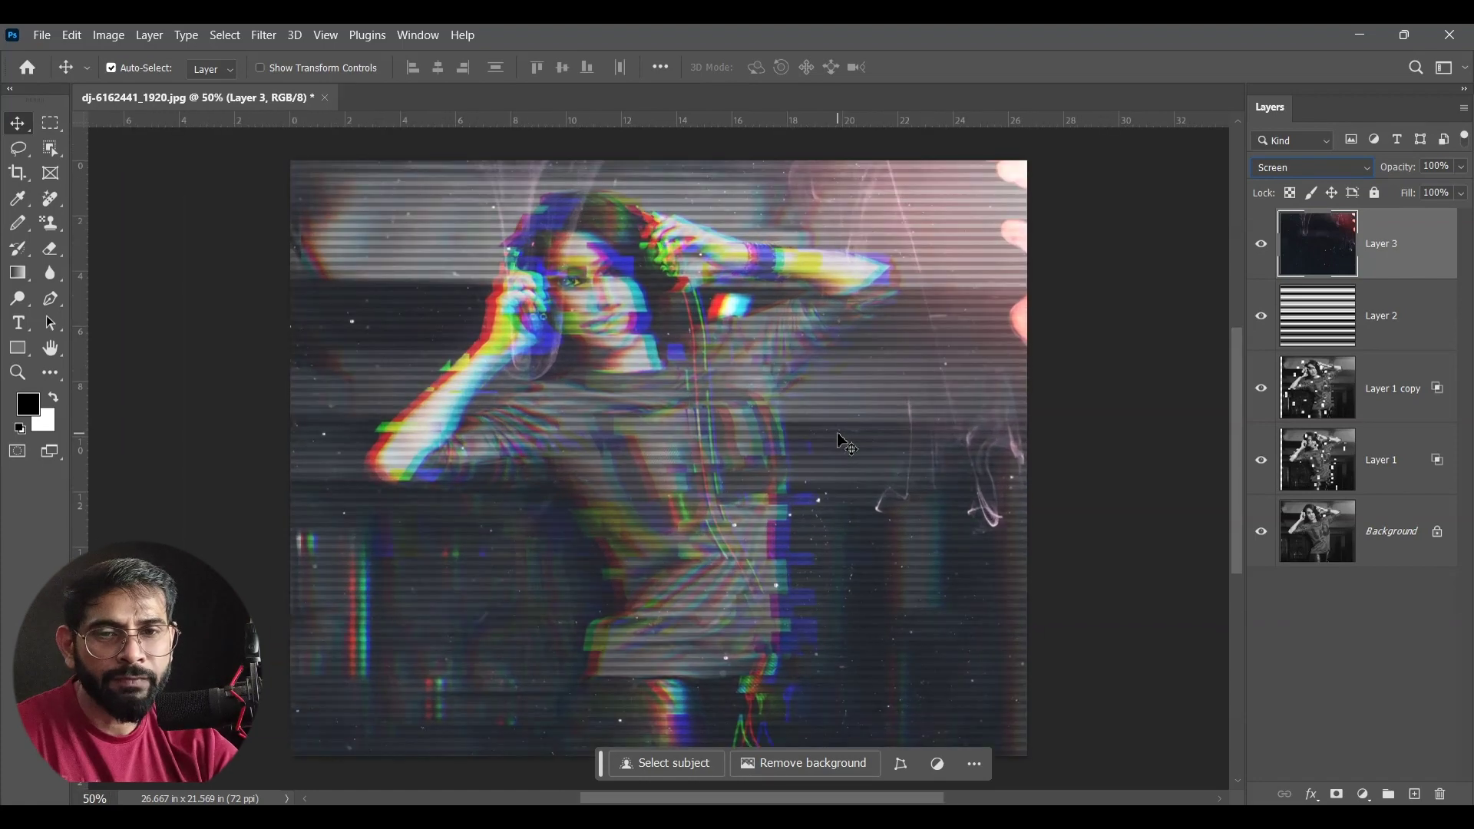